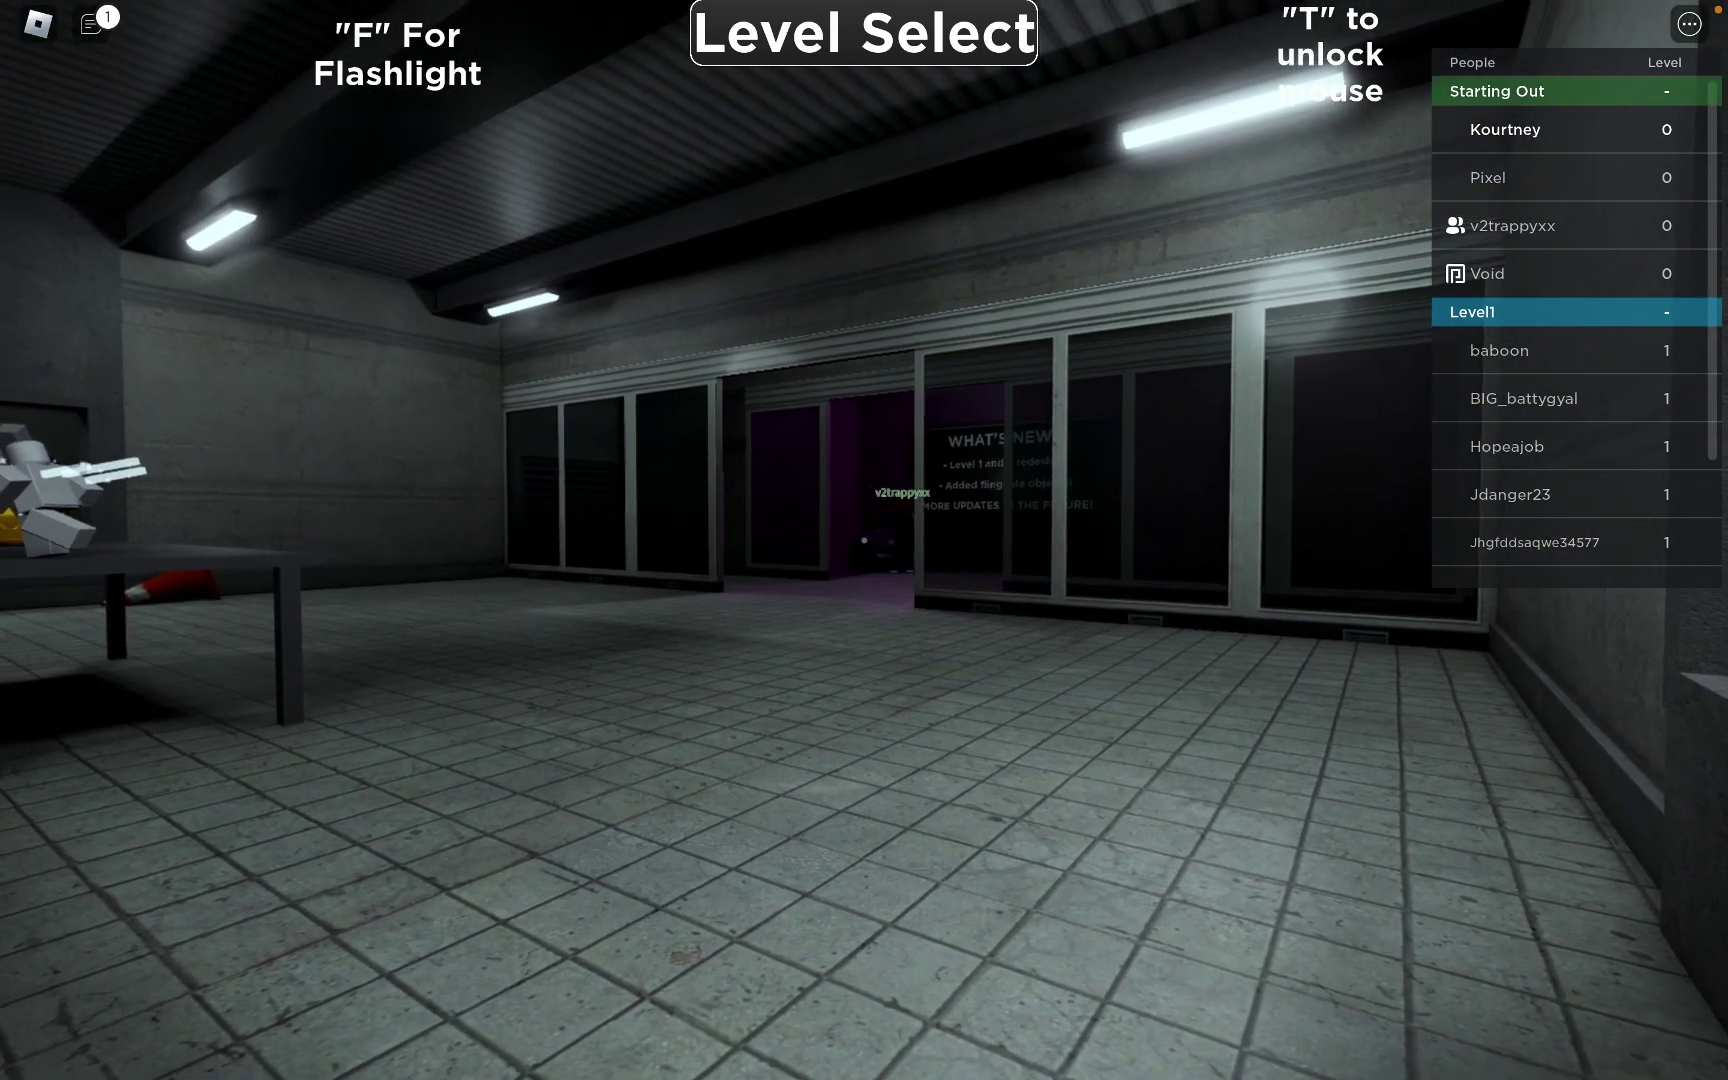
# - Walk through the purple updates room and over to the giant face picture
pyautogui.press('w')
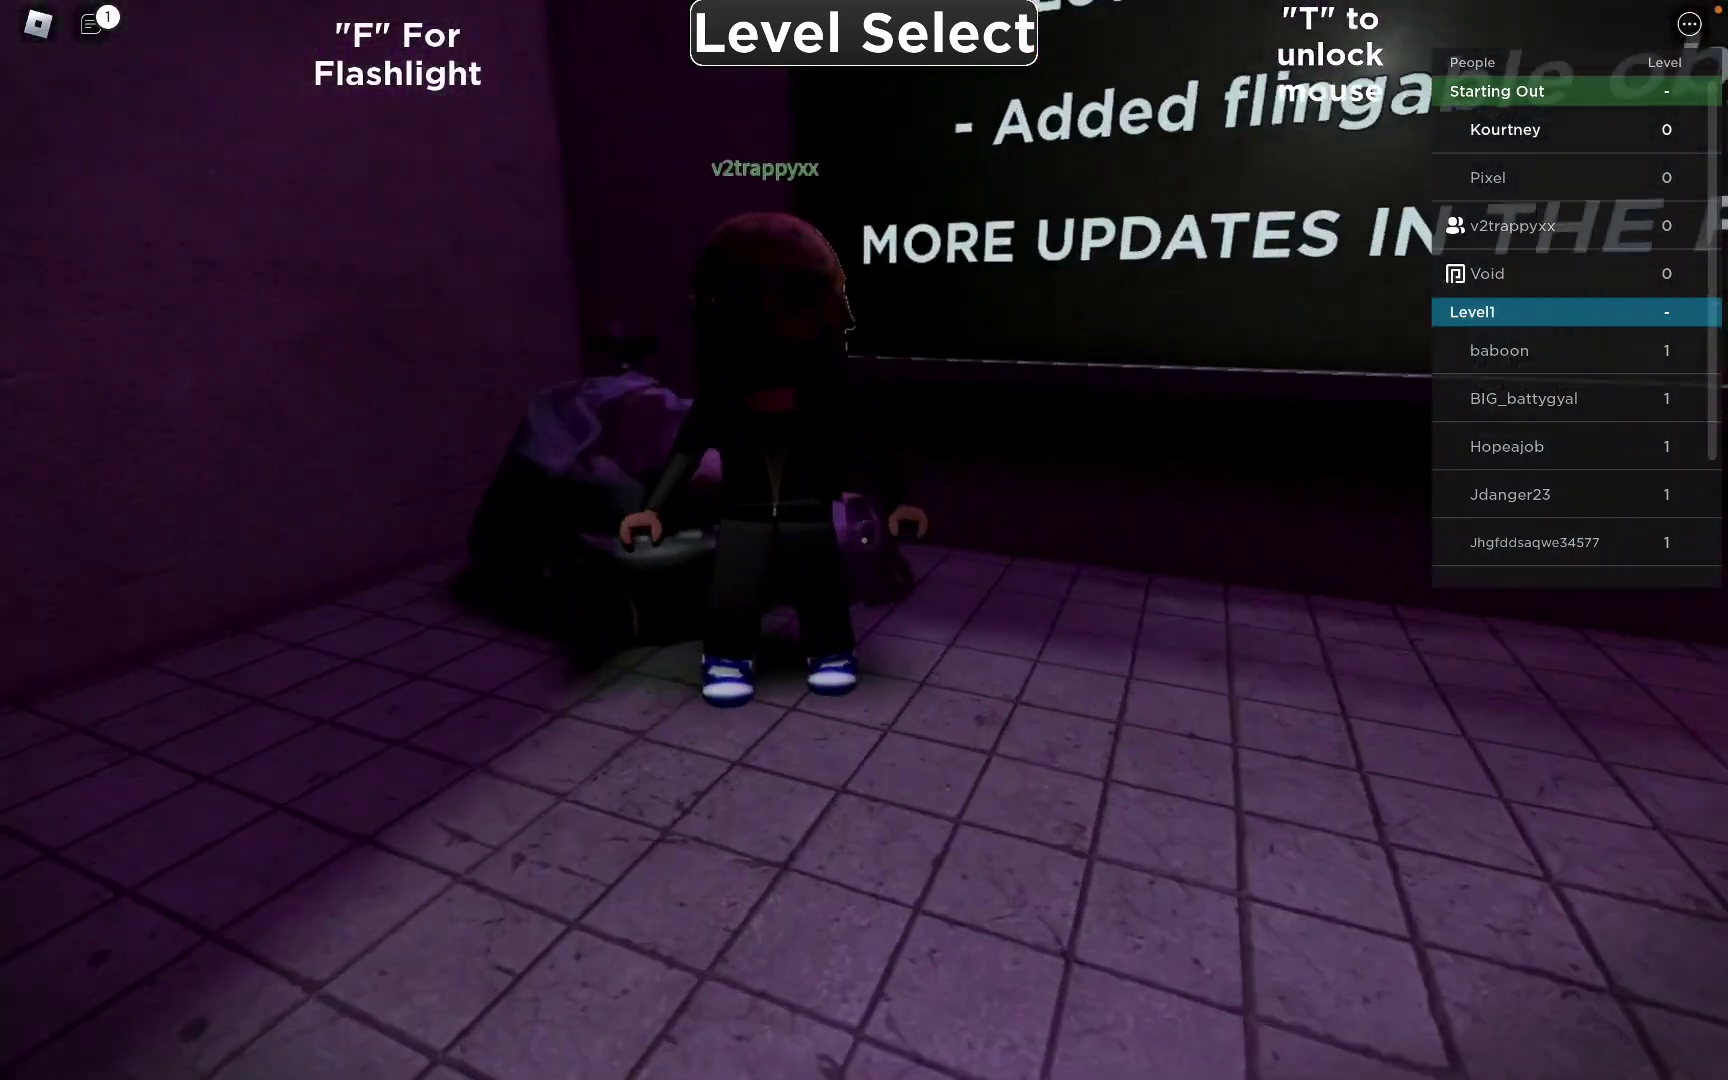
pyautogui.scroll(3, 865, 540)
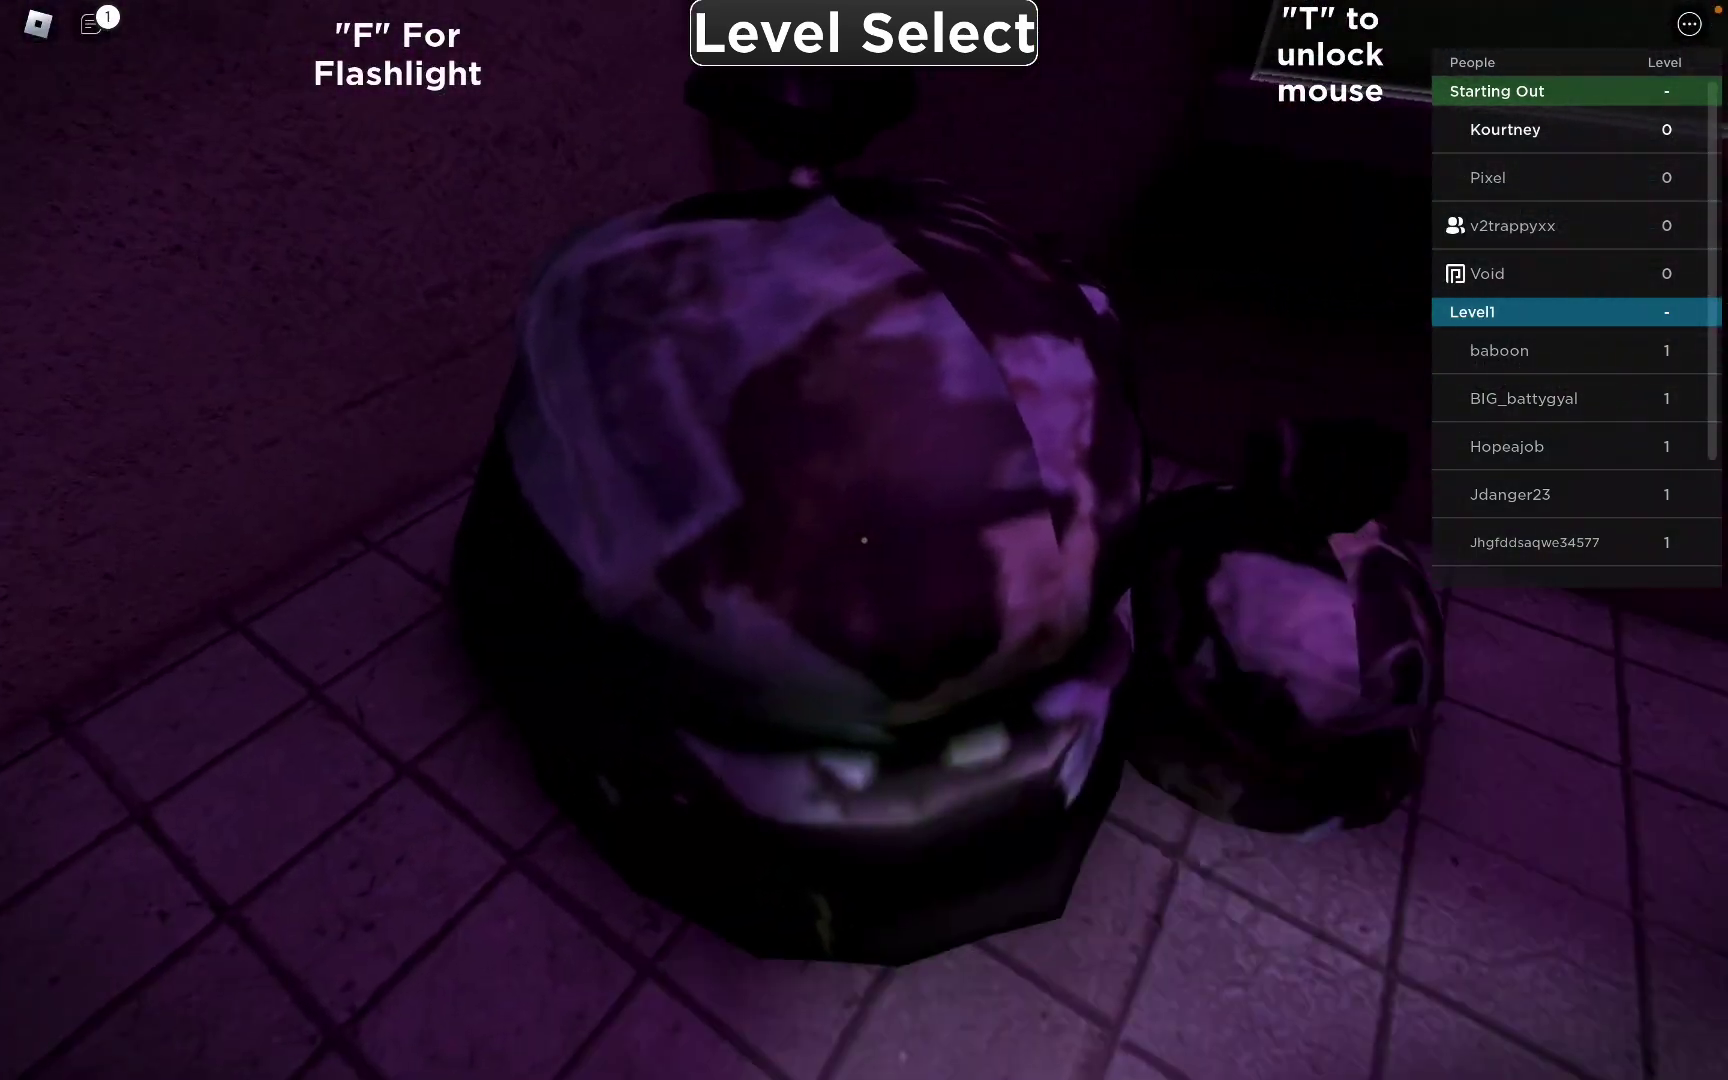
pyautogui.scroll(-3, 864, 541)
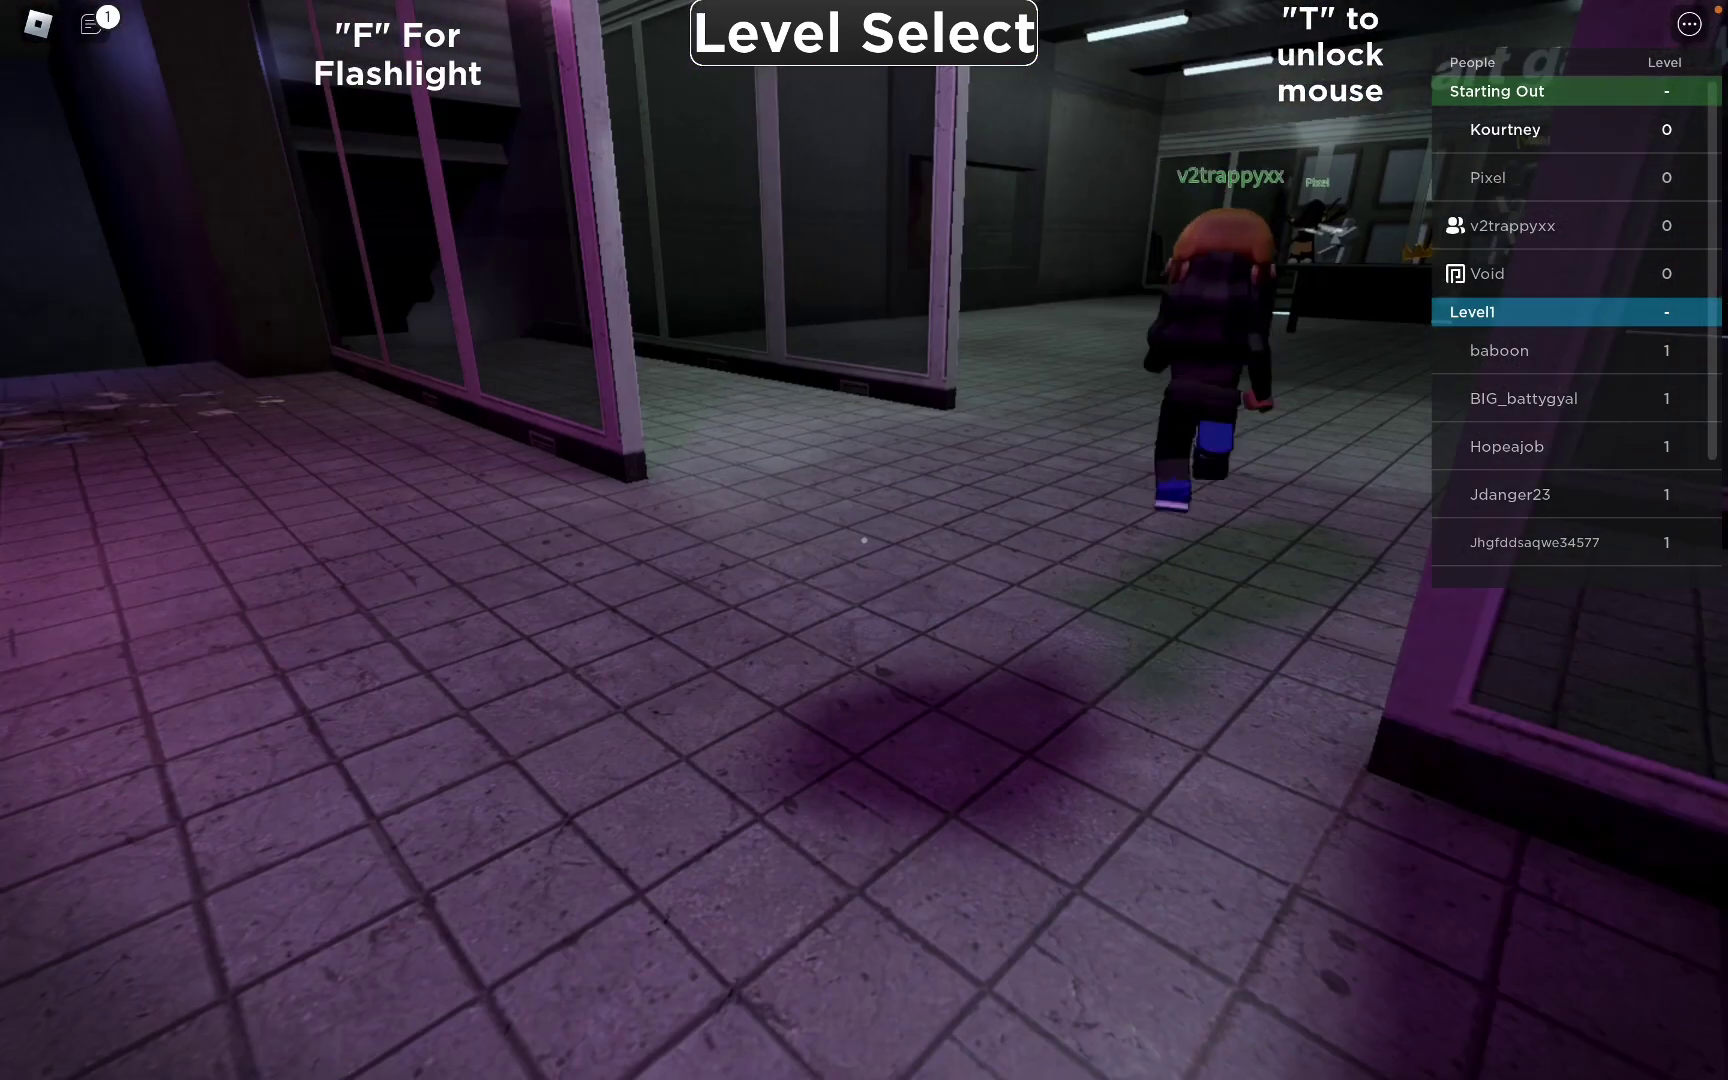
pyautogui.press('w')
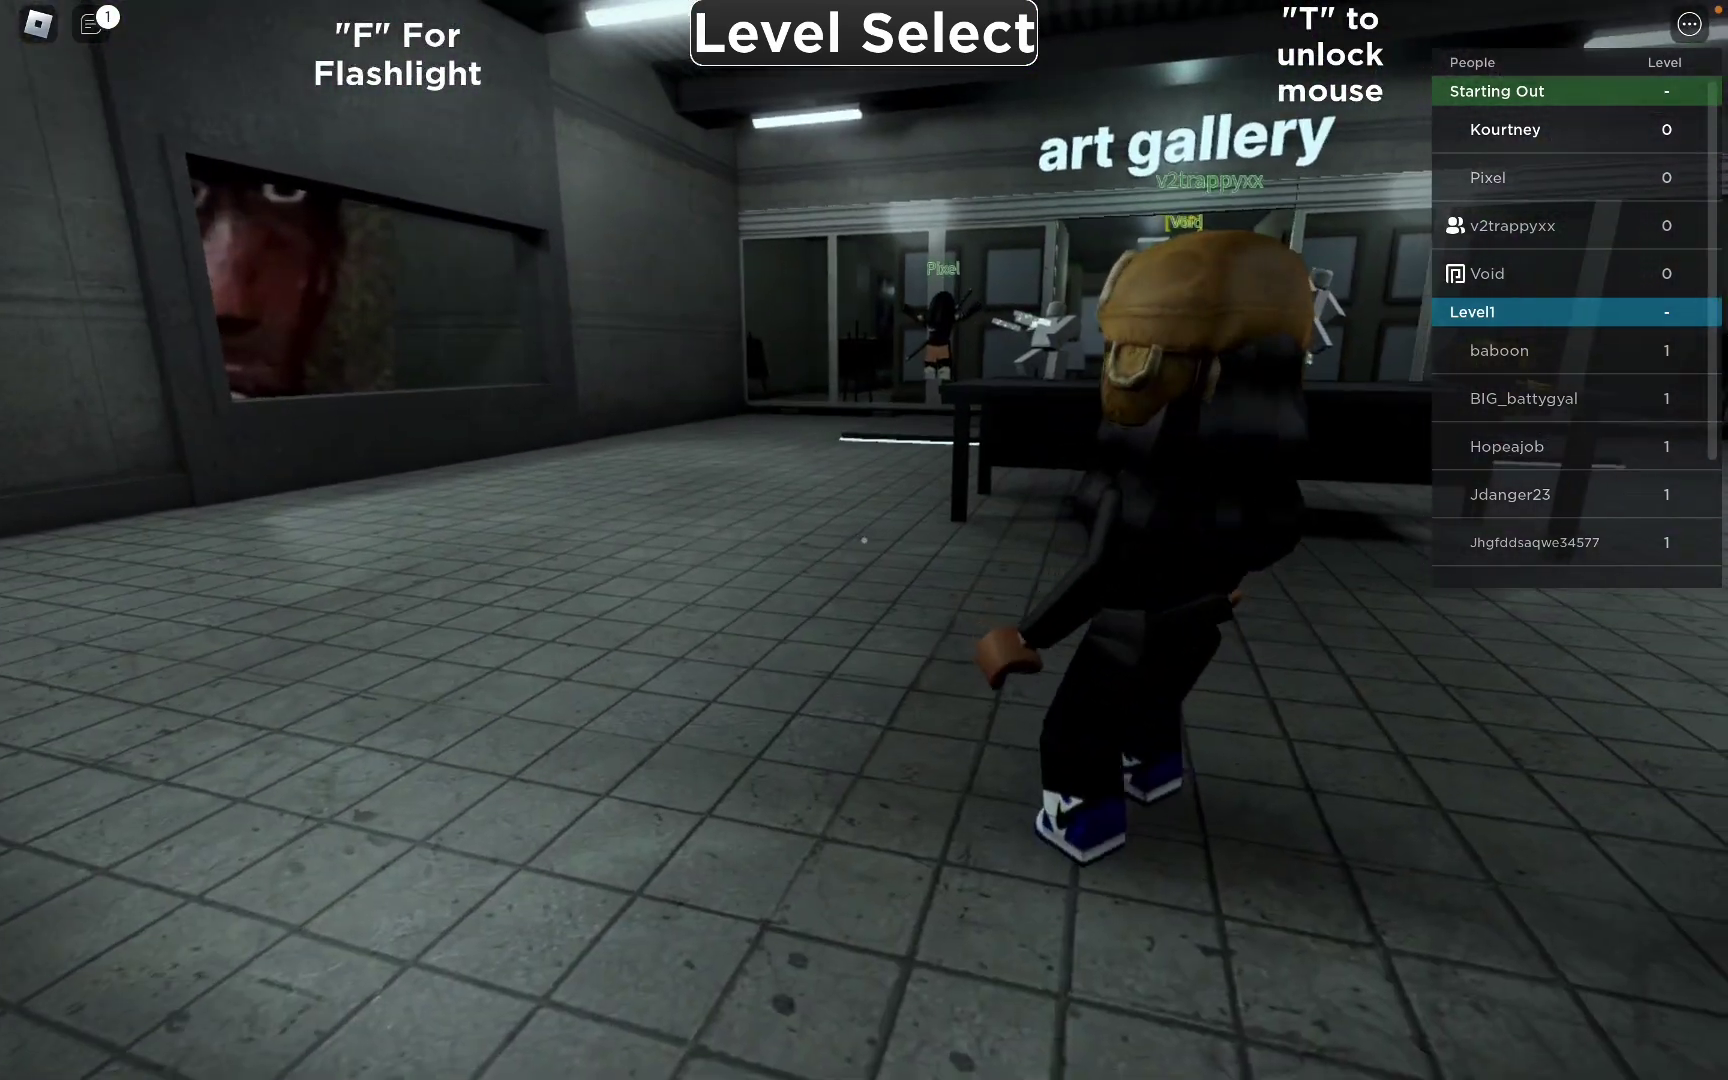
pyautogui.press('w')
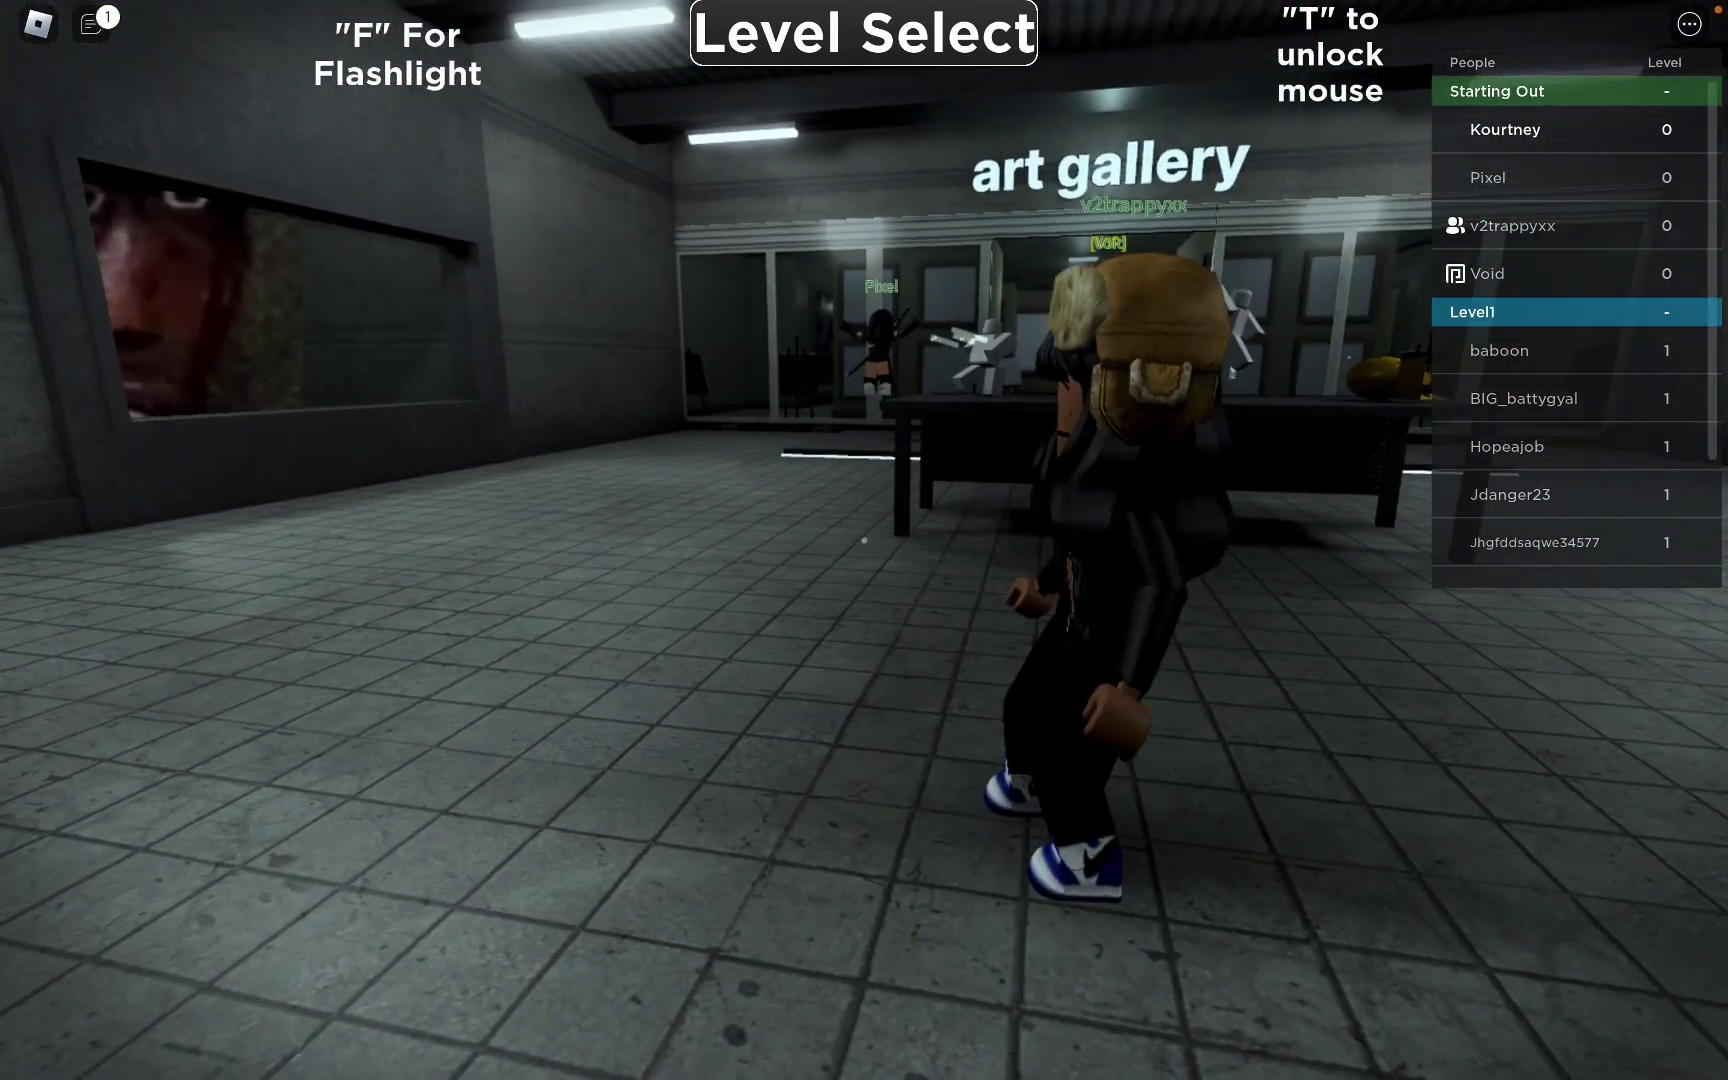
pyautogui.press('a')
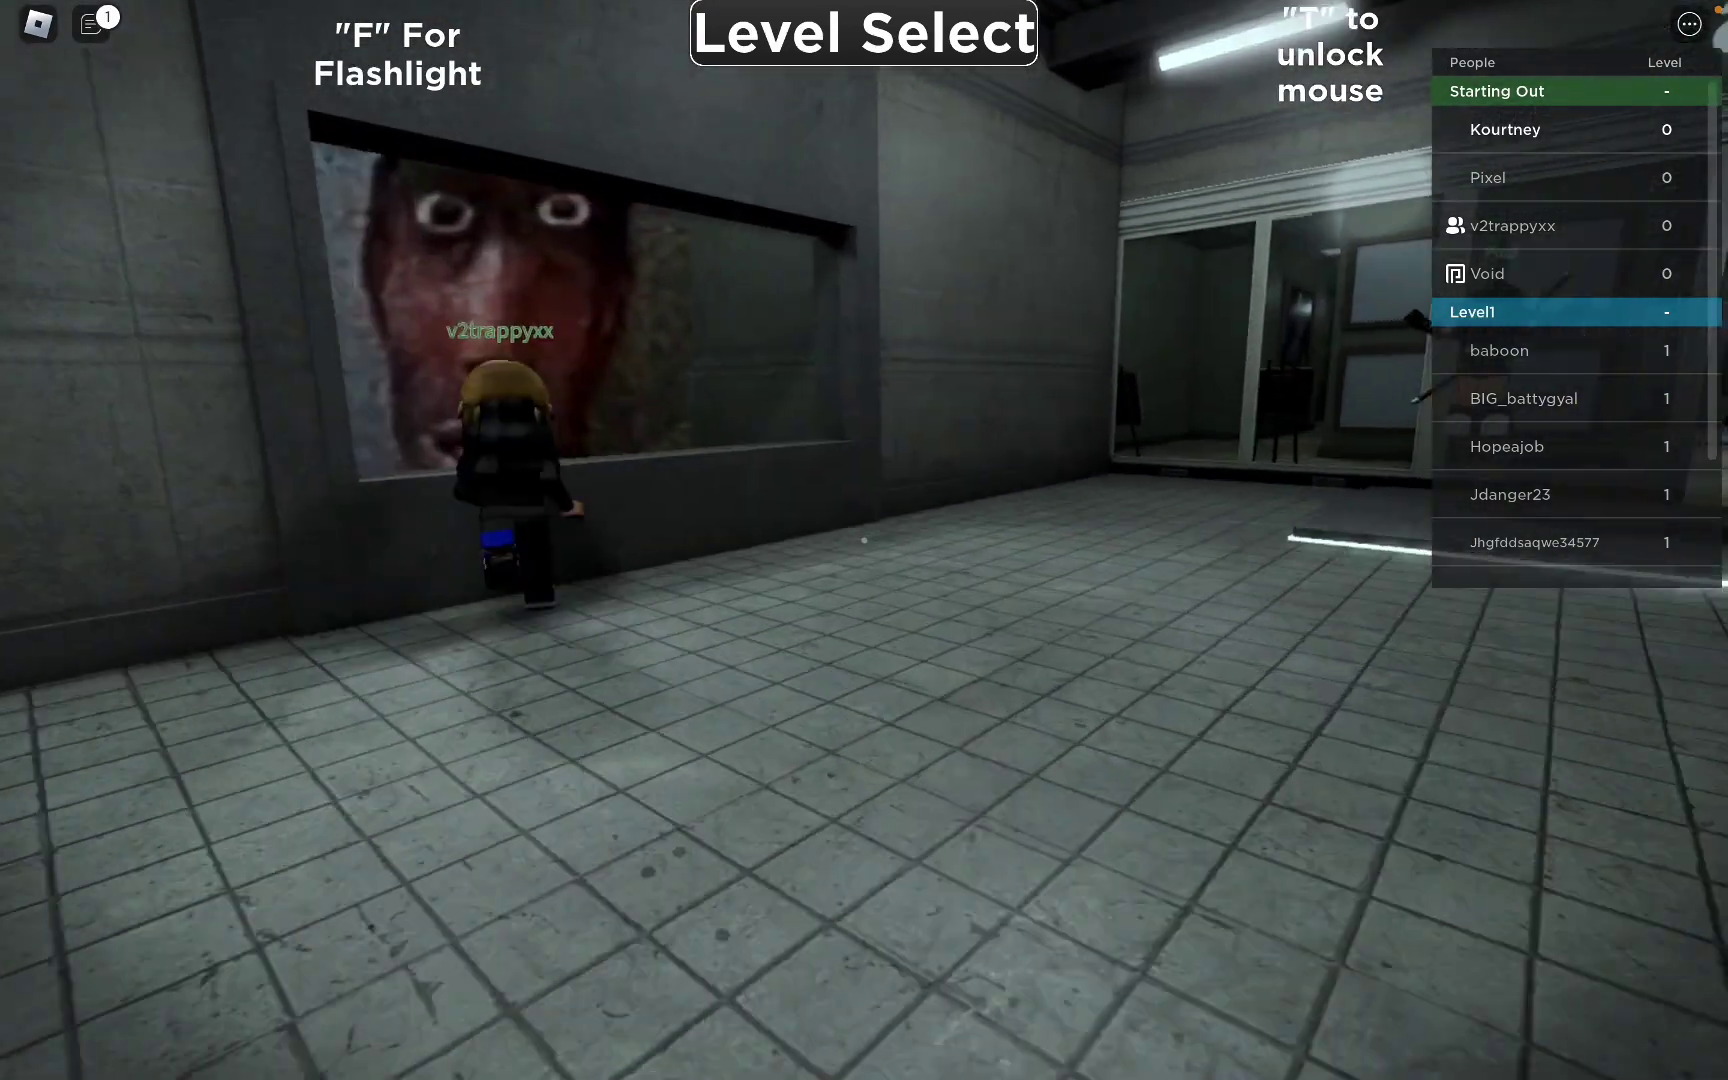
pyautogui.scroll(5, 865, 540)
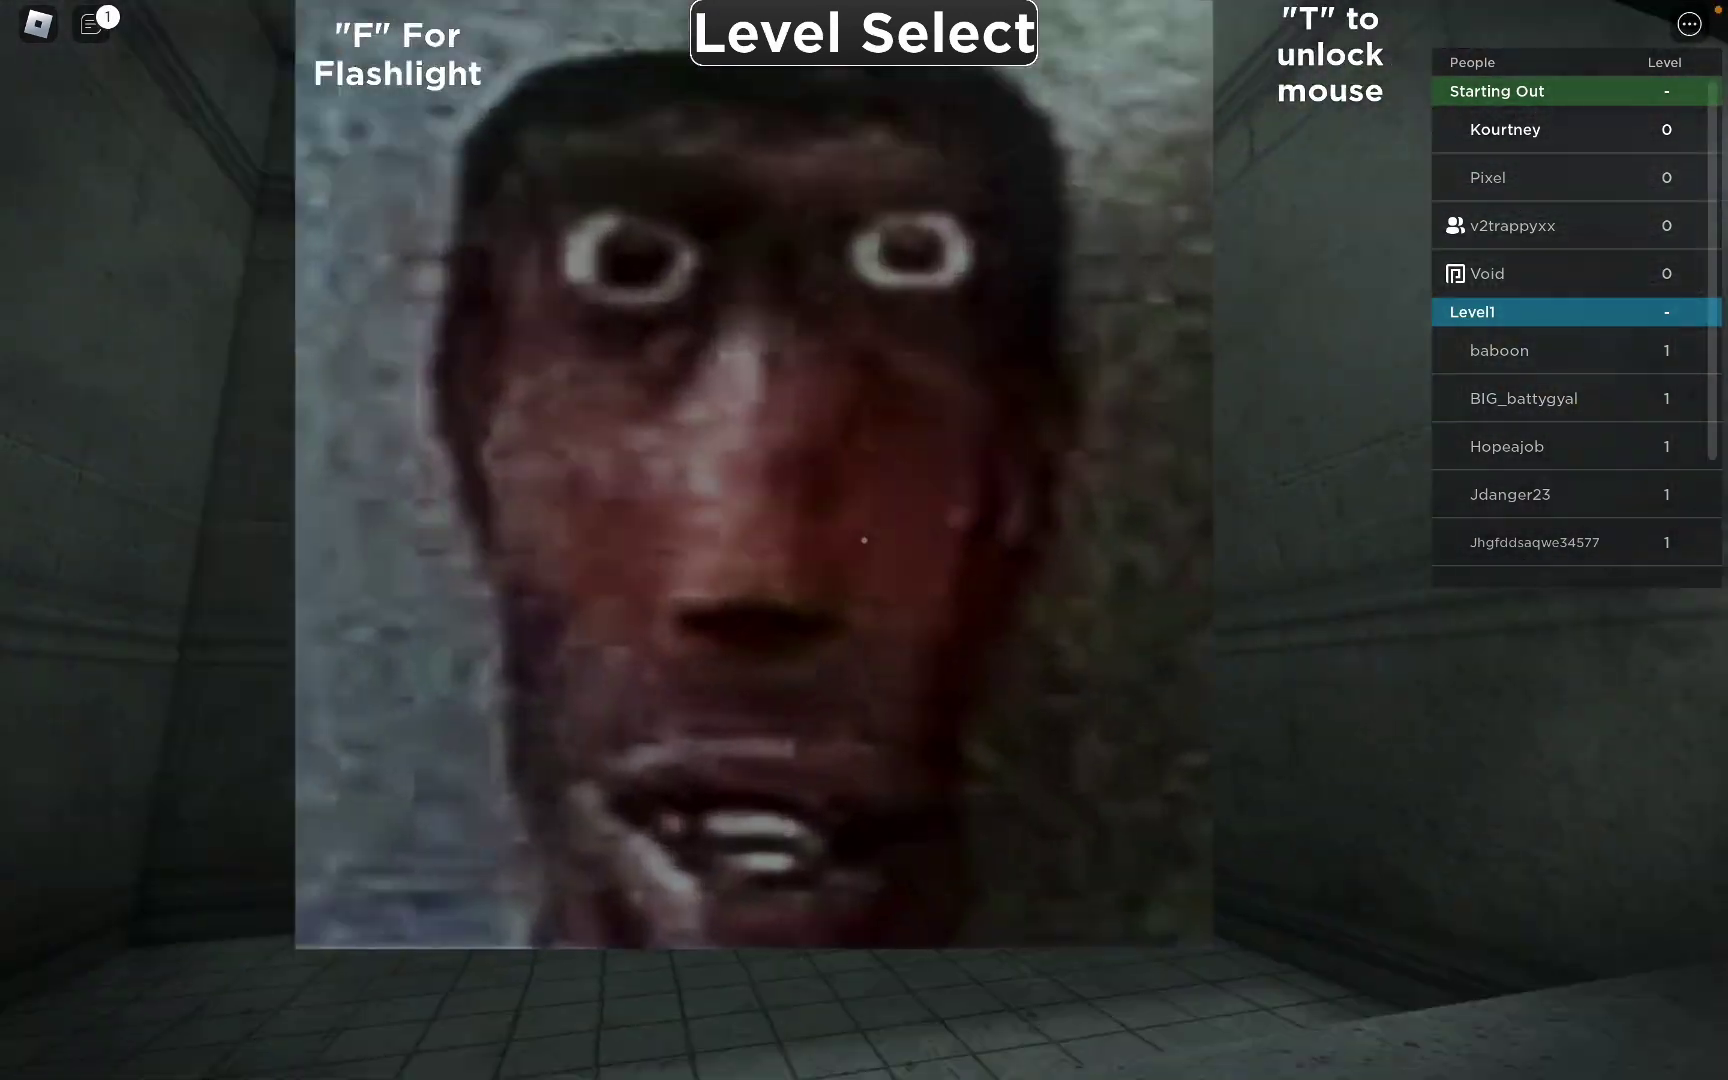
pyautogui.scroll(-4, 864, 540)
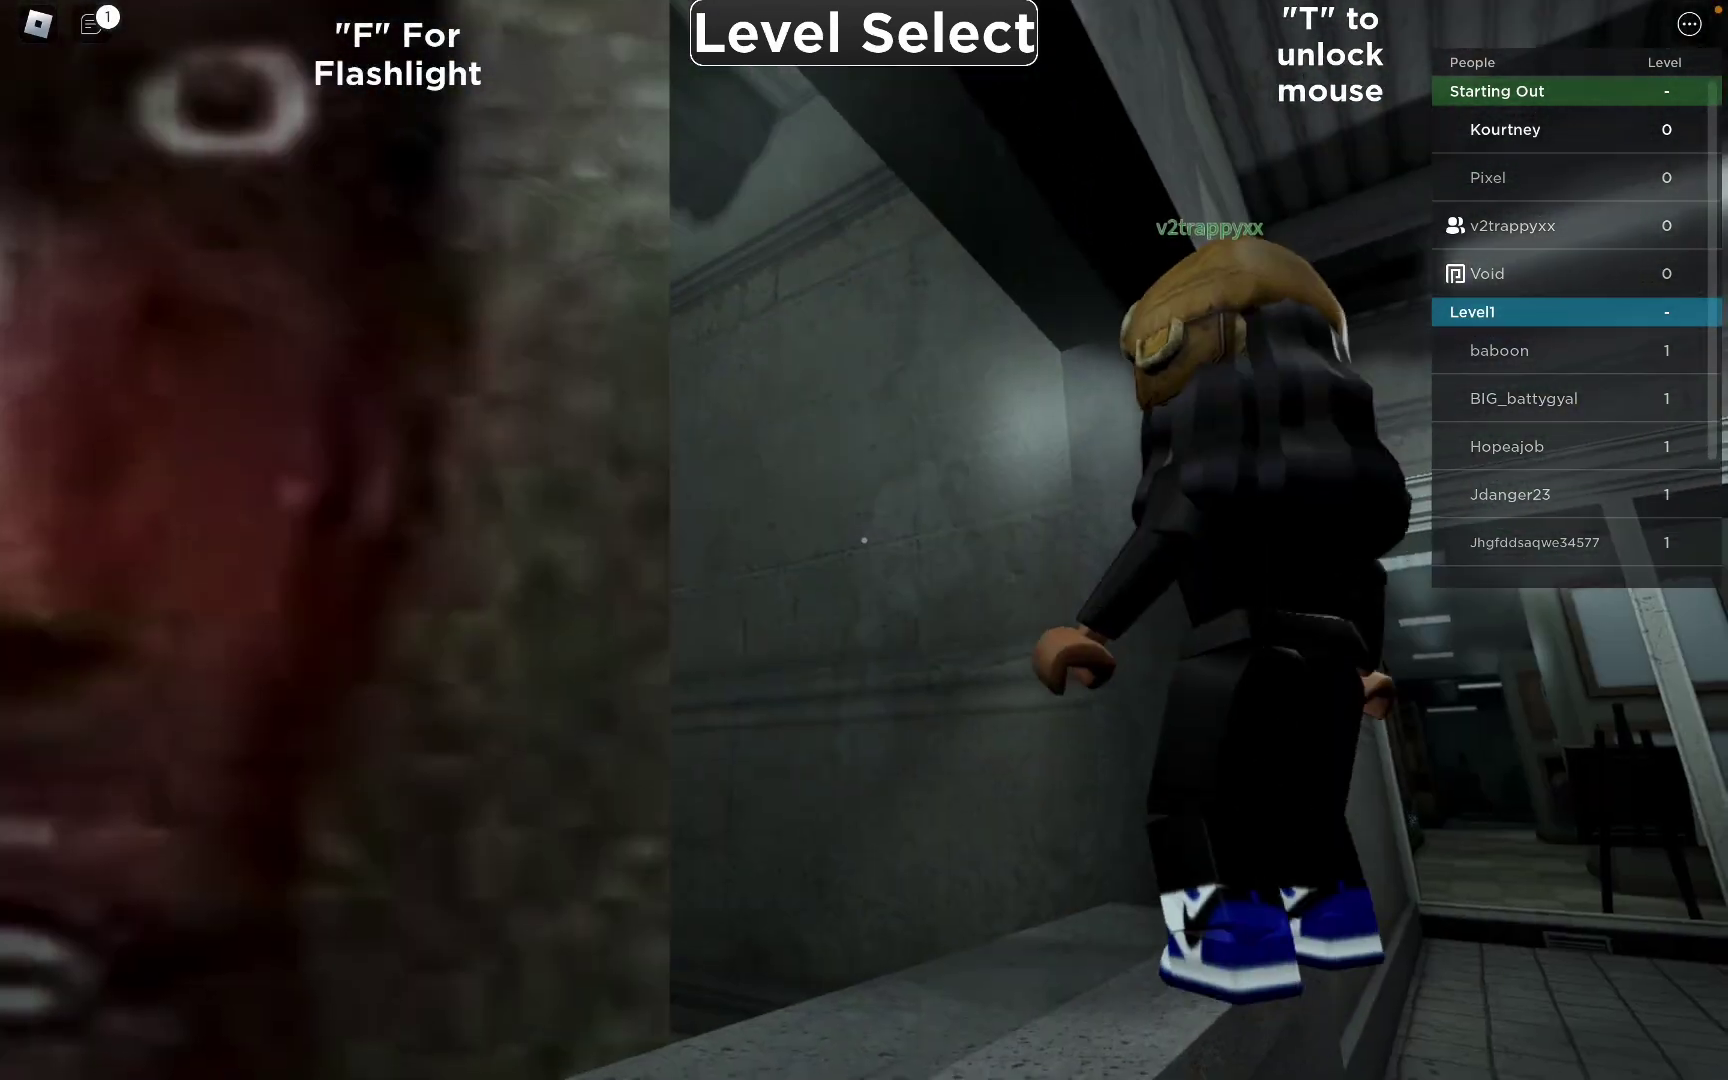
# - Follow the ledge, look around the lobby, and head to the art gallery entrance
pyautogui.press('w')
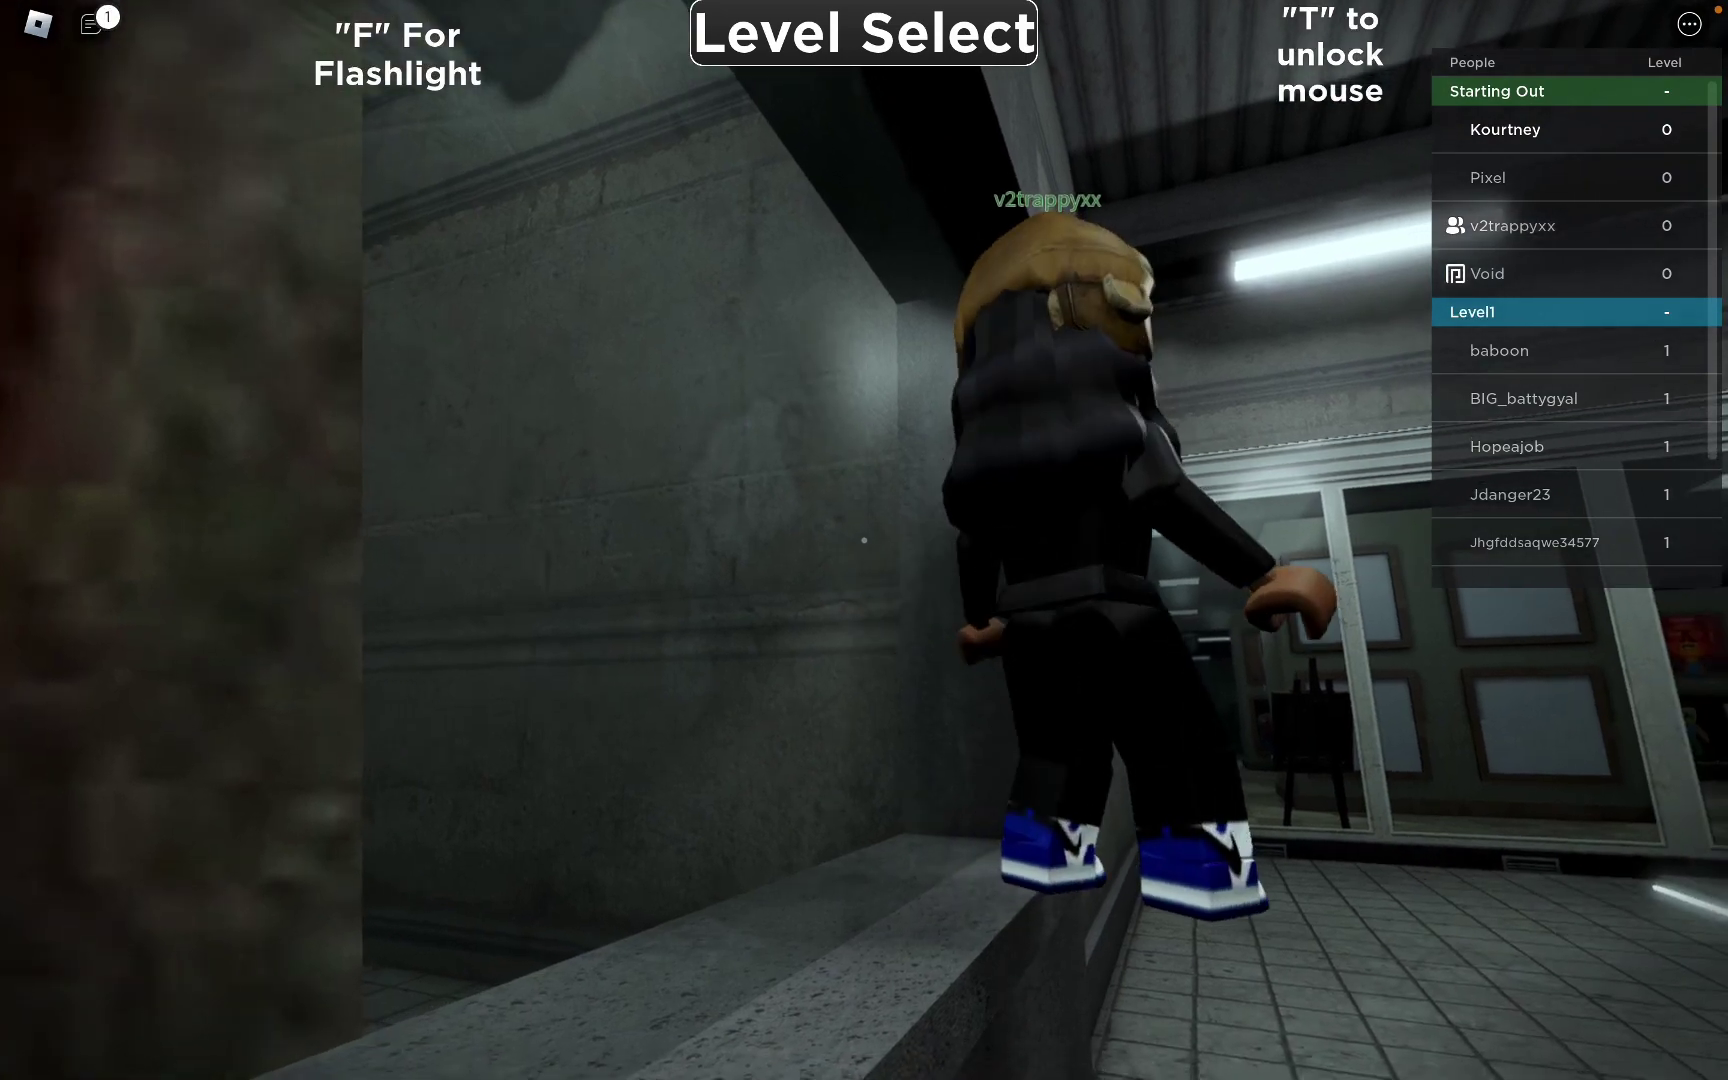
pyautogui.scroll(5, 864, 541)
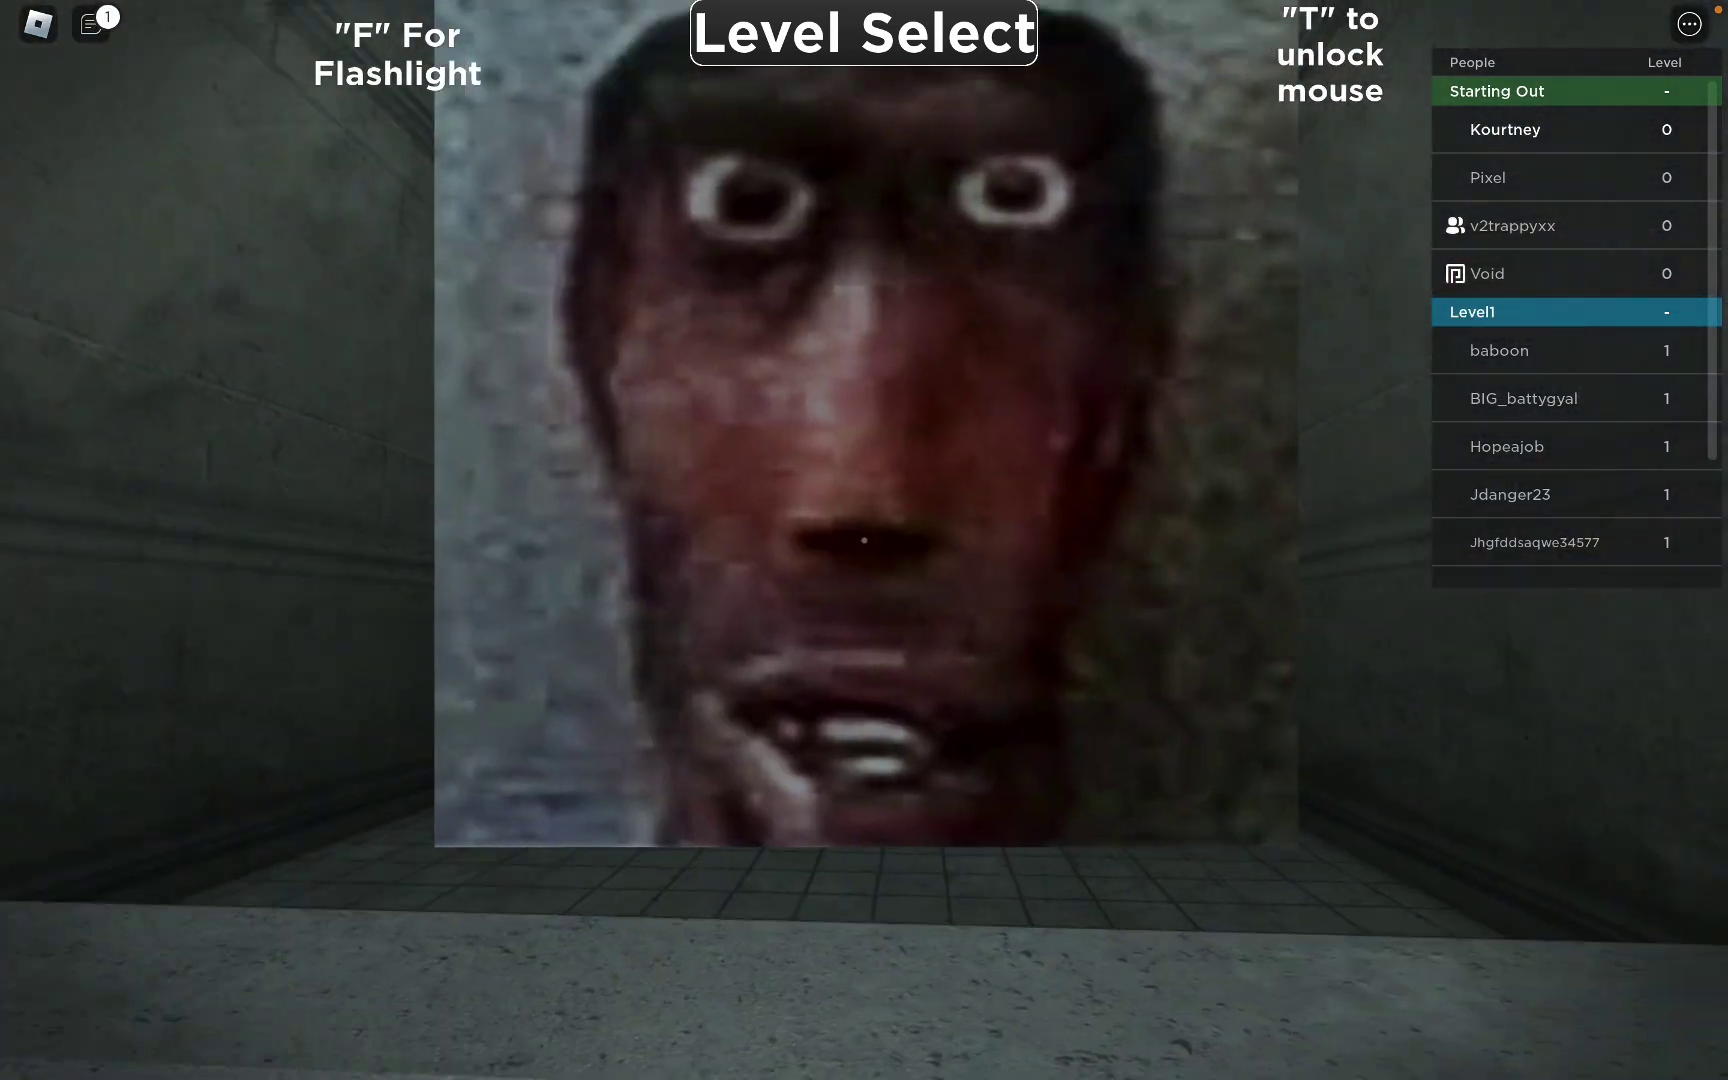
pyautogui.press('a')
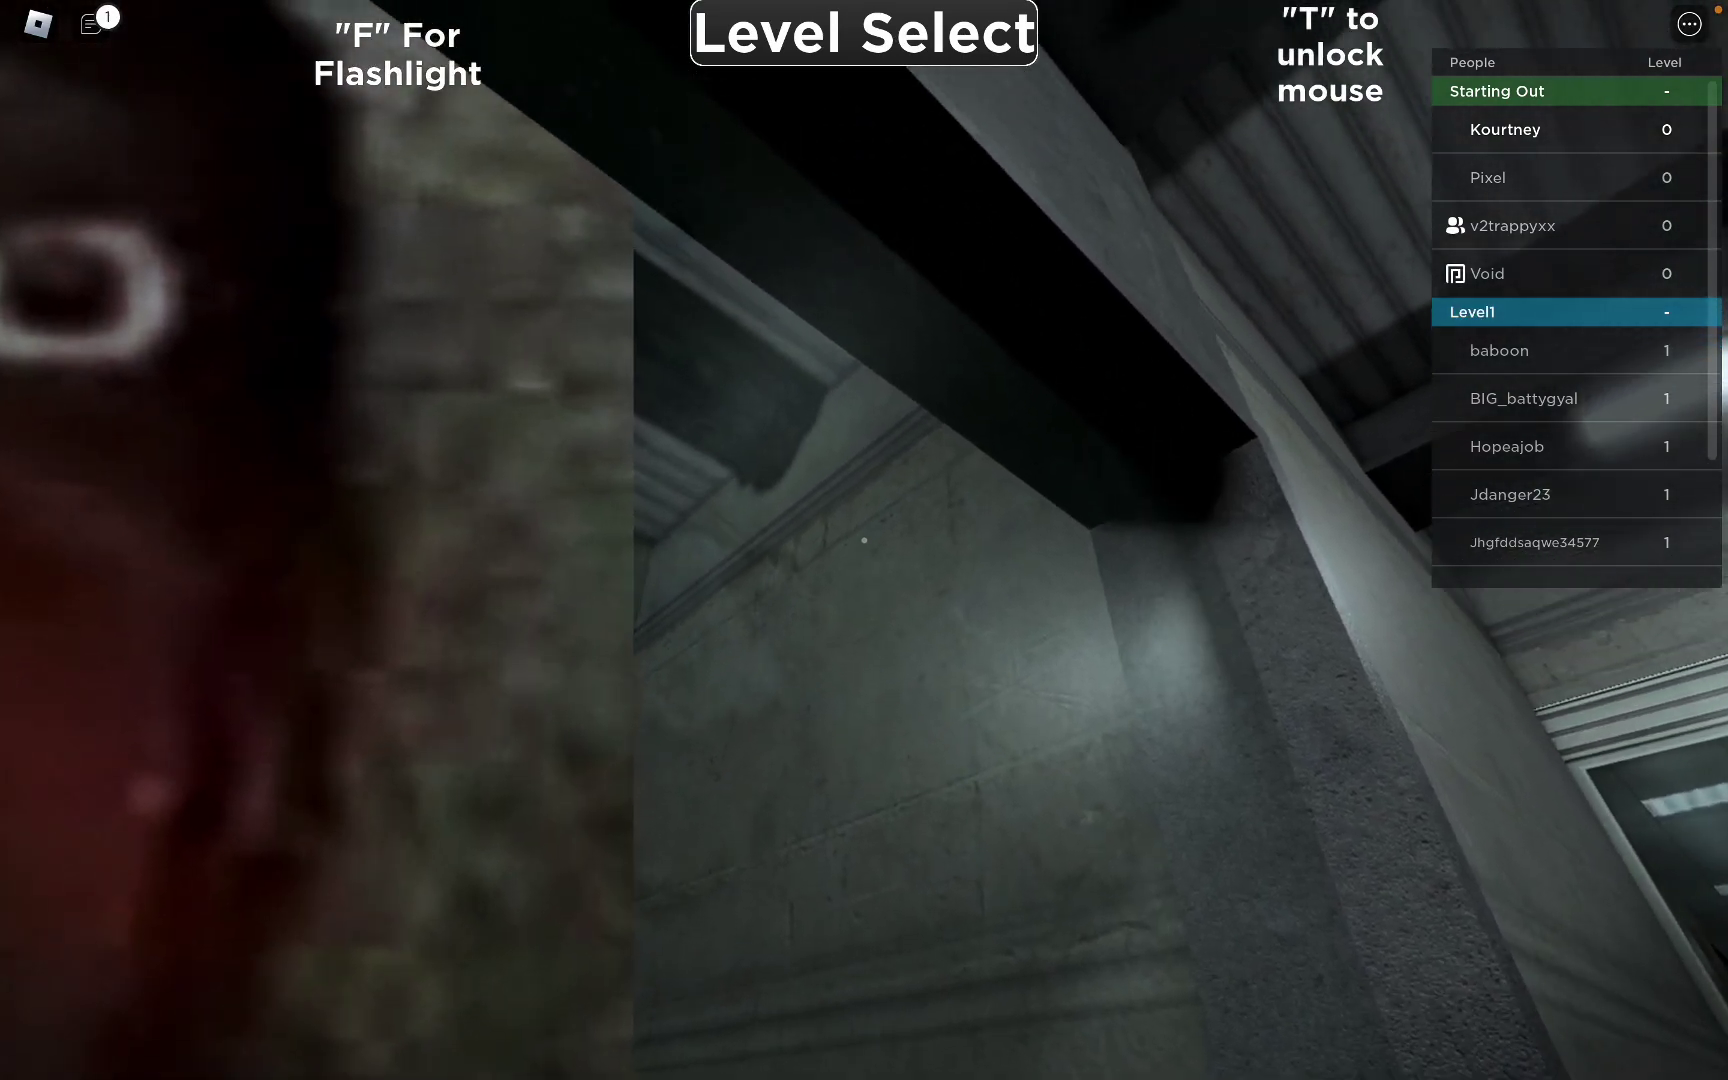
pyautogui.press('d')
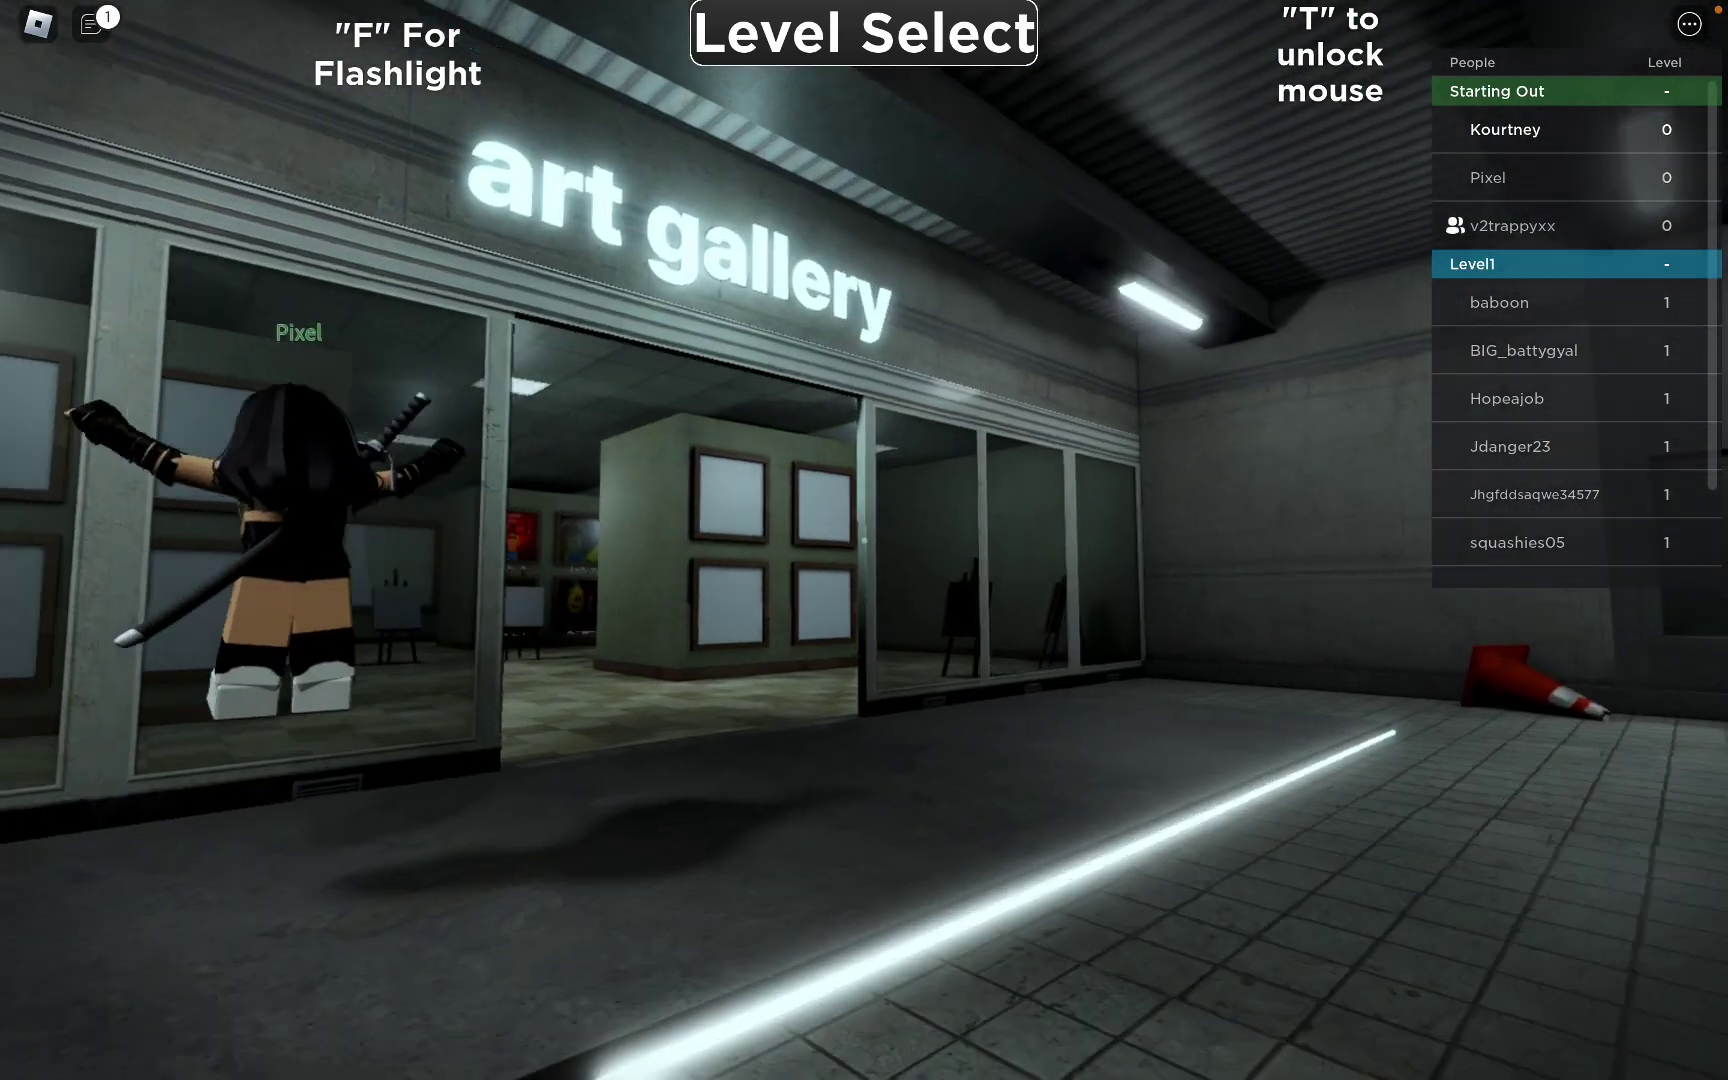
pyautogui.press('w')
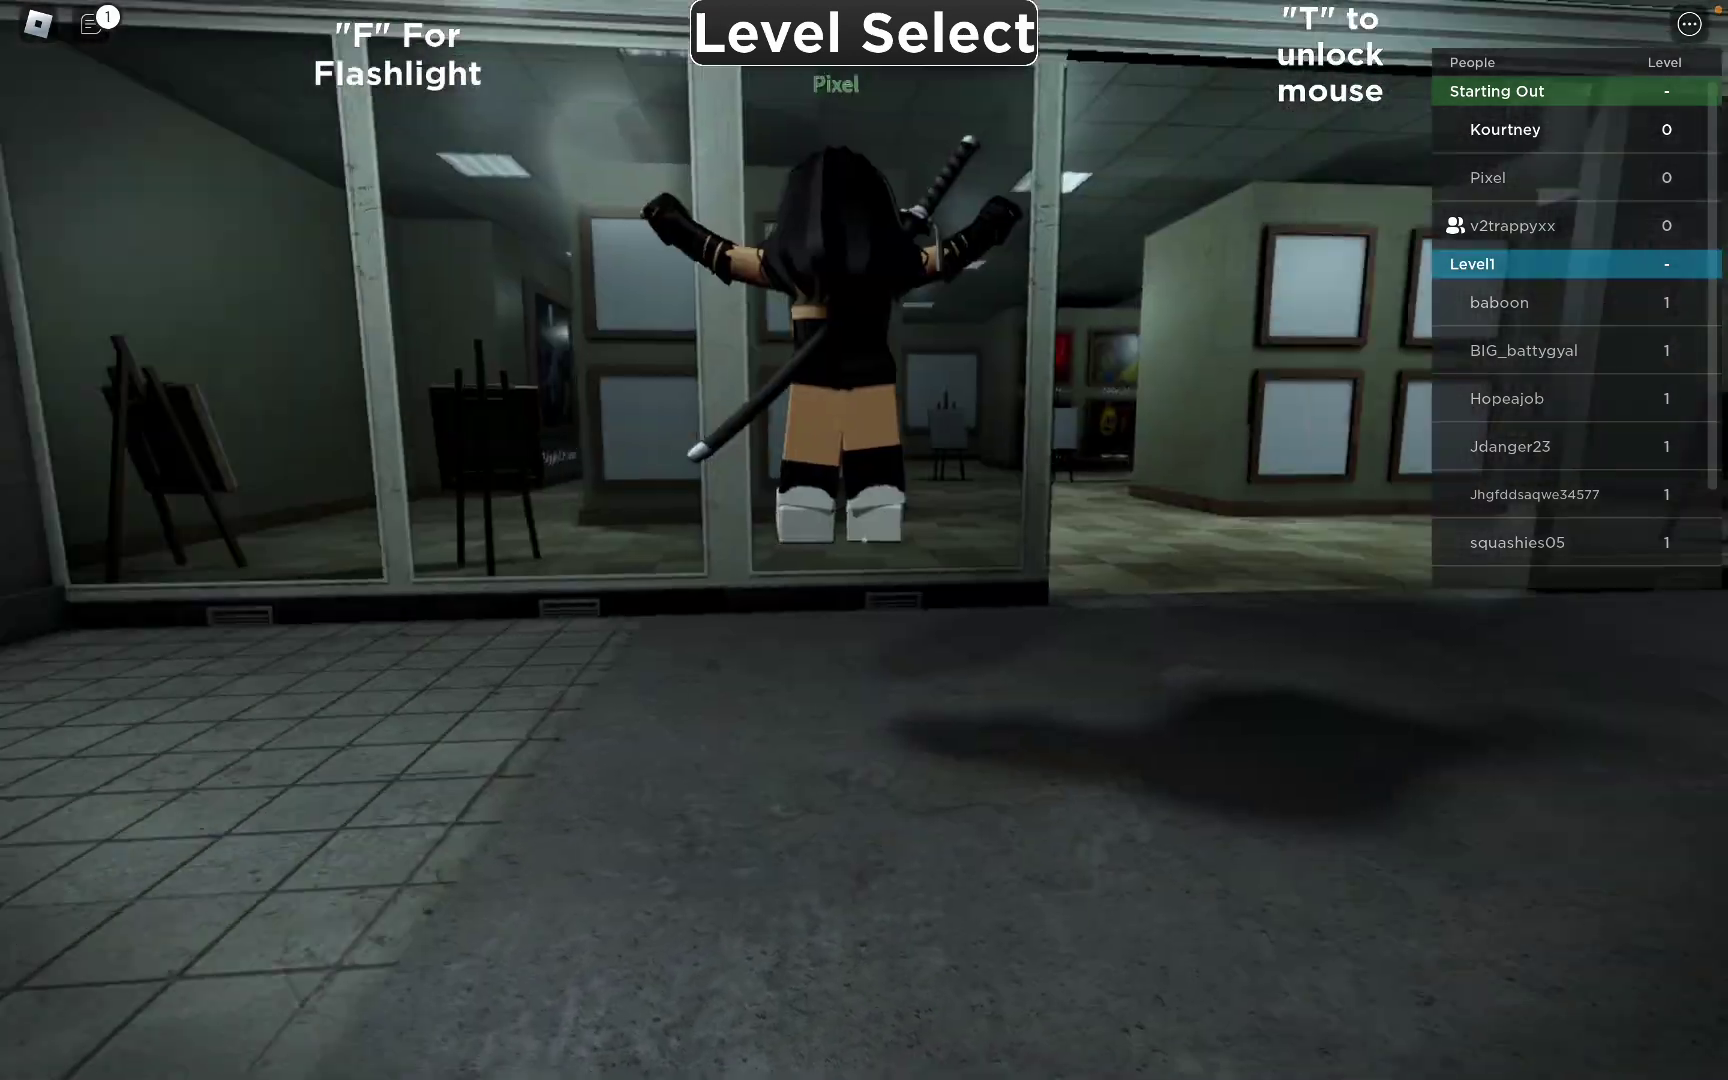
# - Tour the gallery's easels and painting walls, including the Kailey painting
pyautogui.press('w')
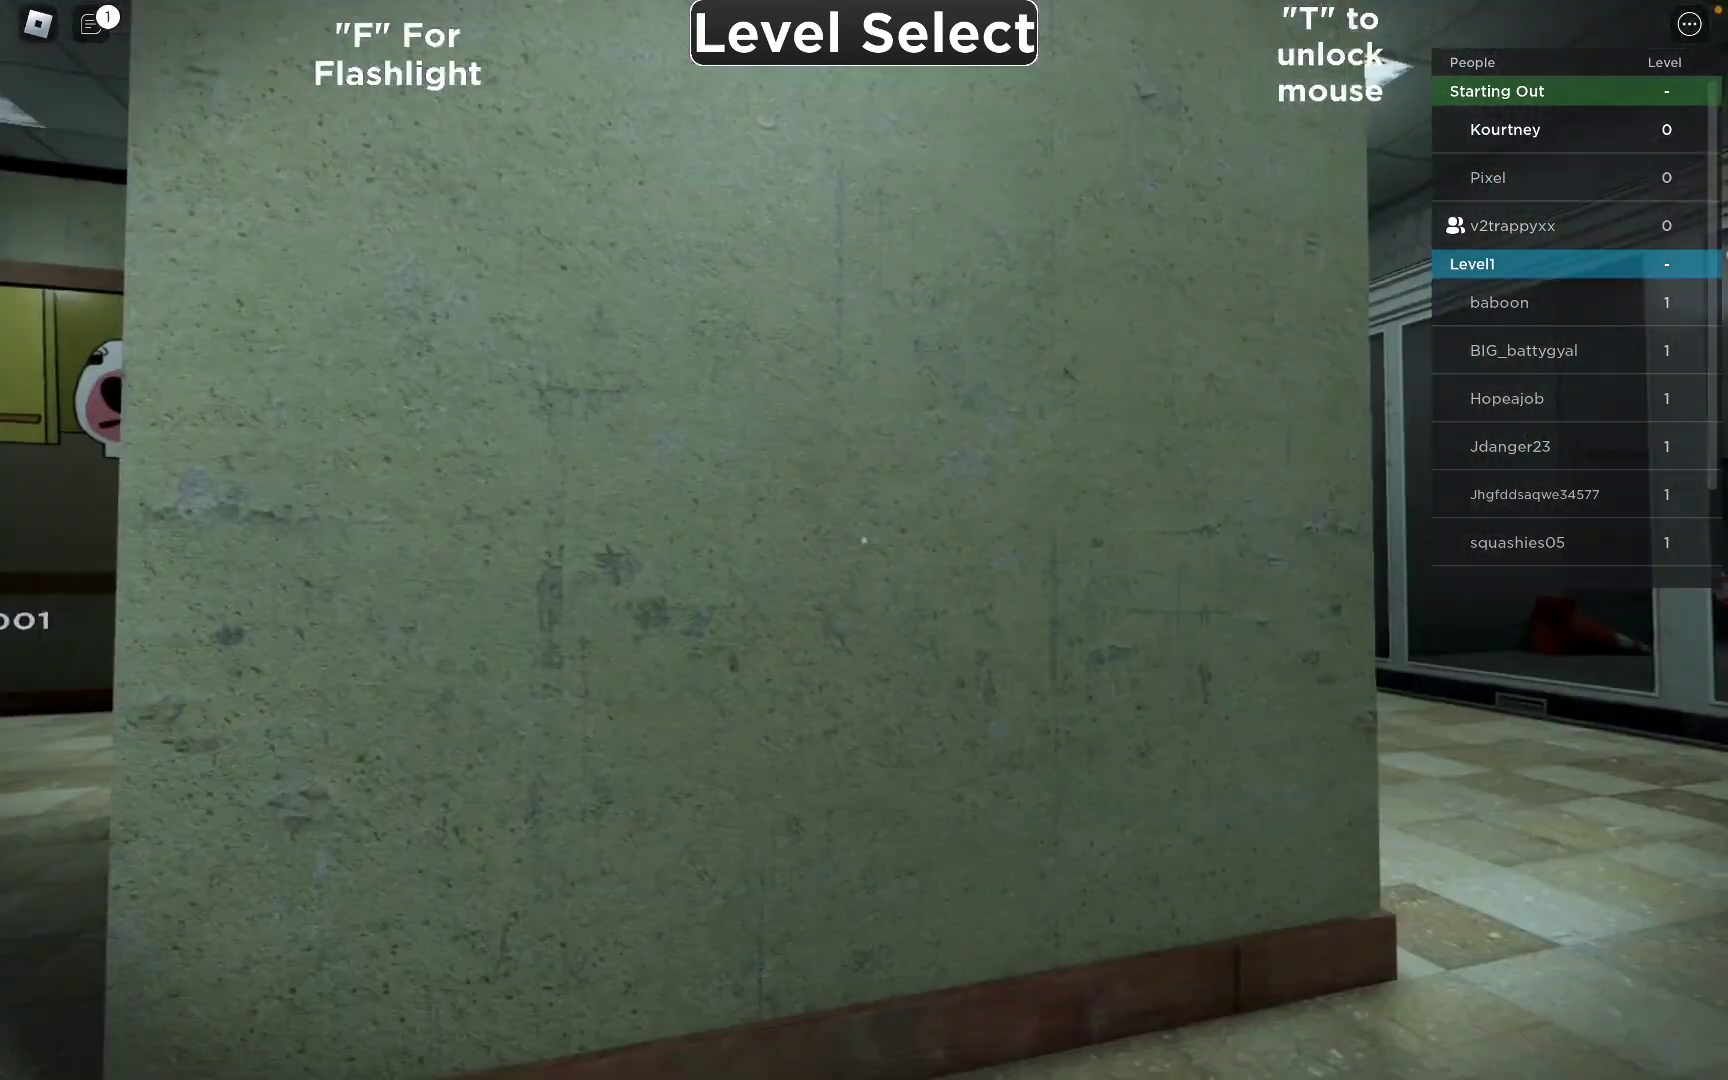
pyautogui.press('w')
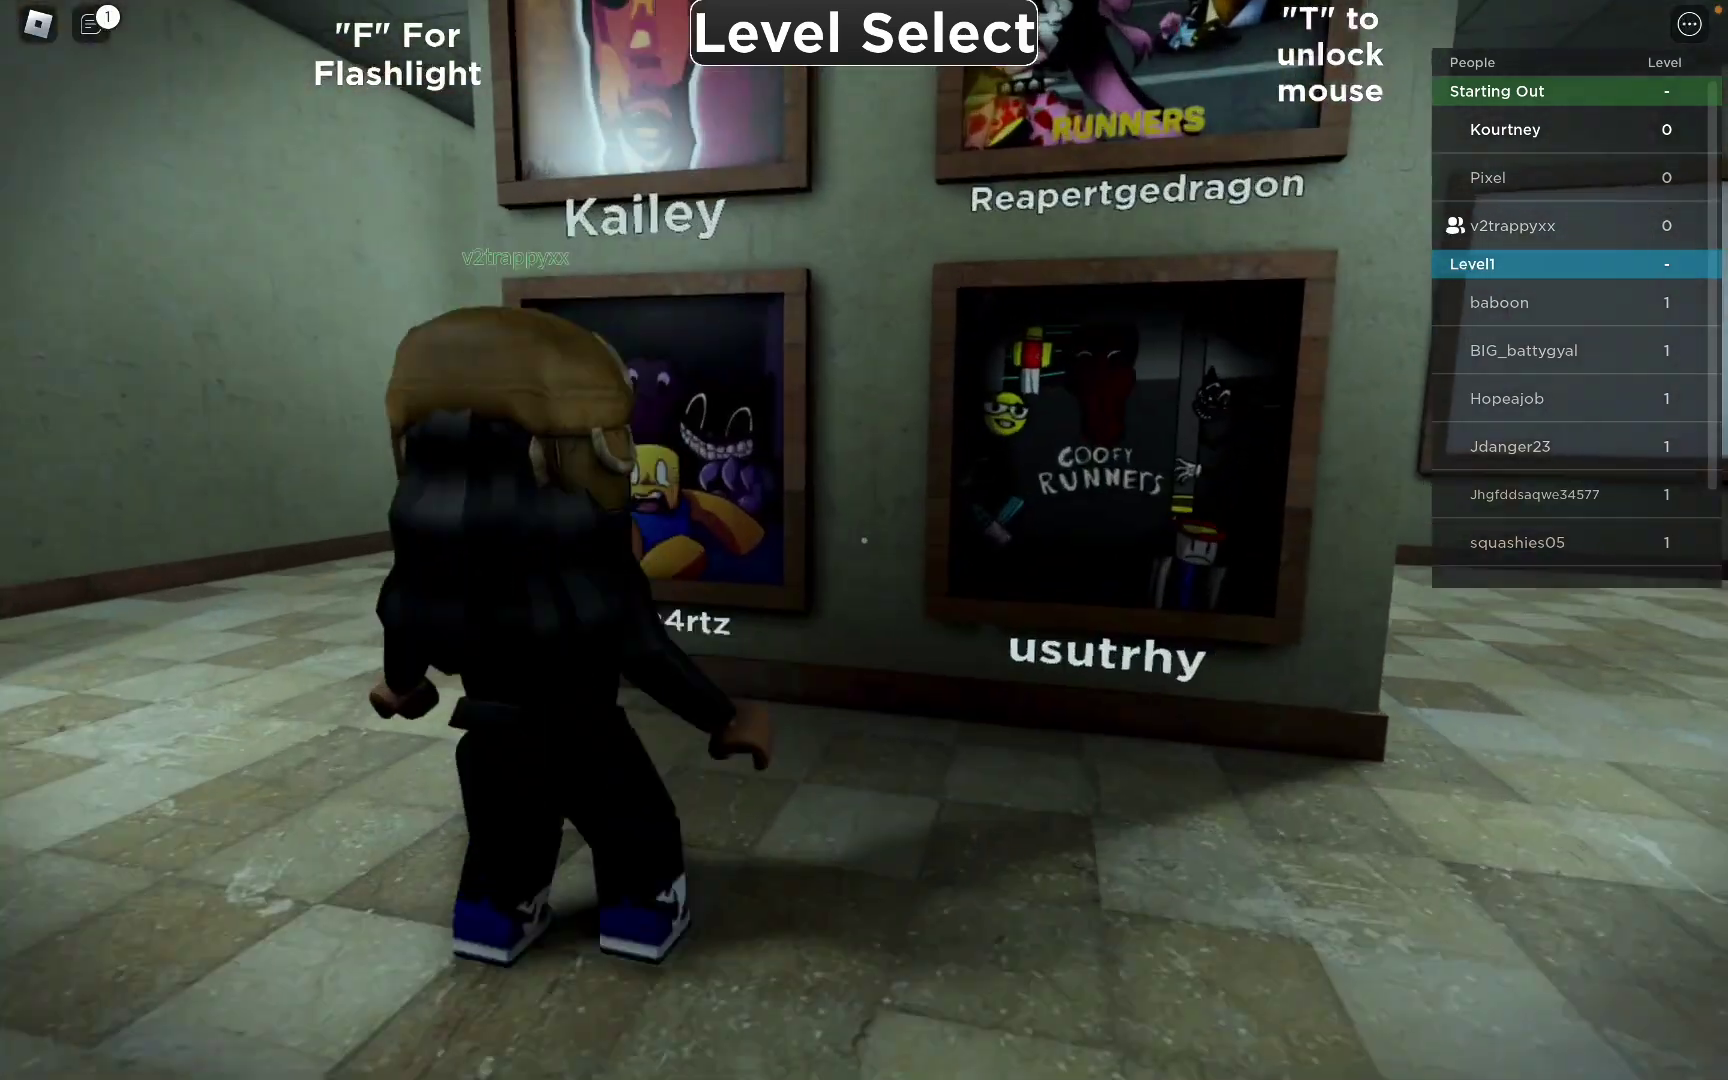
pyautogui.press('w')
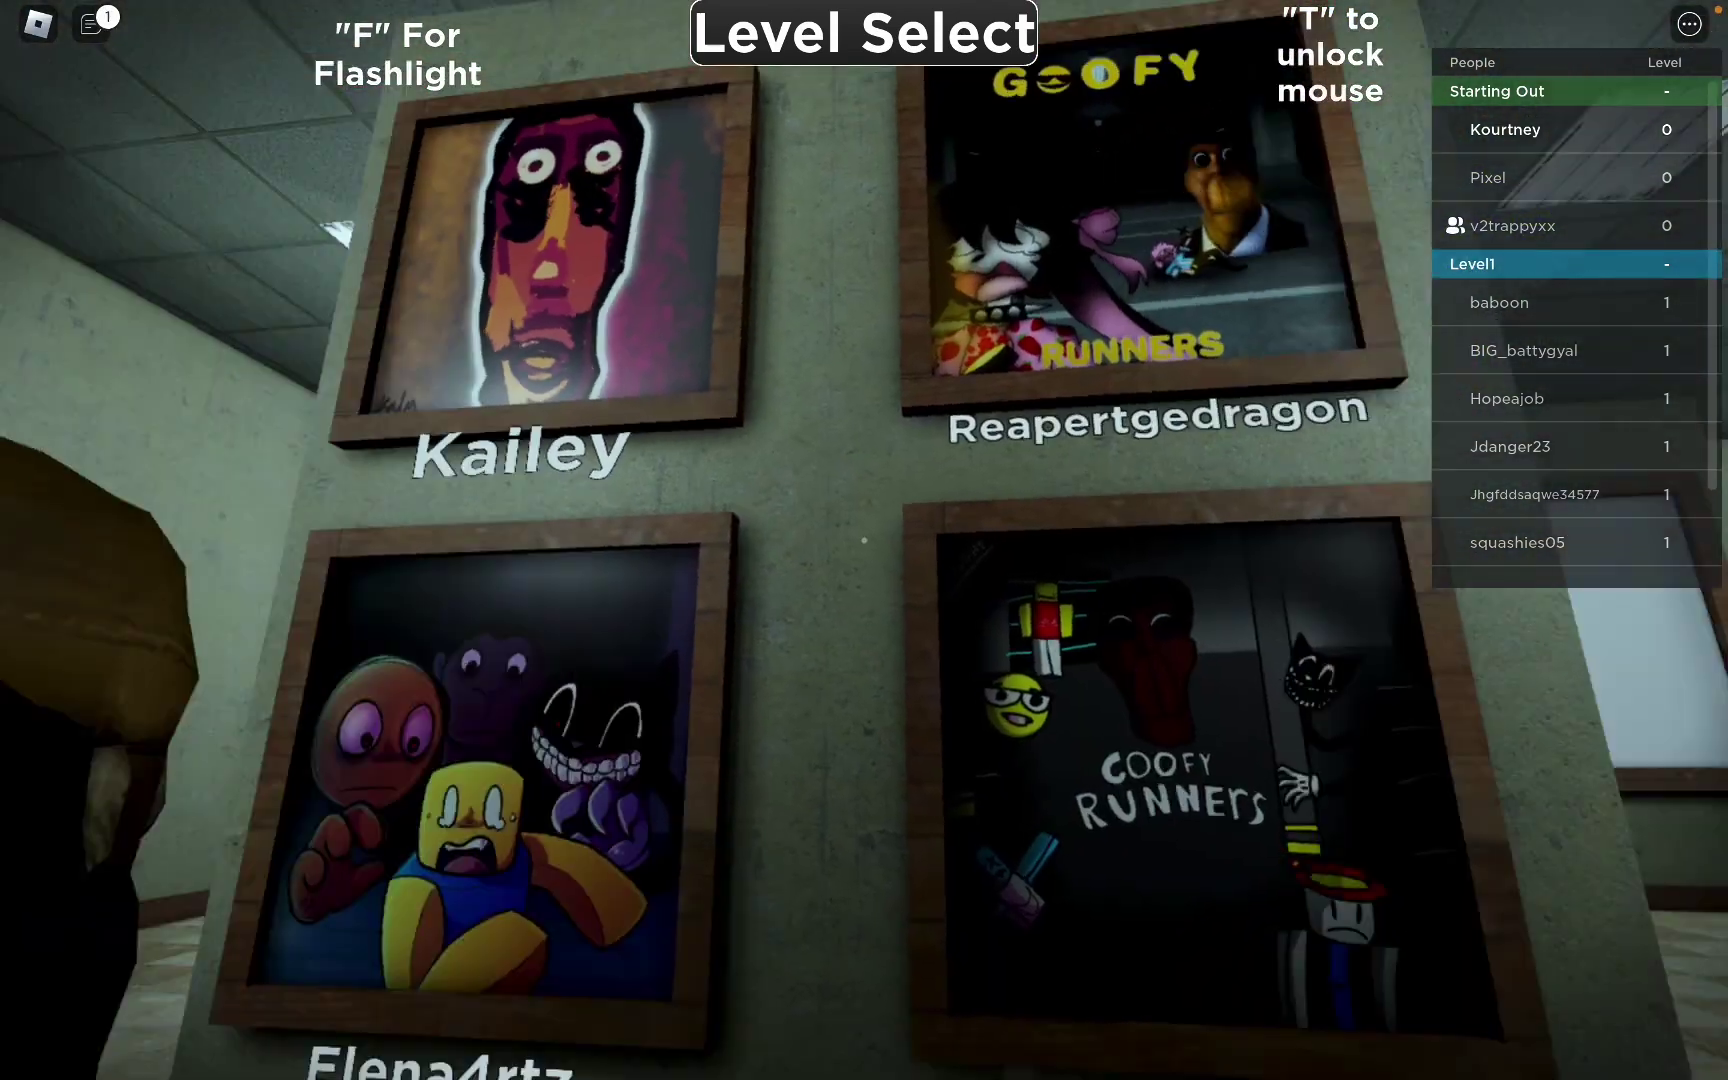
pyautogui.press('w')
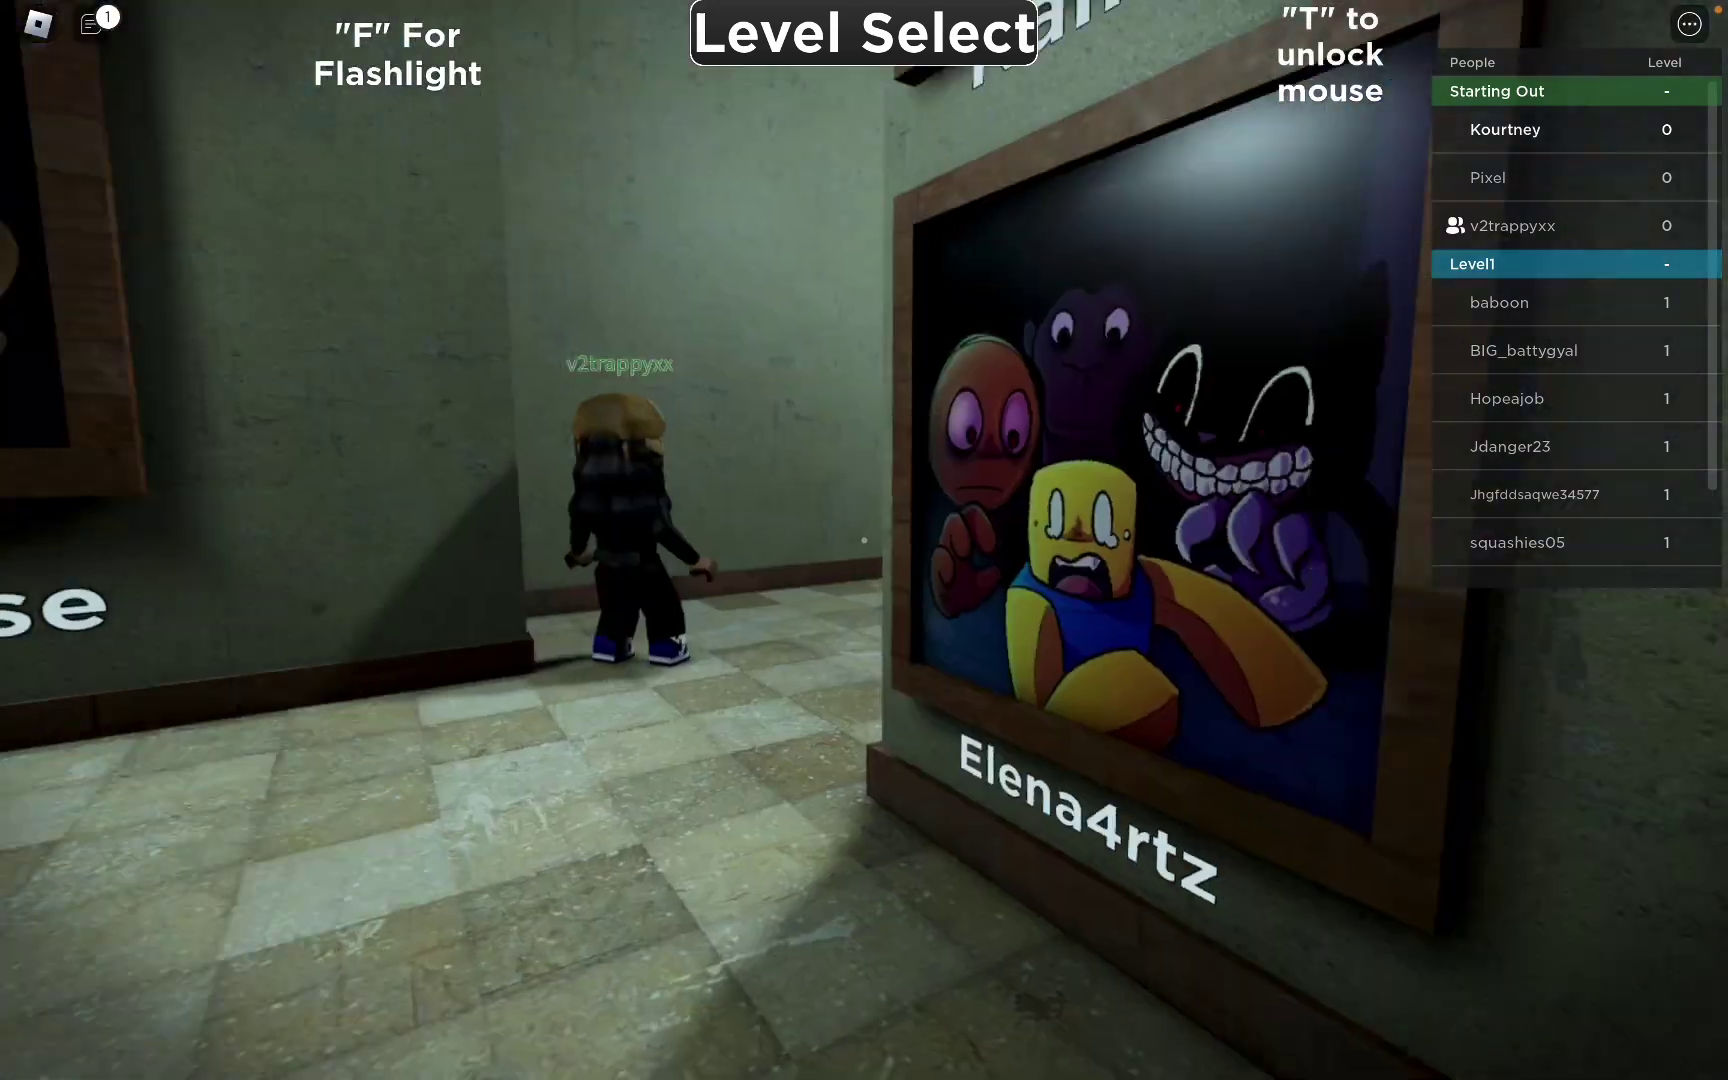
# - Explore the crate-filled warehouse, catching up to the other player by the shelves
pyautogui.press('w')
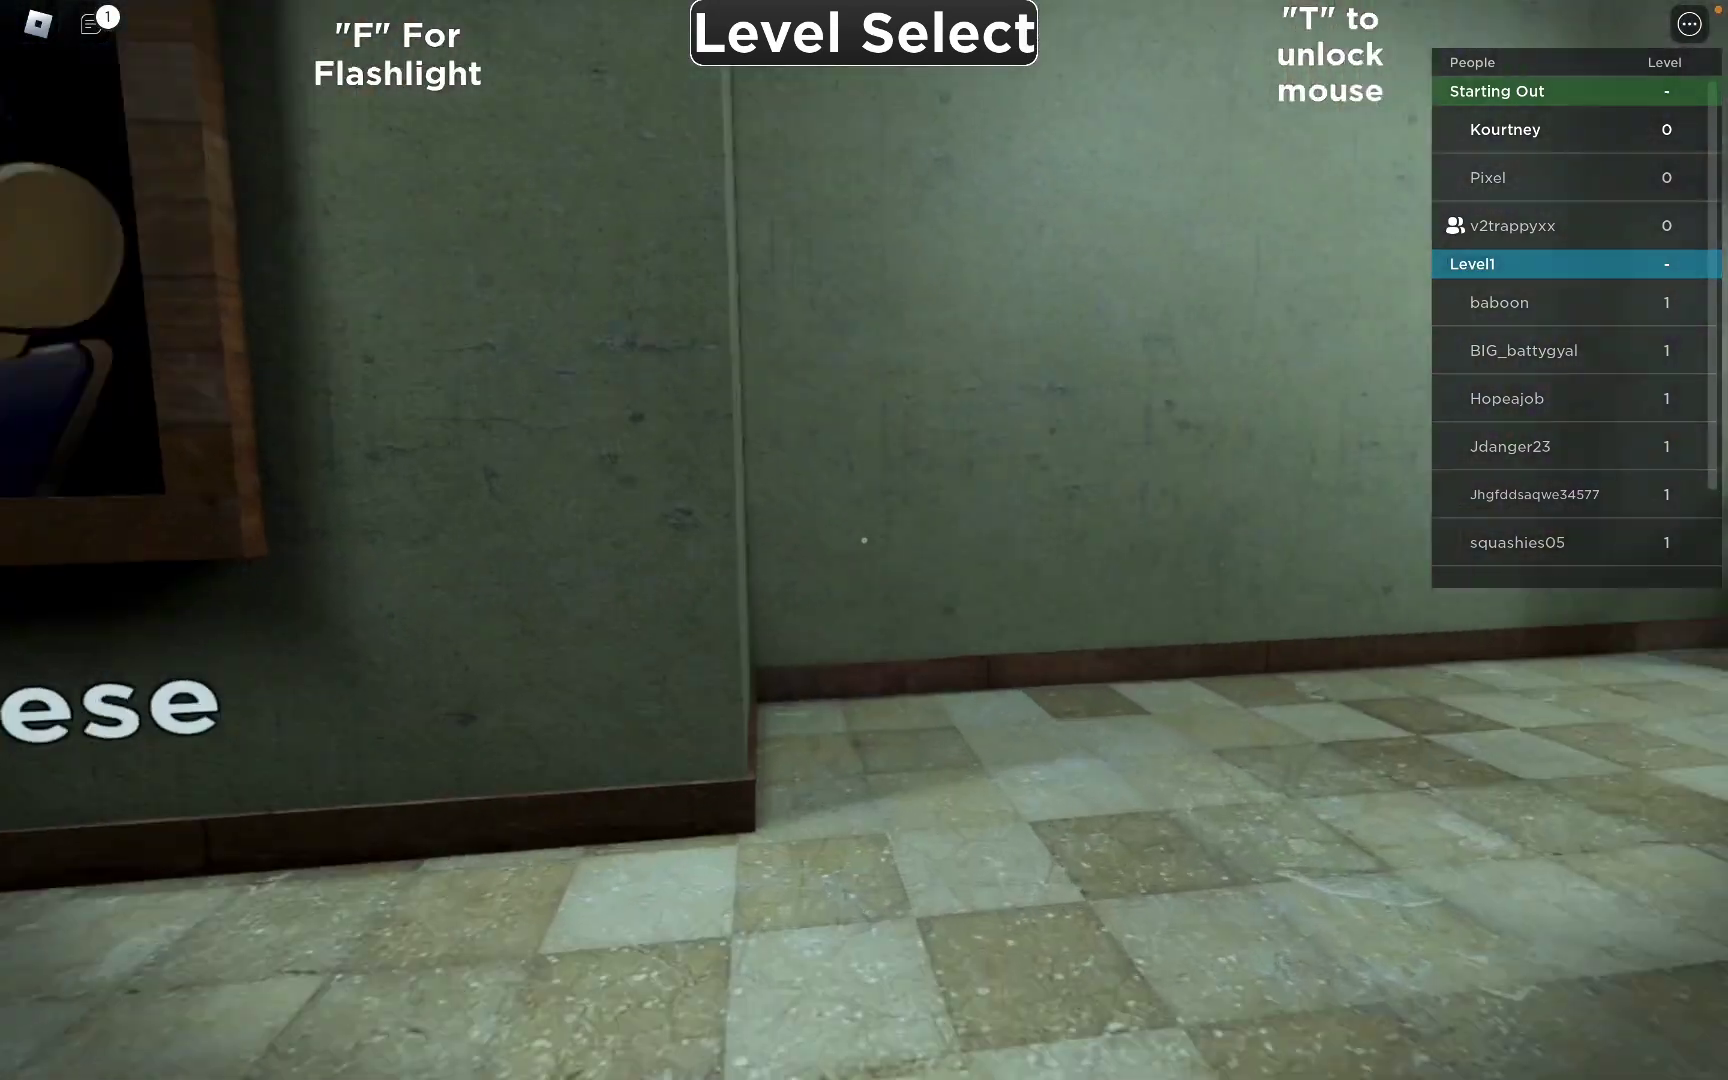
pyautogui.press('w')
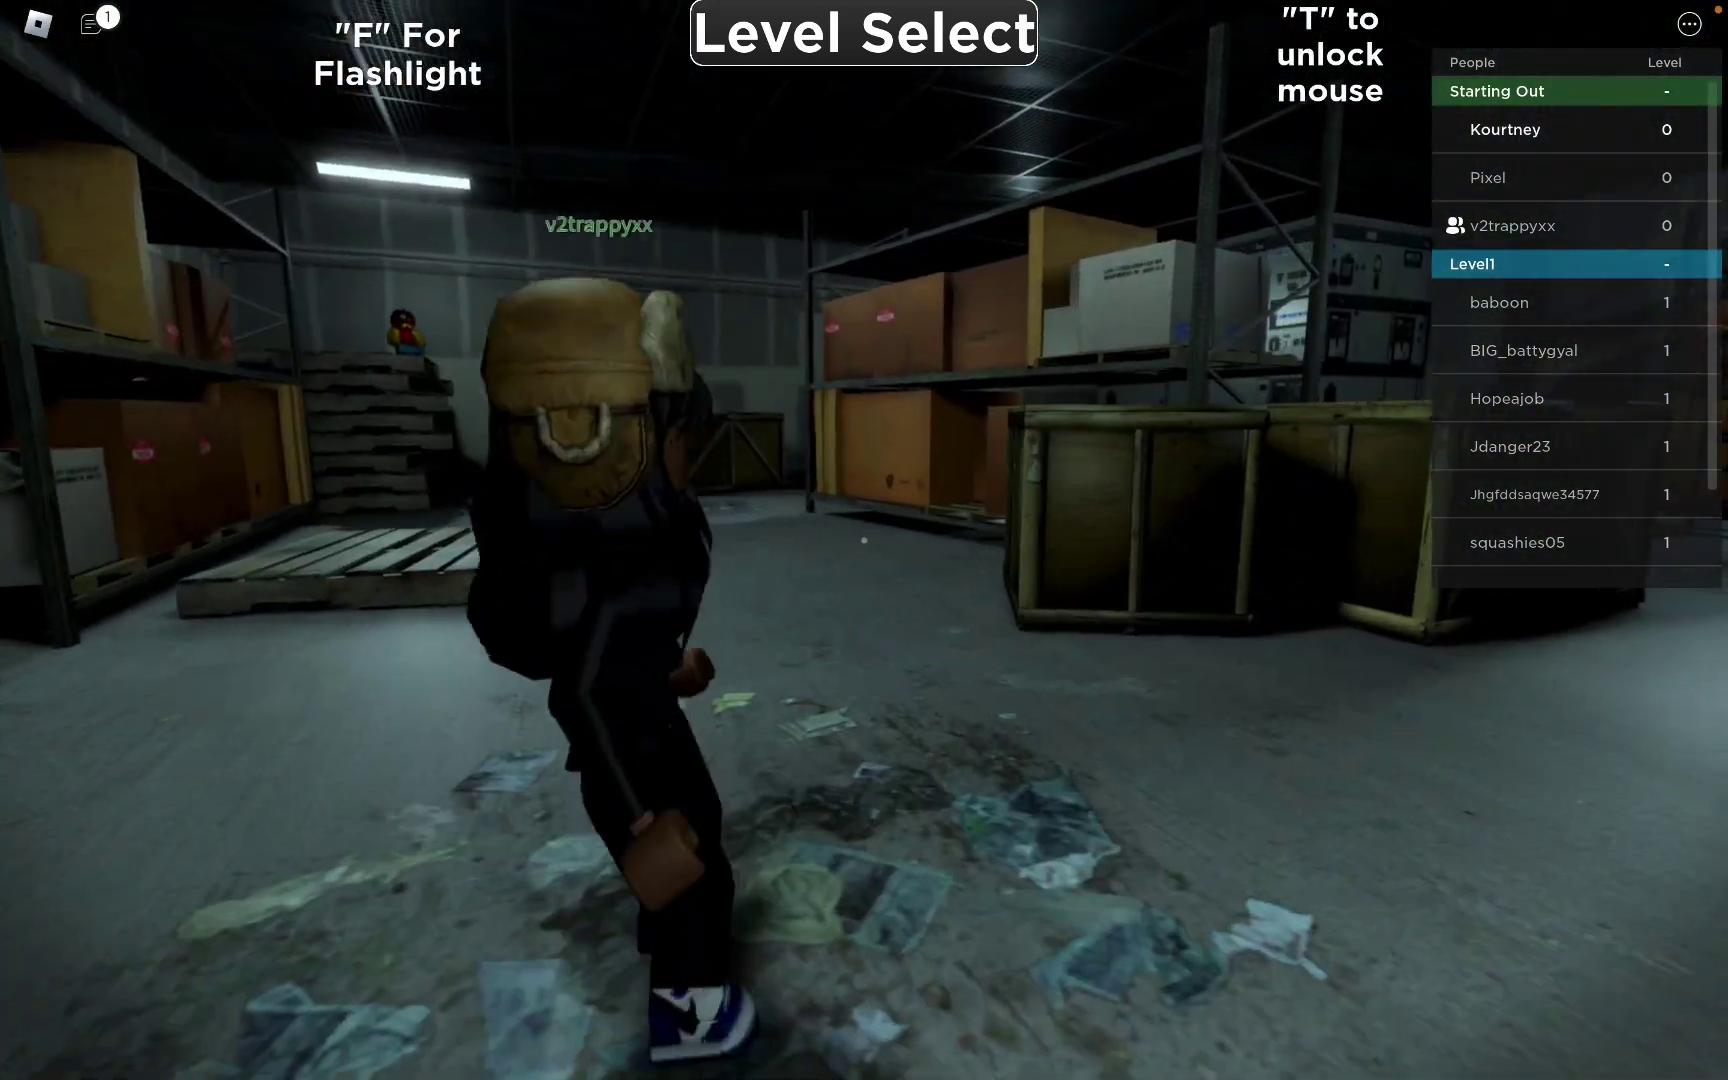
pyautogui.press('w')
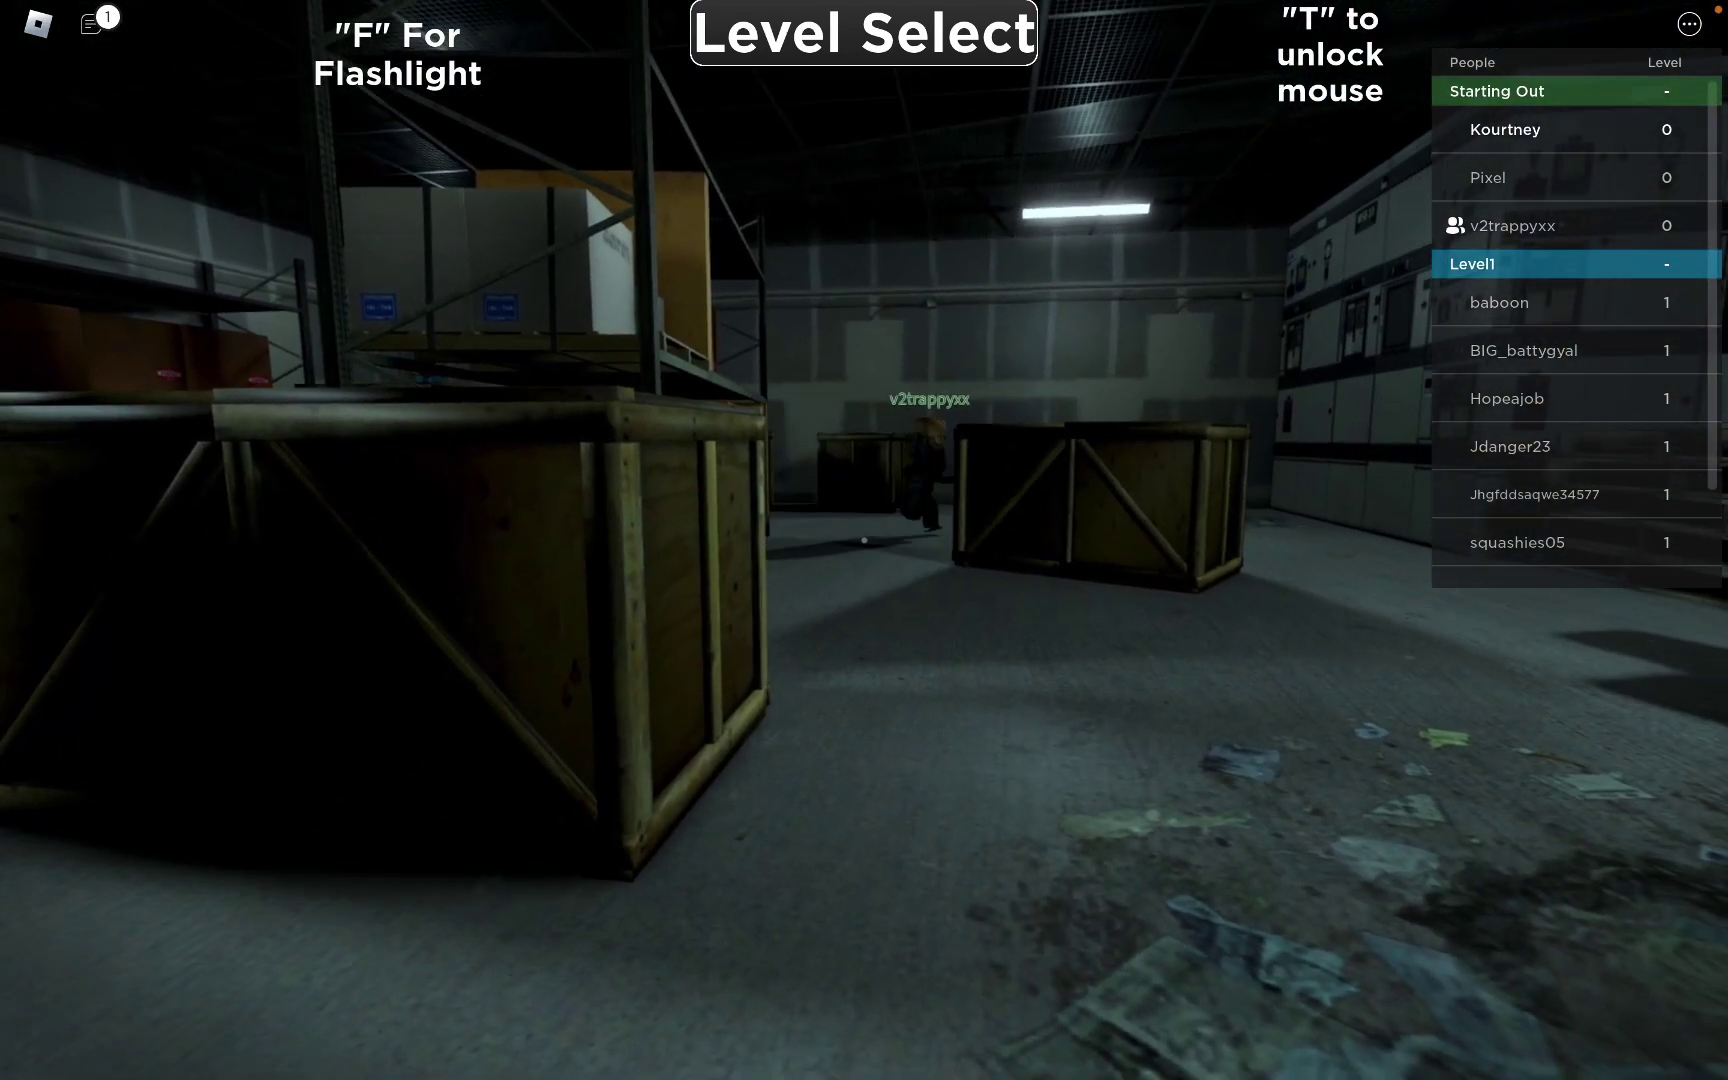
pyautogui.press('w')
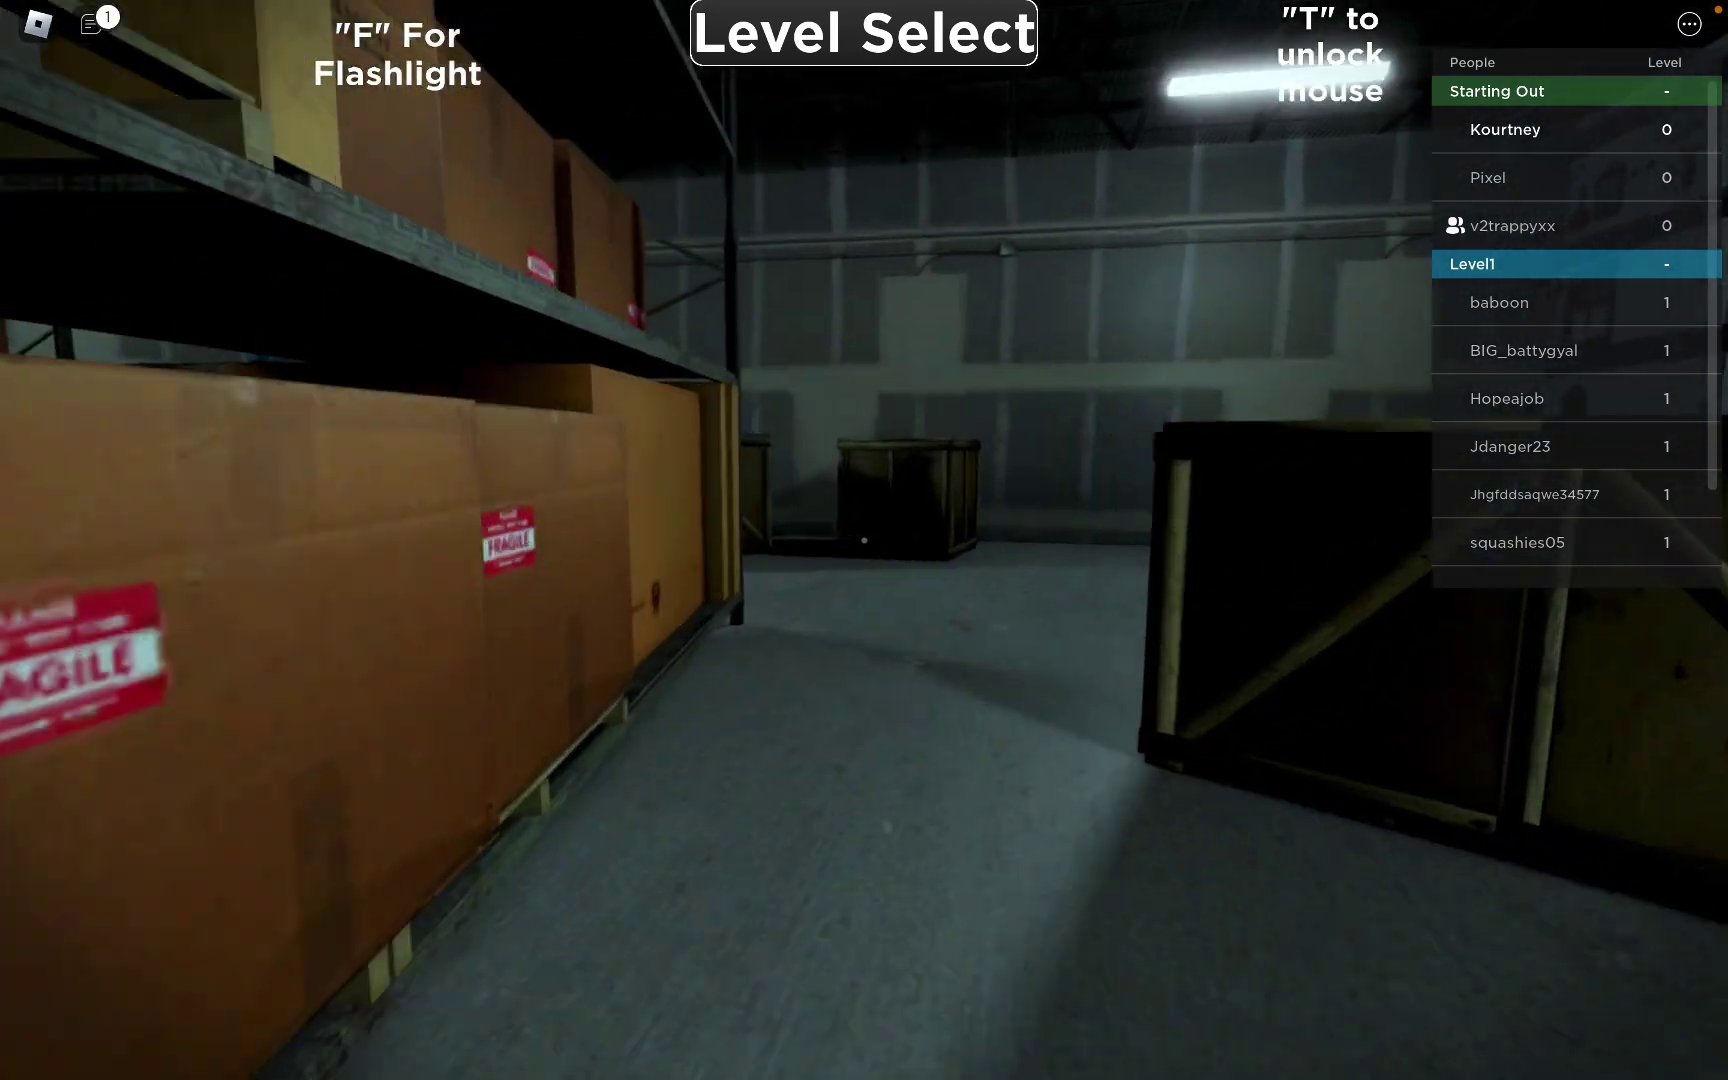
pyautogui.press('w')
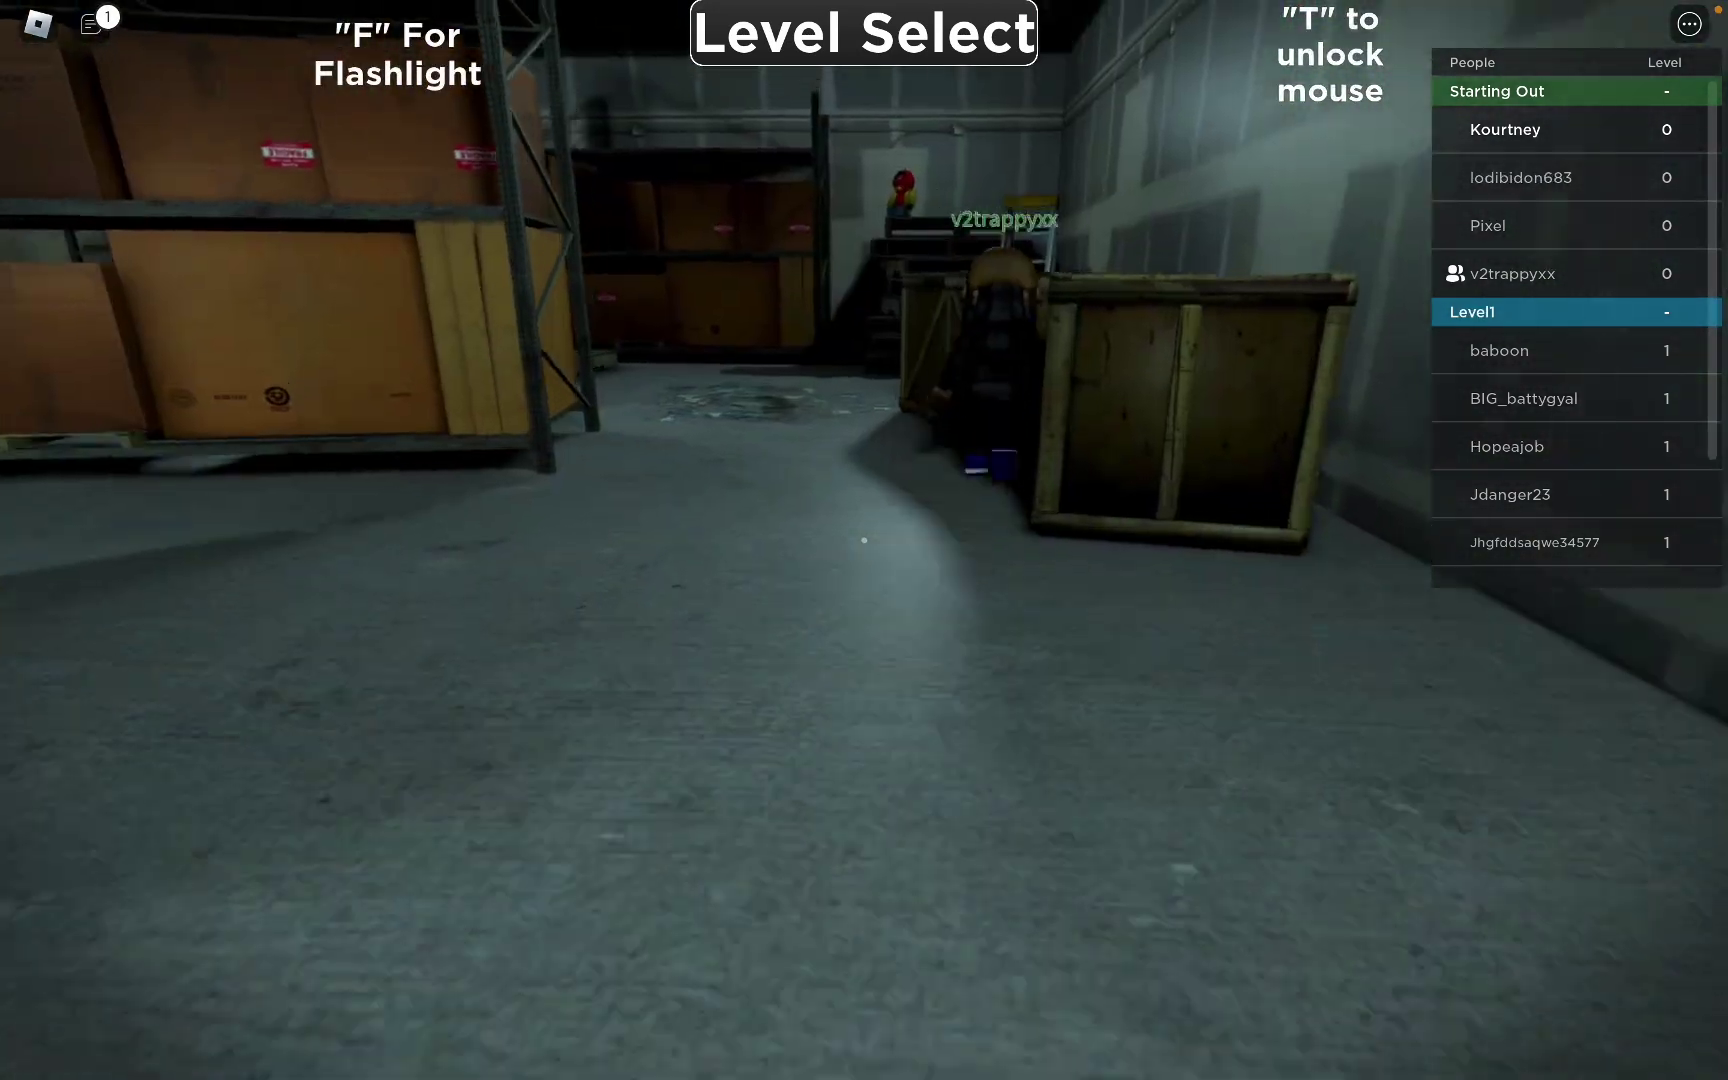
pyautogui.press('w')
pyautogui.press('w')
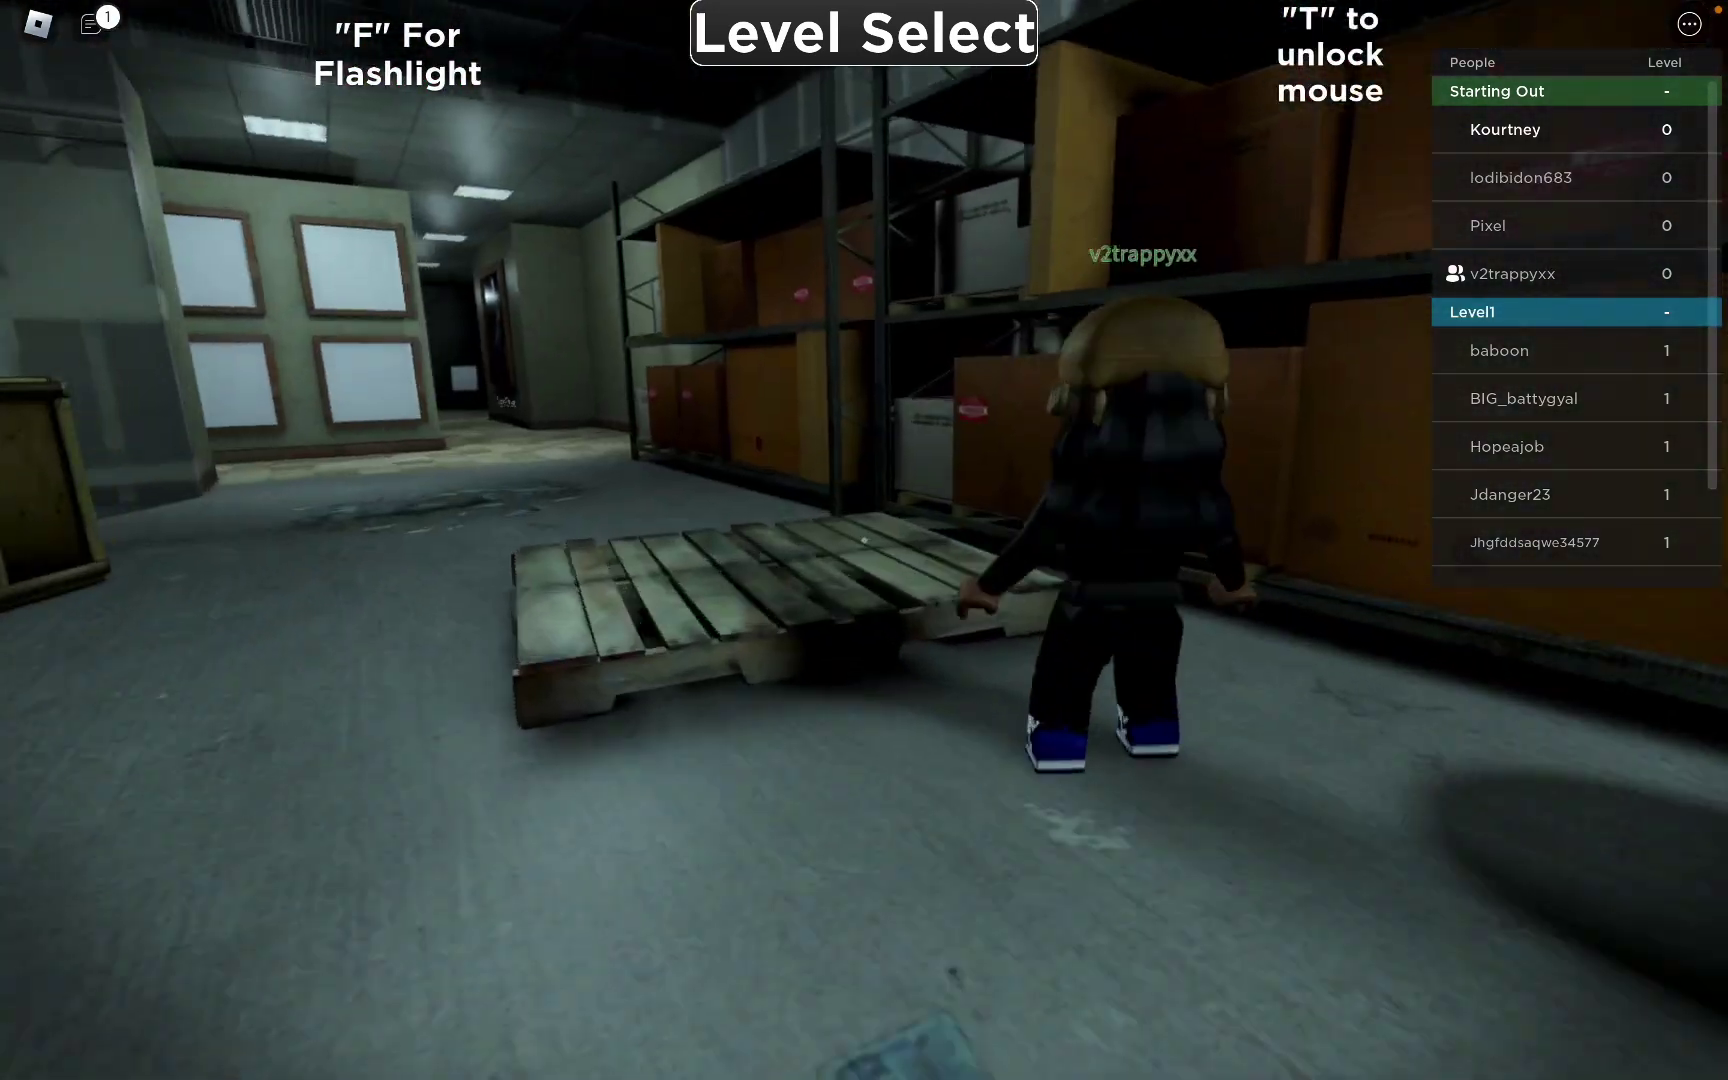
# - Return through the tiled hallway and gallery toward the lobby glass doors
pyautogui.press('w')
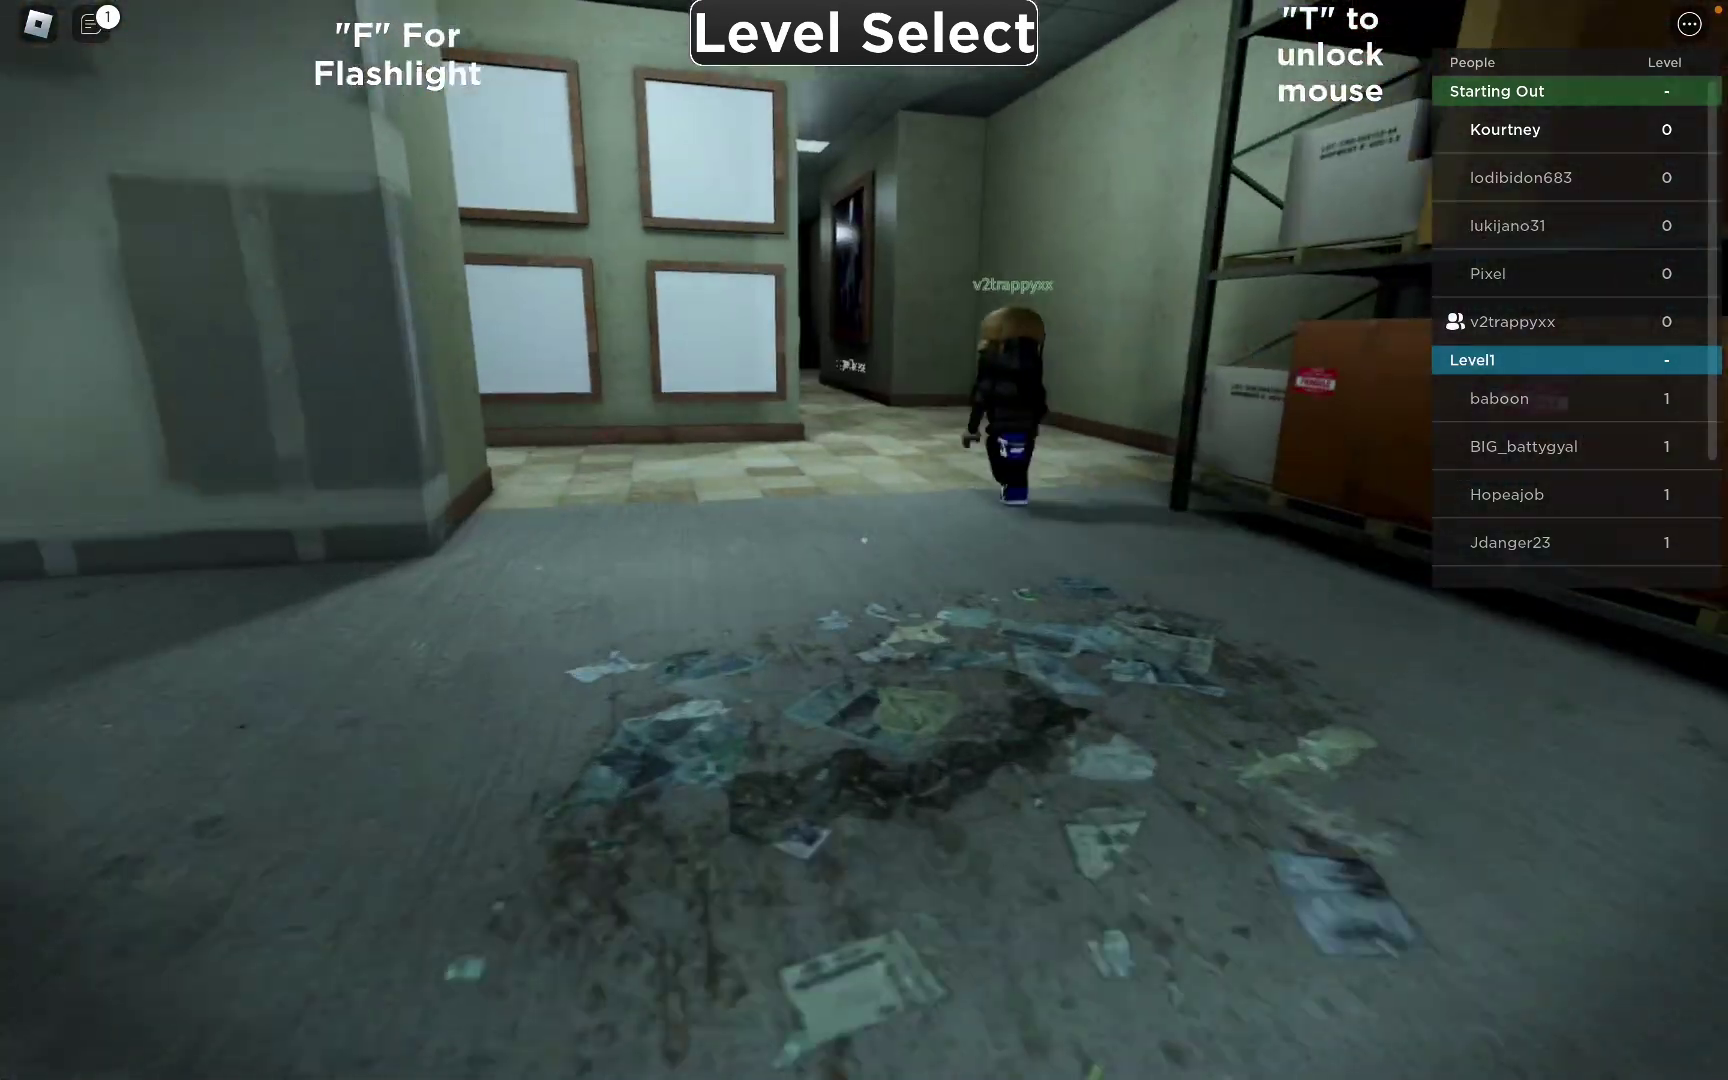
pyautogui.press('w')
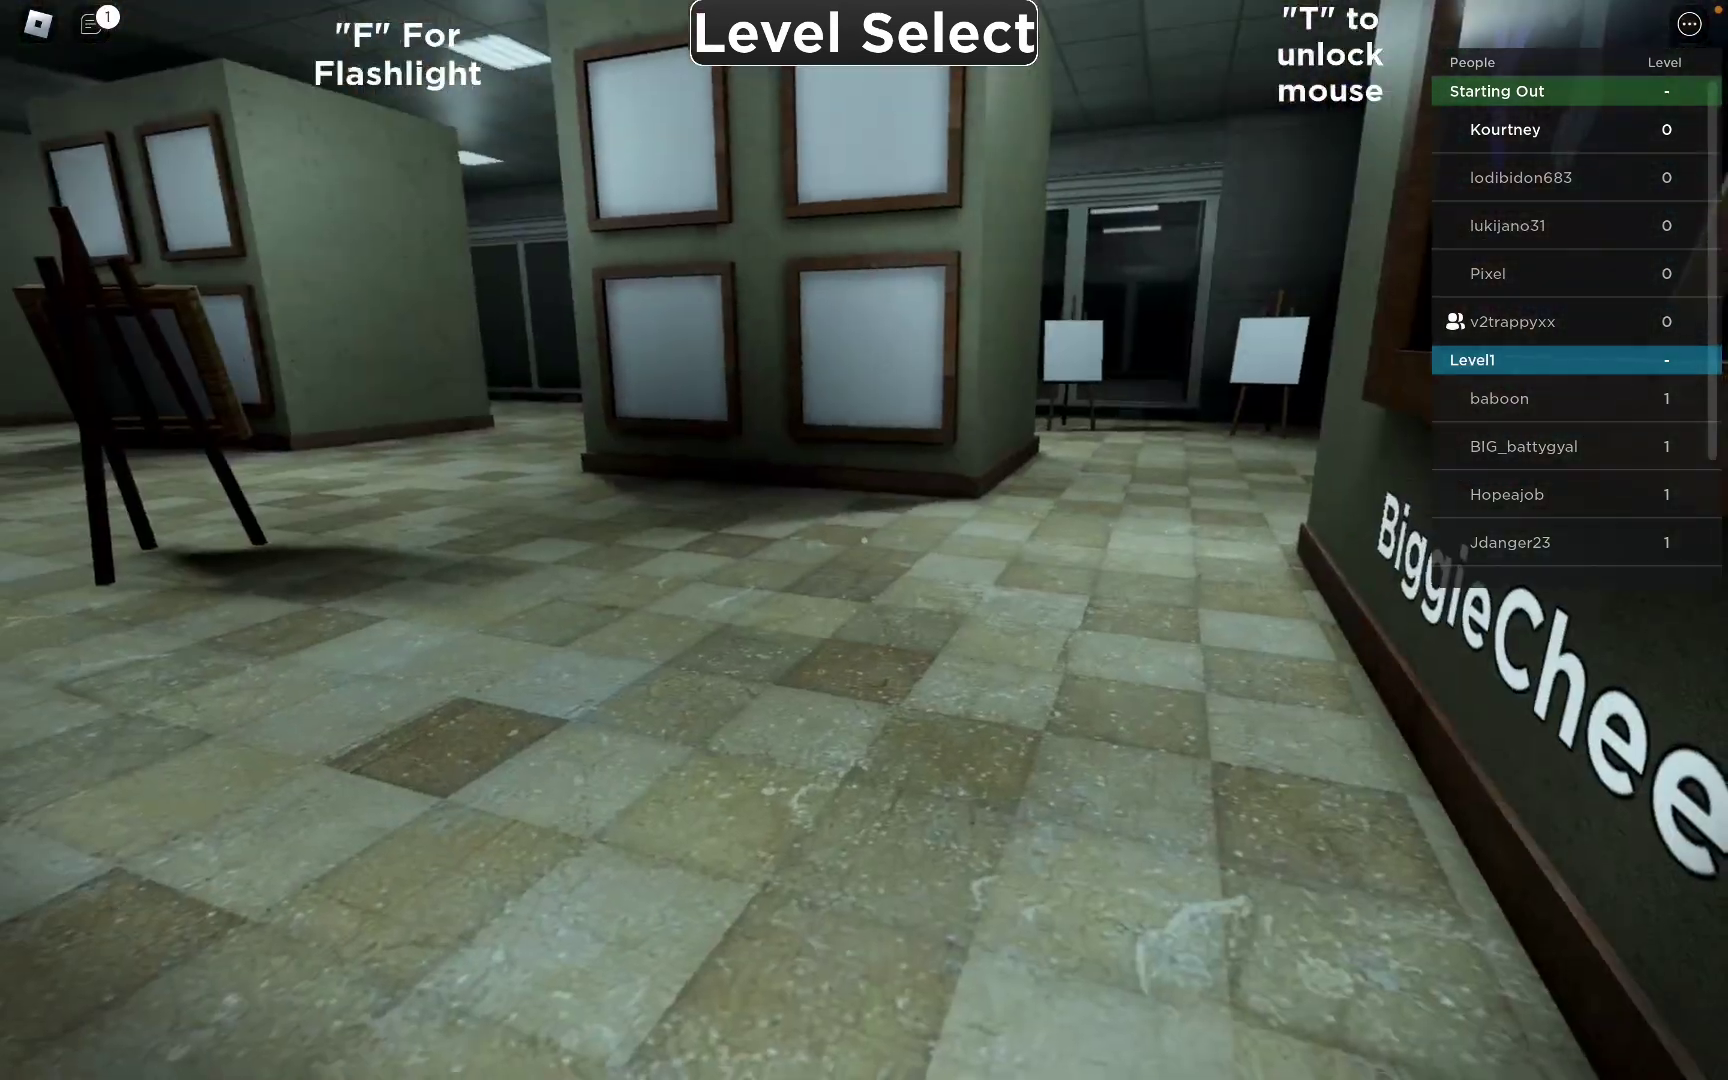
pyautogui.press('w')
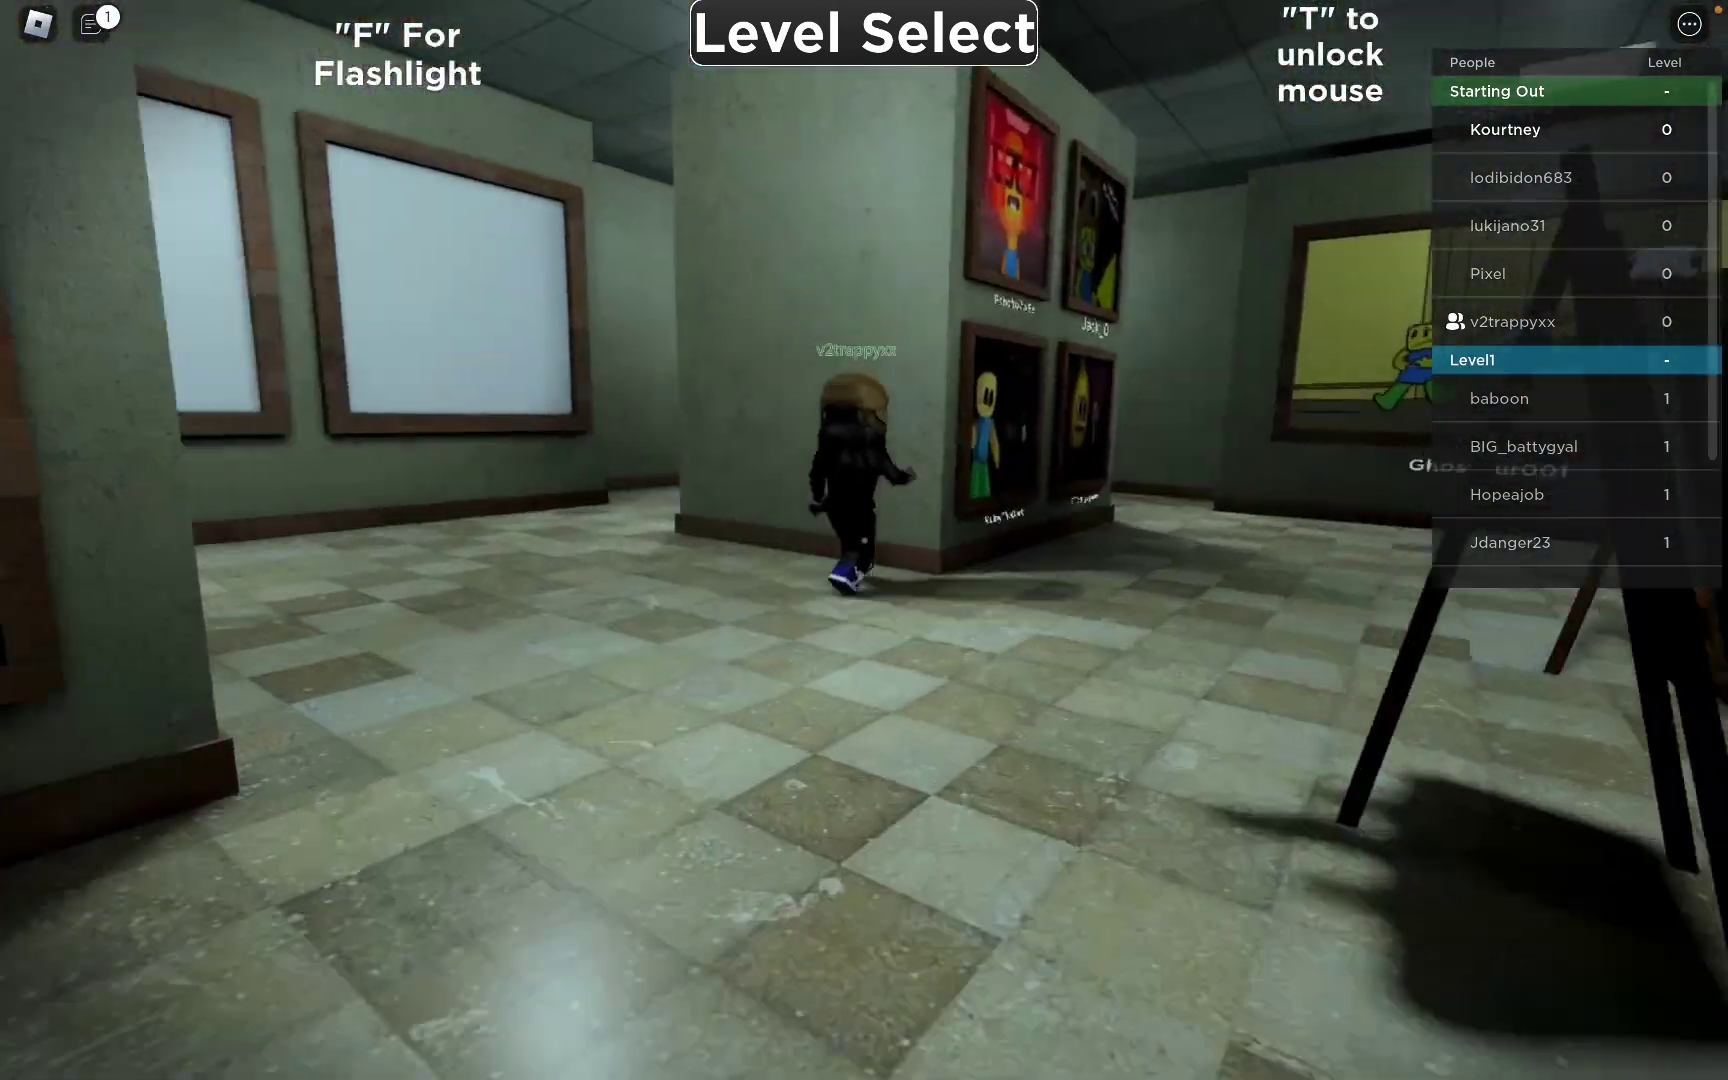
pyautogui.press('w')
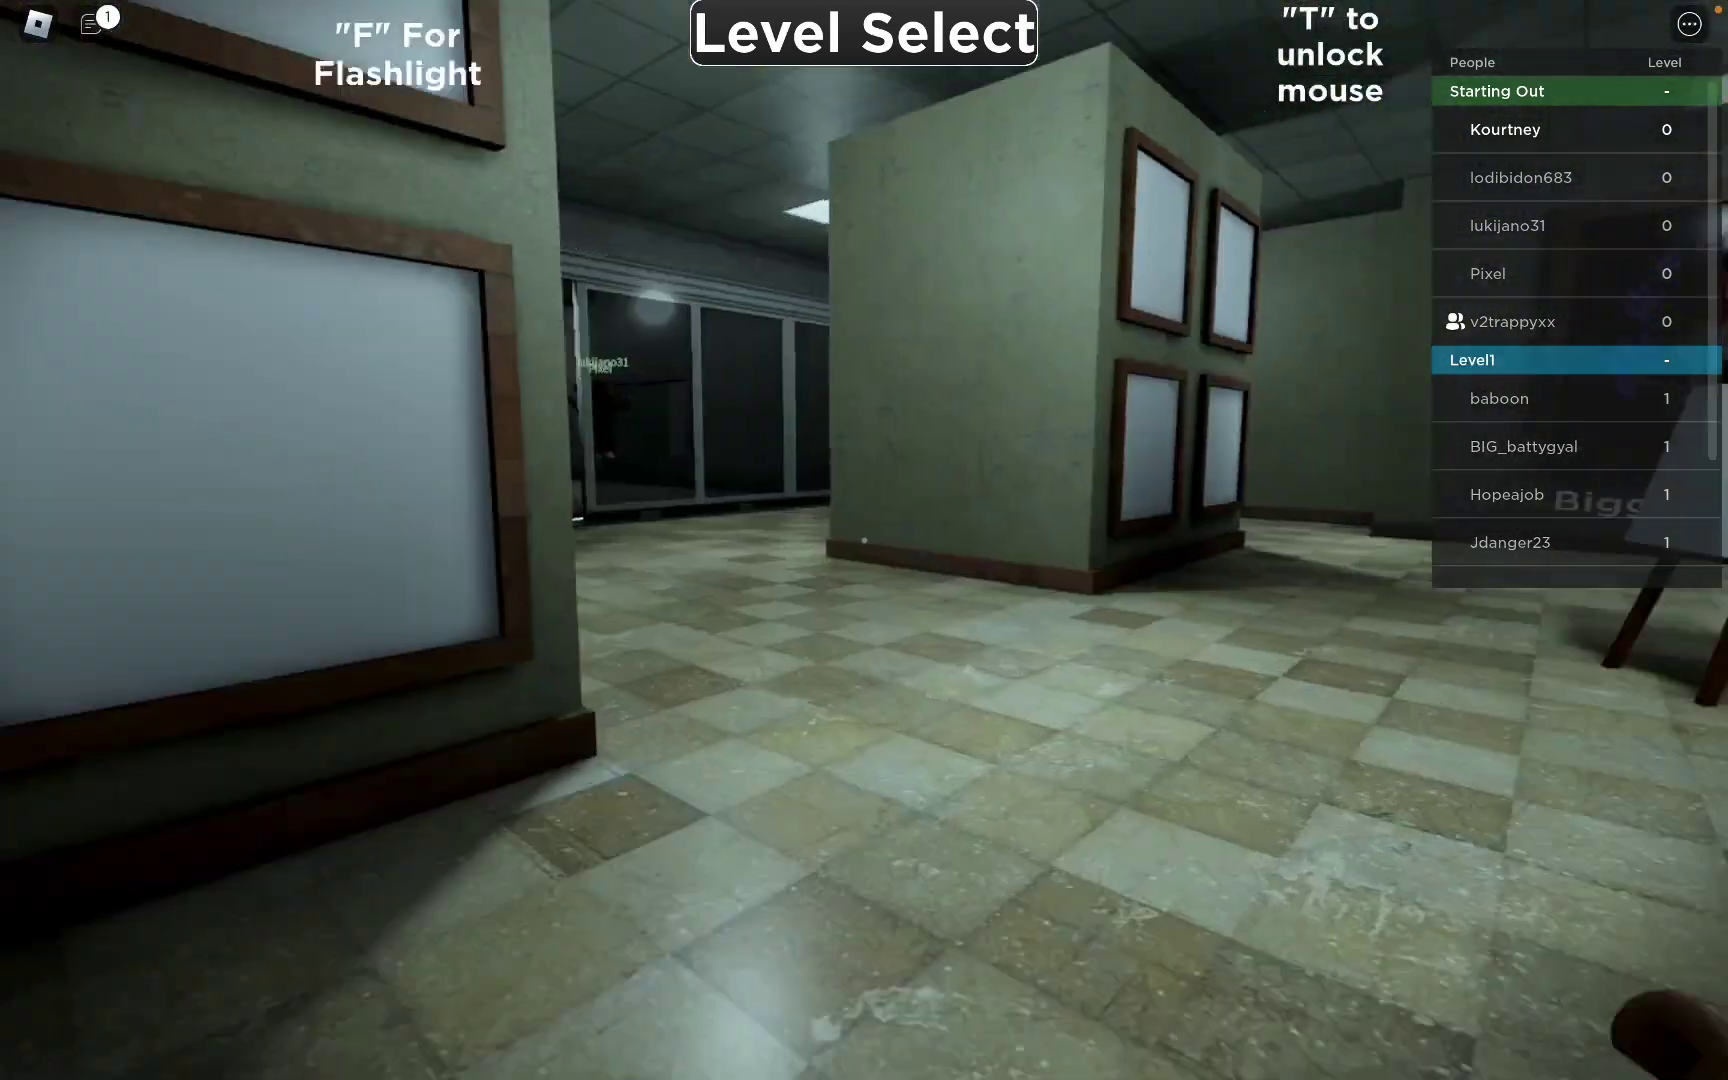
# - Exit toward the traffic cones, glance back into the gallery, and cross the lobby
pyautogui.press('w')
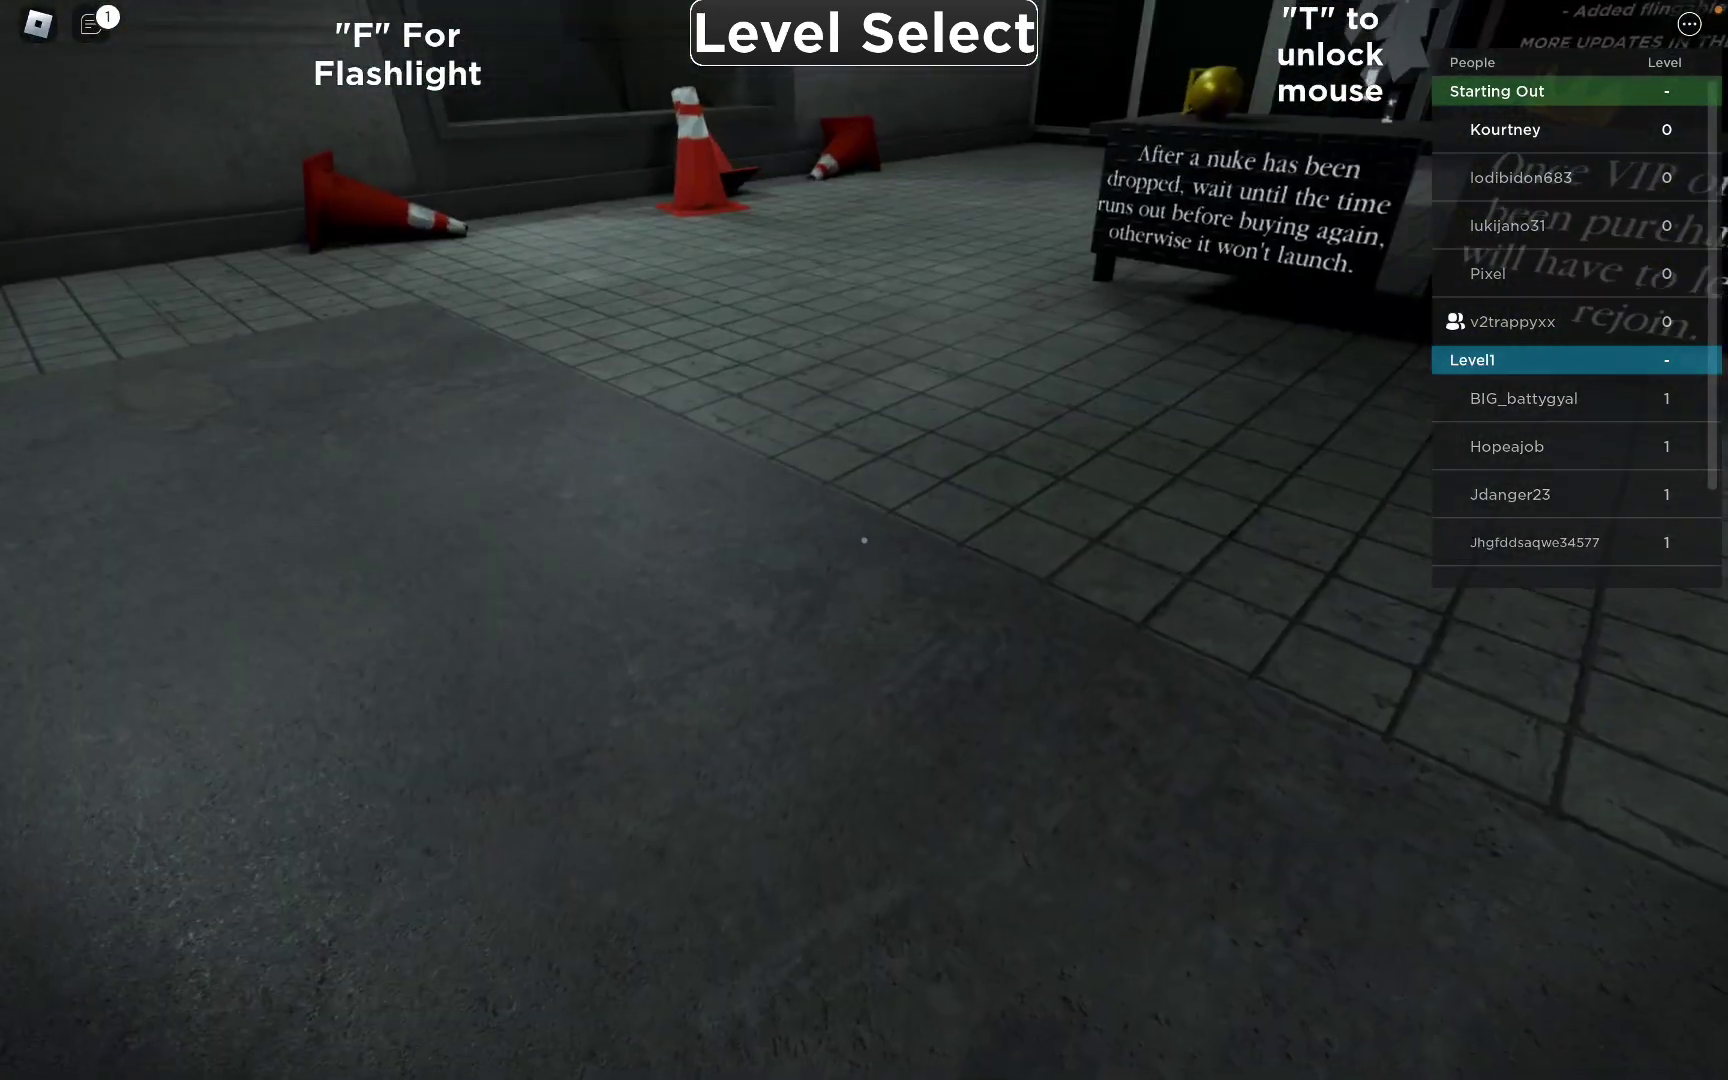
pyautogui.press('w')
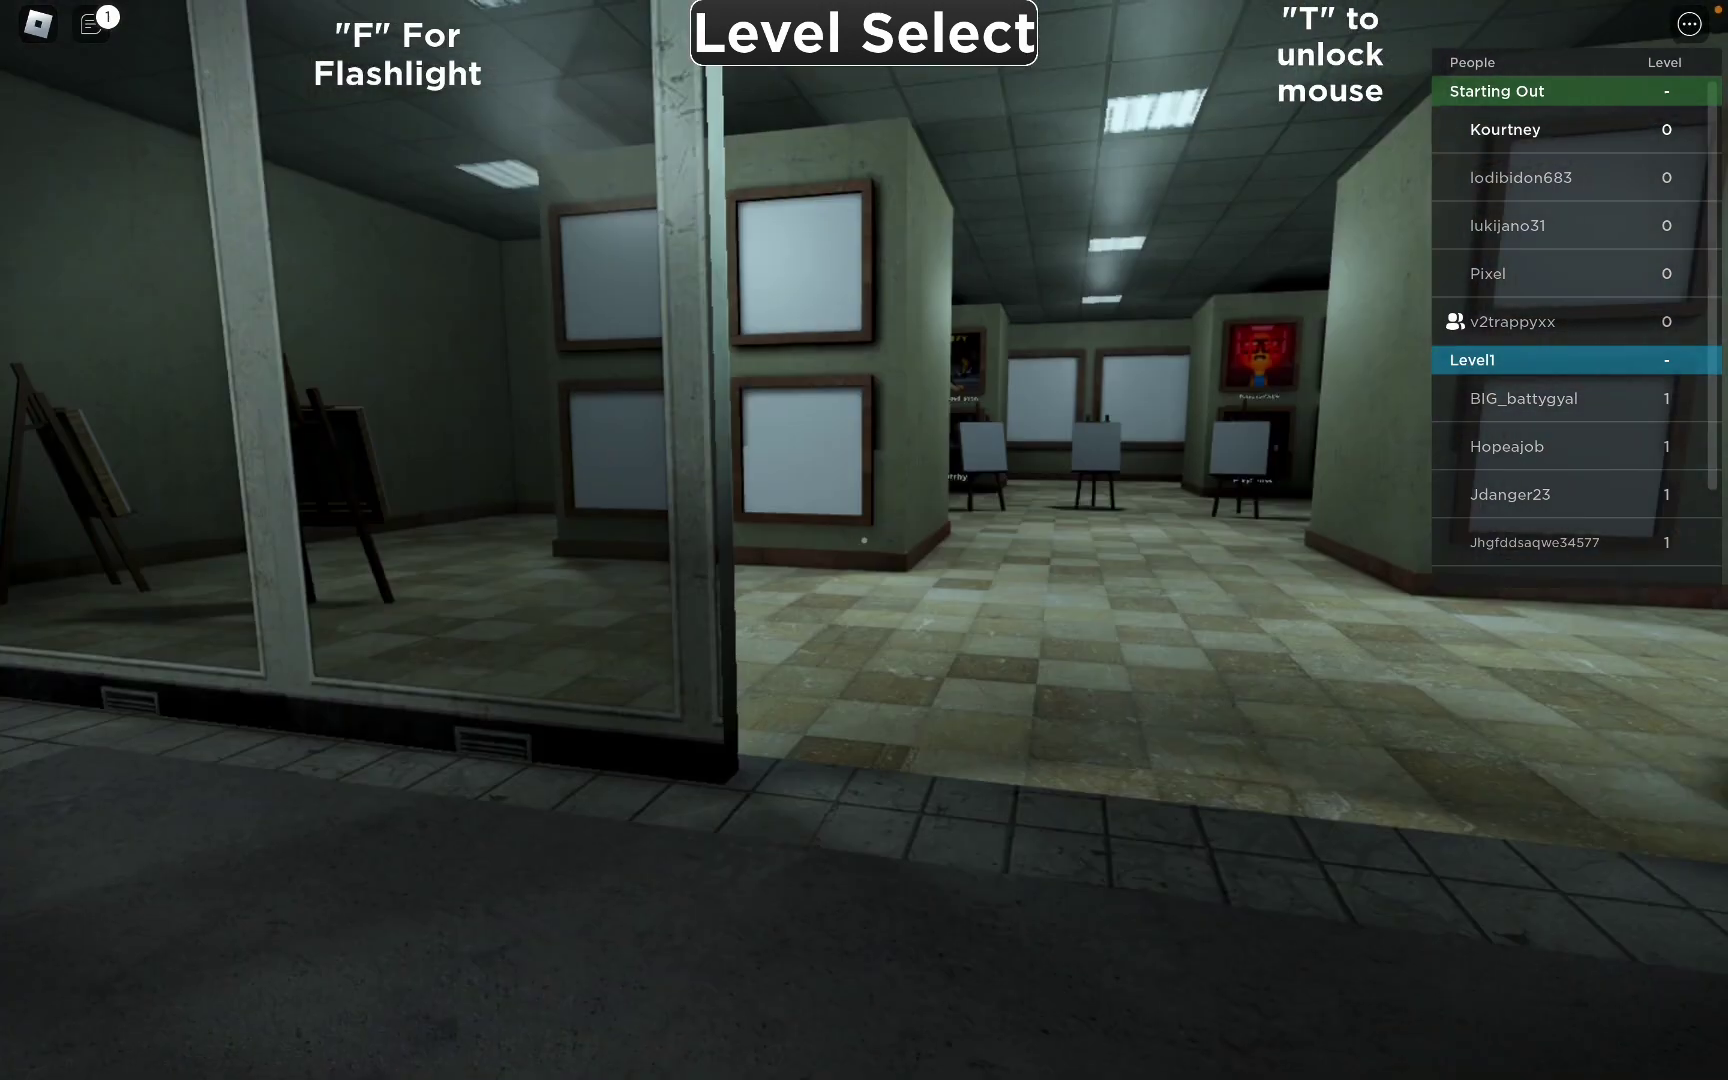
pyautogui.press('s')
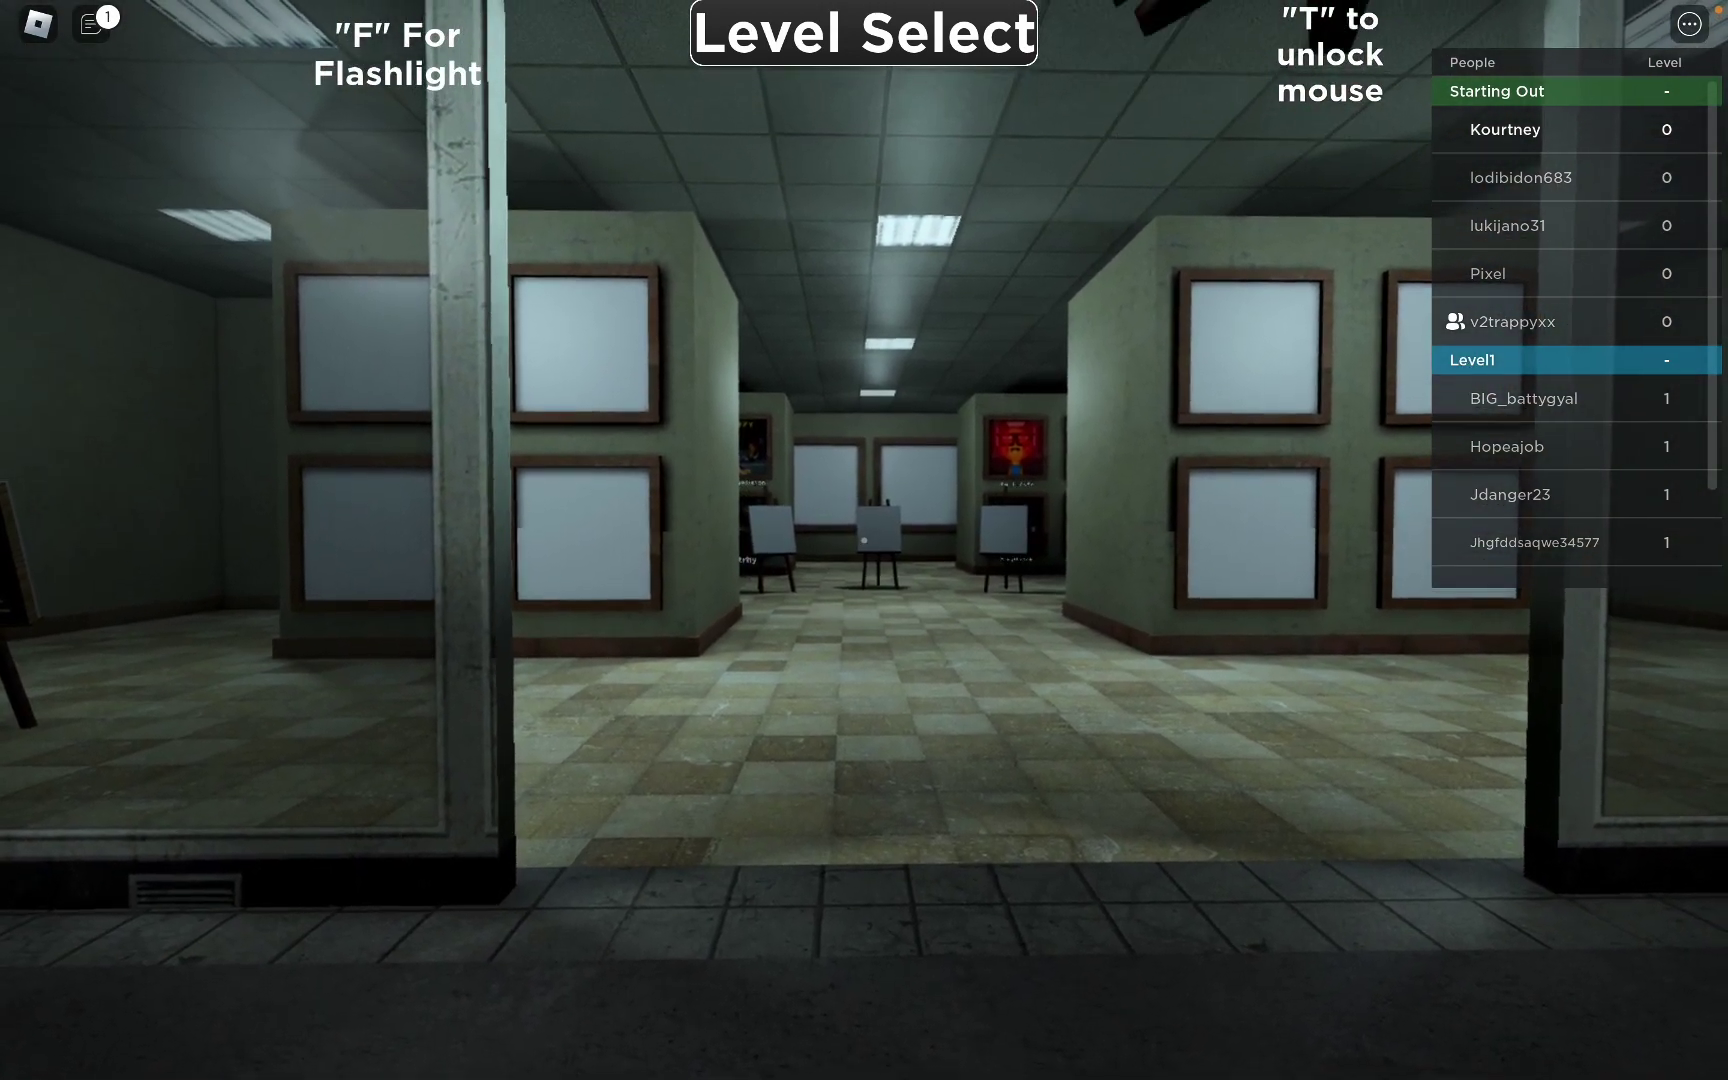
pyautogui.press('w')
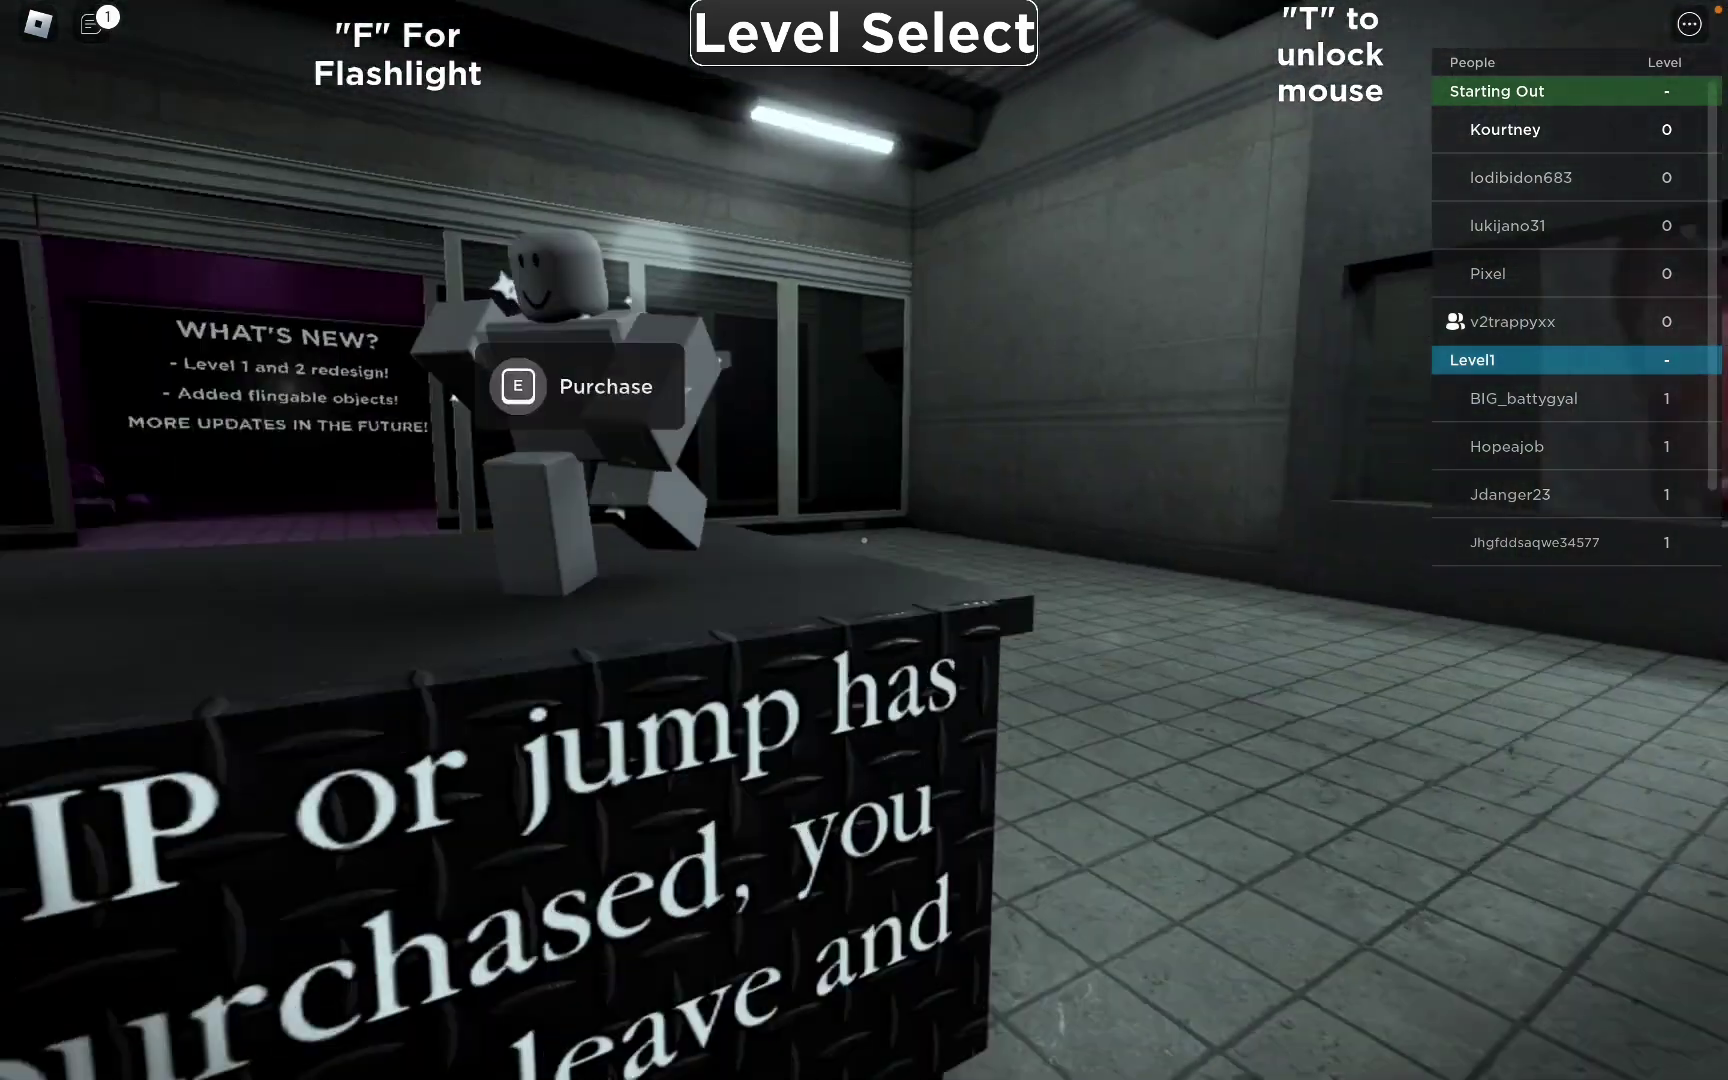
# - Follow the dark corridor past the keycard notice and barred gate toward the stairs
pyautogui.press('w')
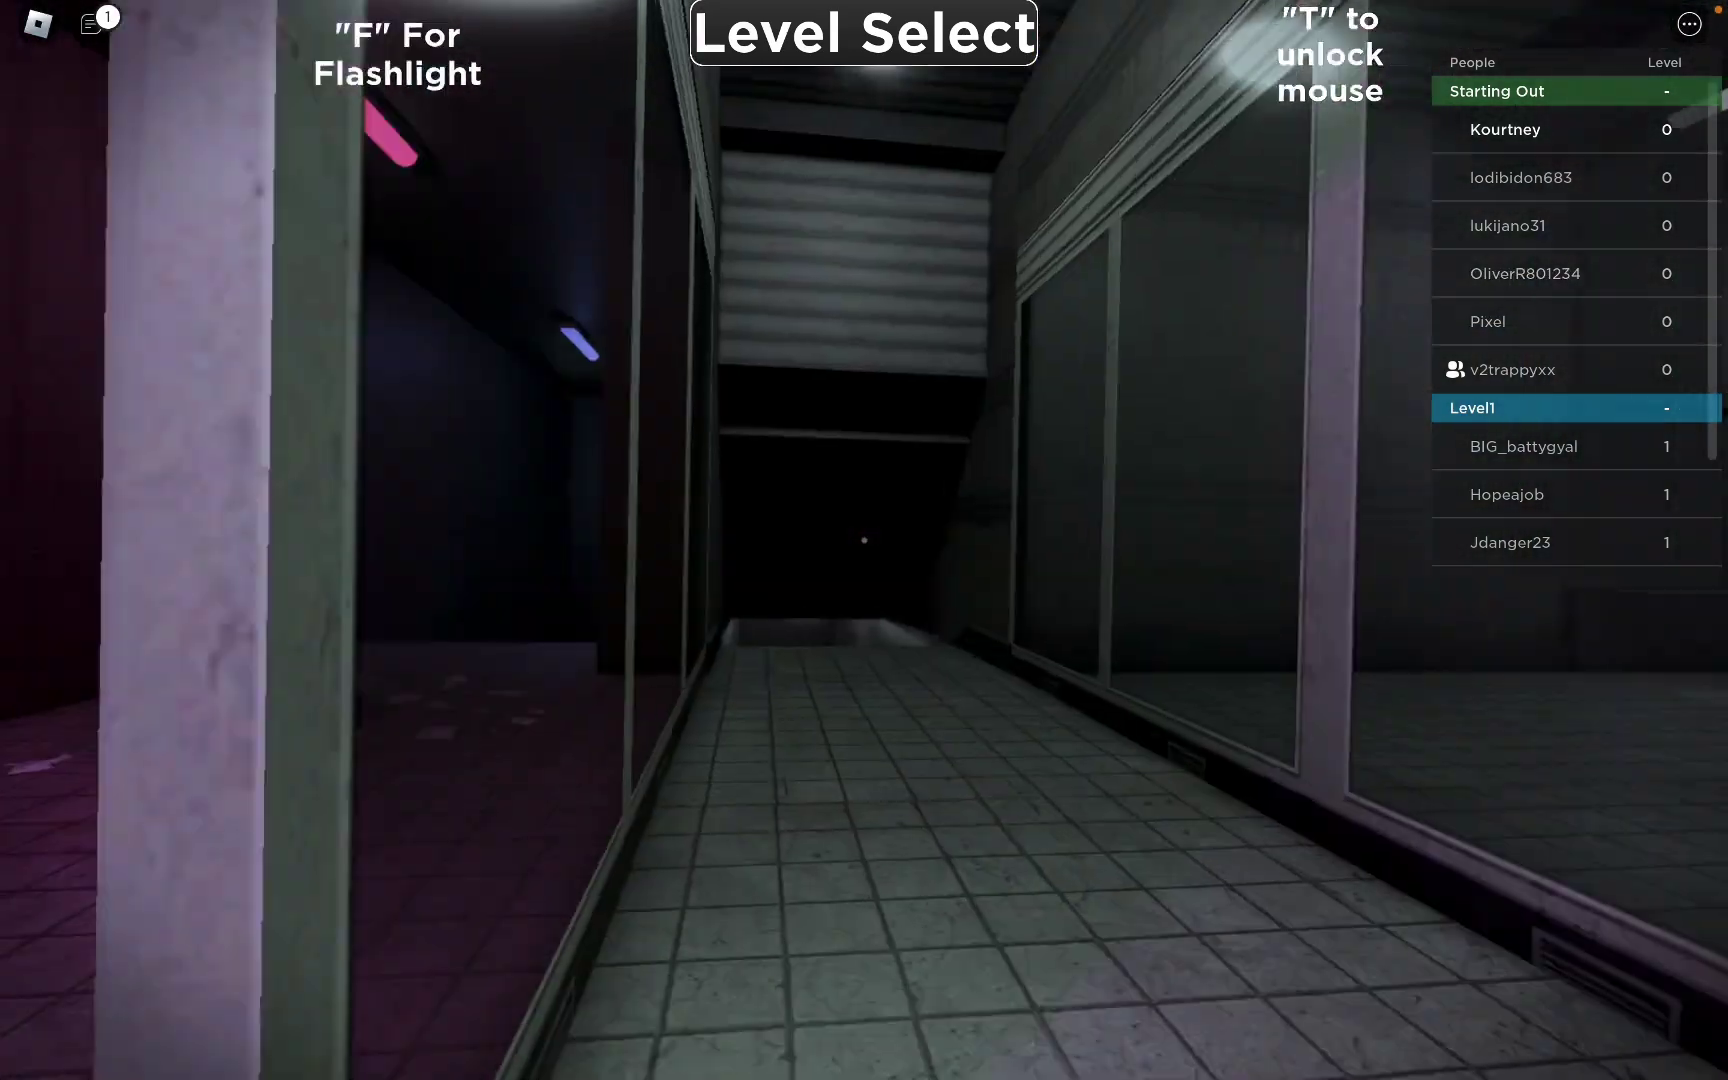
pyautogui.press('w')
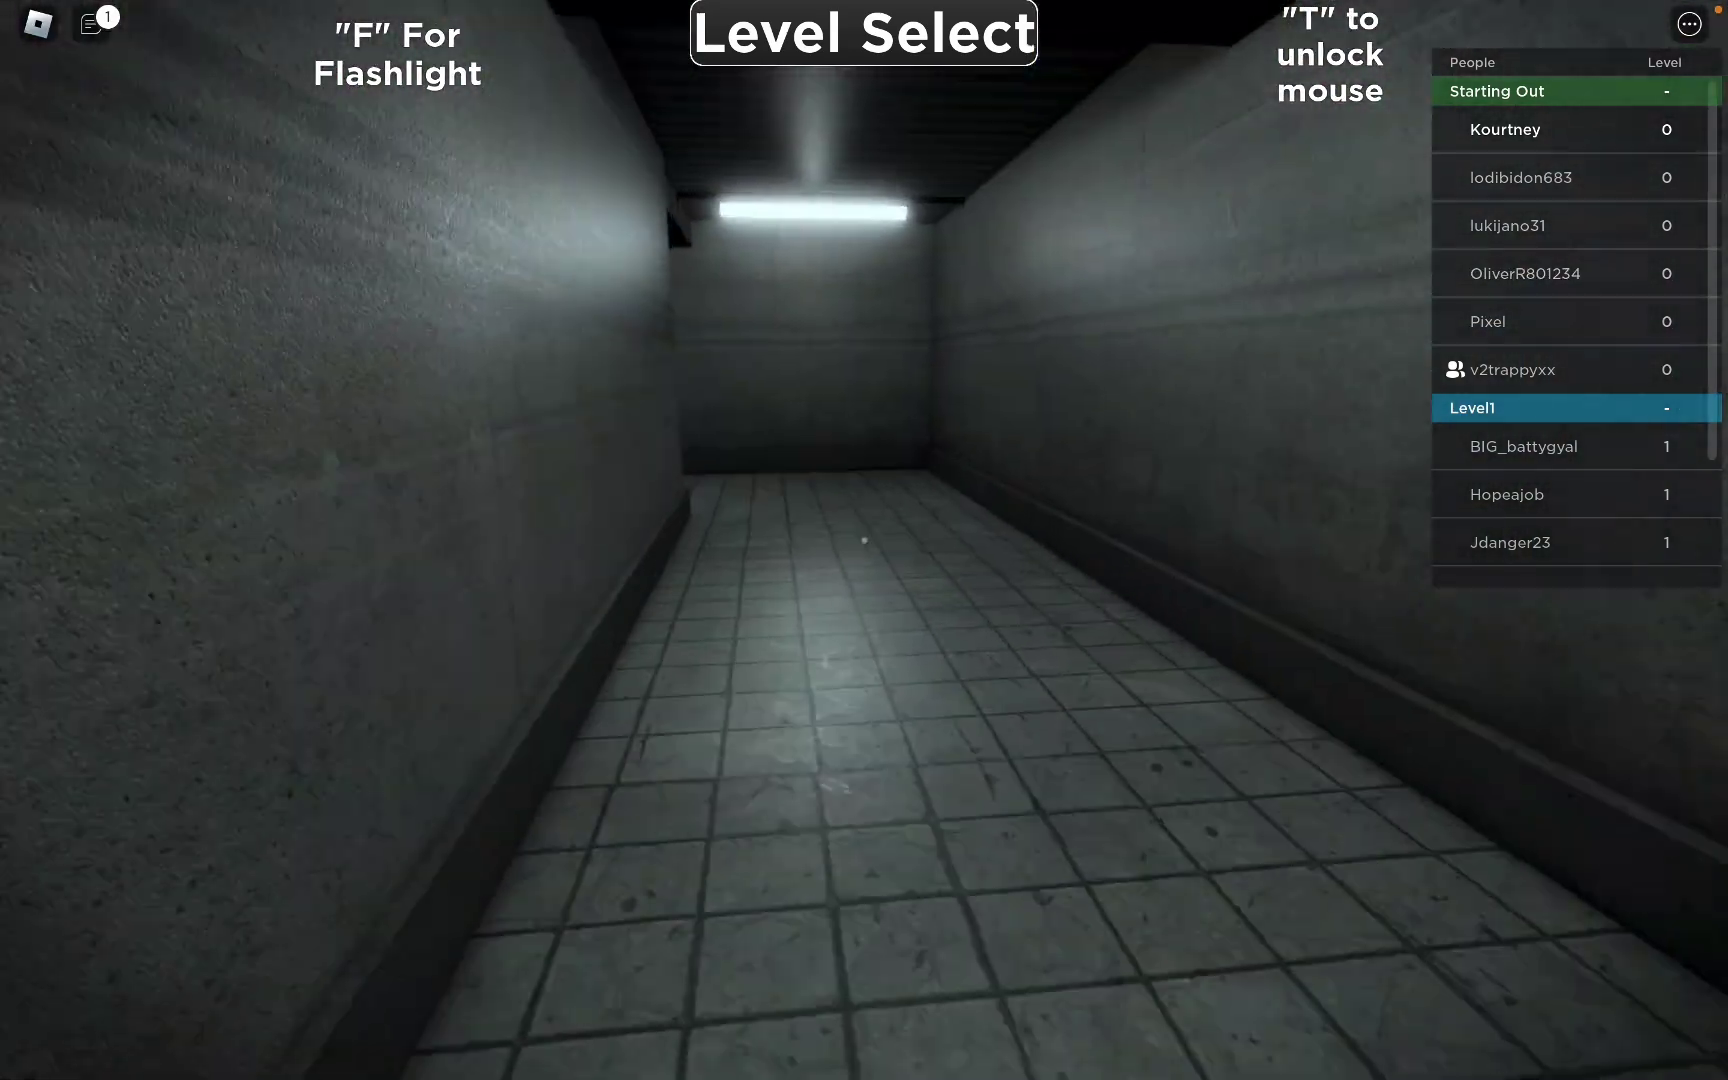
pyautogui.press('w')
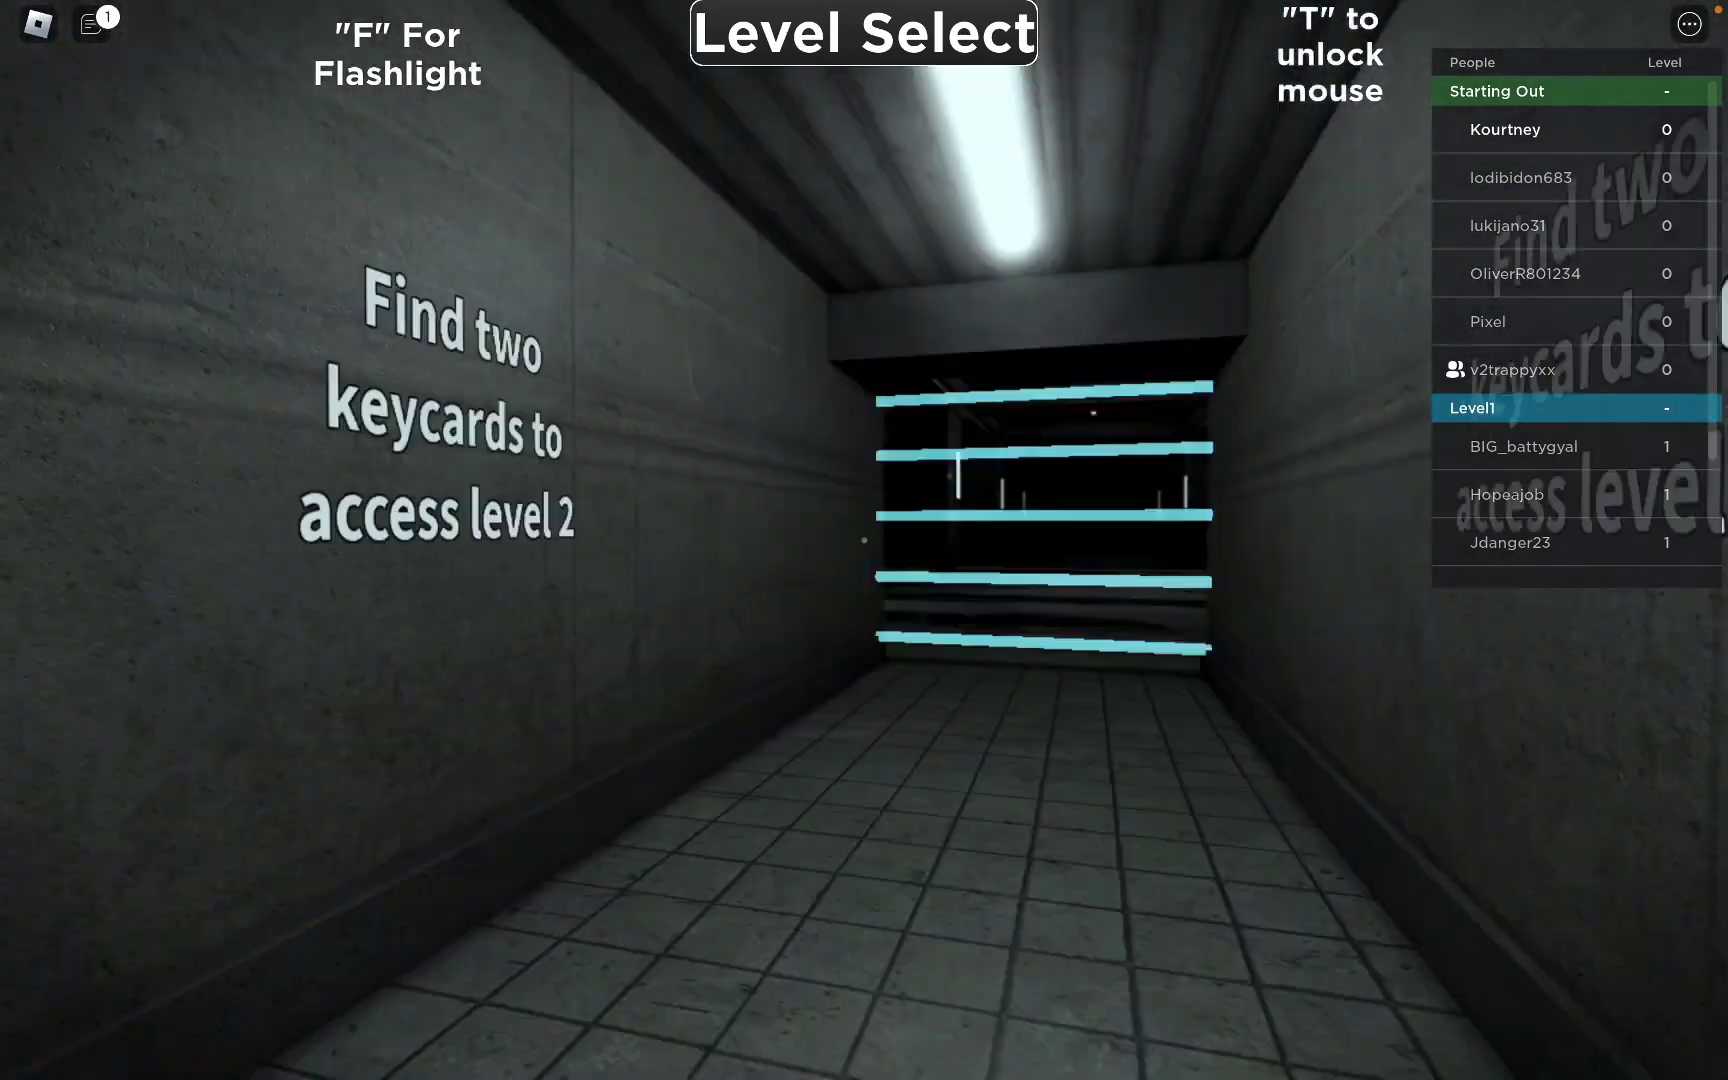
pyautogui.press('w')
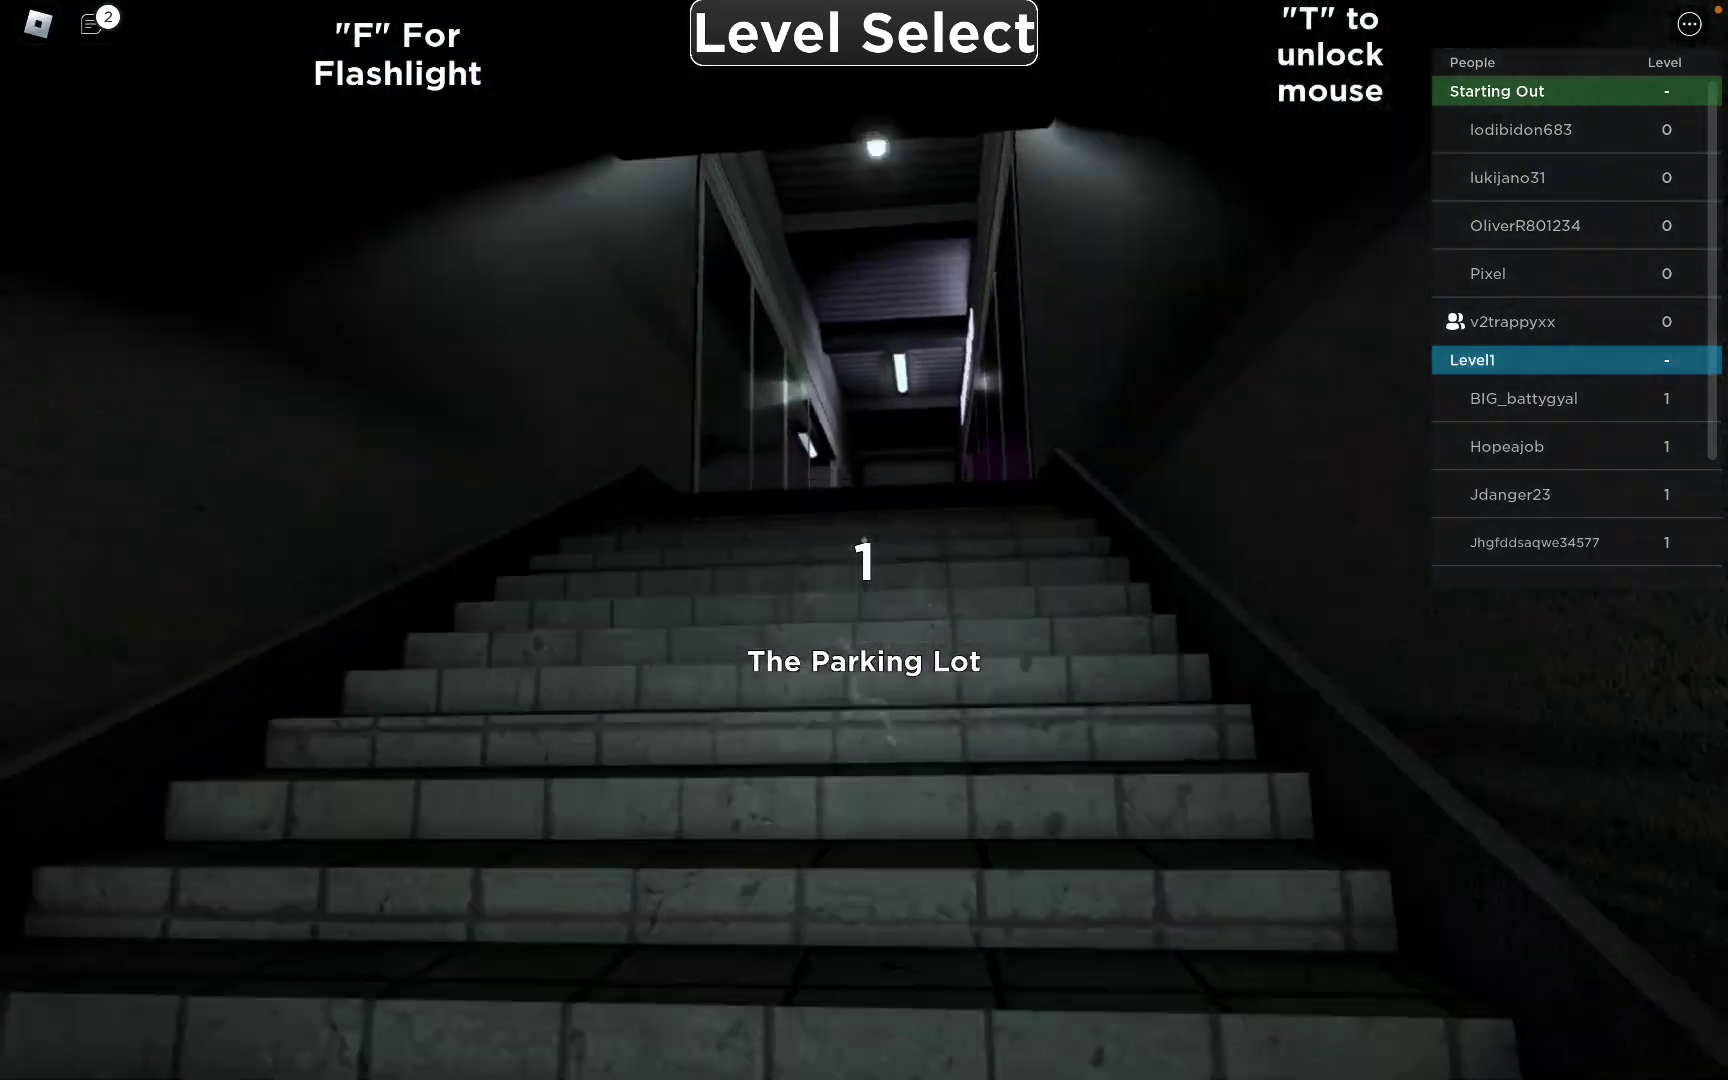
# - Loop through the art gallery, warehouse crates, and easel room again
pyautogui.press('w')
pyautogui.press('w')
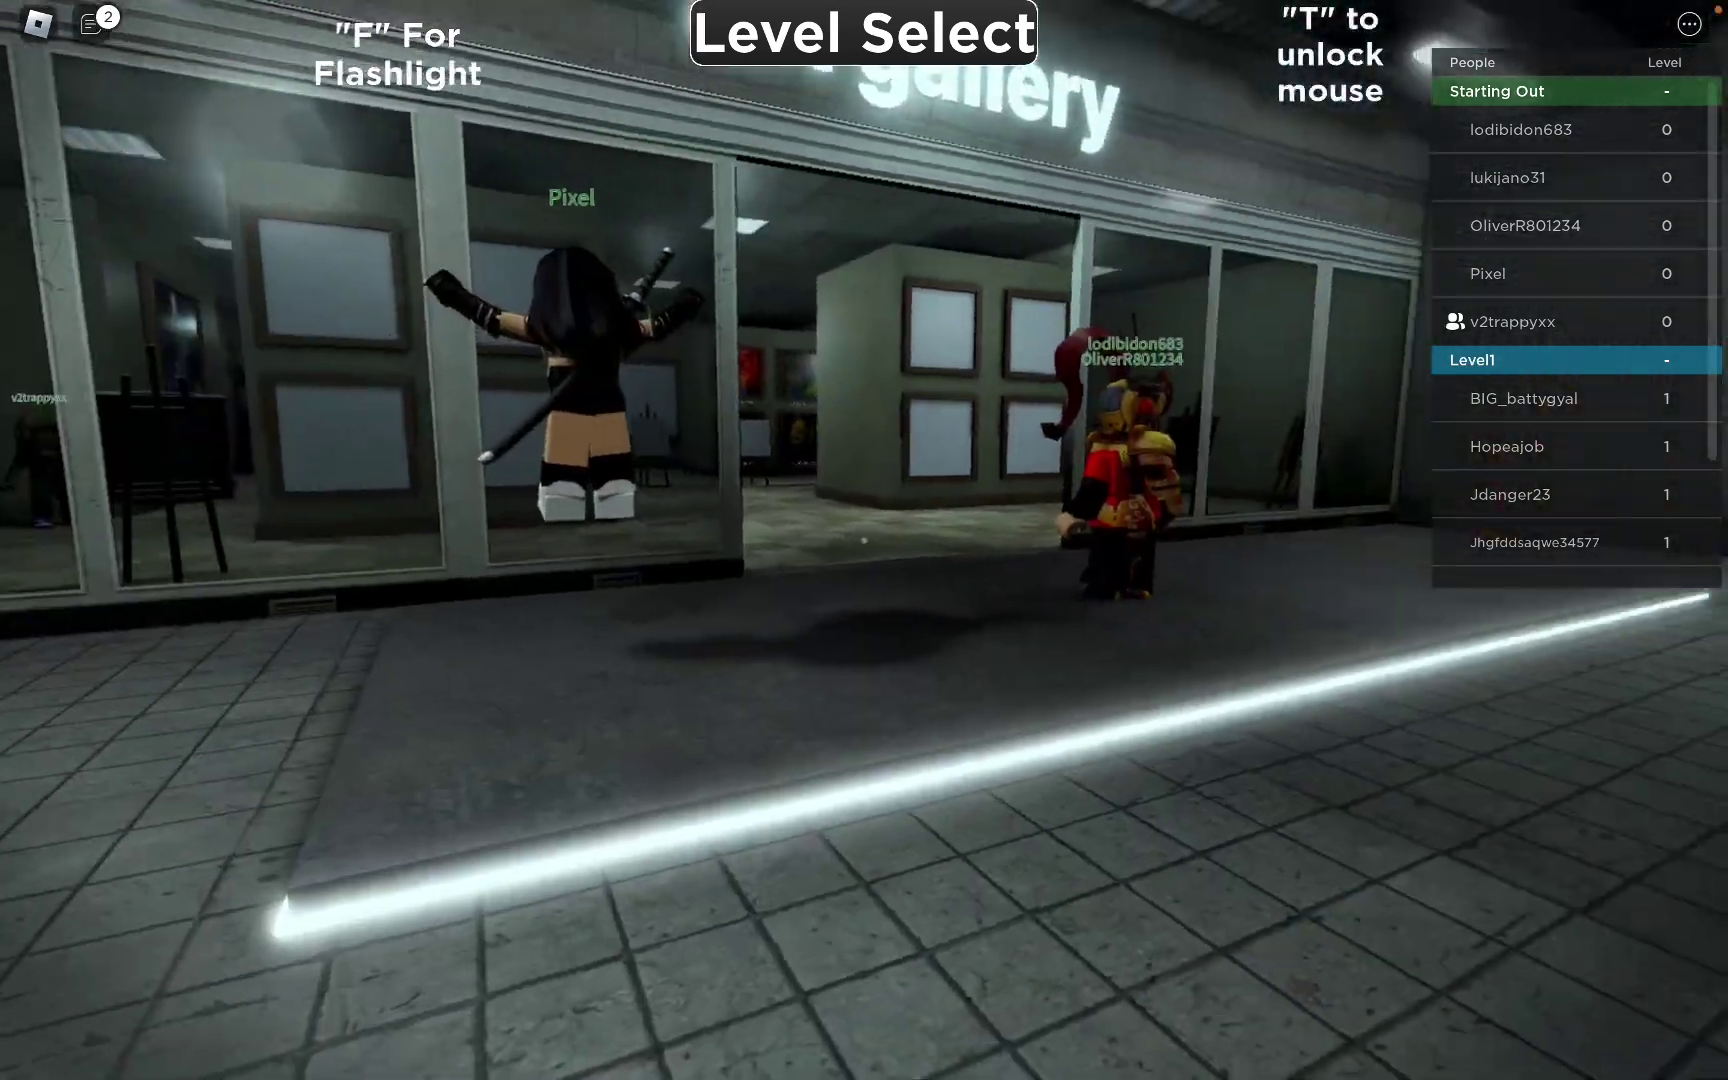
pyautogui.press('w')
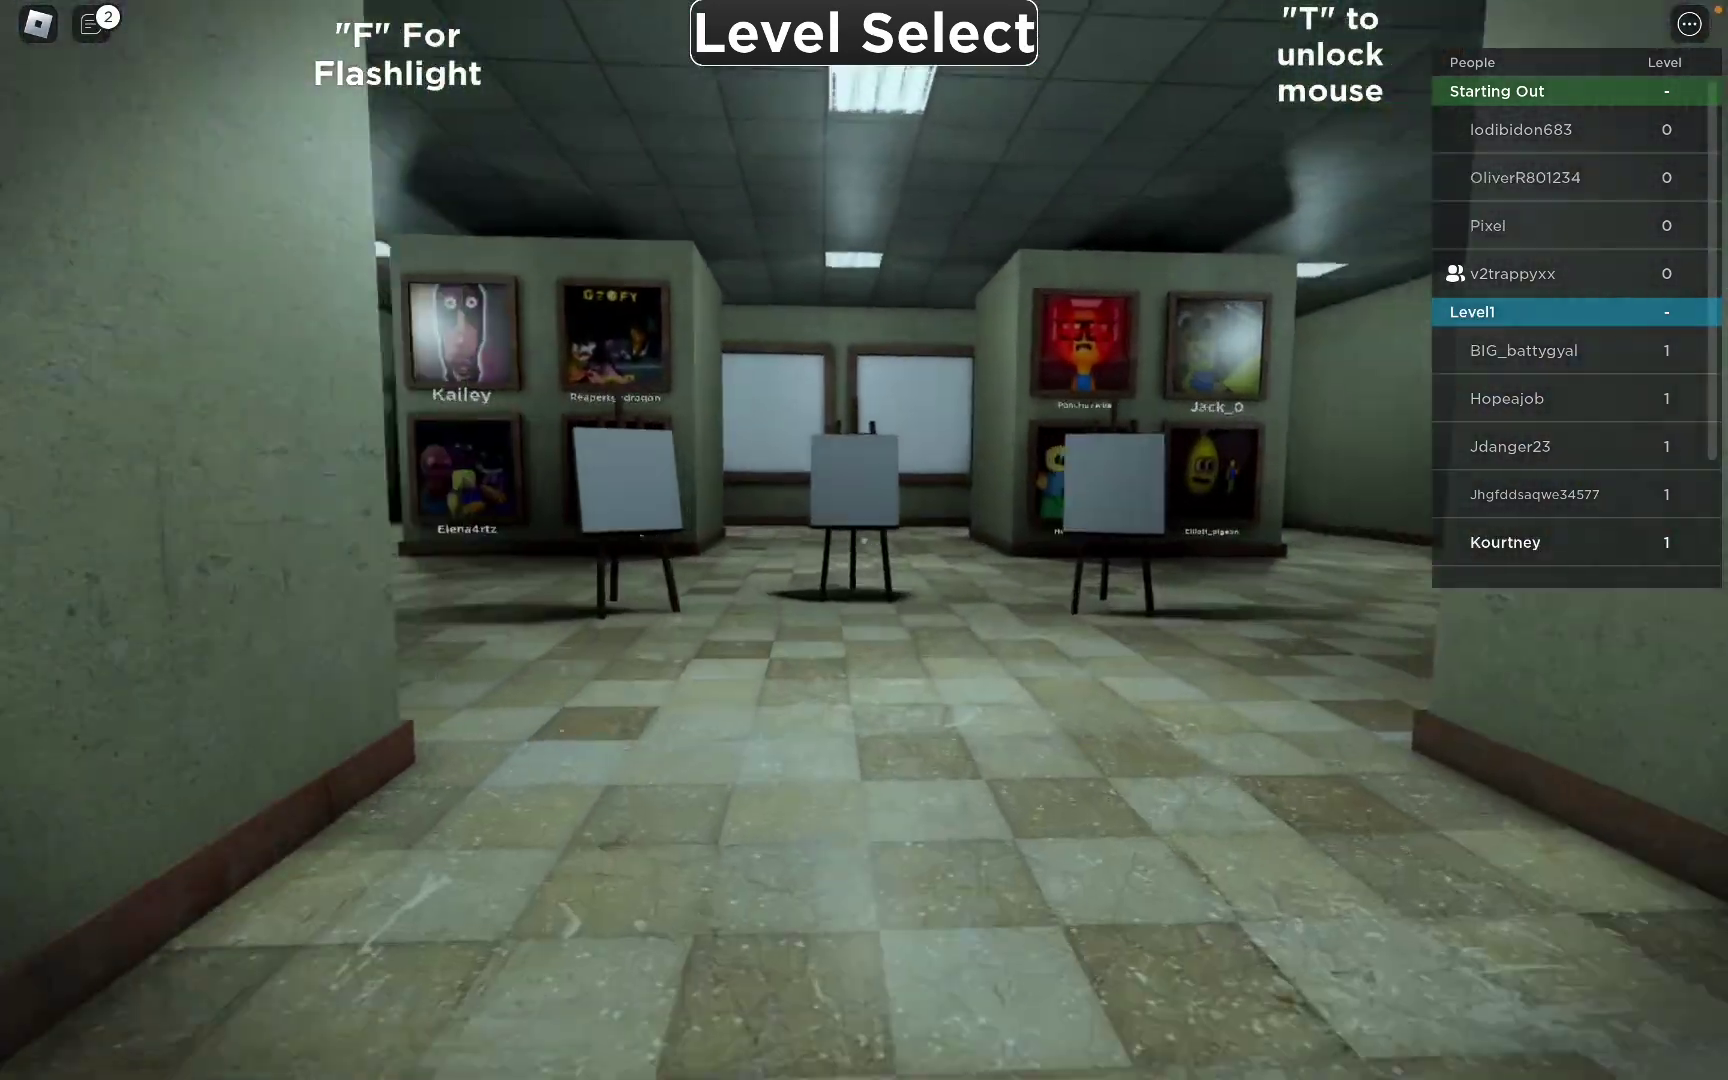
pyautogui.press('w')
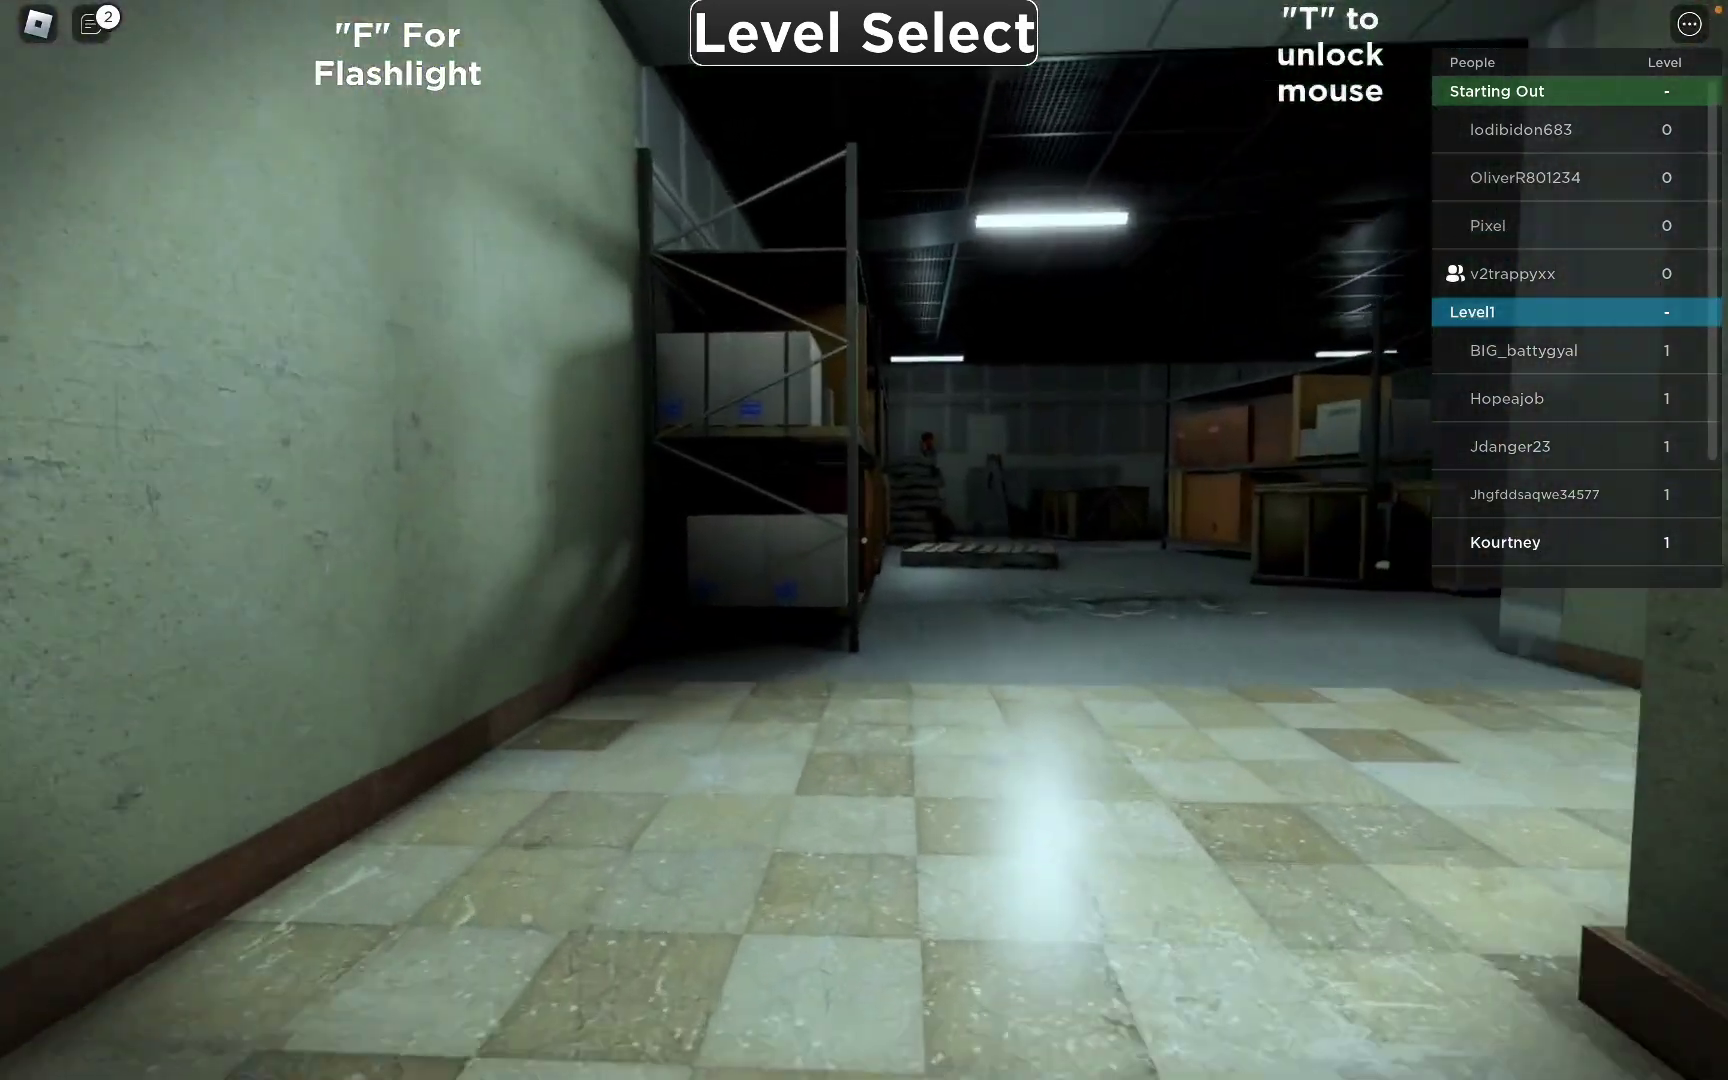
pyautogui.press('w')
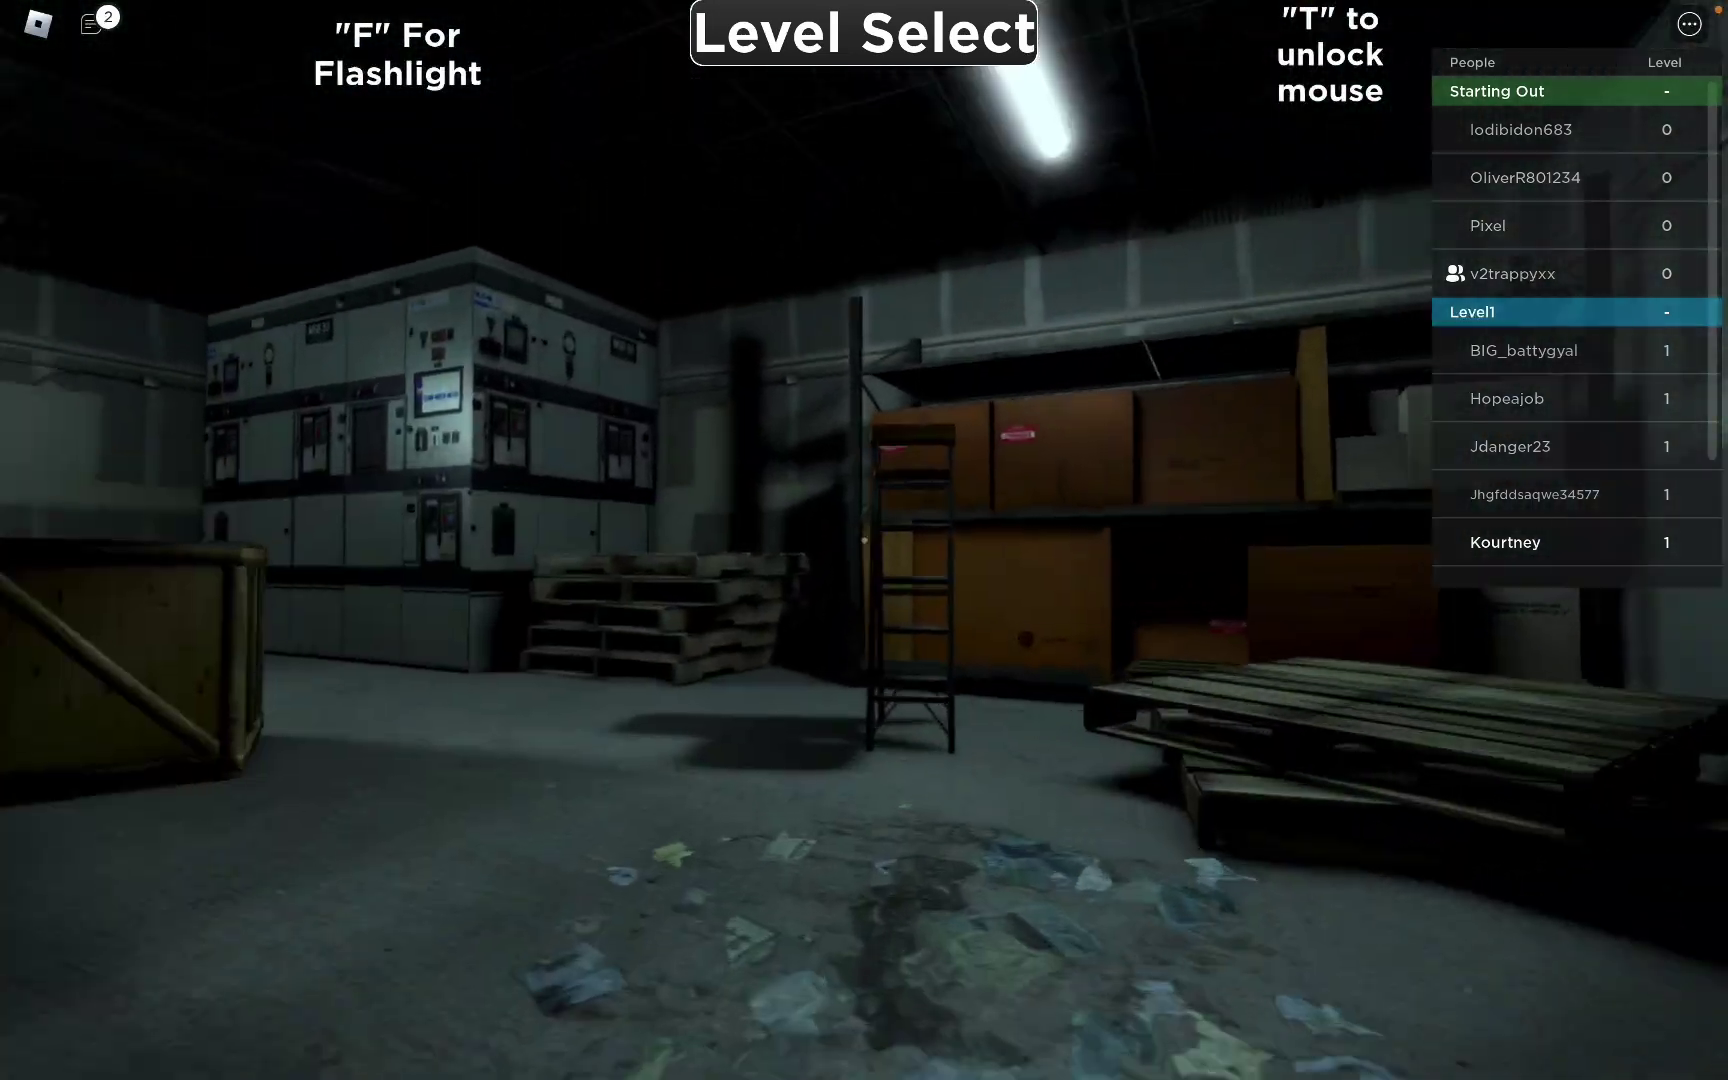
pyautogui.press('w')
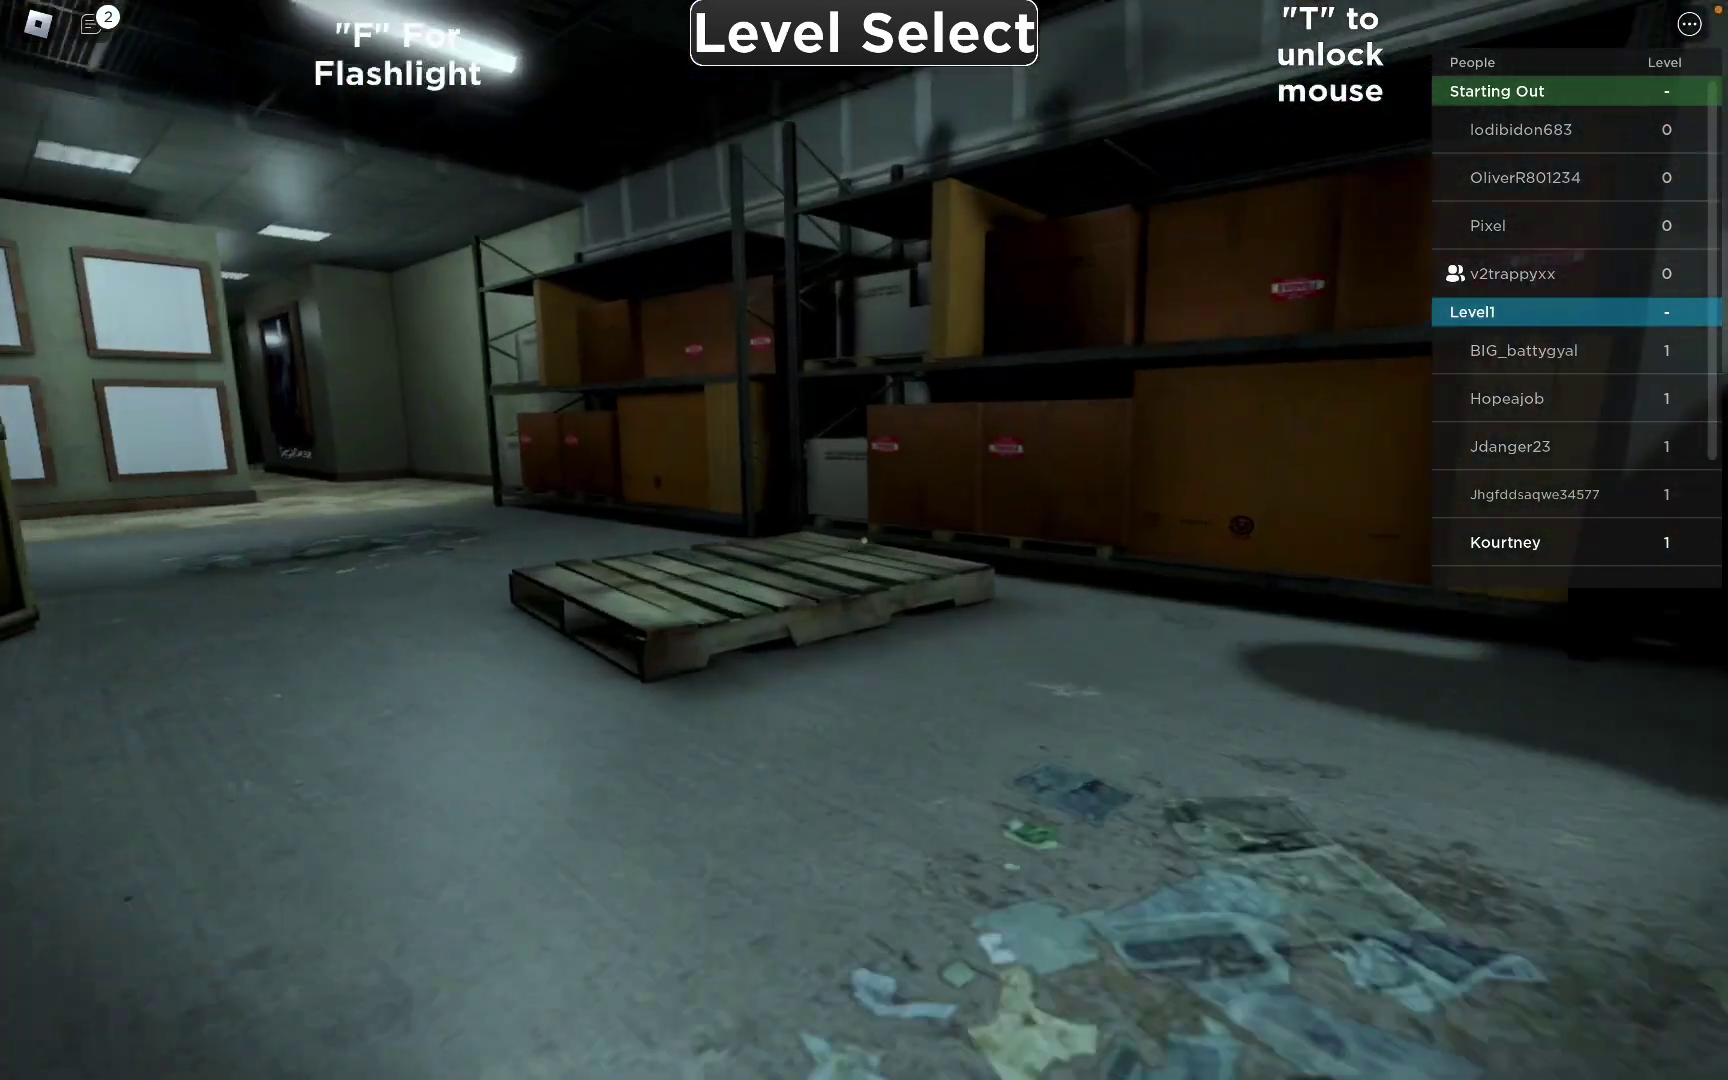
pyautogui.press('w')
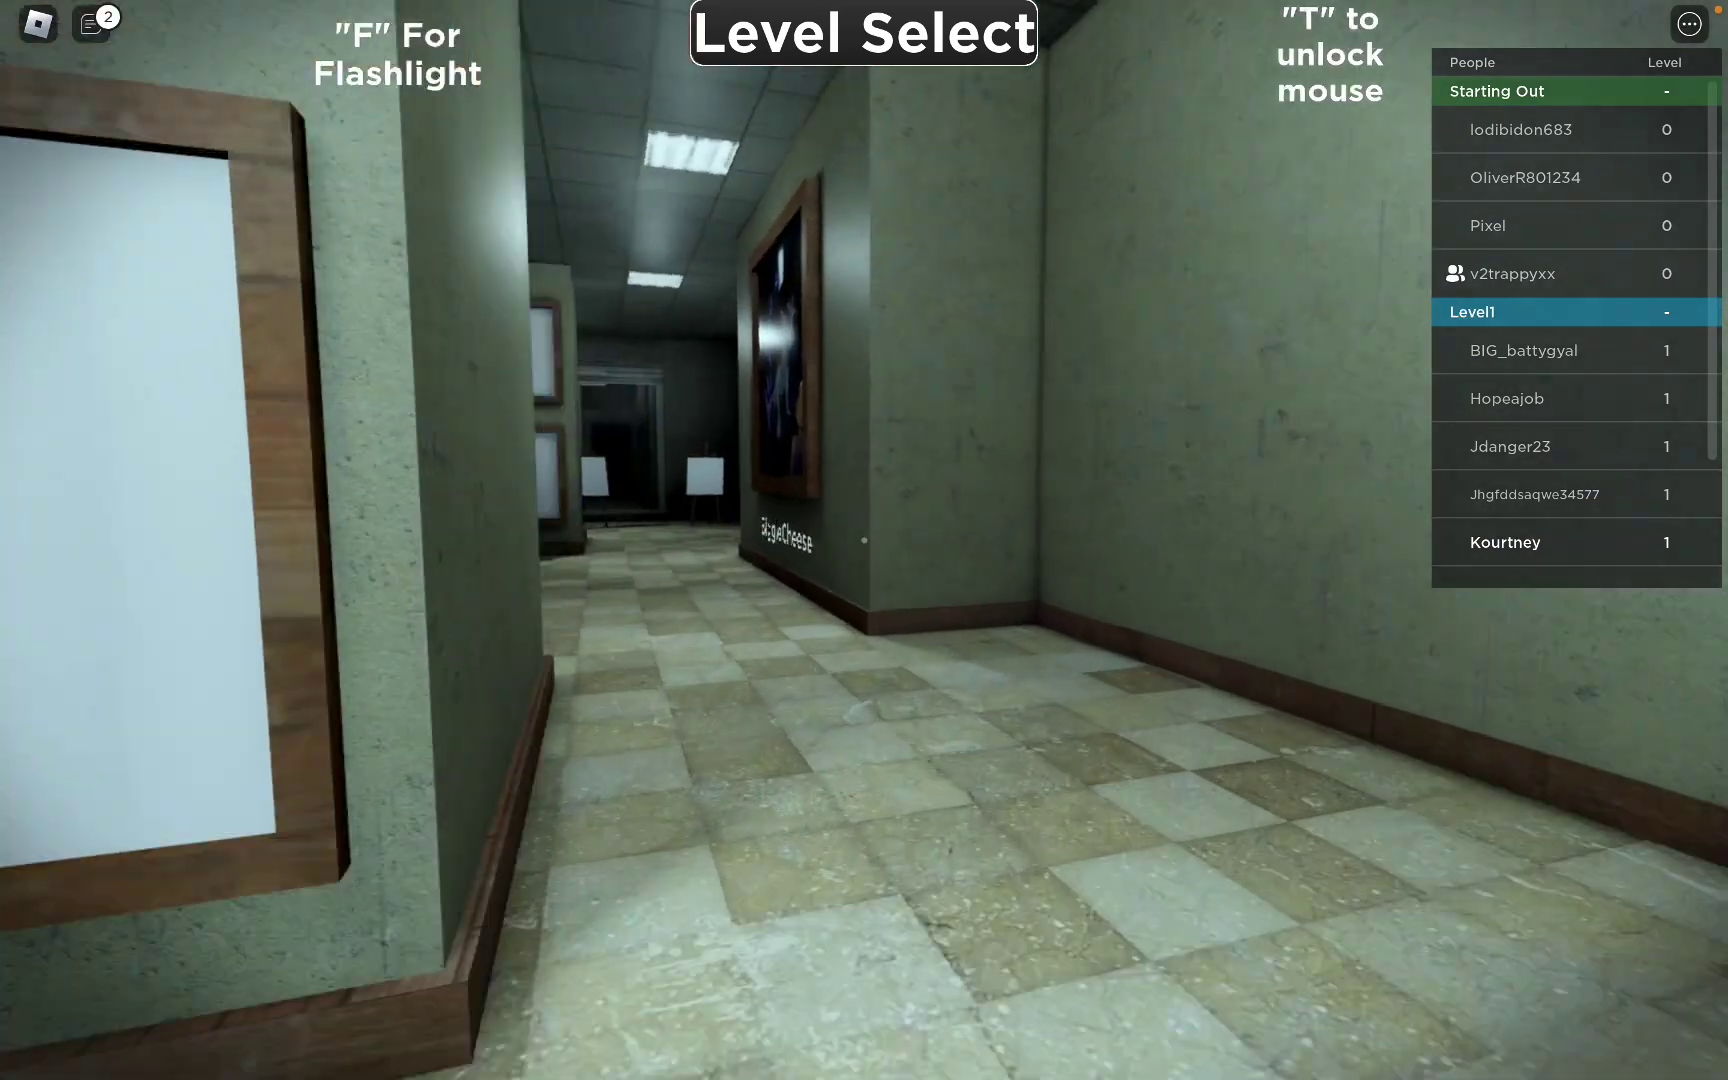
pyautogui.press('w')
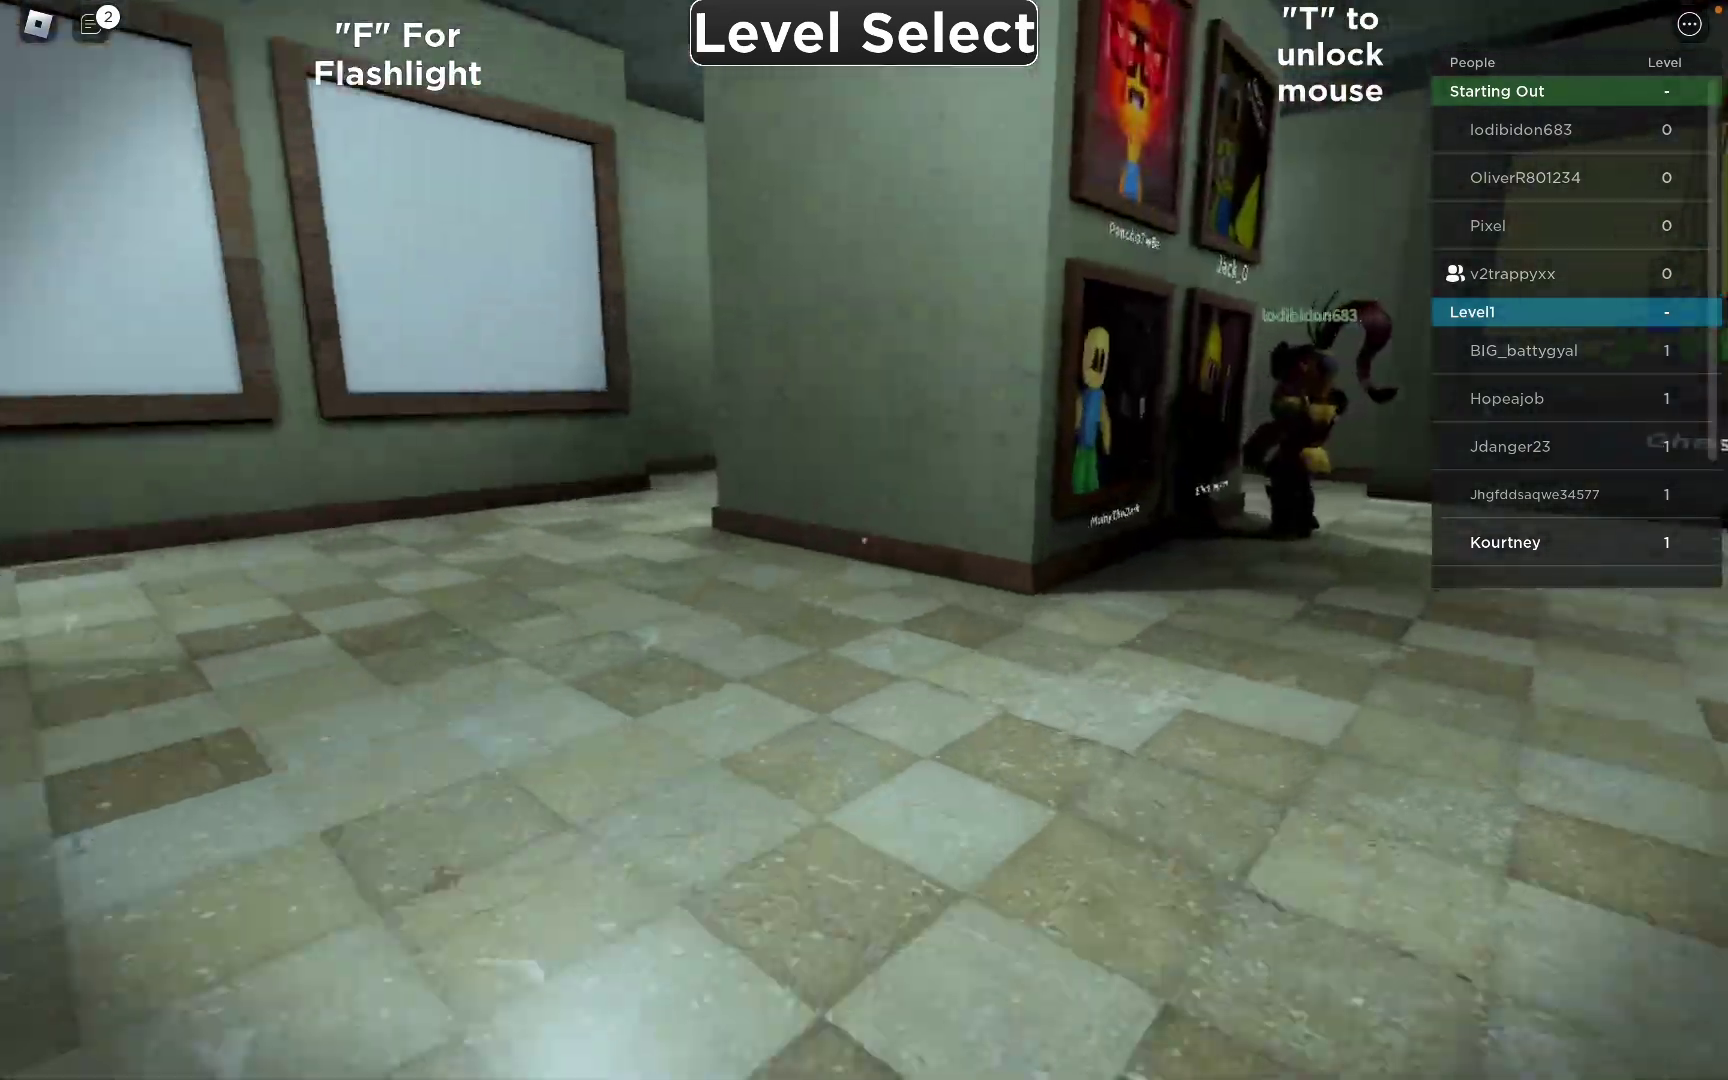
pyautogui.press('w')
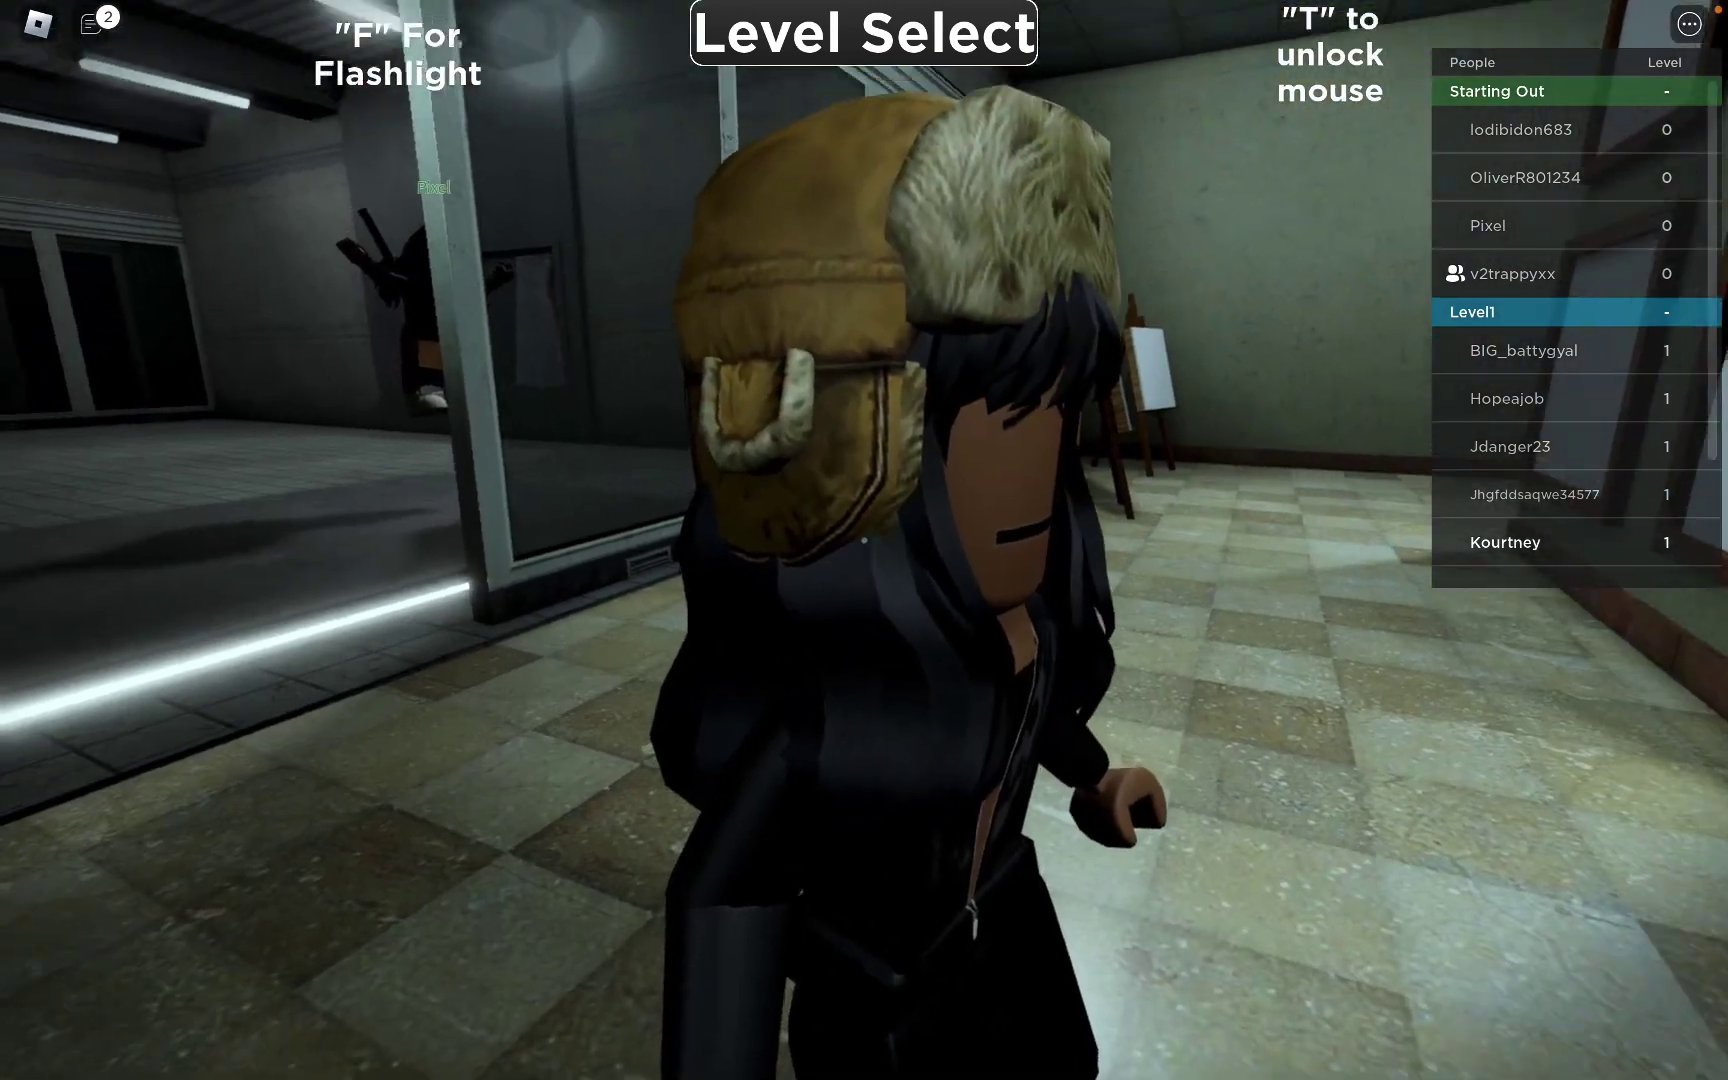
# - Pass the avatars into the dark corridor, then climb back up to the lobby
pyautogui.press('w')
pyautogui.press('w')
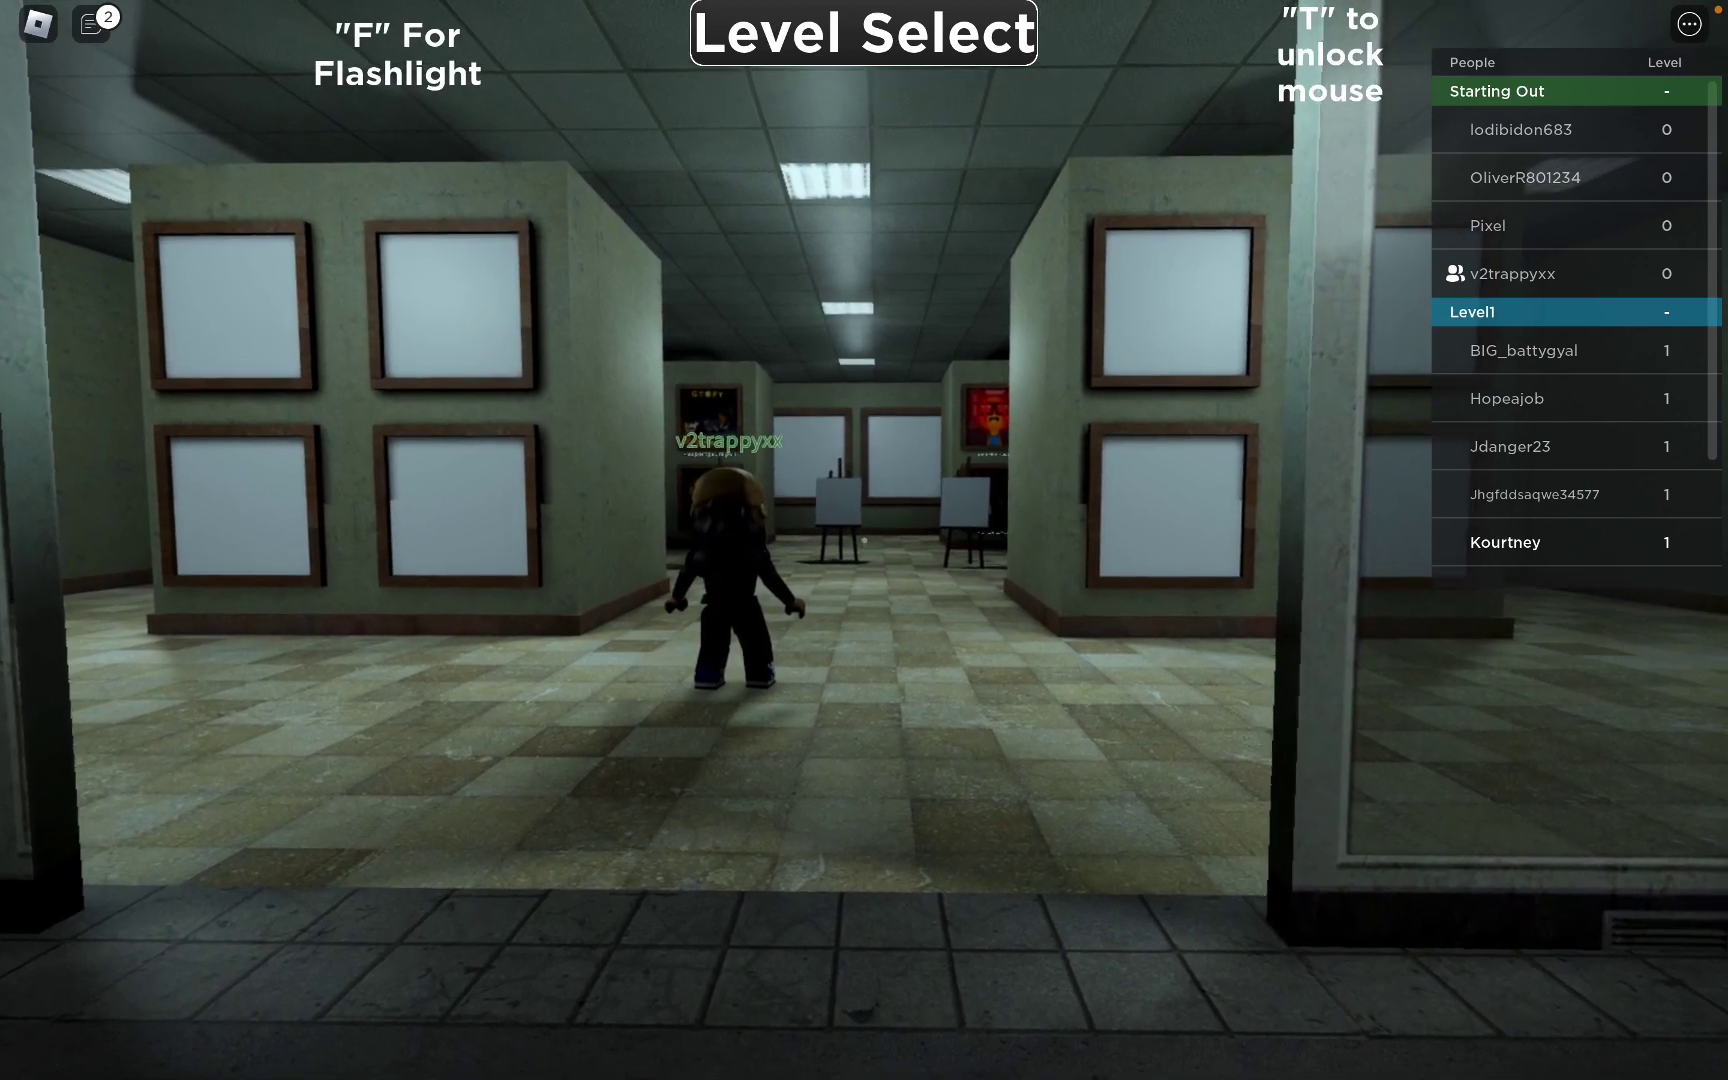
pyautogui.press('w')
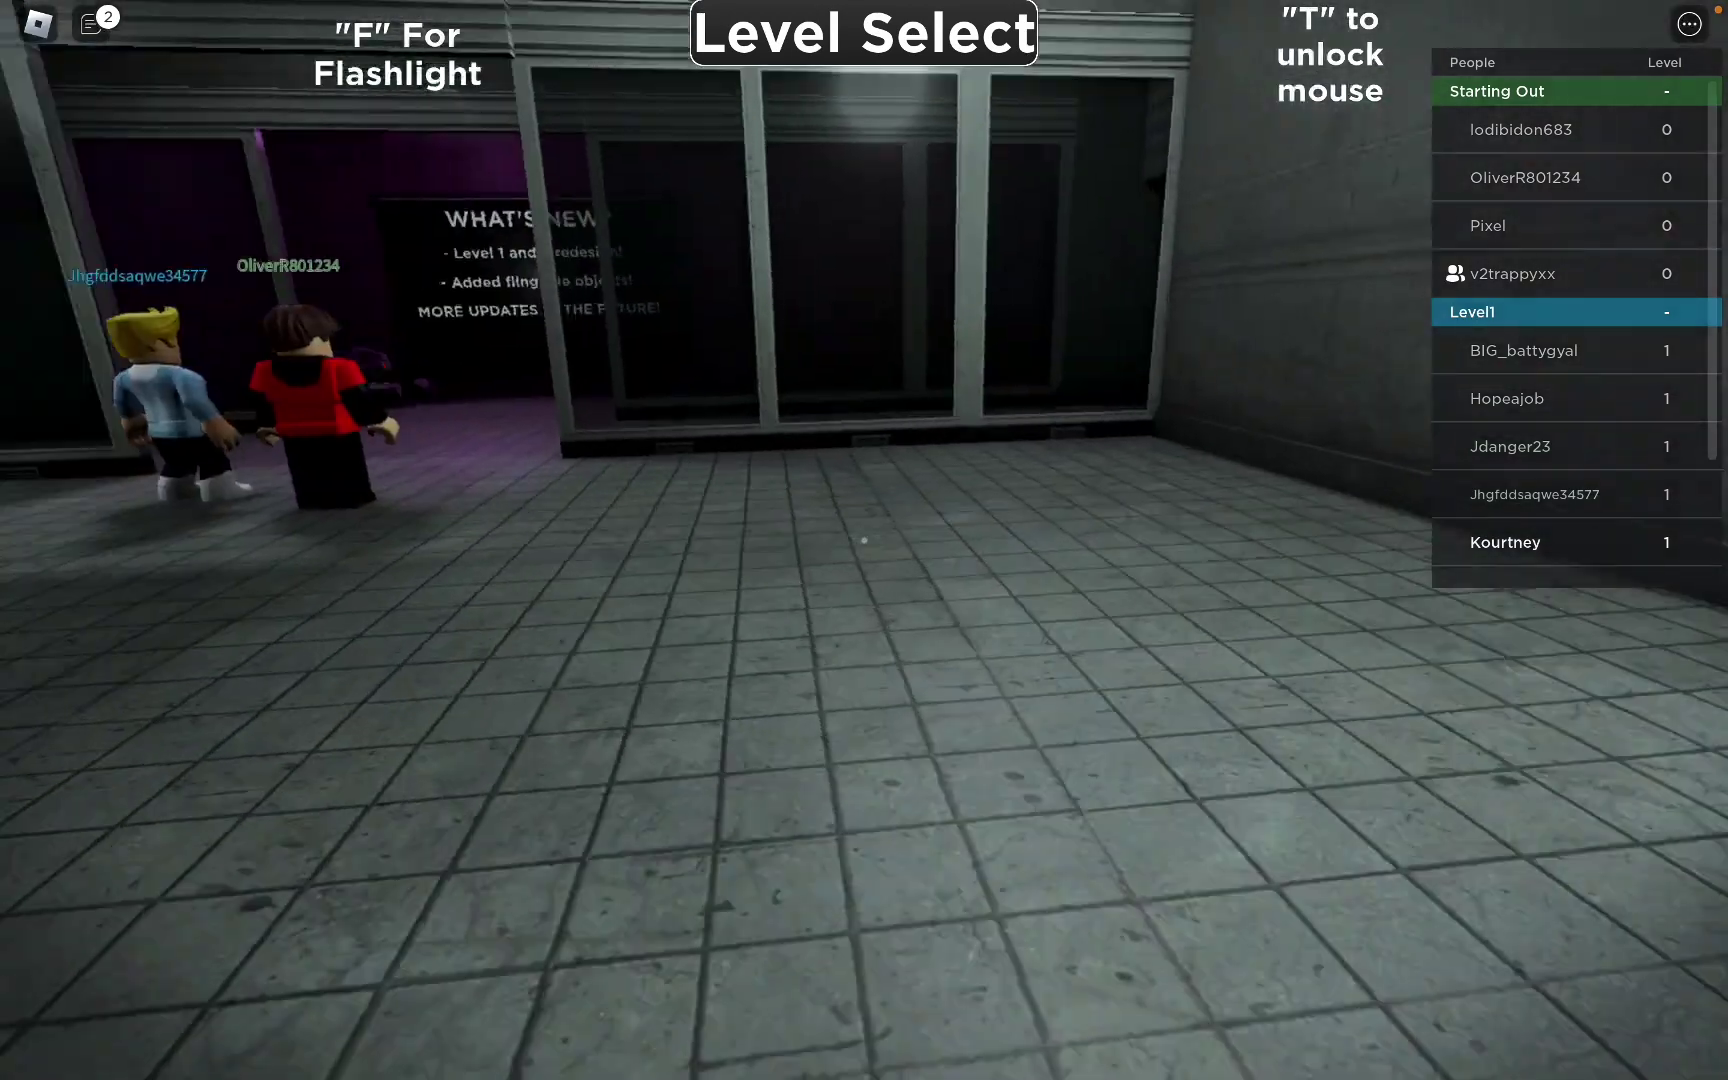
pyautogui.press('w')
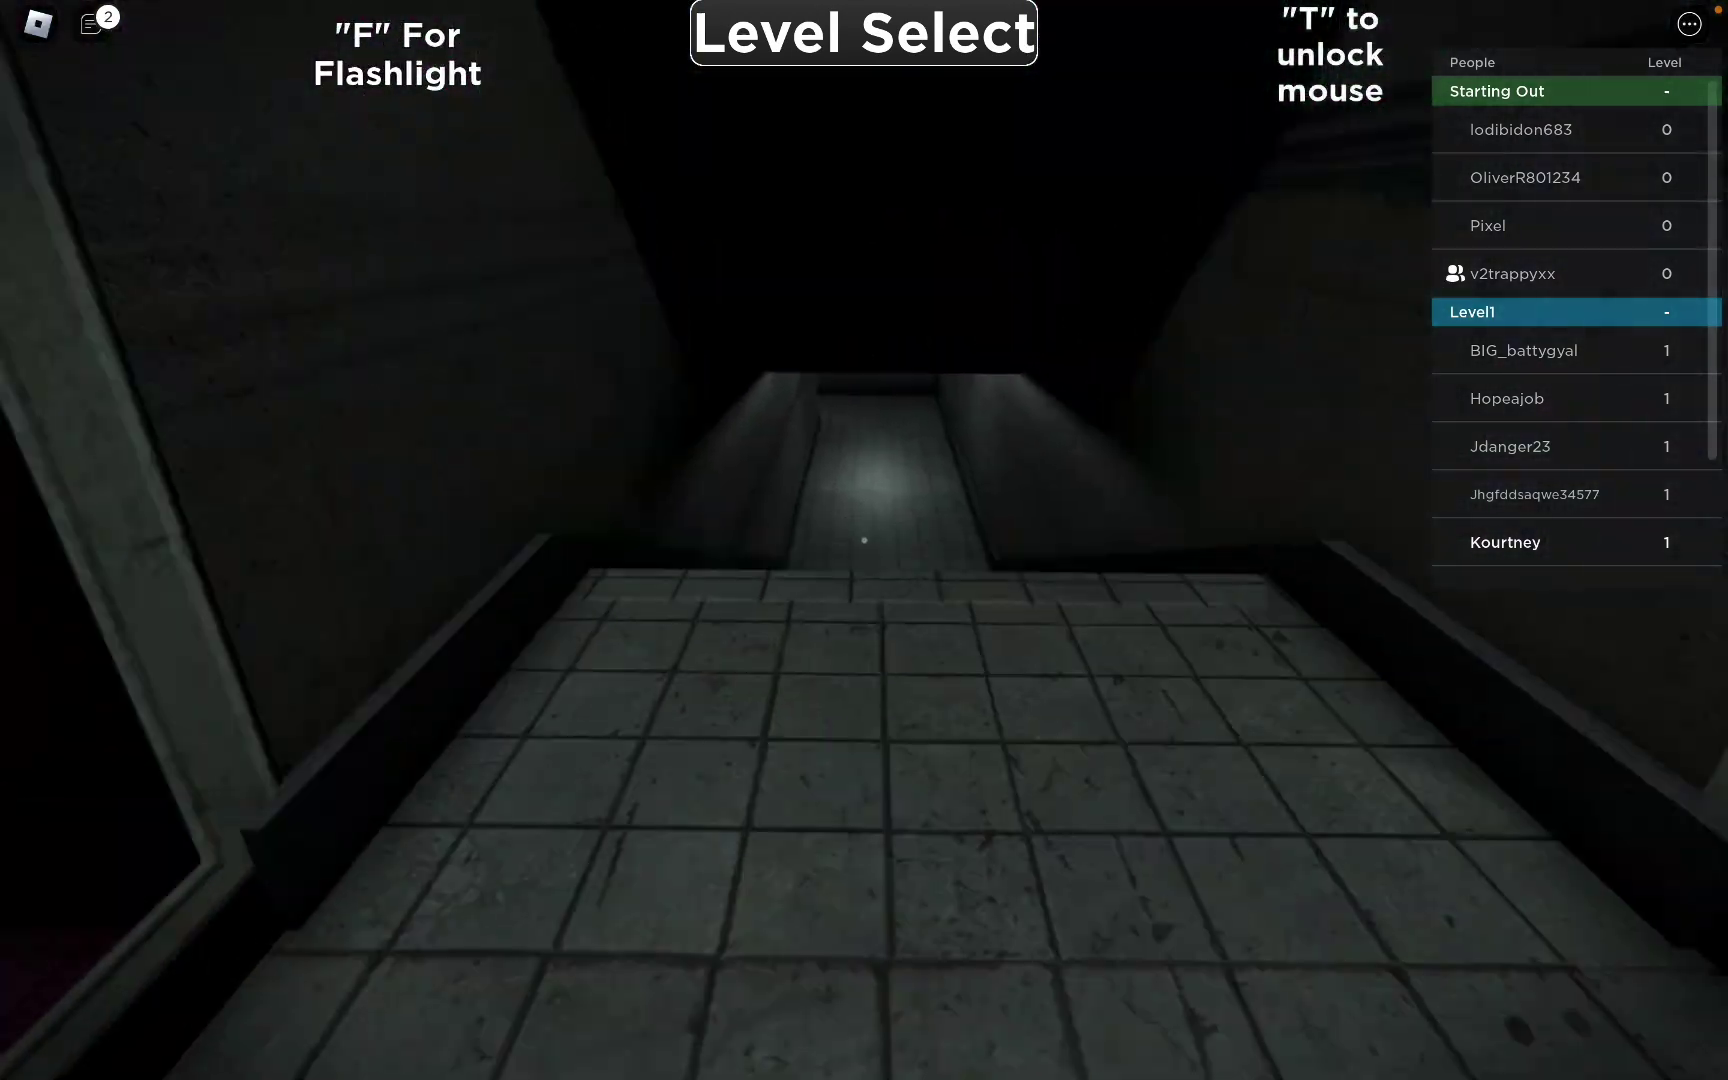
pyautogui.press('w')
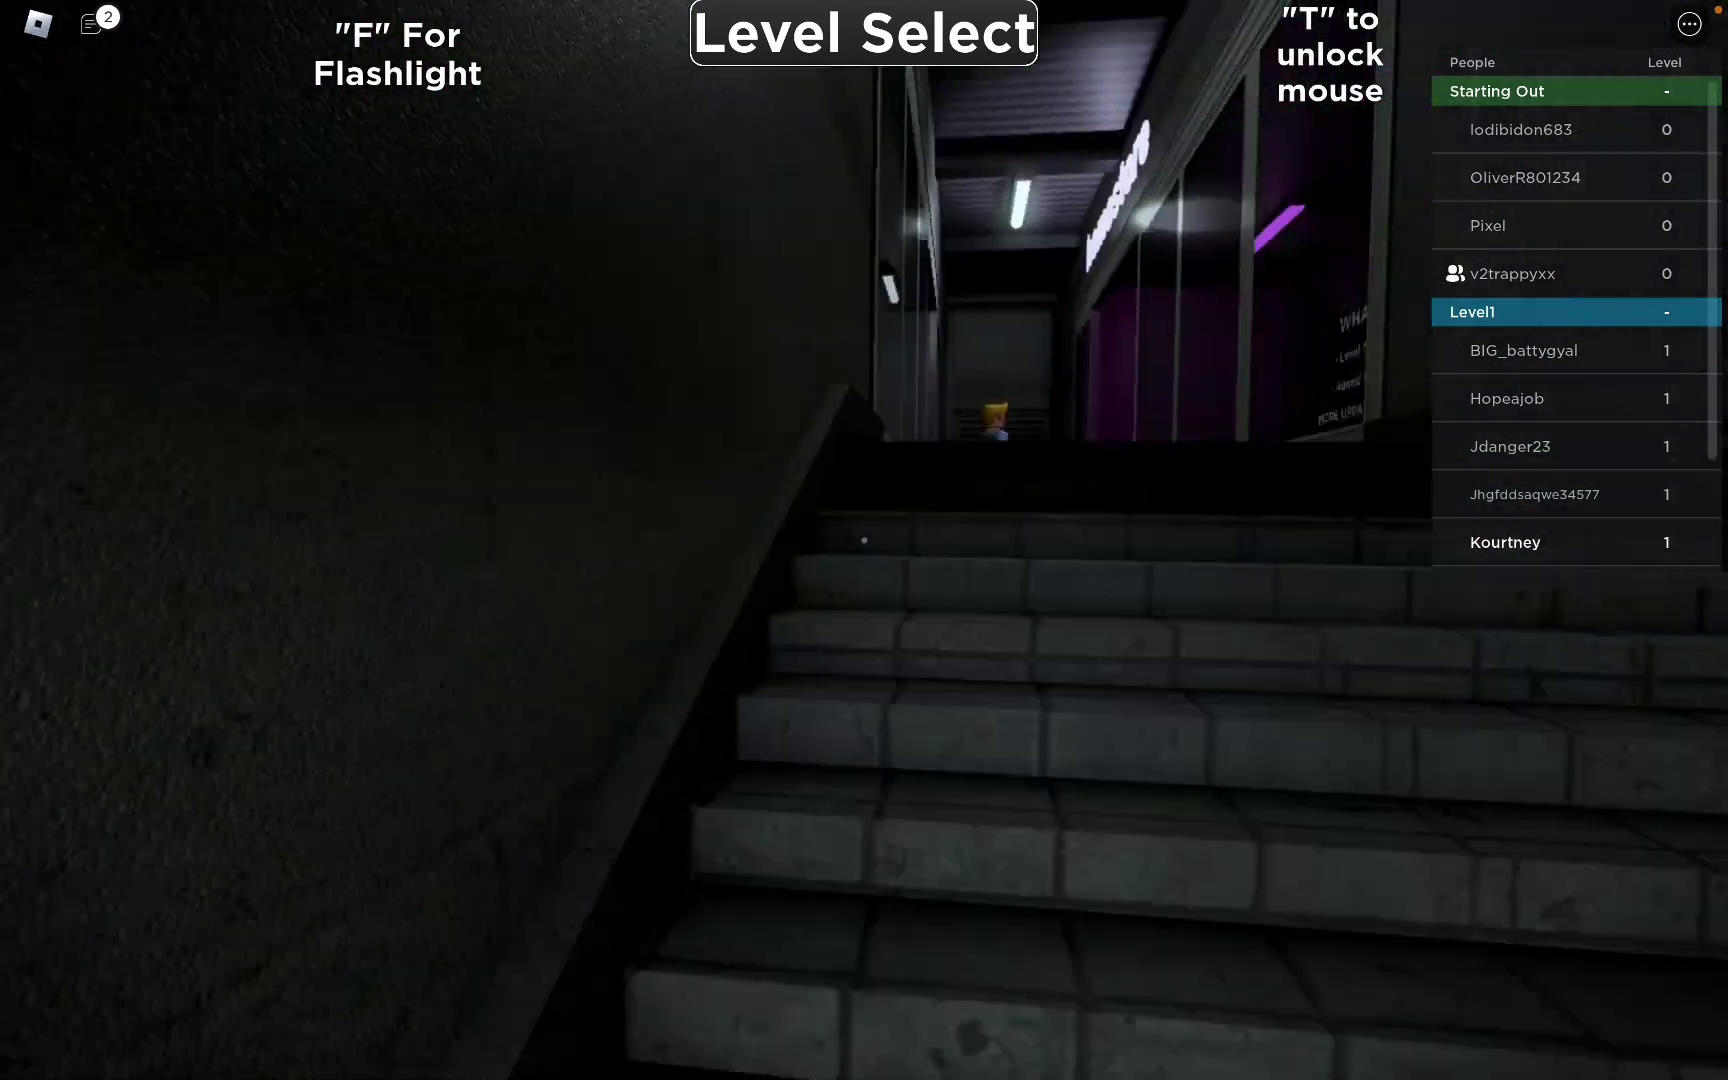
pyautogui.press('w')
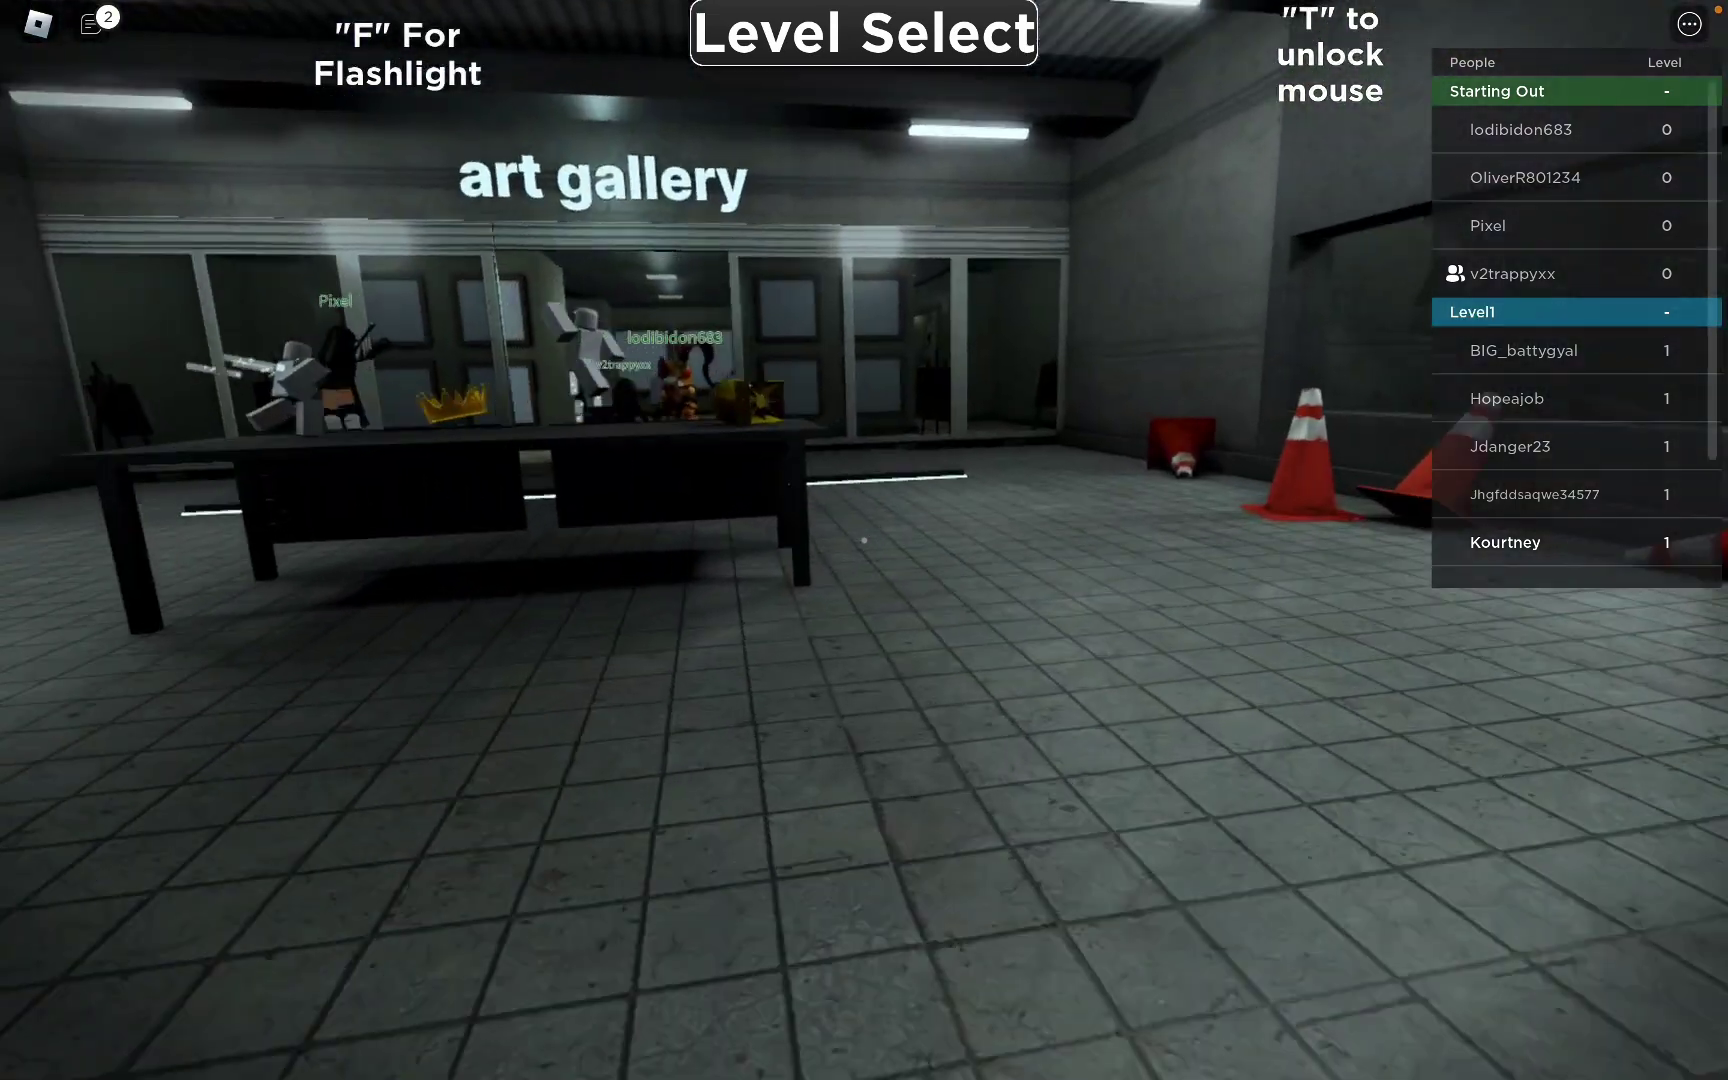
# - Step into the gallery, back out, and walk the glass wall past two players
pyautogui.press('w')
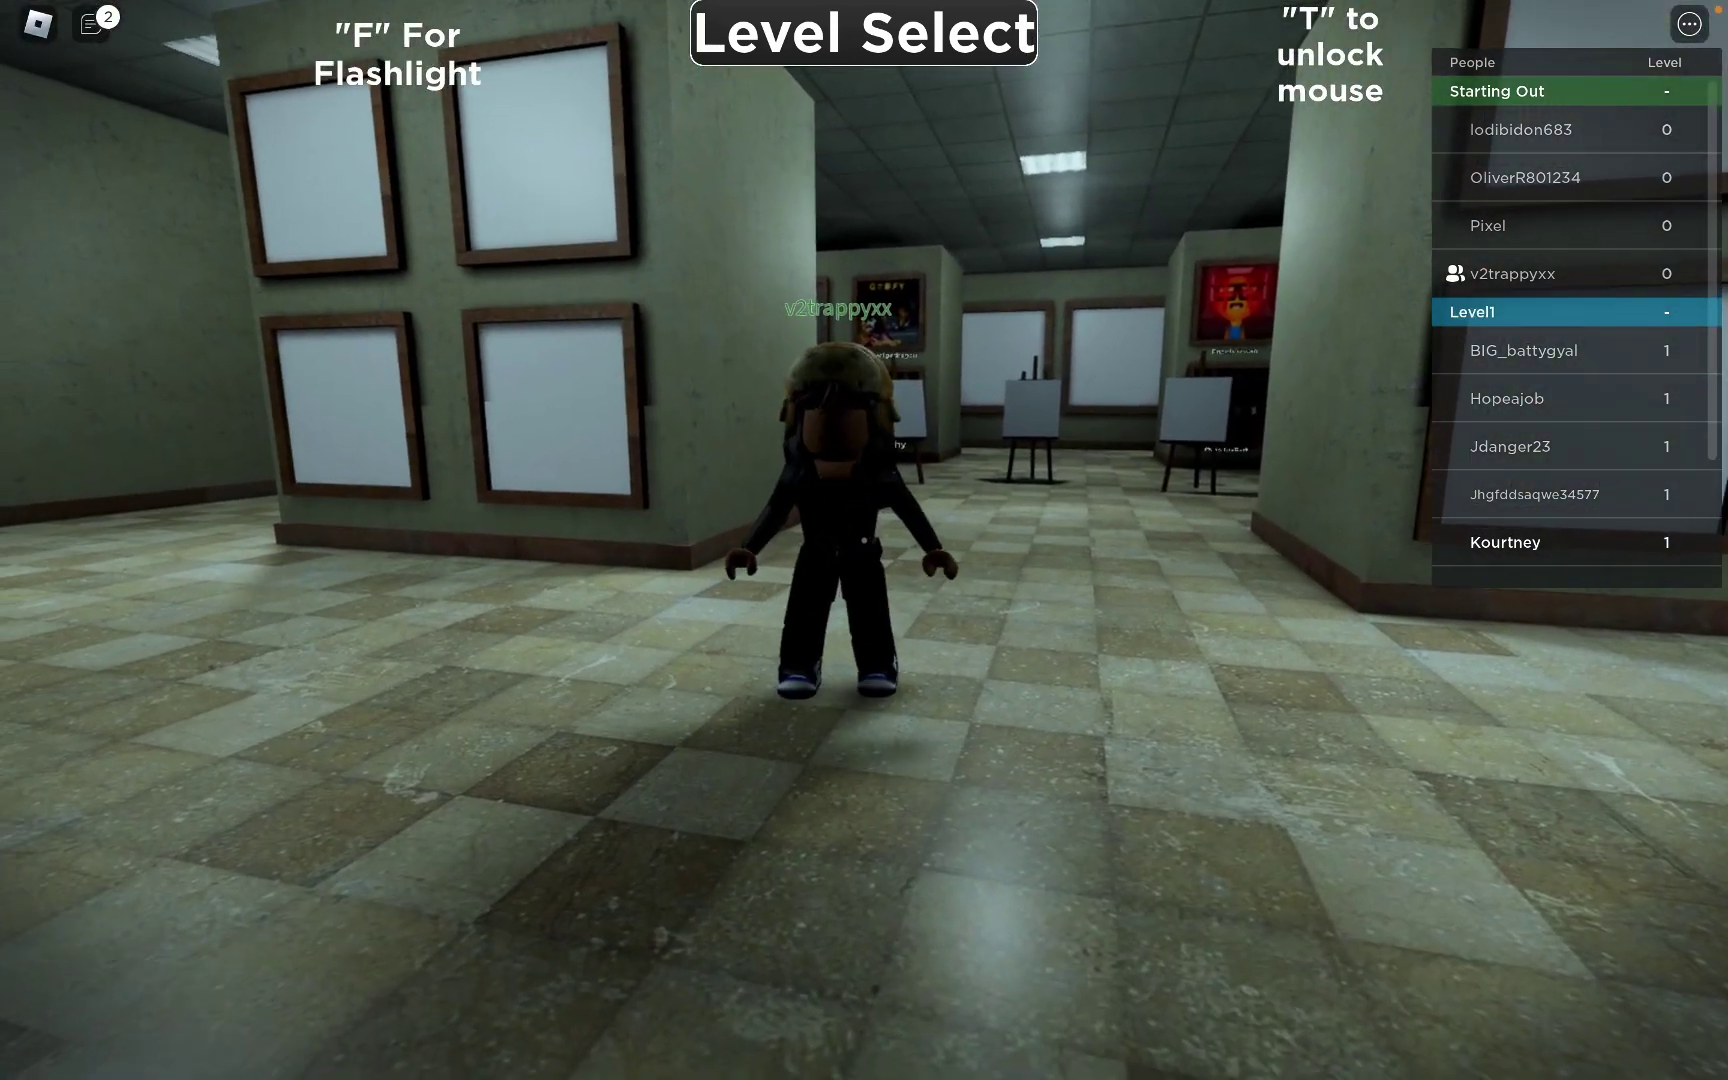
pyautogui.press('s')
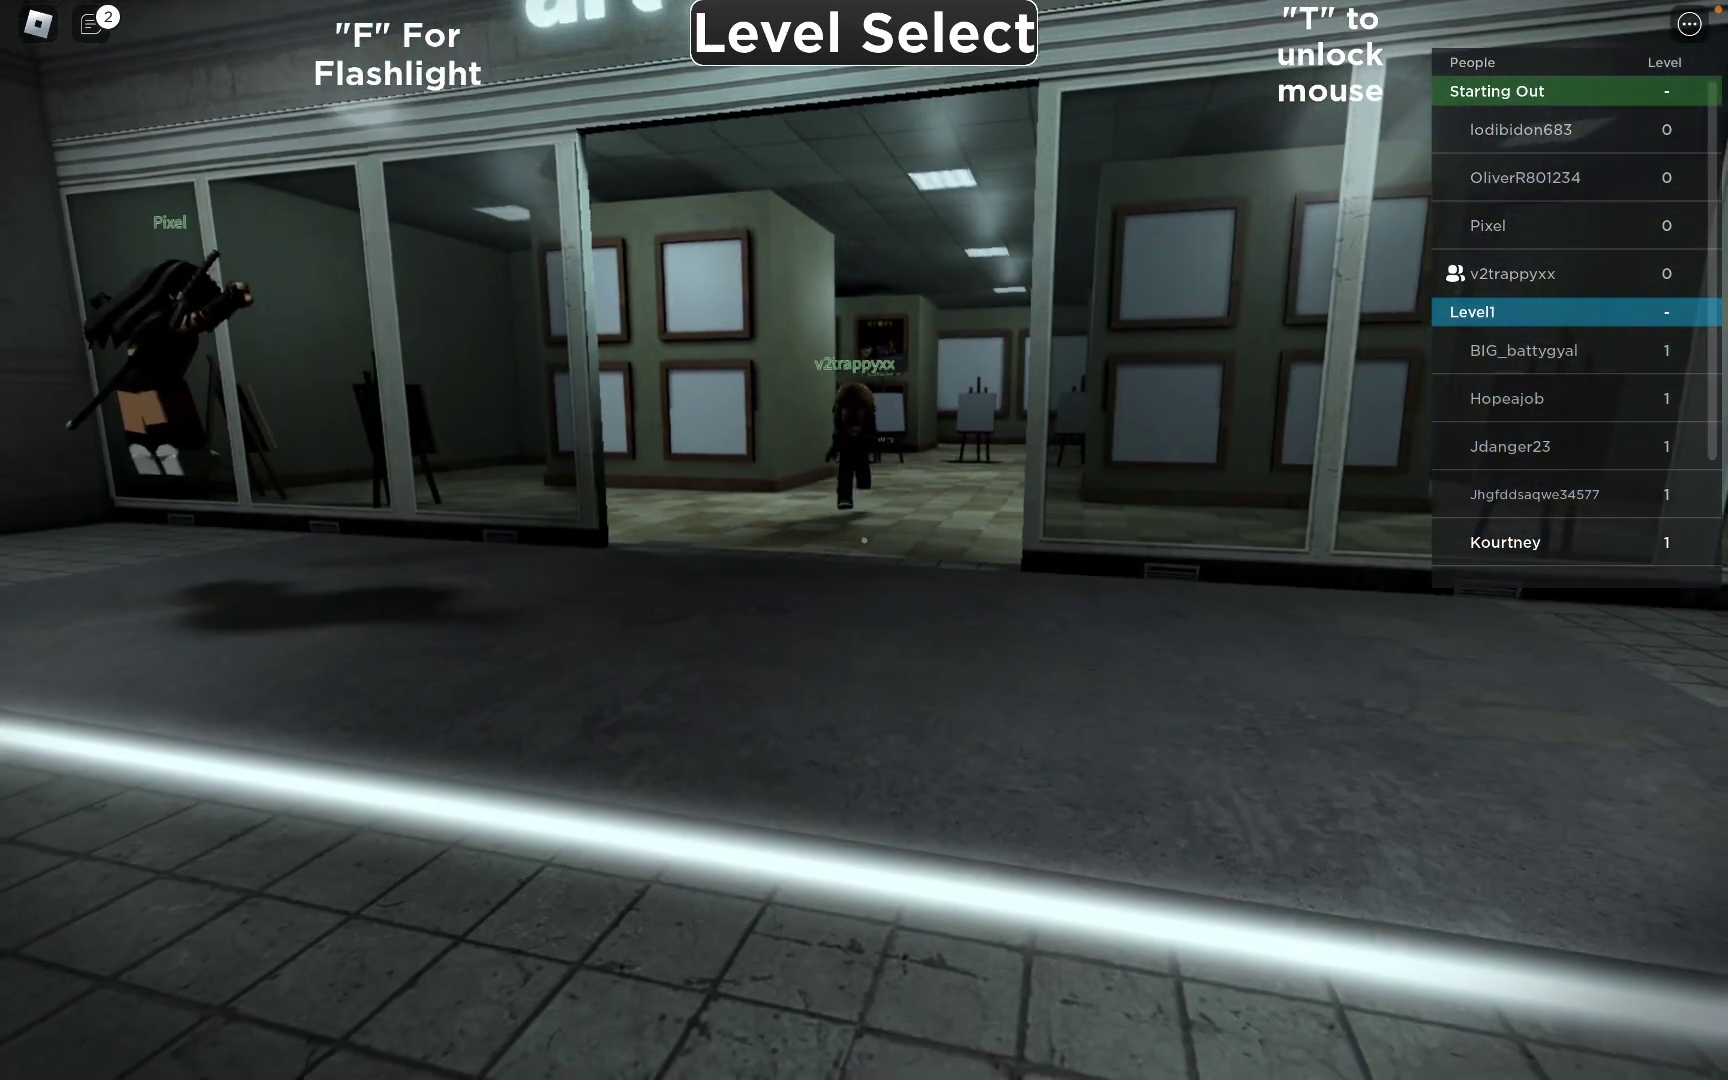
pyautogui.press('s')
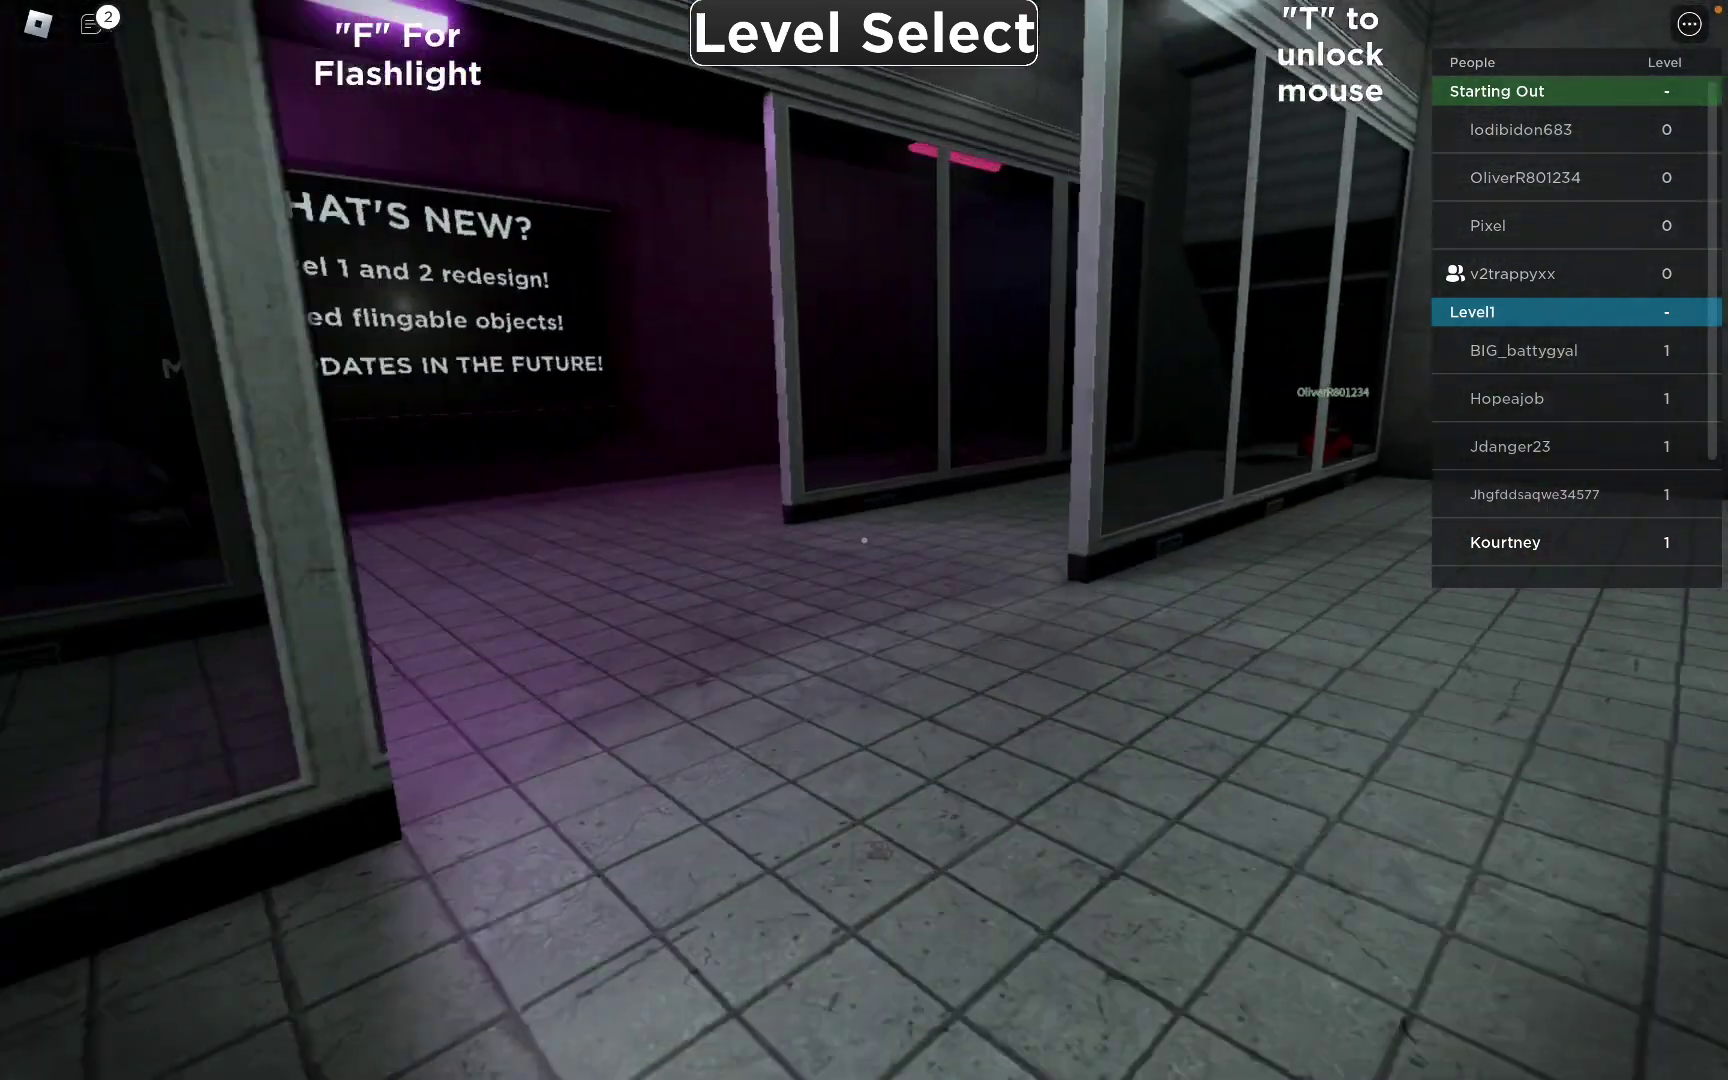
pyautogui.press('w')
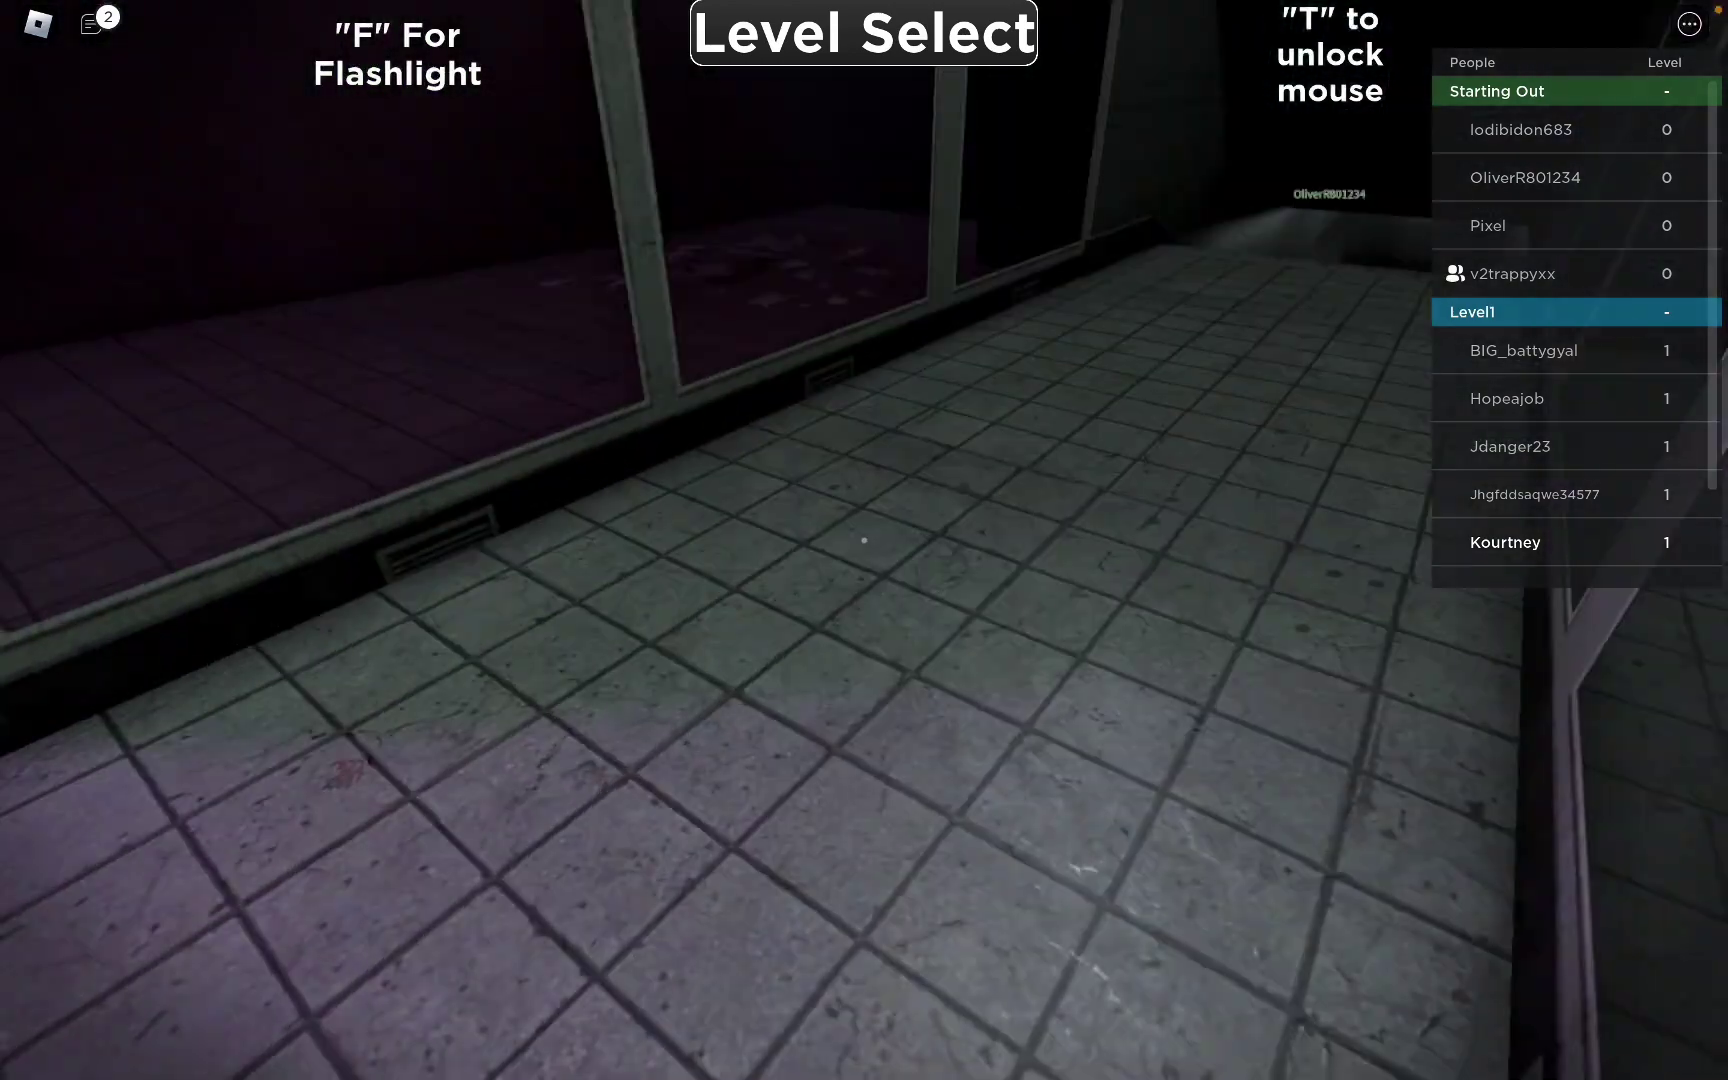
pyautogui.press('w')
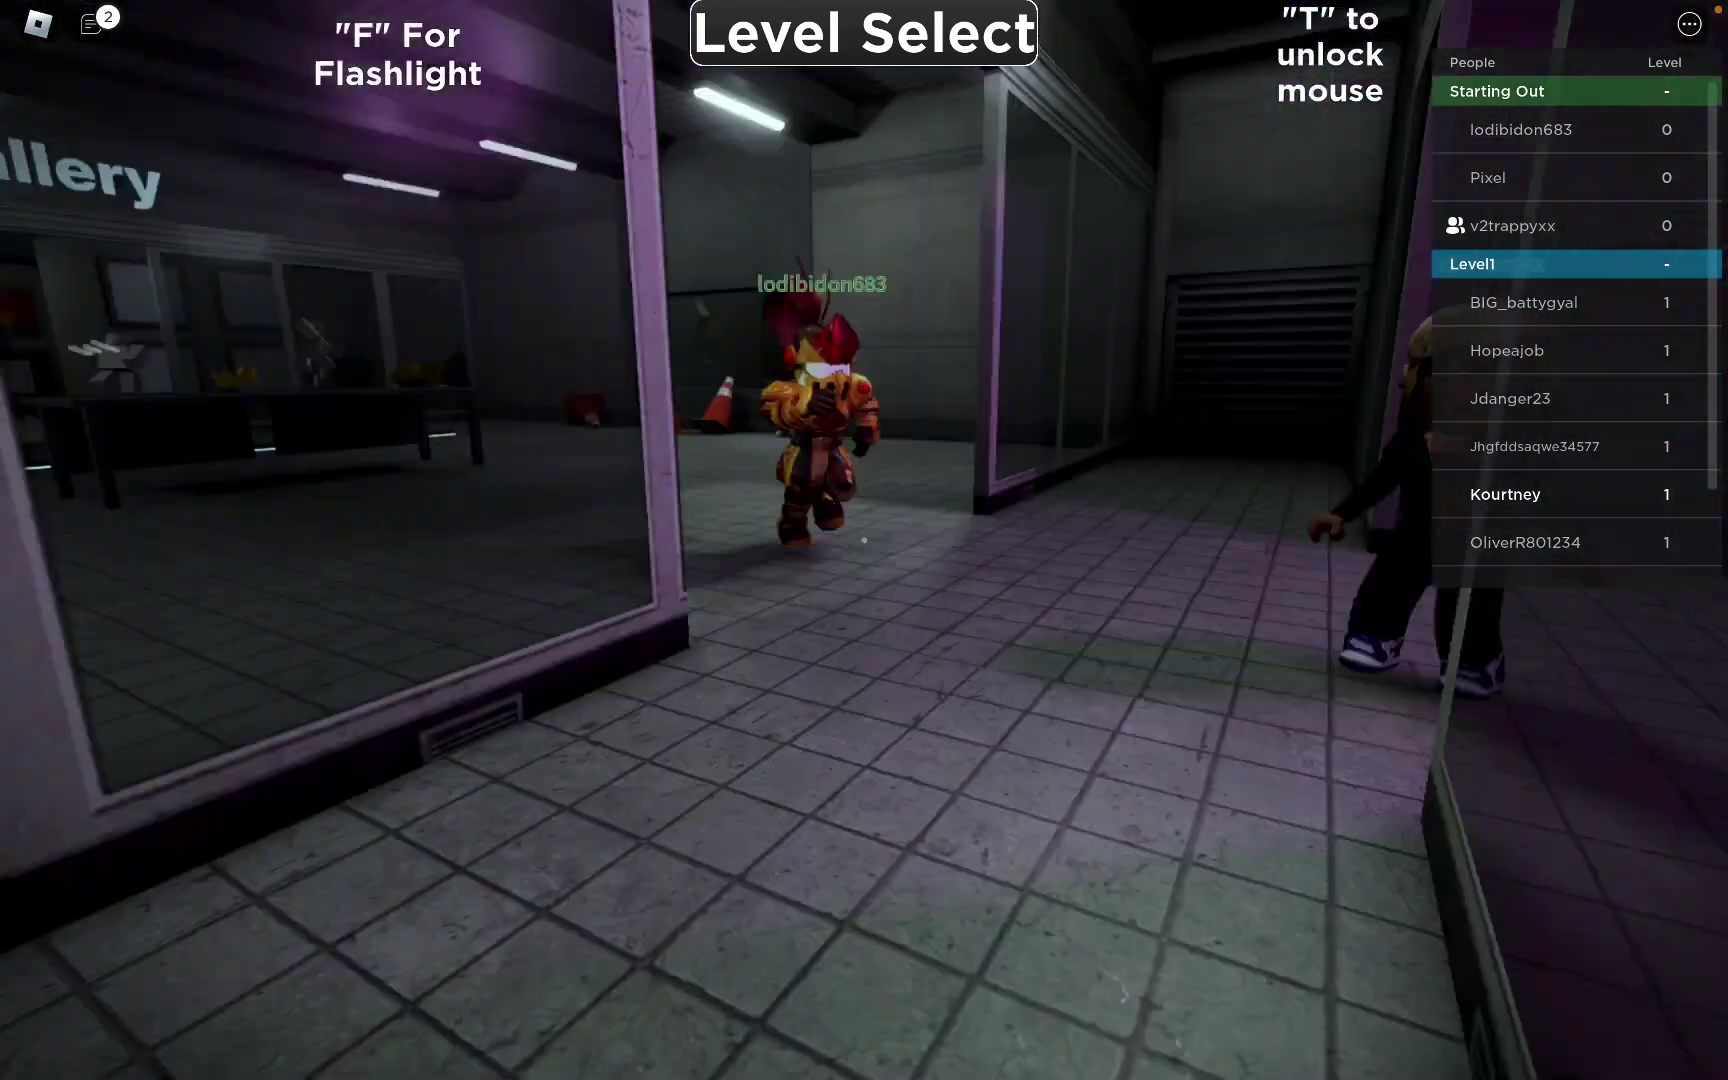
pyautogui.press('w')
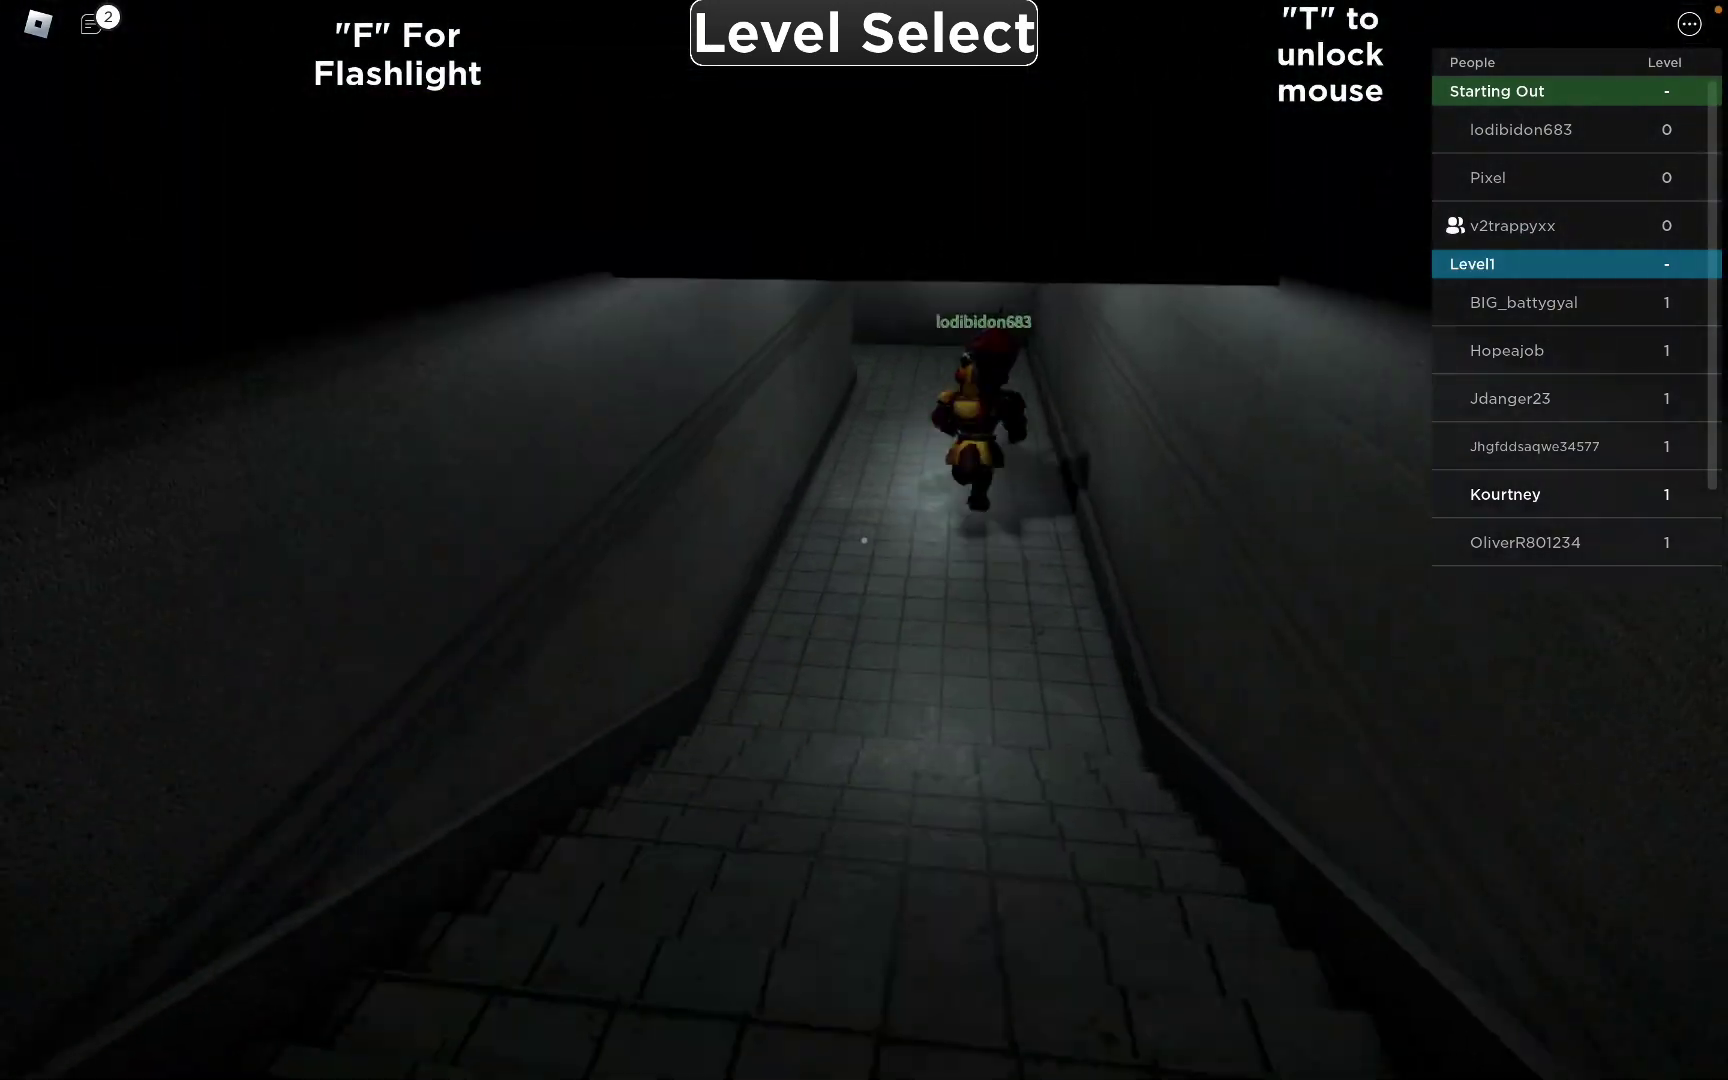
# - Follow the other player downstairs and swing the camera toward the cyan barrier
pyautogui.press('w')
pyautogui.press('w')
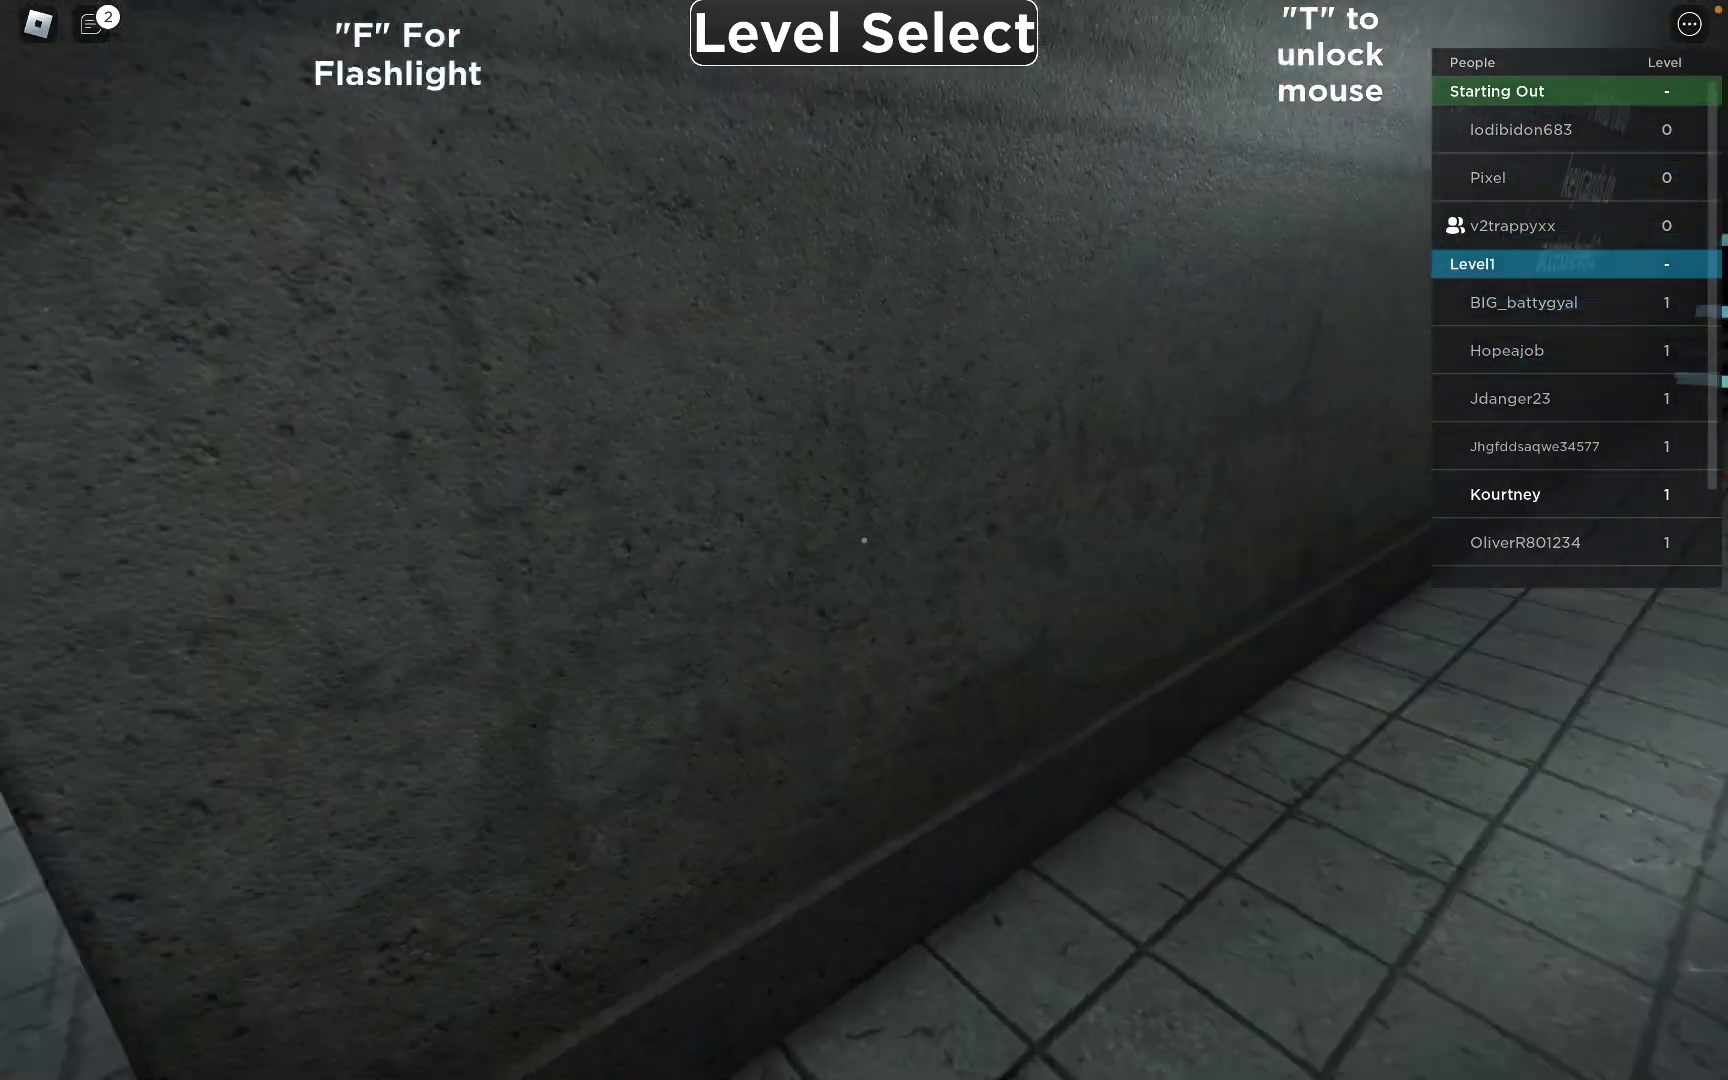
pyautogui.press('w')
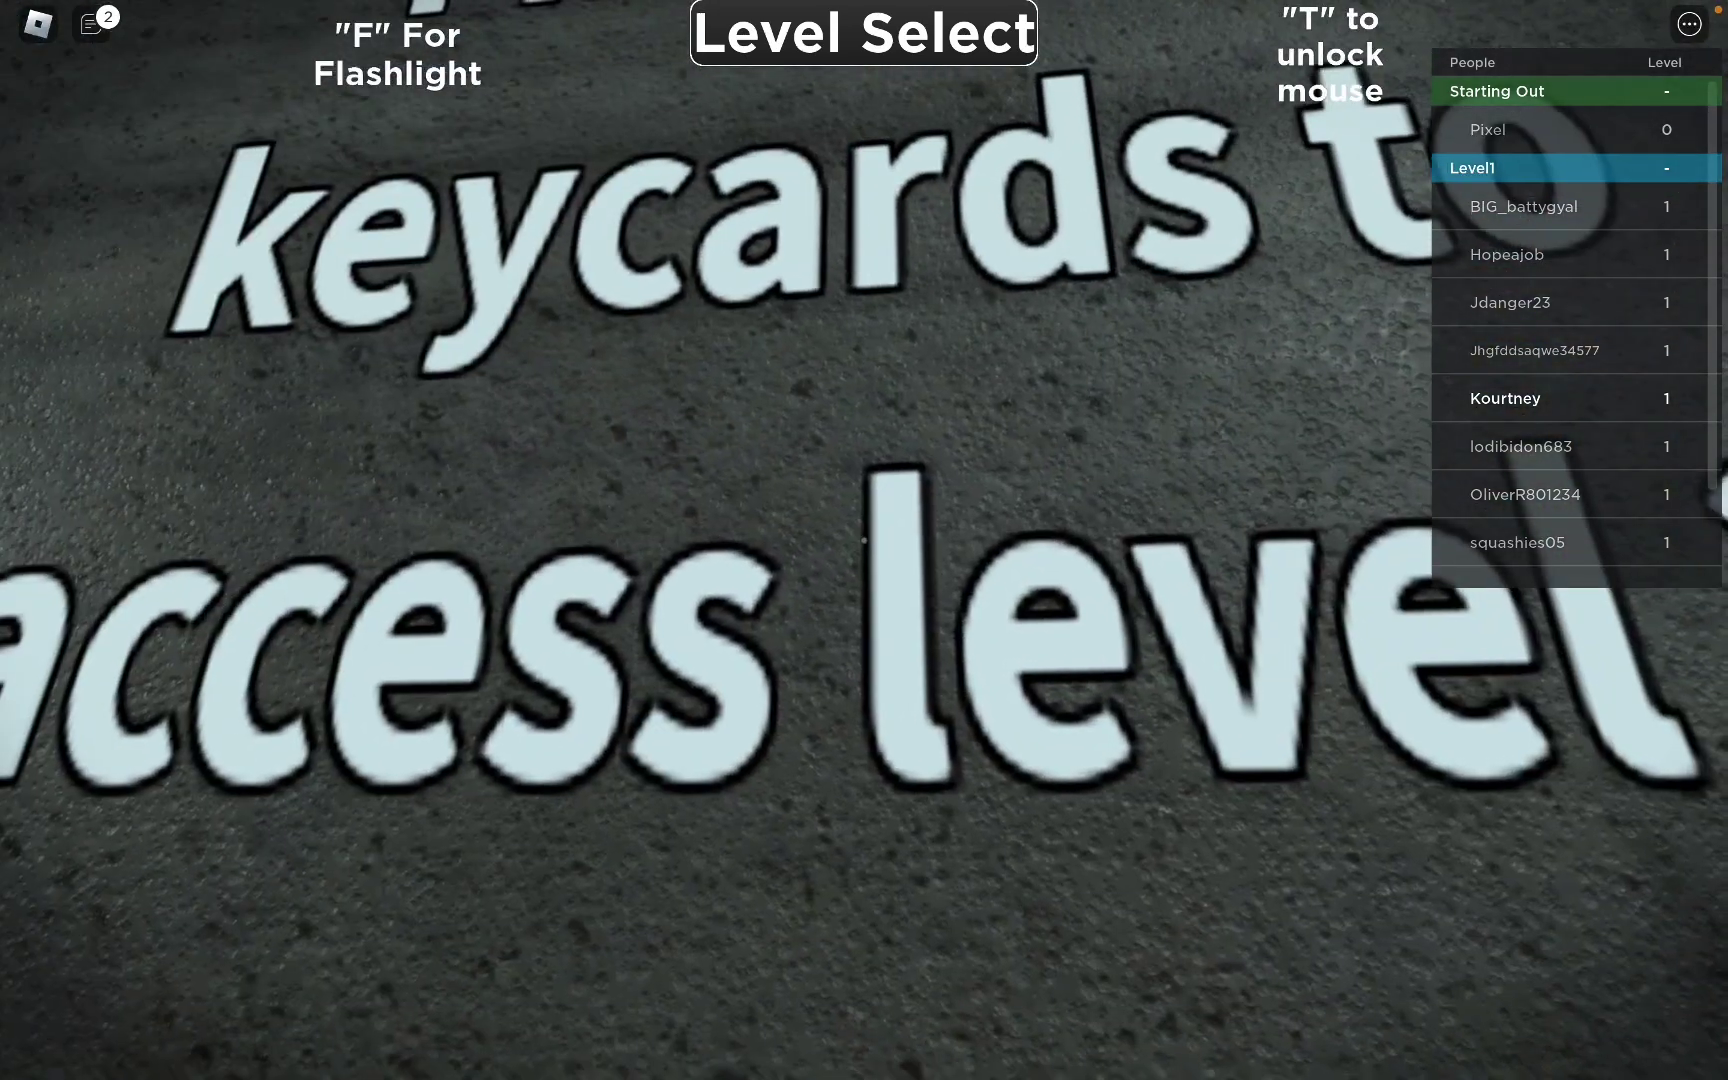
pyautogui.scroll(-3, 864, 540)
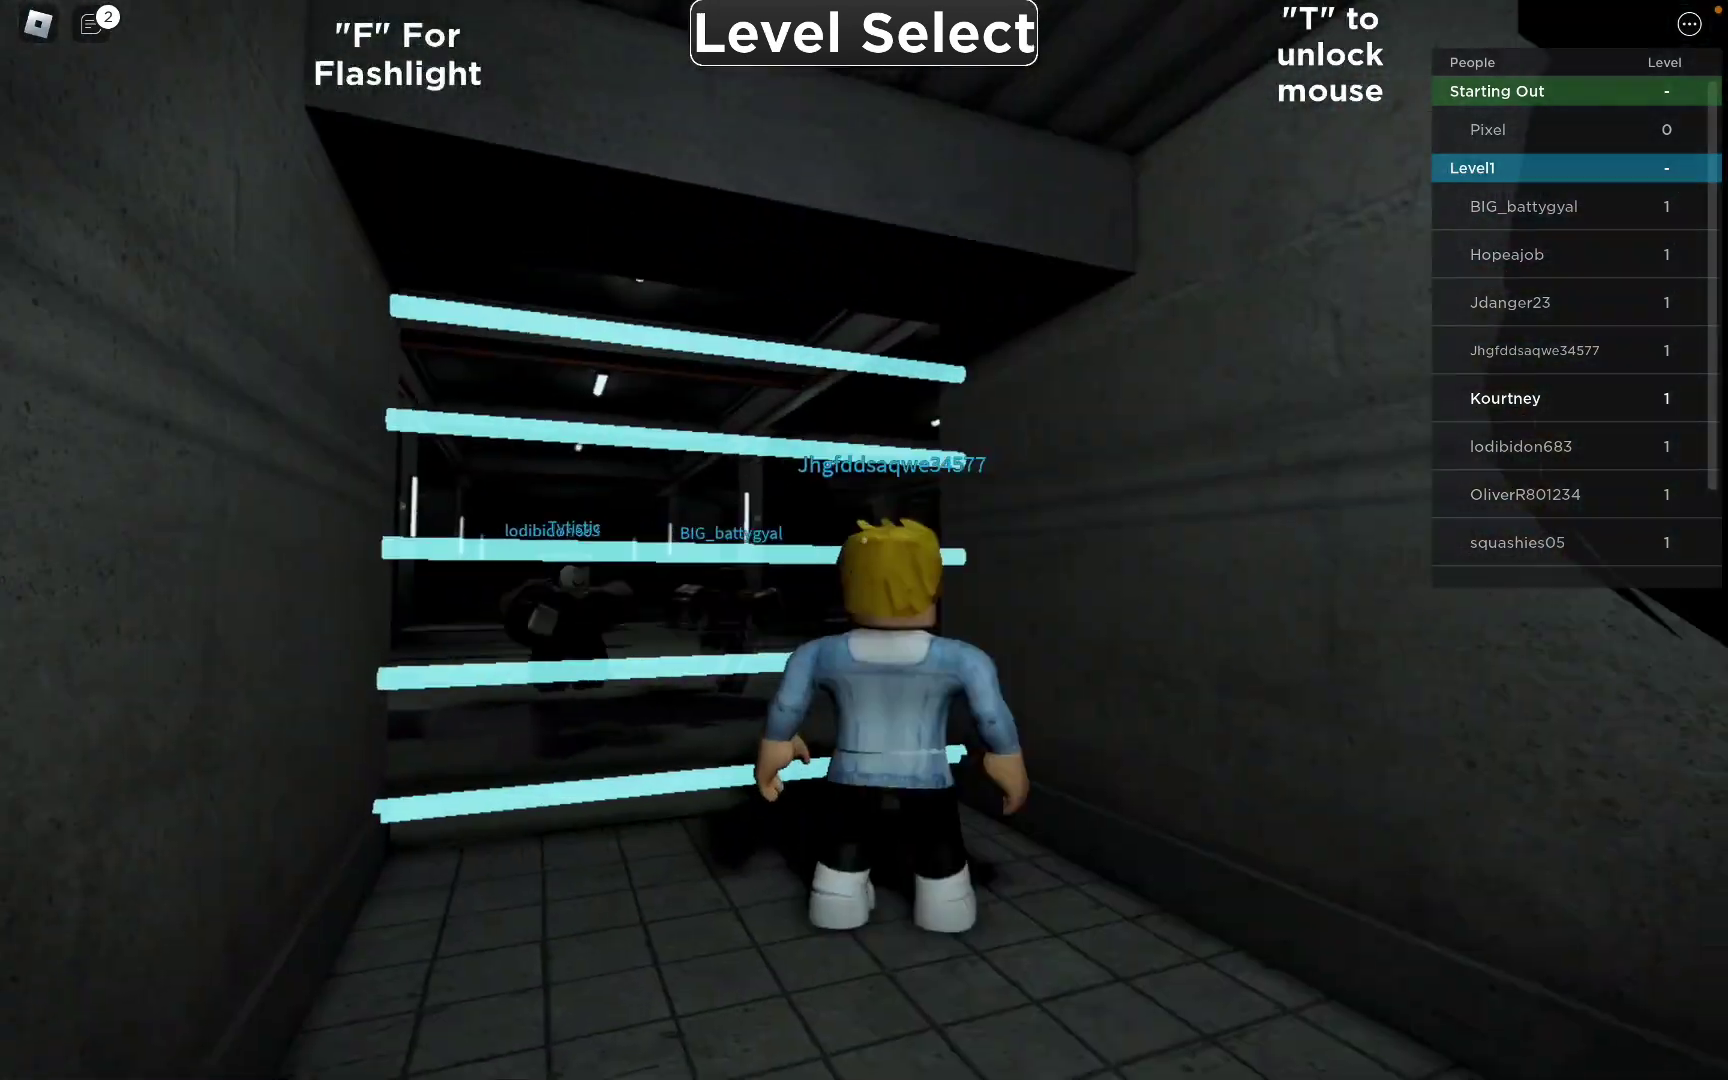
pyautogui.scroll(3, 864, 540)
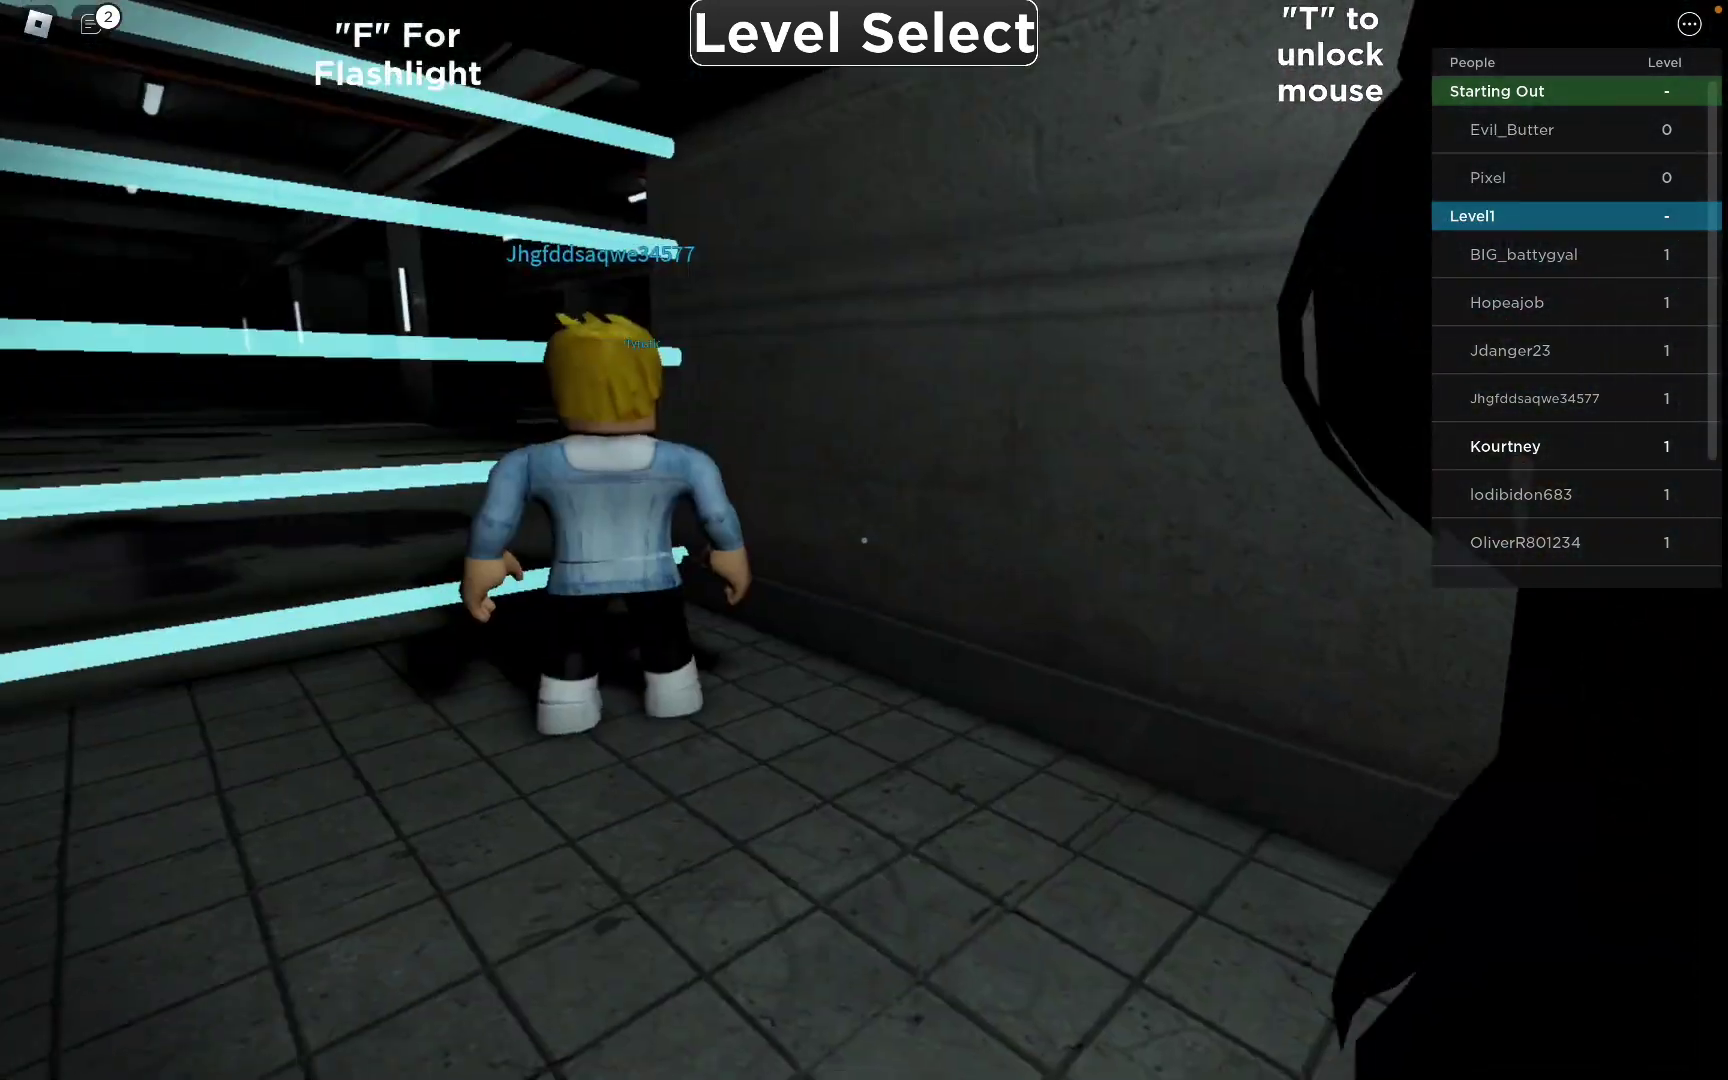
pyautogui.moveTo(865, 540); pyautogui.dragTo(1080, 540)
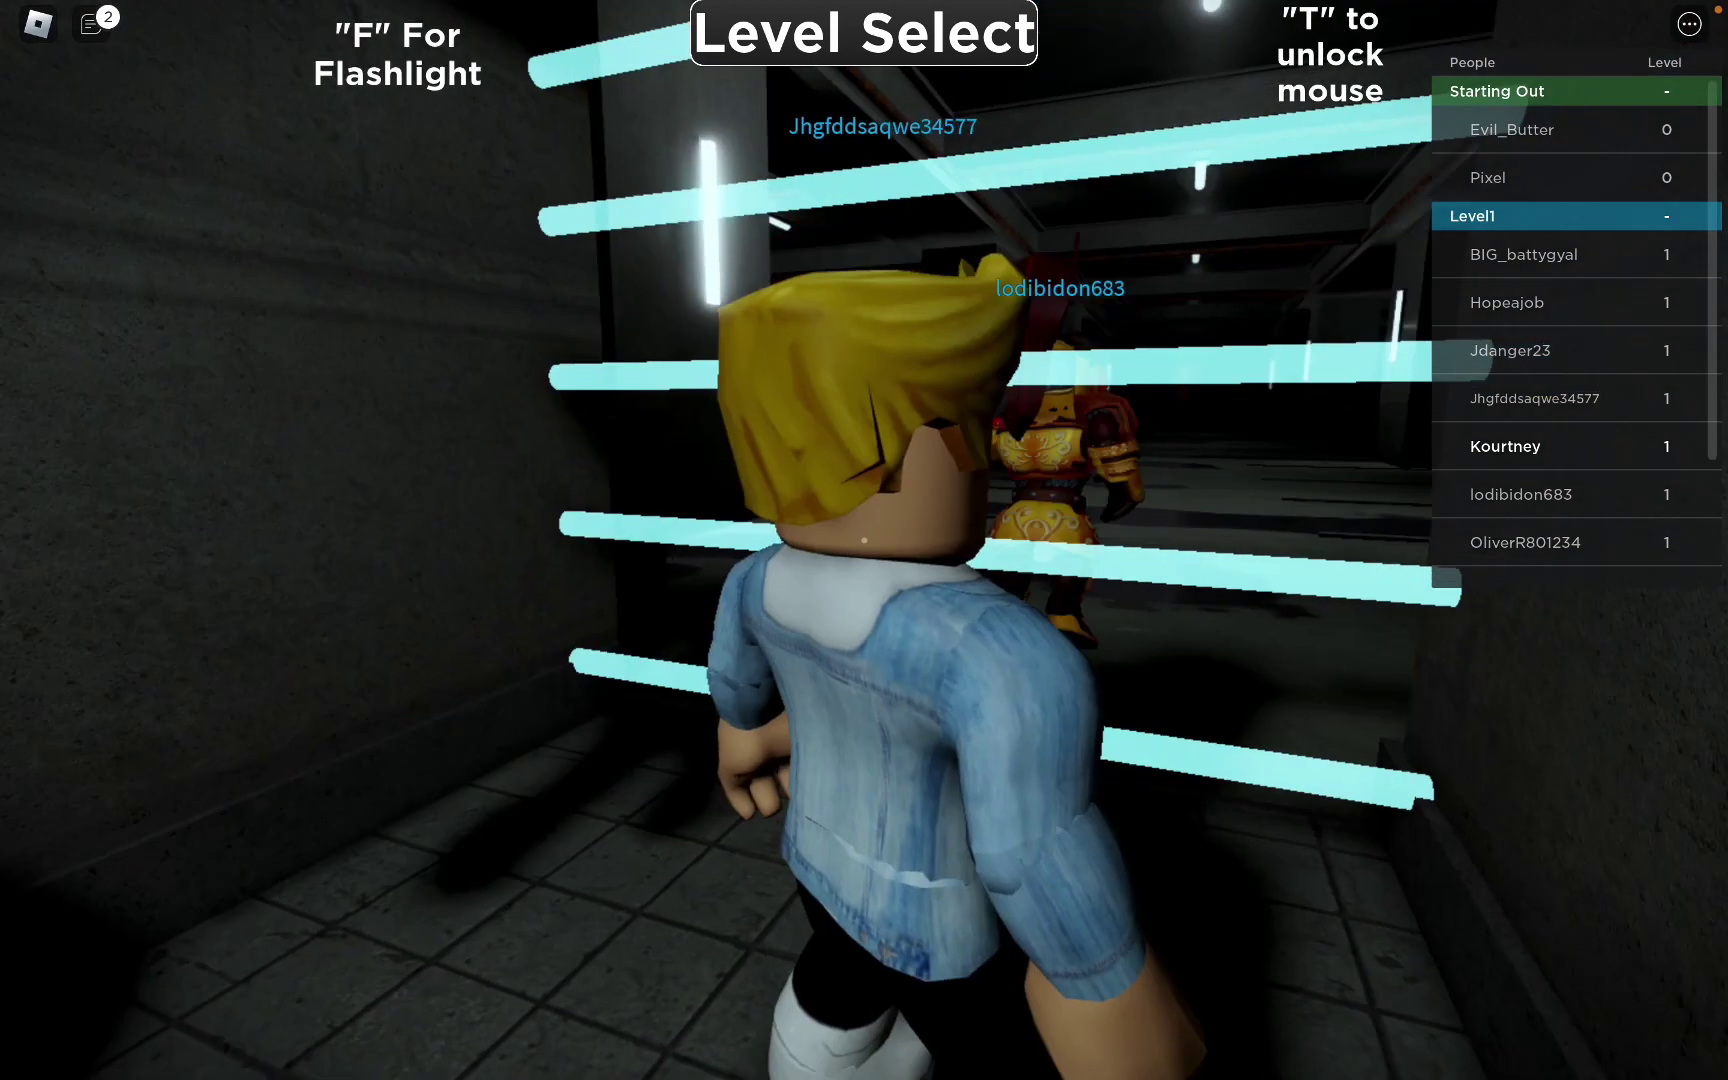
pyautogui.moveTo(864, 540); pyautogui.dragTo(541, 540)
pyautogui.scroll(3, 864, 540)
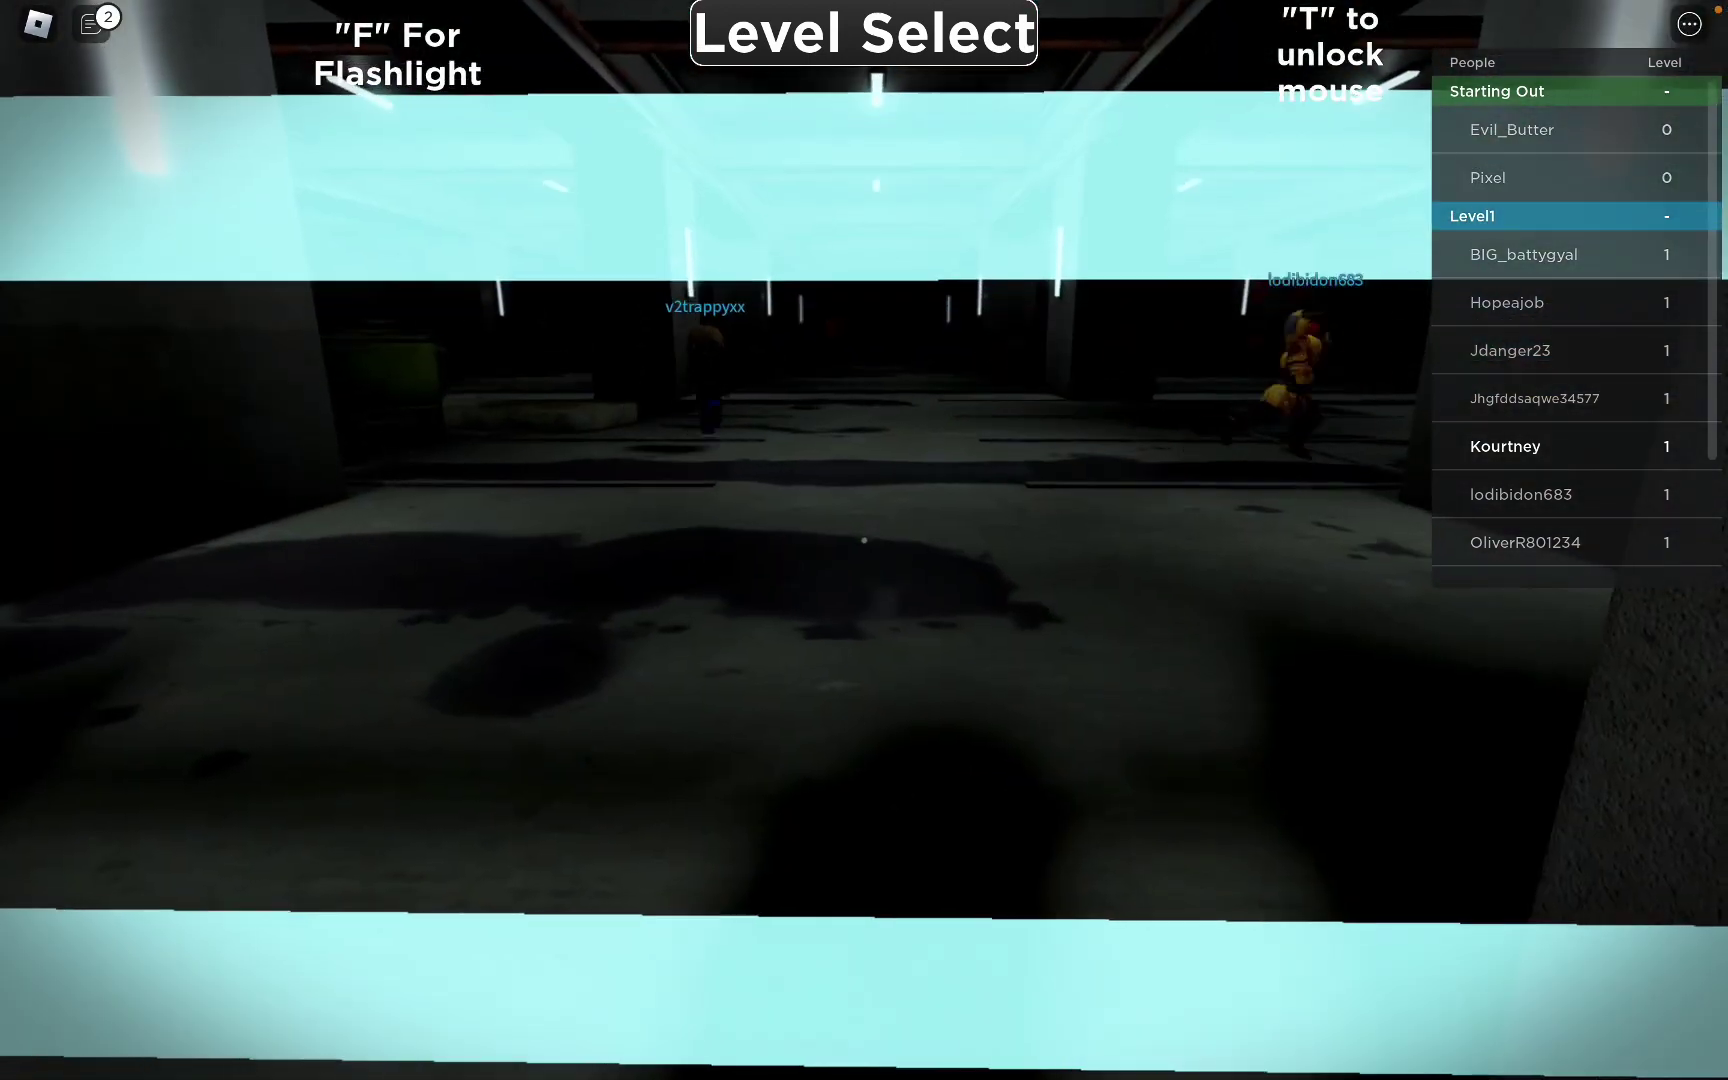
# - Pass through the cyan barrier and cross the parking garage toward a lit pillar
pyautogui.press('w')
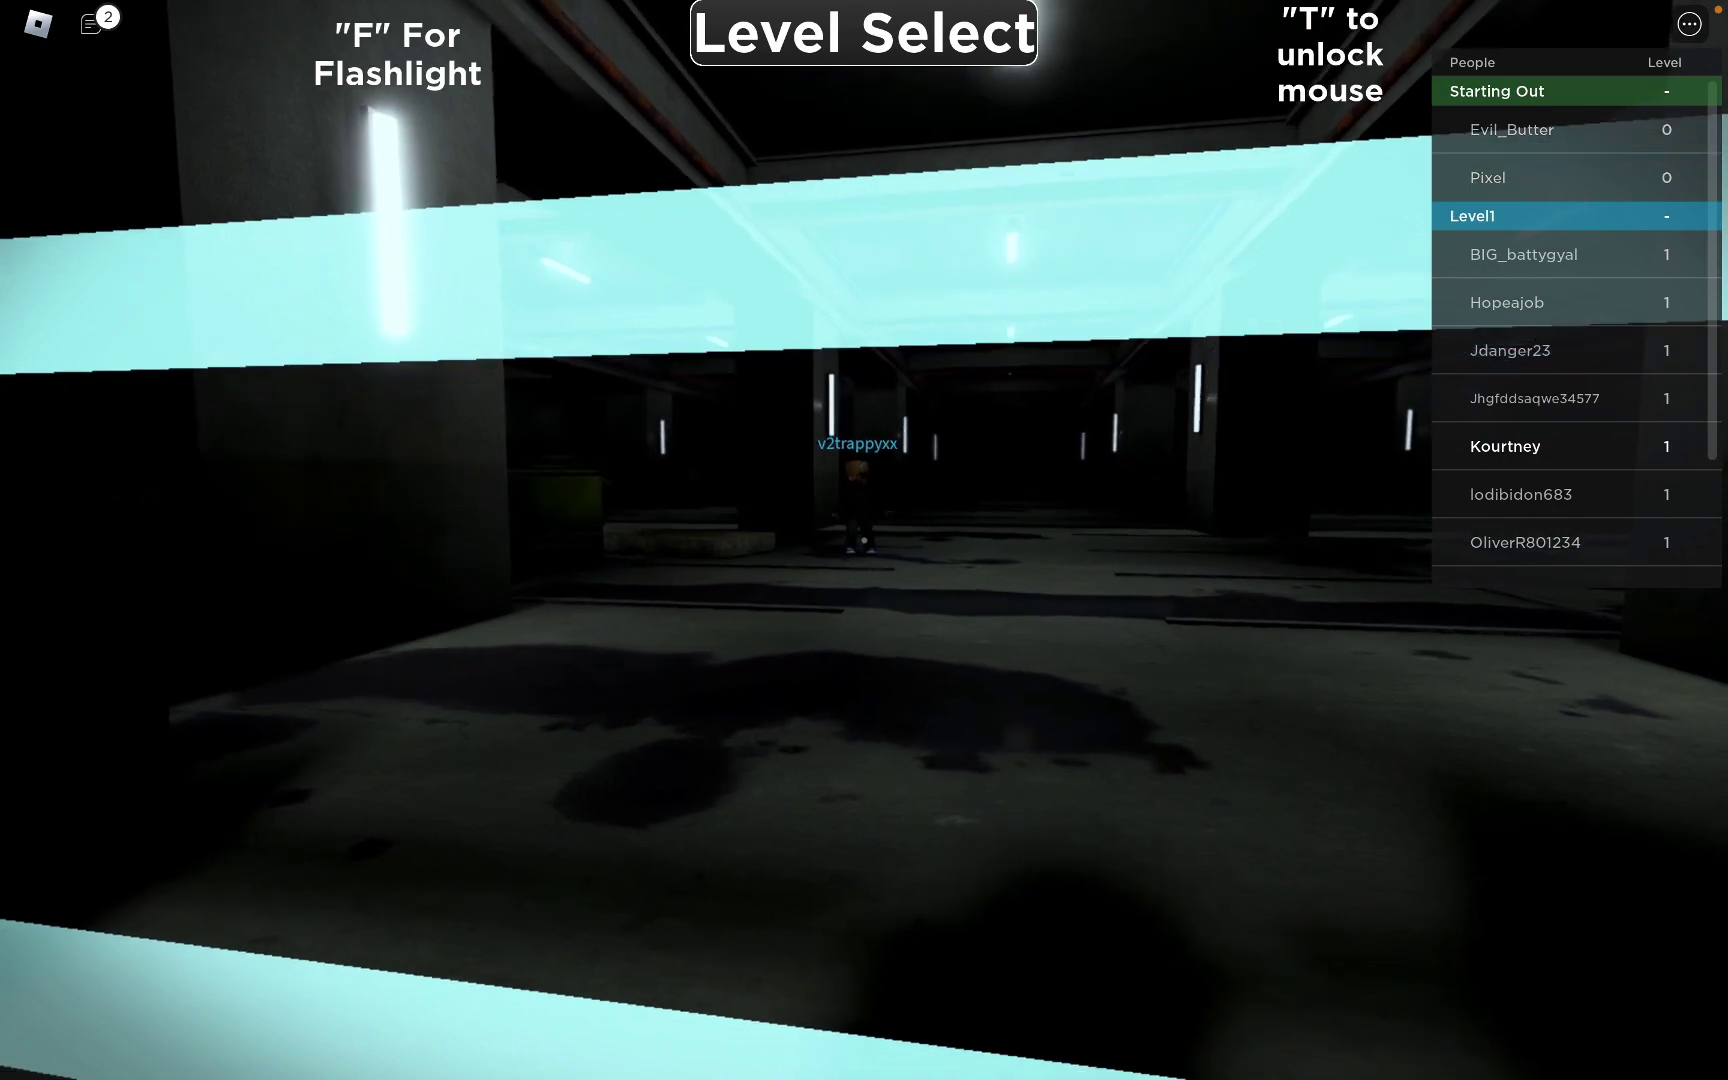
pyautogui.press('w')
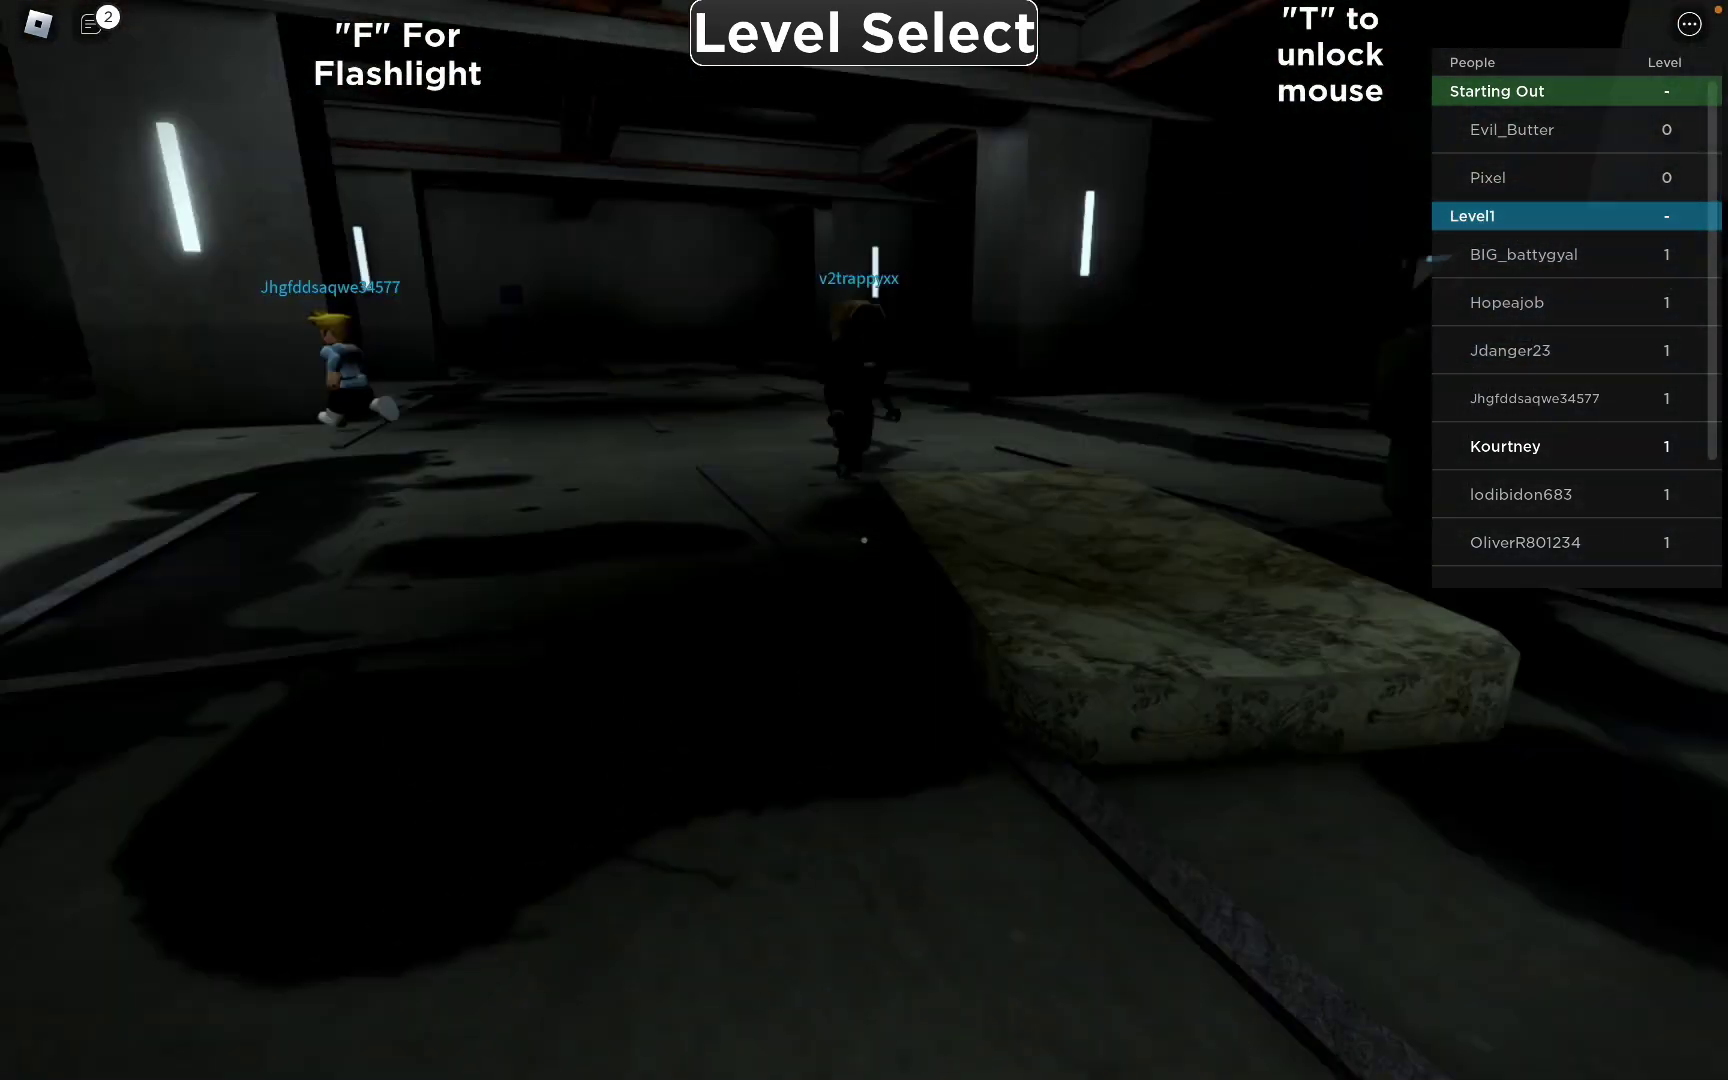
pyautogui.press('w')
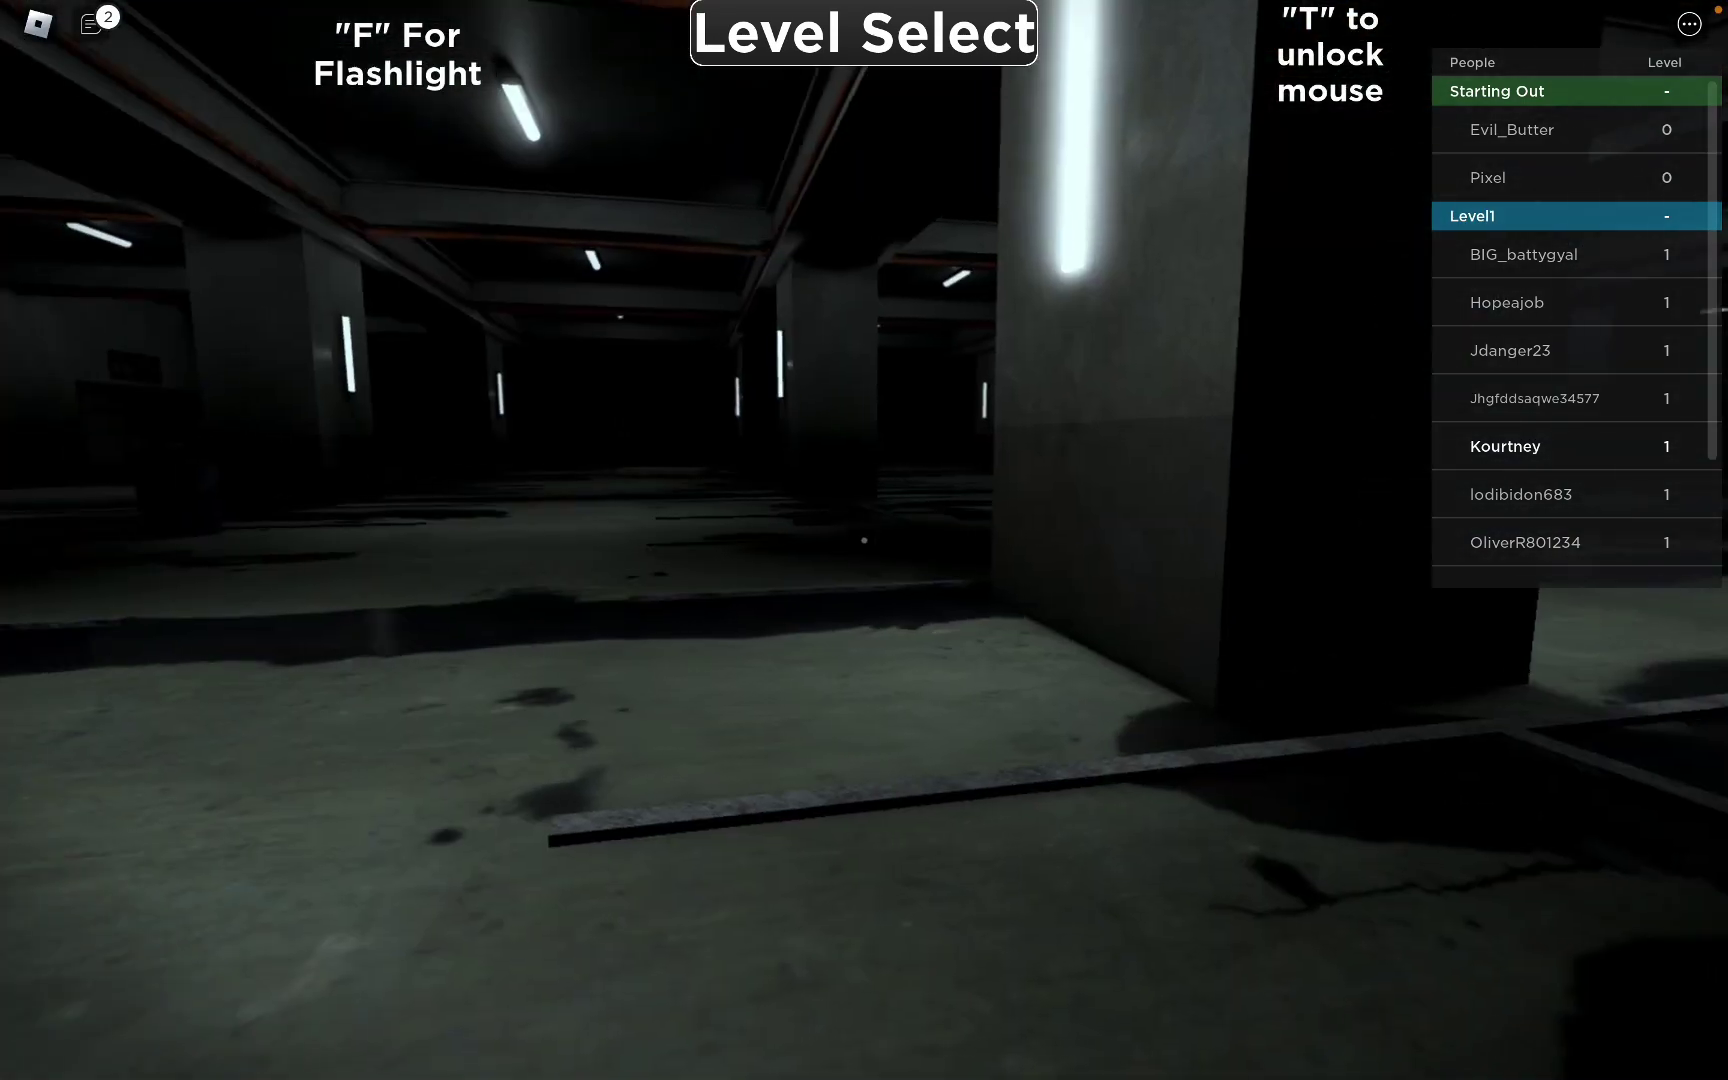
pyautogui.press('w')
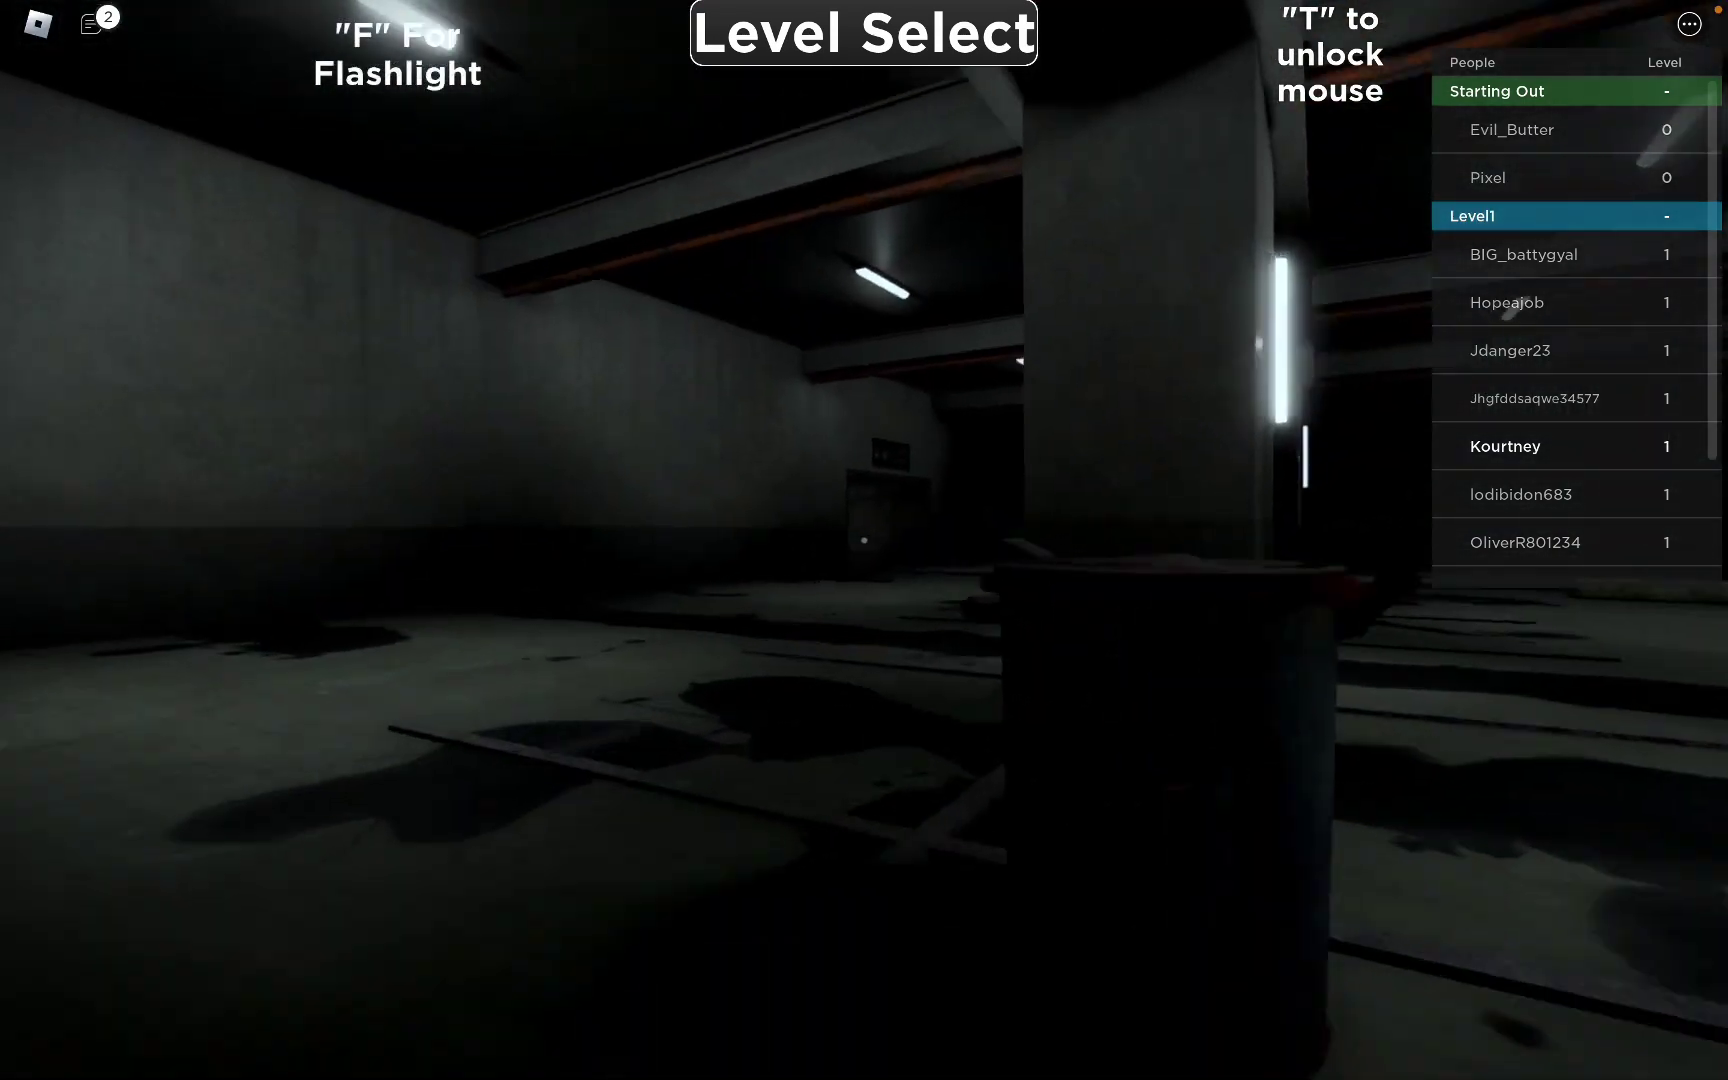
pyautogui.press('w')
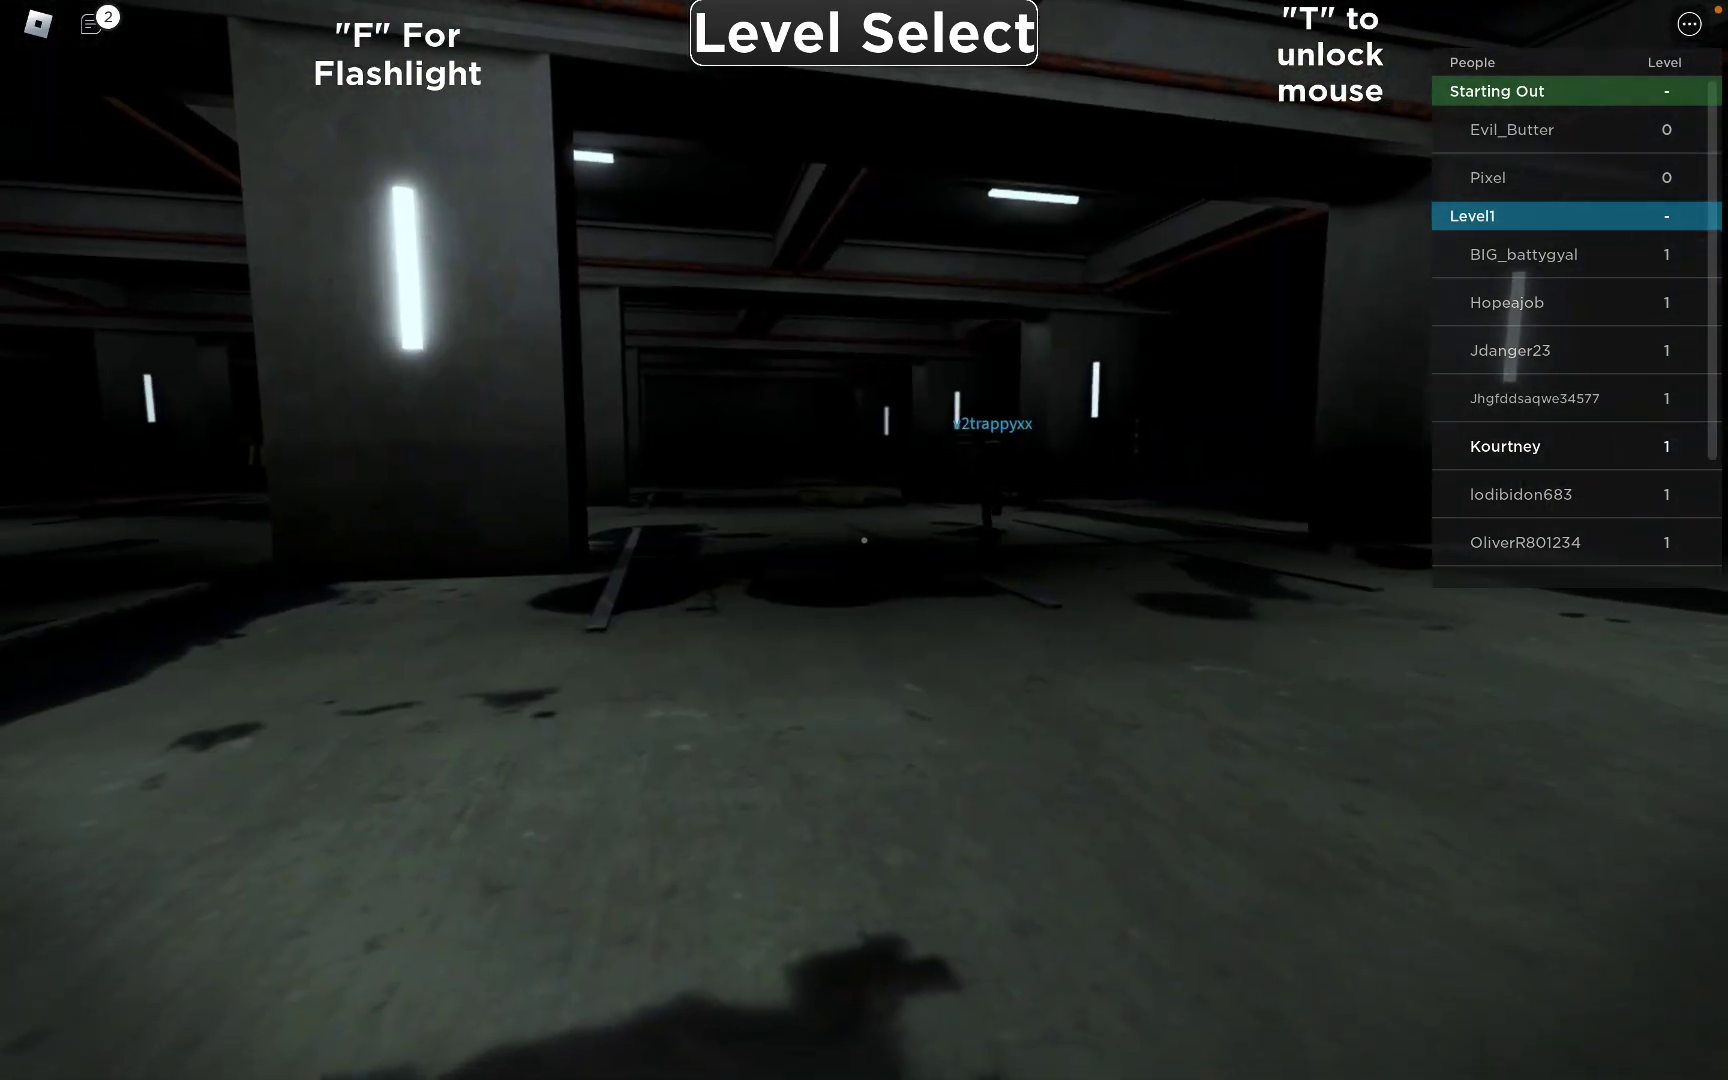
# - Go through the mattress corridor to the bench and collect the yellow keycard
pyautogui.press('w')
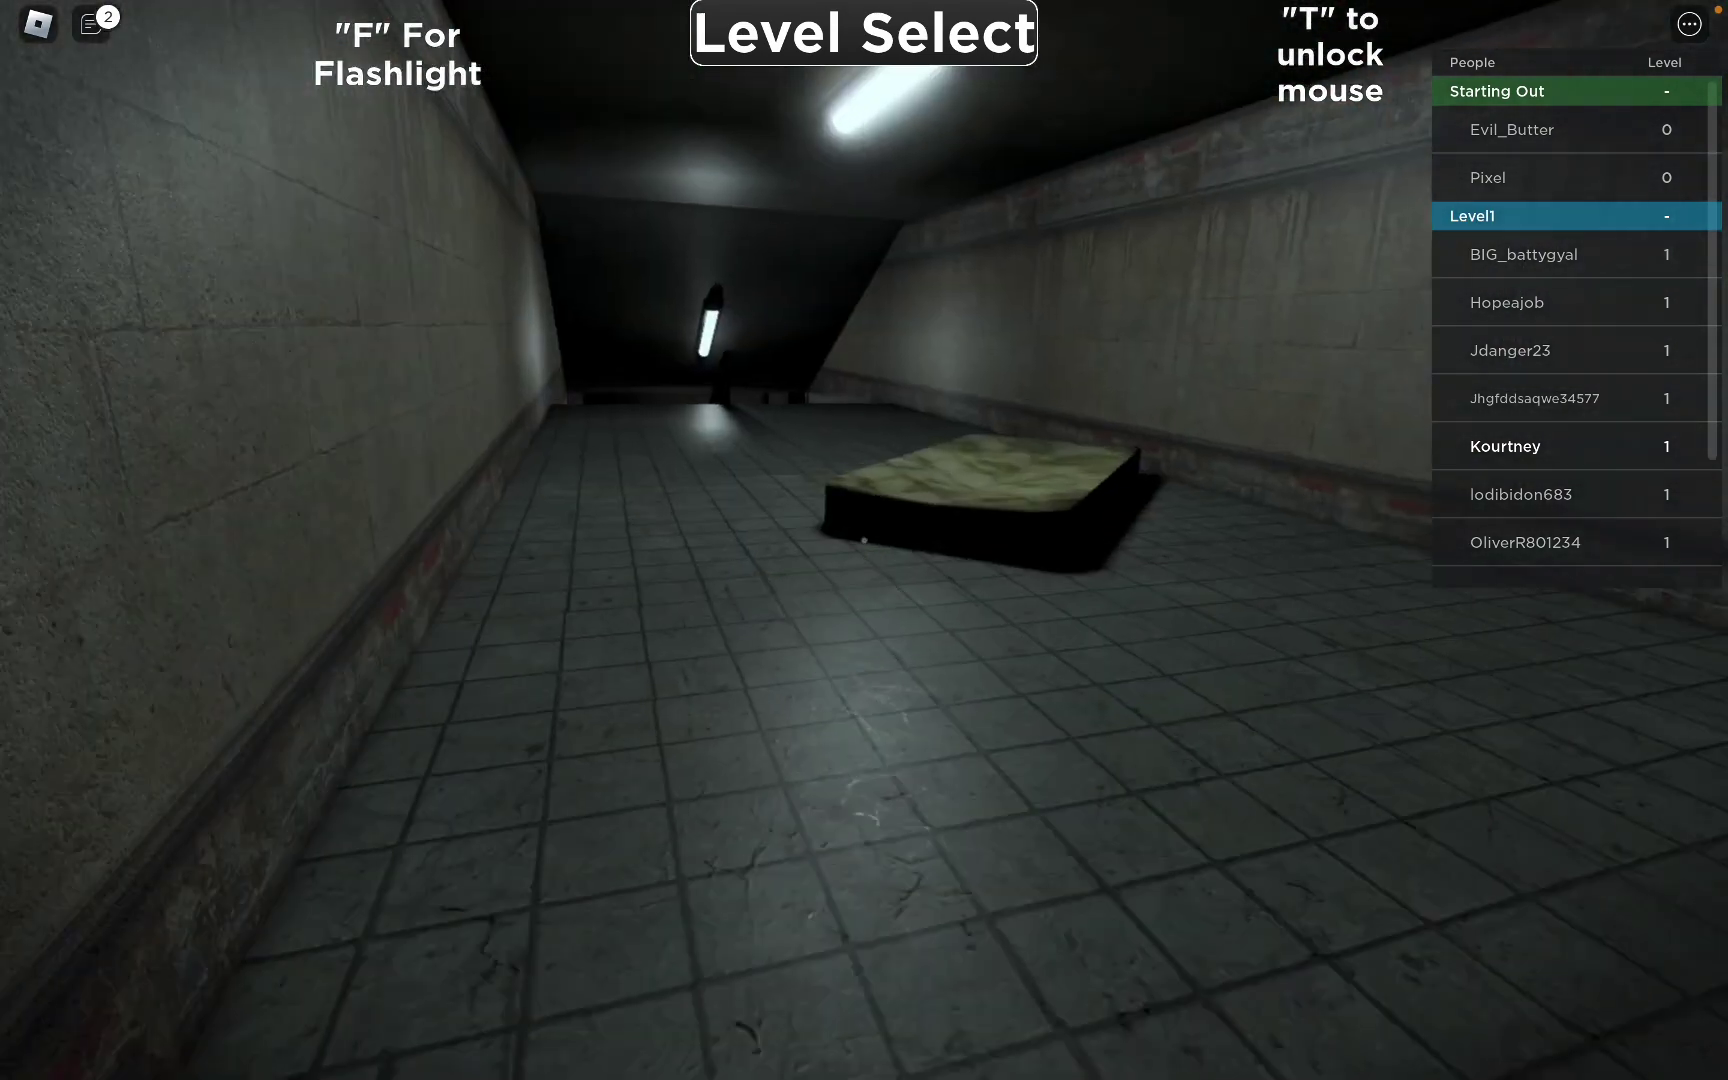
pyautogui.press('w')
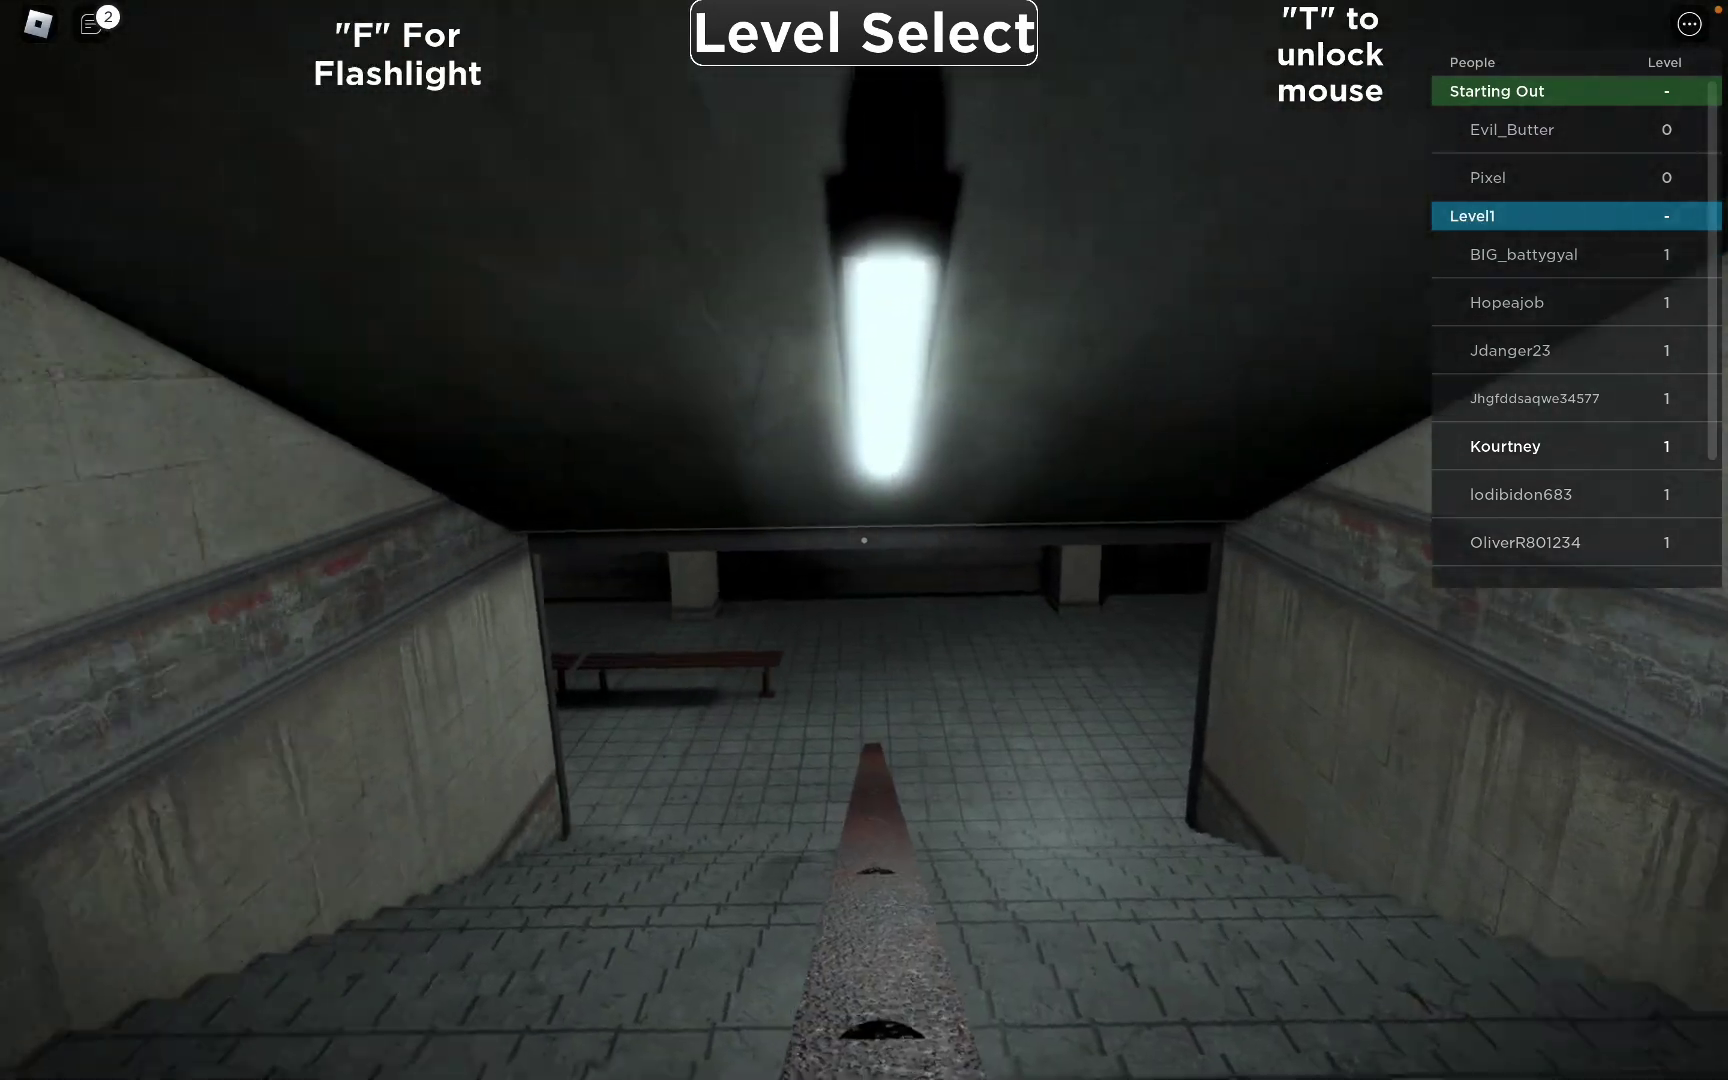
pyautogui.press('w')
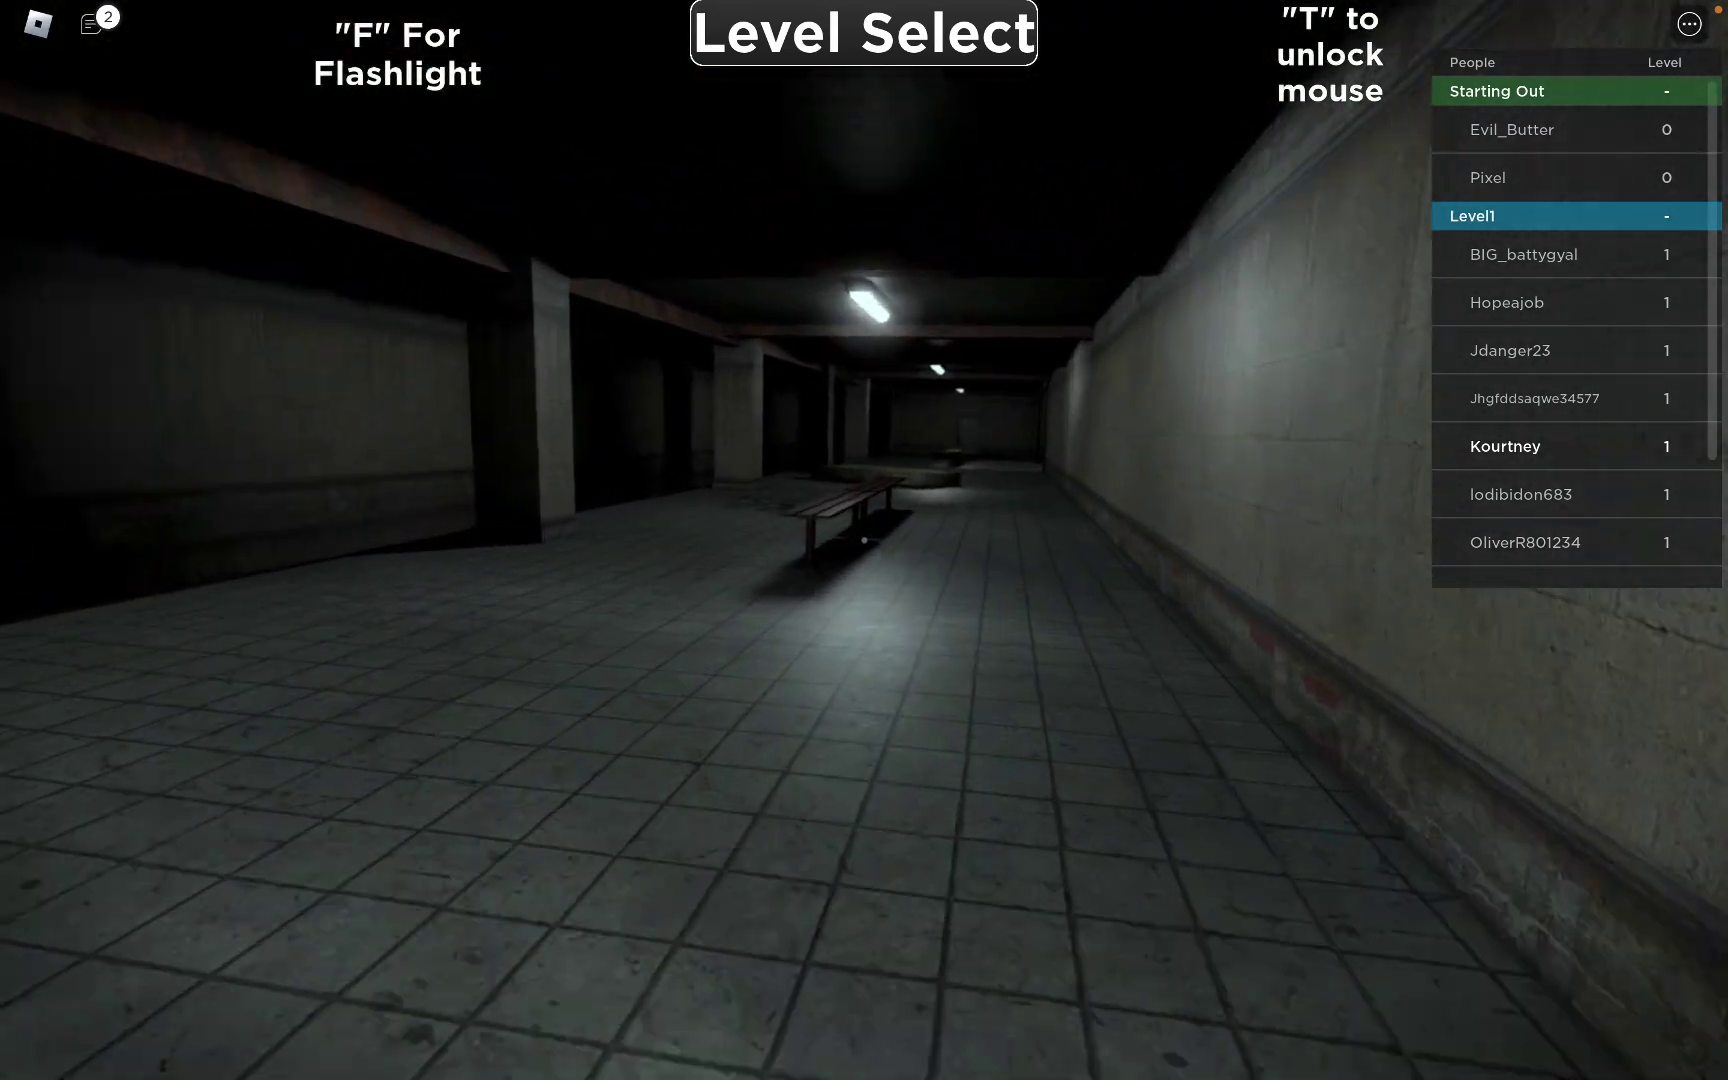
pyautogui.press('w')
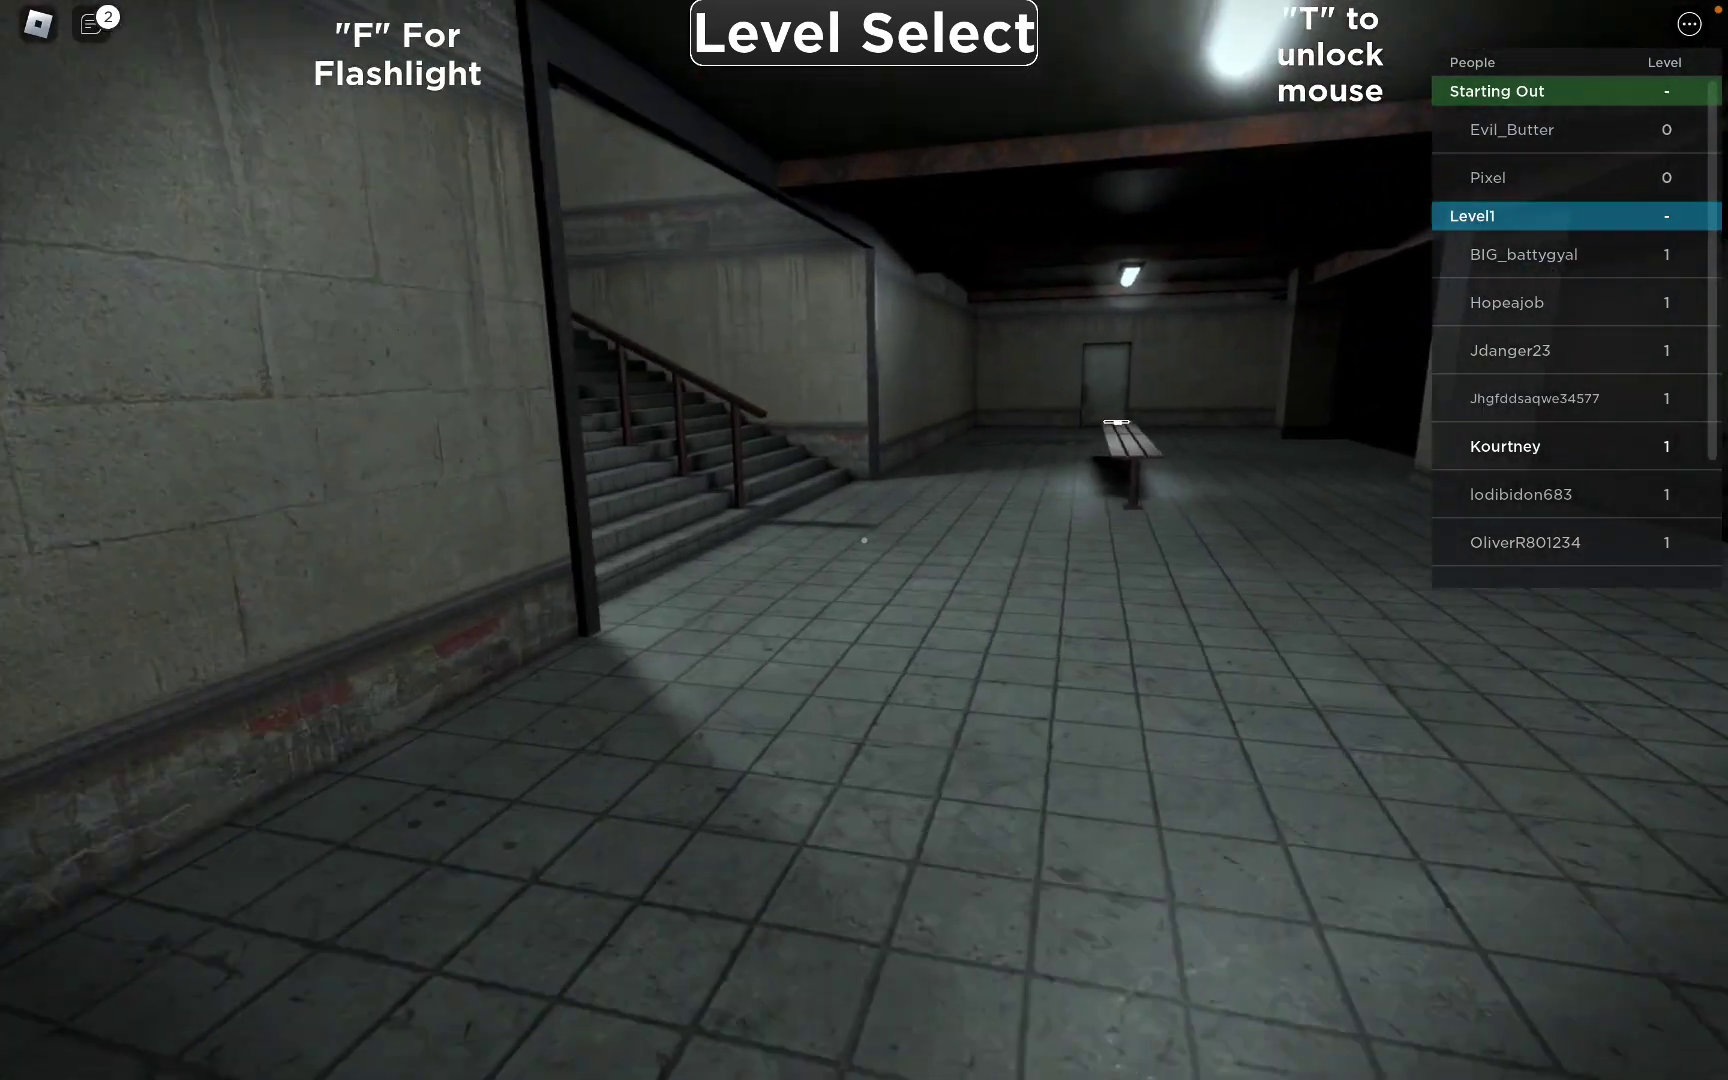
pyautogui.press('w')
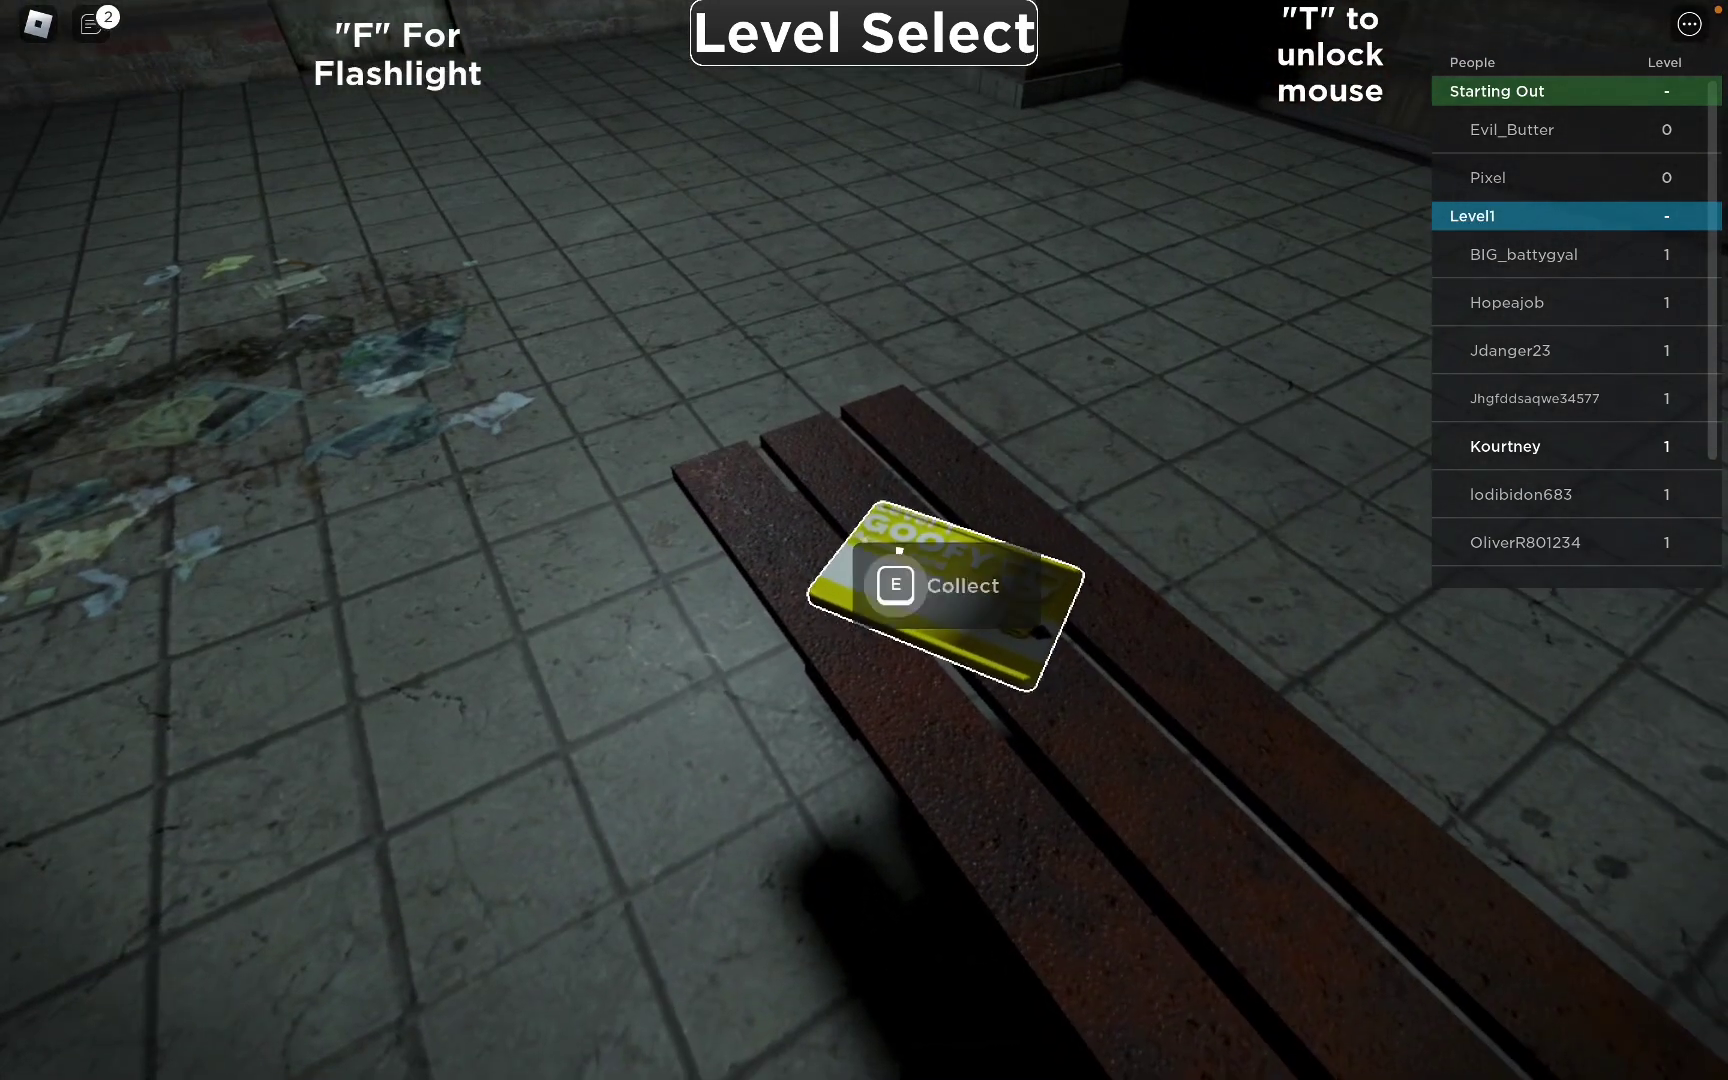
pyautogui.press('e')
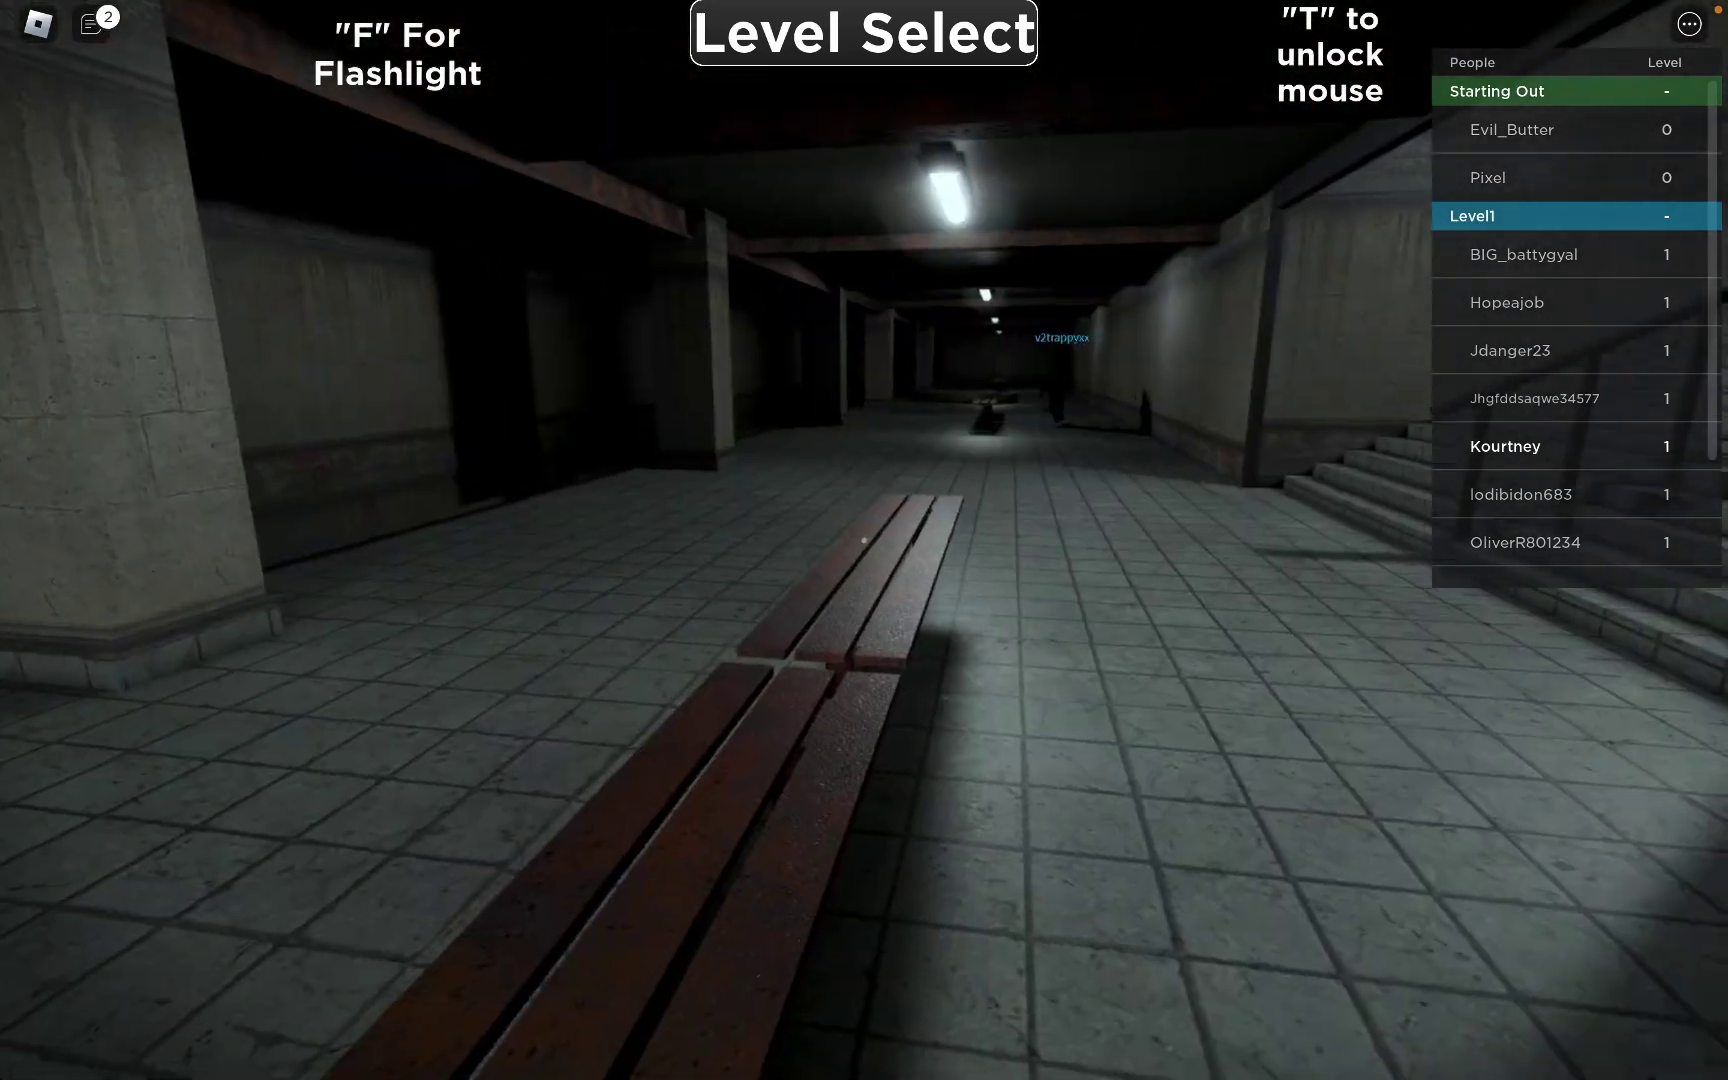
# - Walk along the corridor, climb onto the bench, and look back at the other player
pyautogui.press('w')
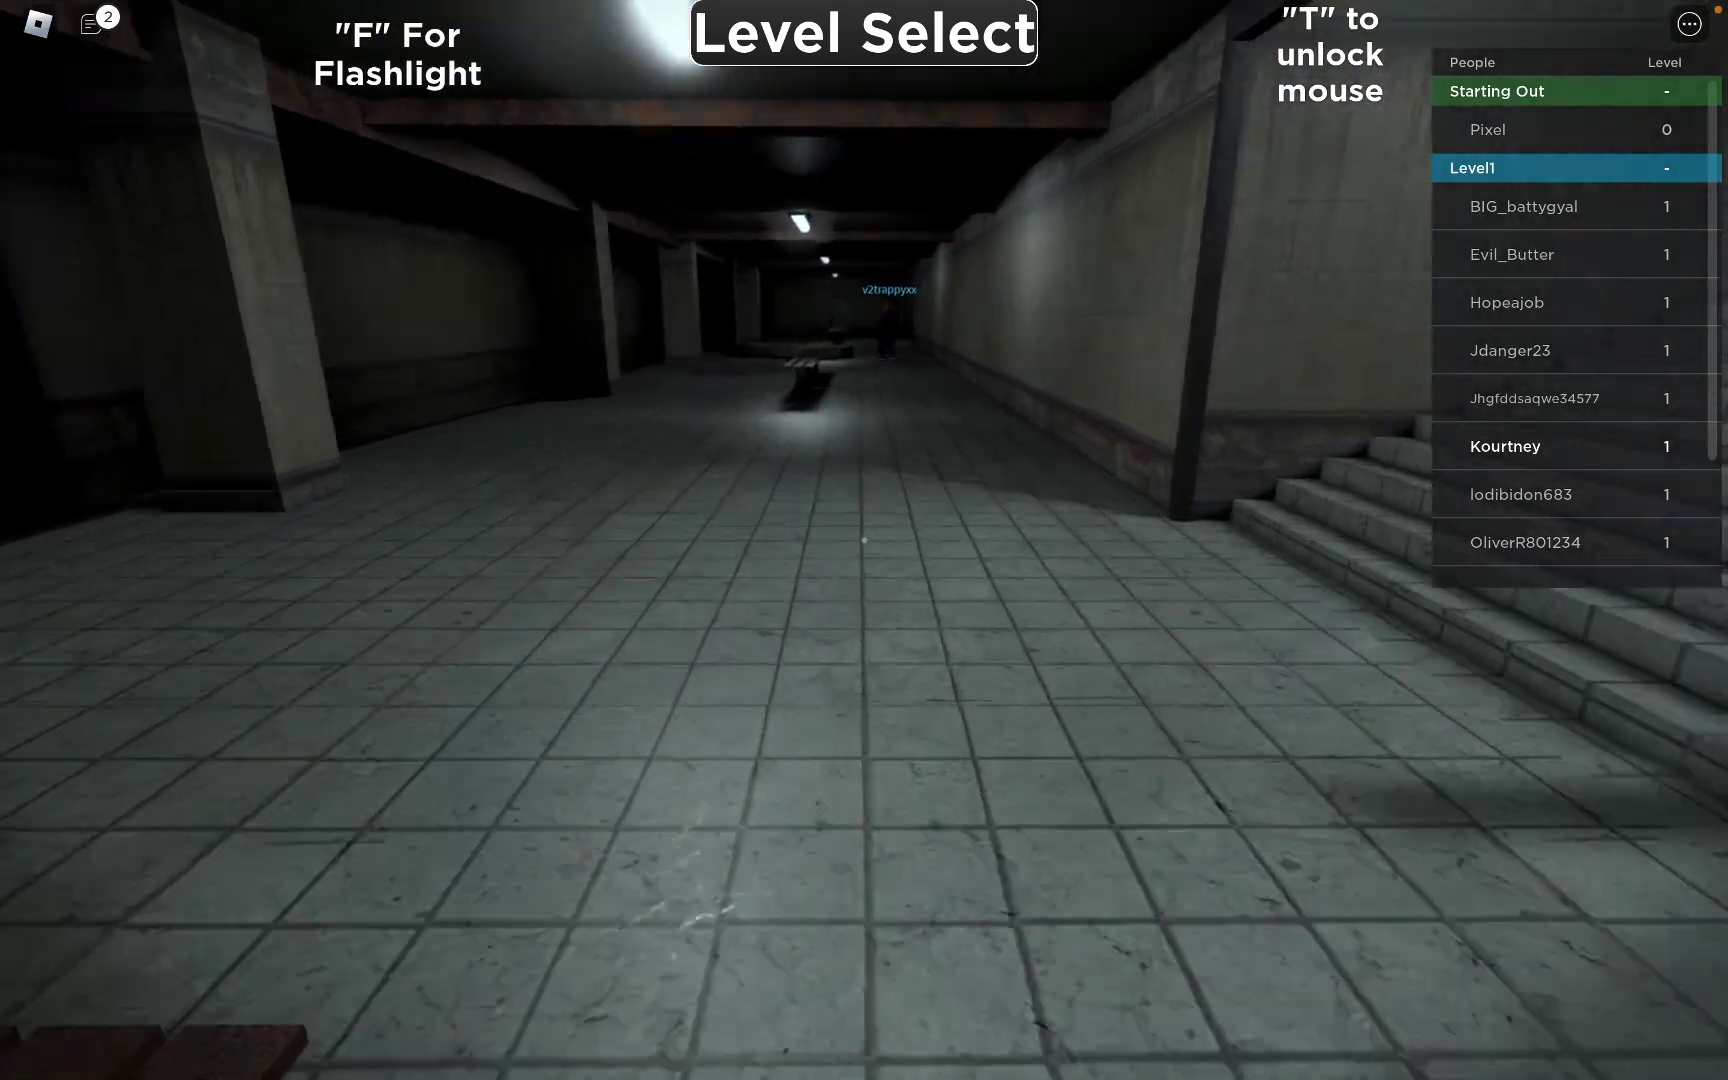
pyautogui.press('w')
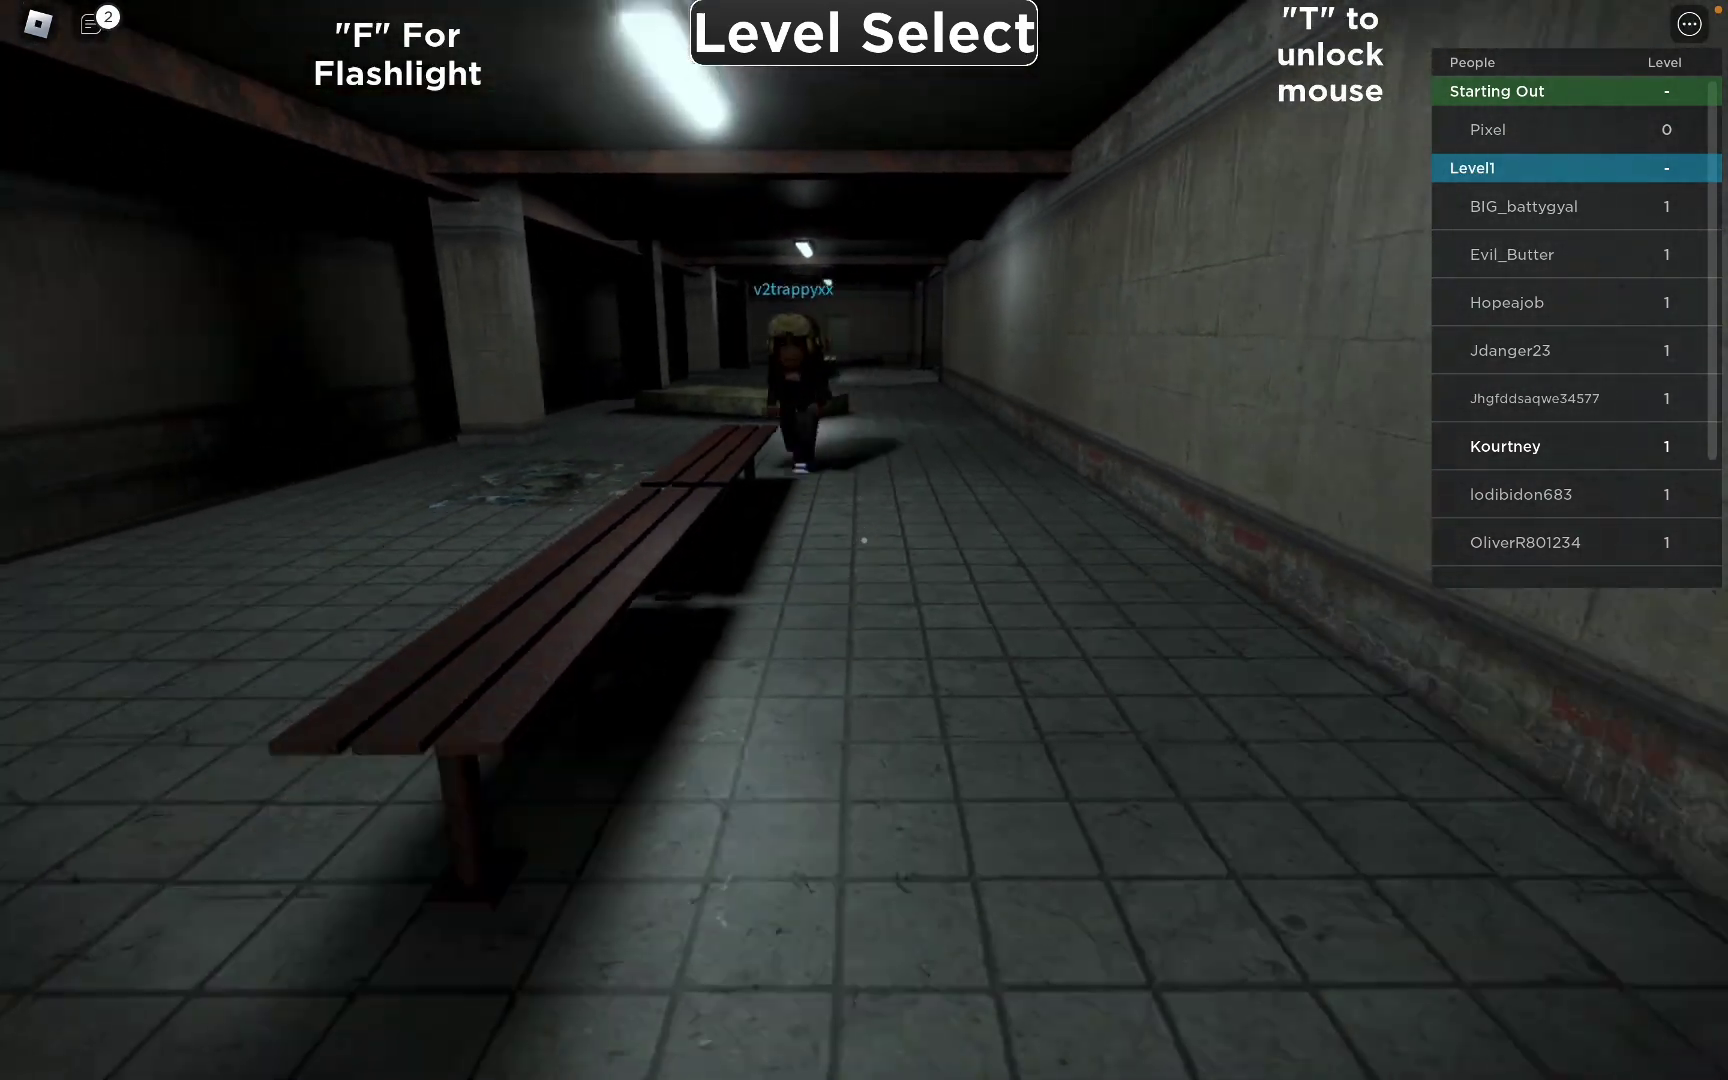
pyautogui.press('w')
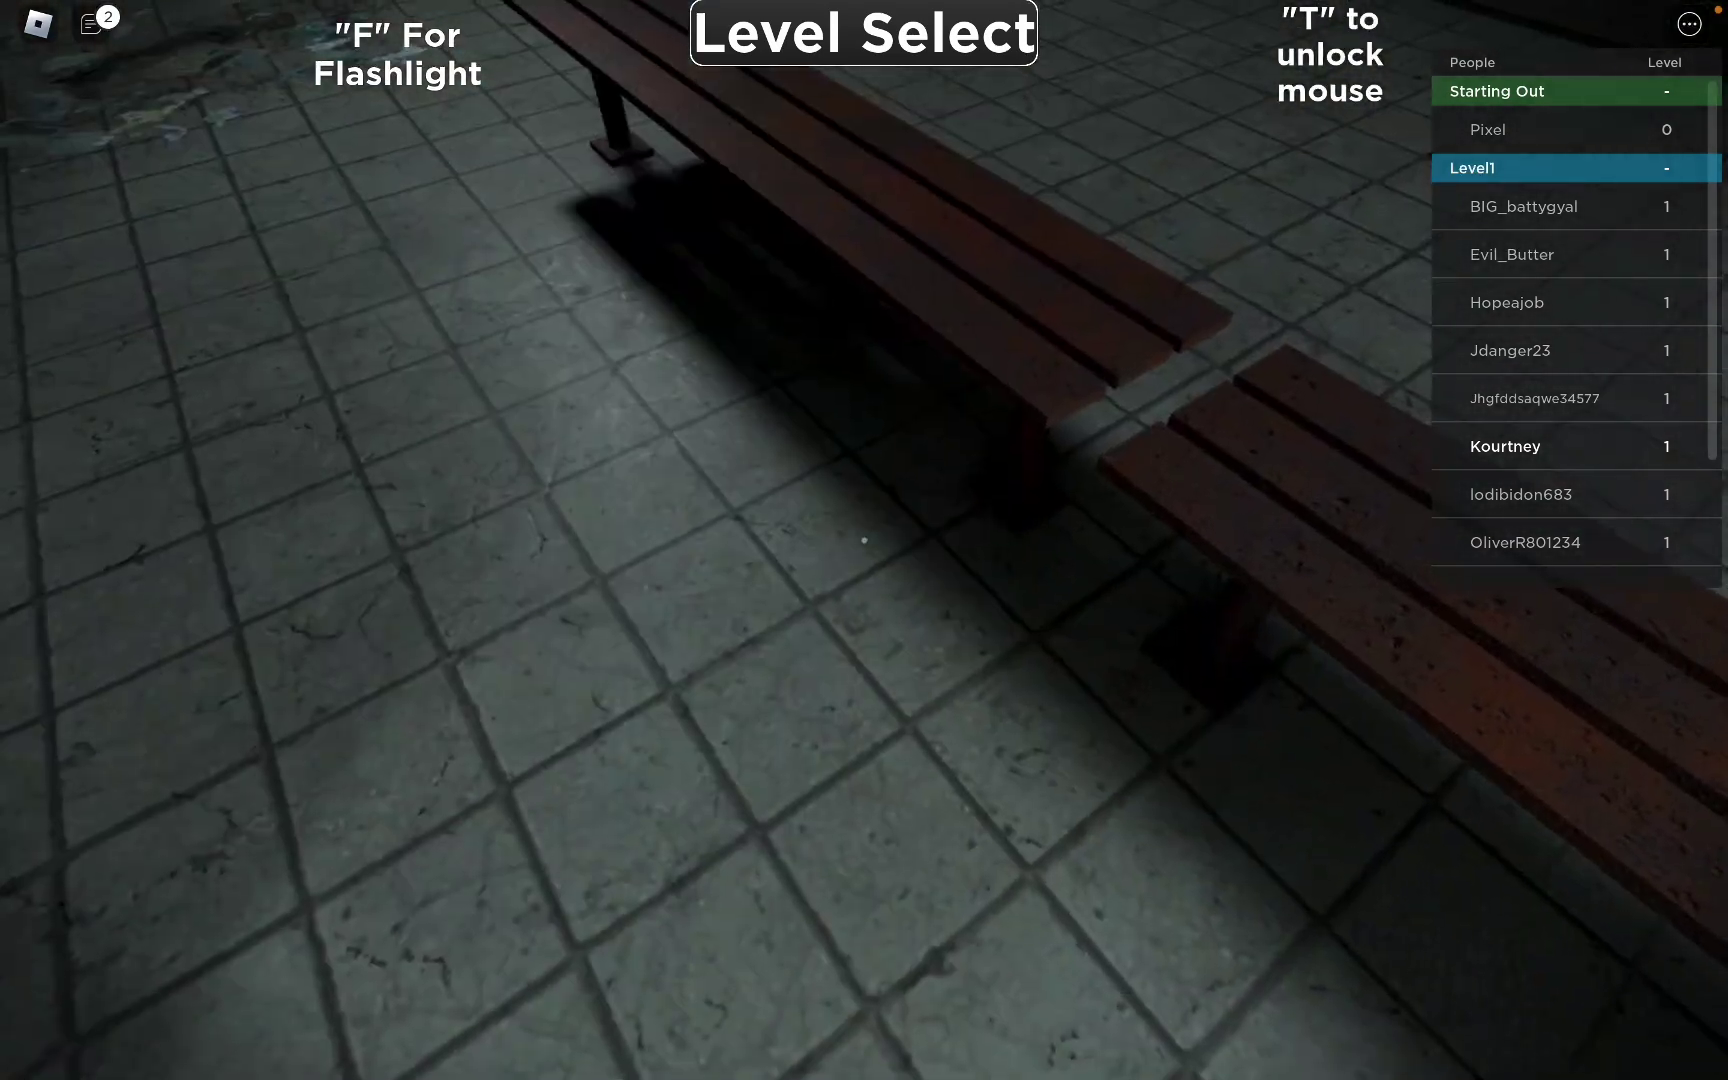
pyautogui.press('w')
pyautogui.press('w')
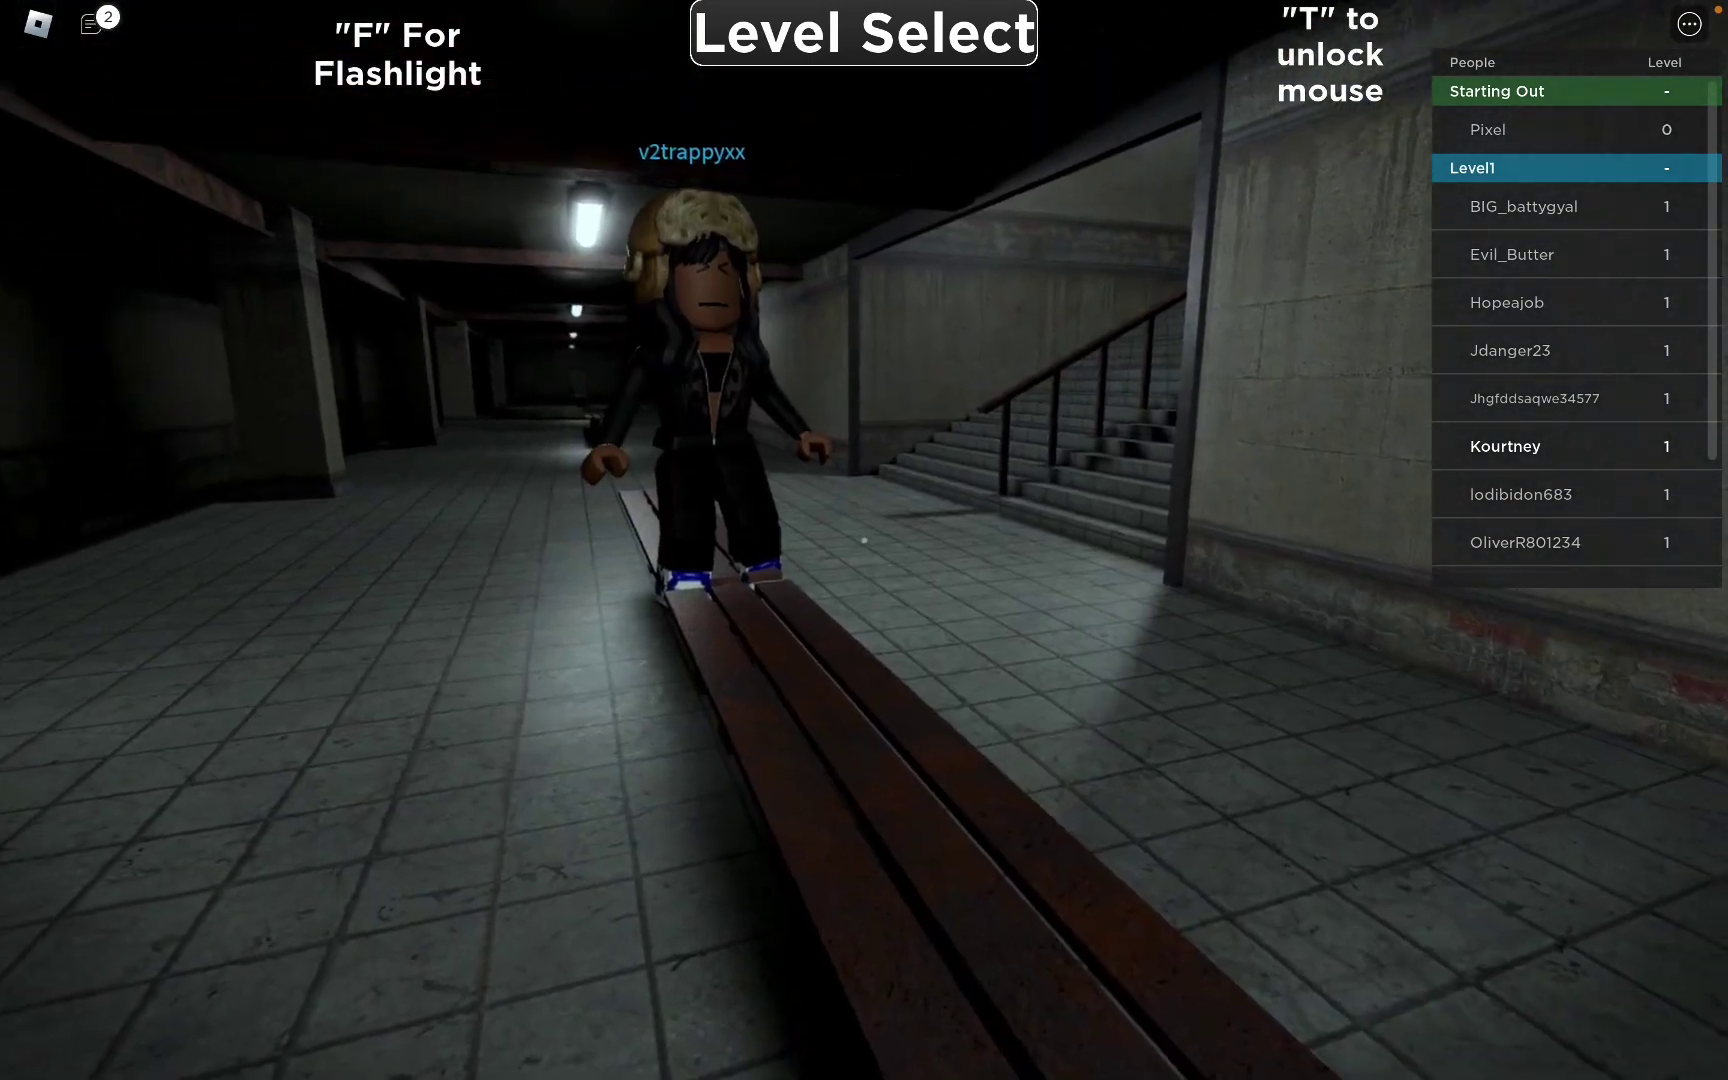
pyautogui.press('w')
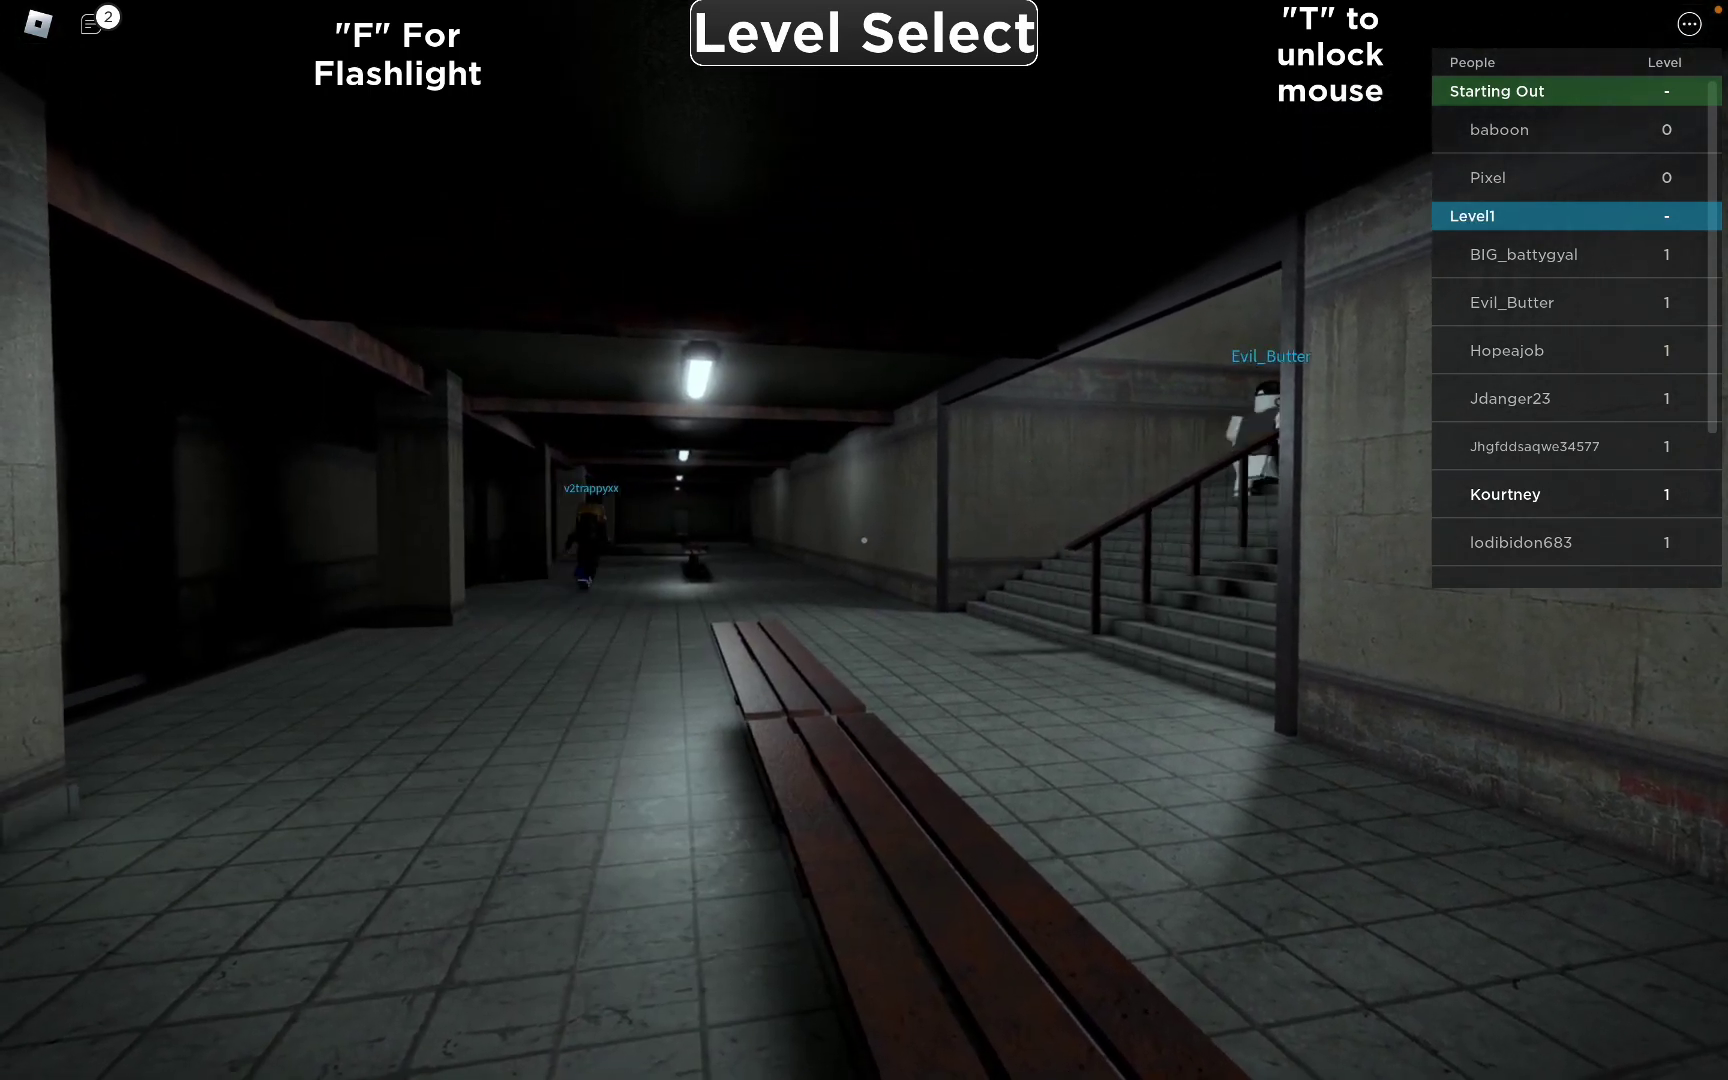
# - Open the first door, cross the mattress room, and go through the far door
pyautogui.press('w')
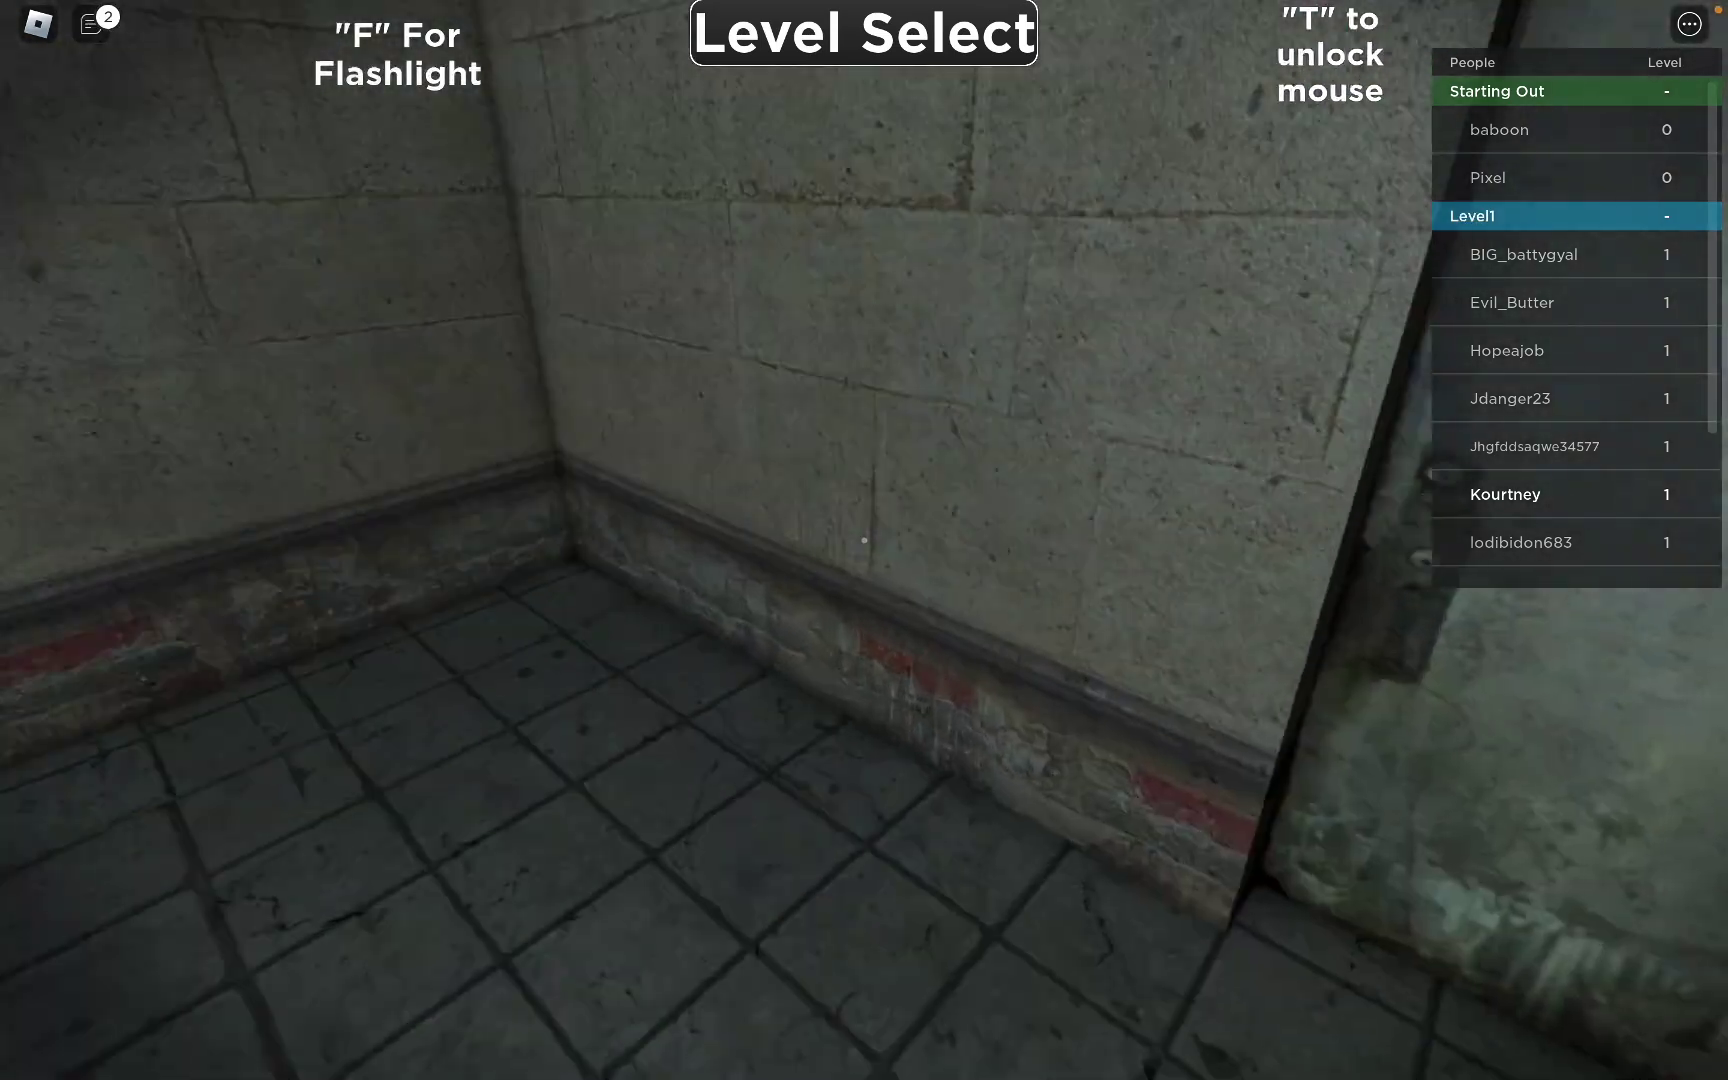
pyautogui.press('e')
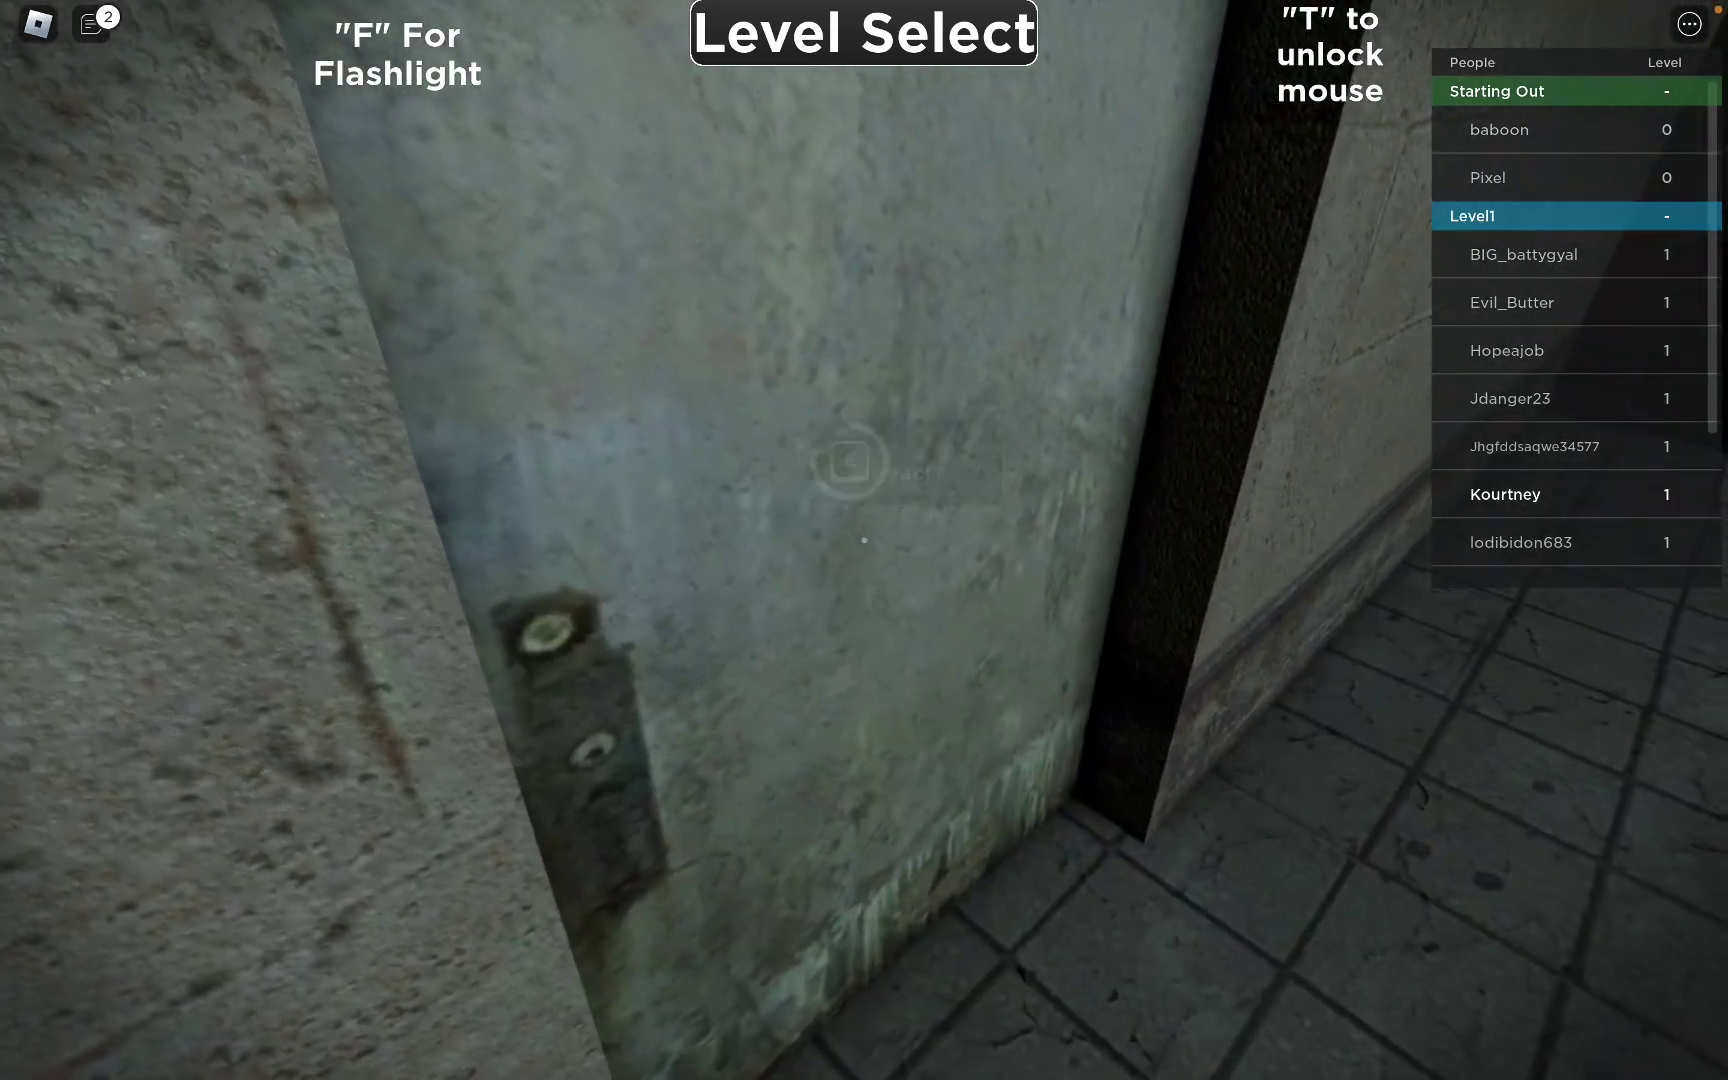
pyautogui.press('w')
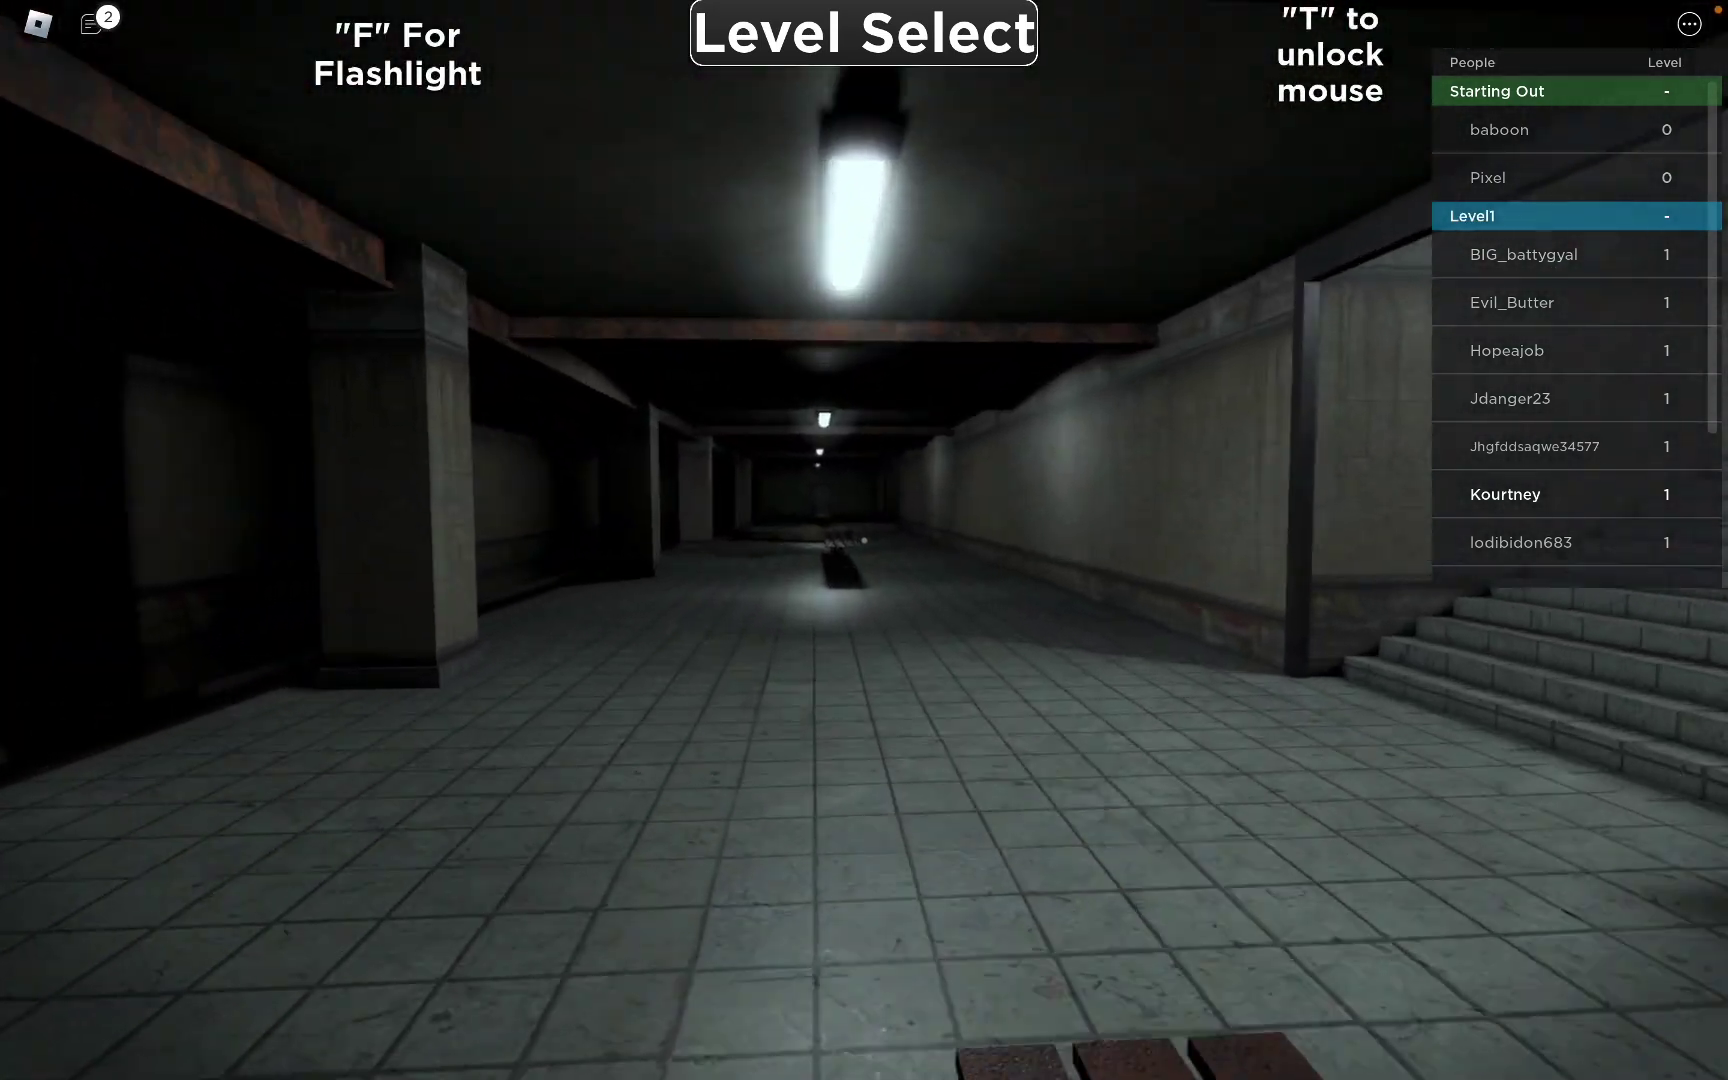
pyautogui.press('w')
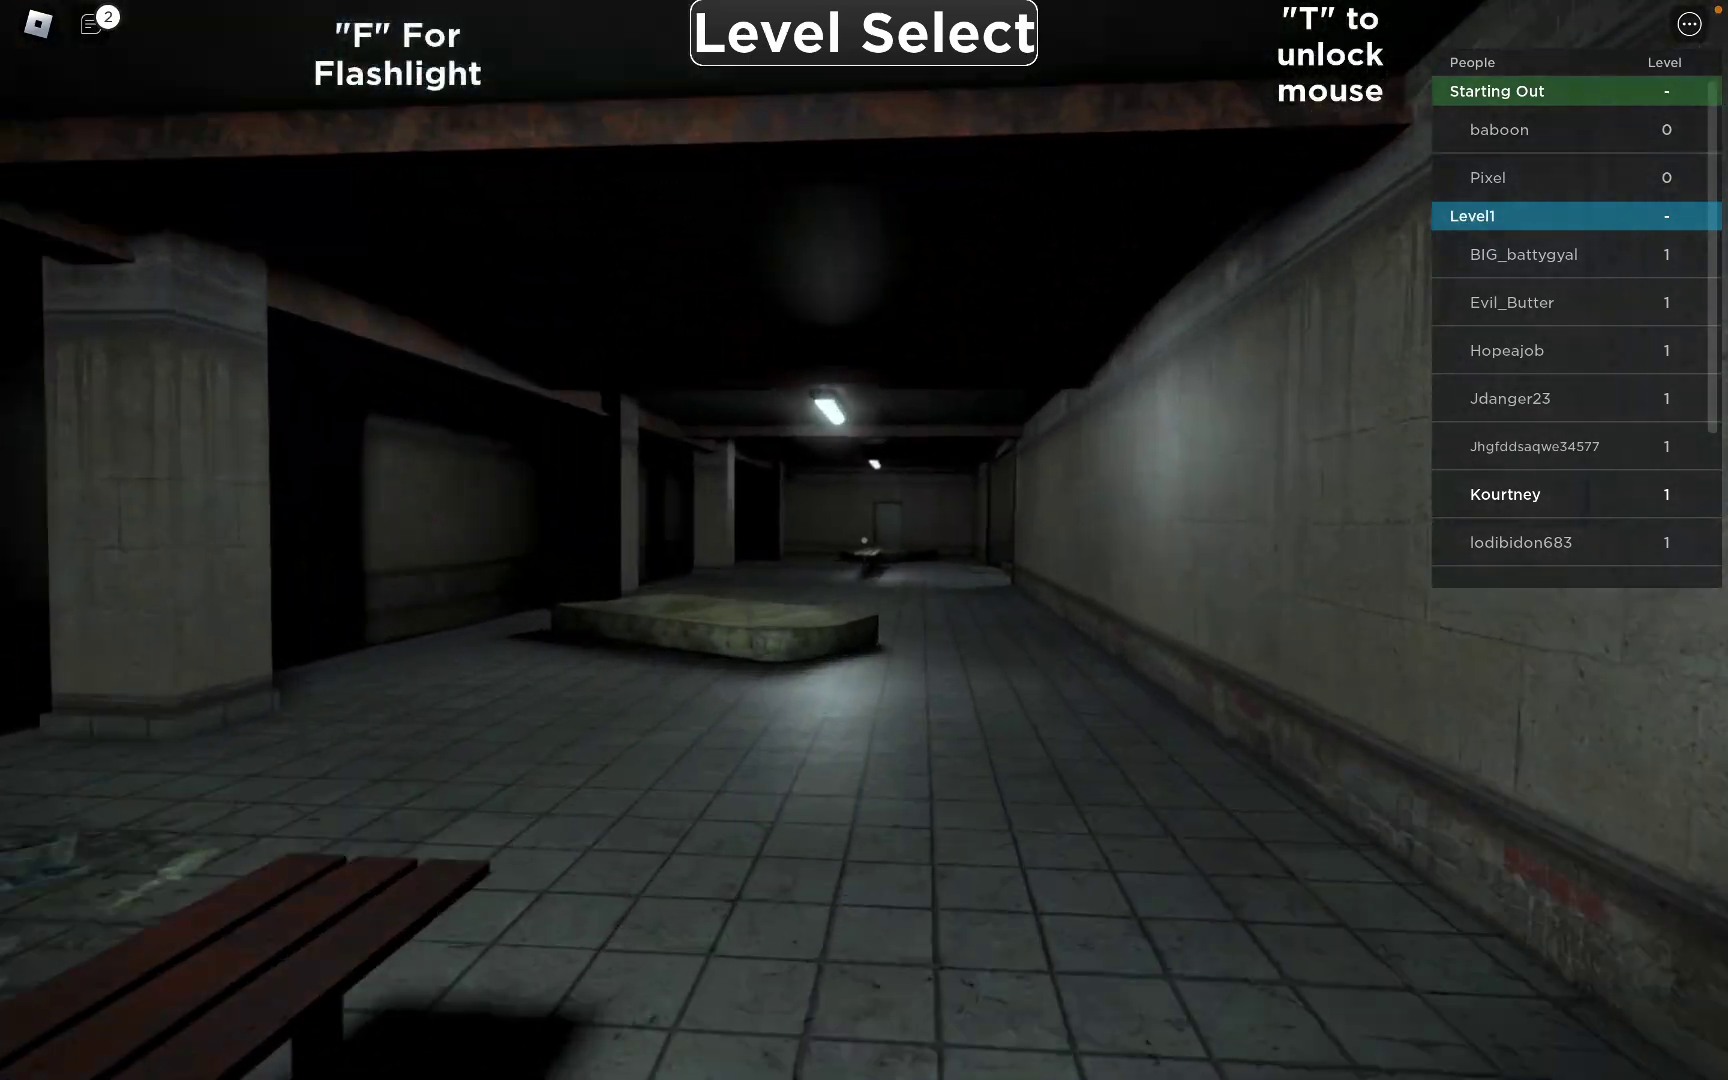
pyautogui.press('w')
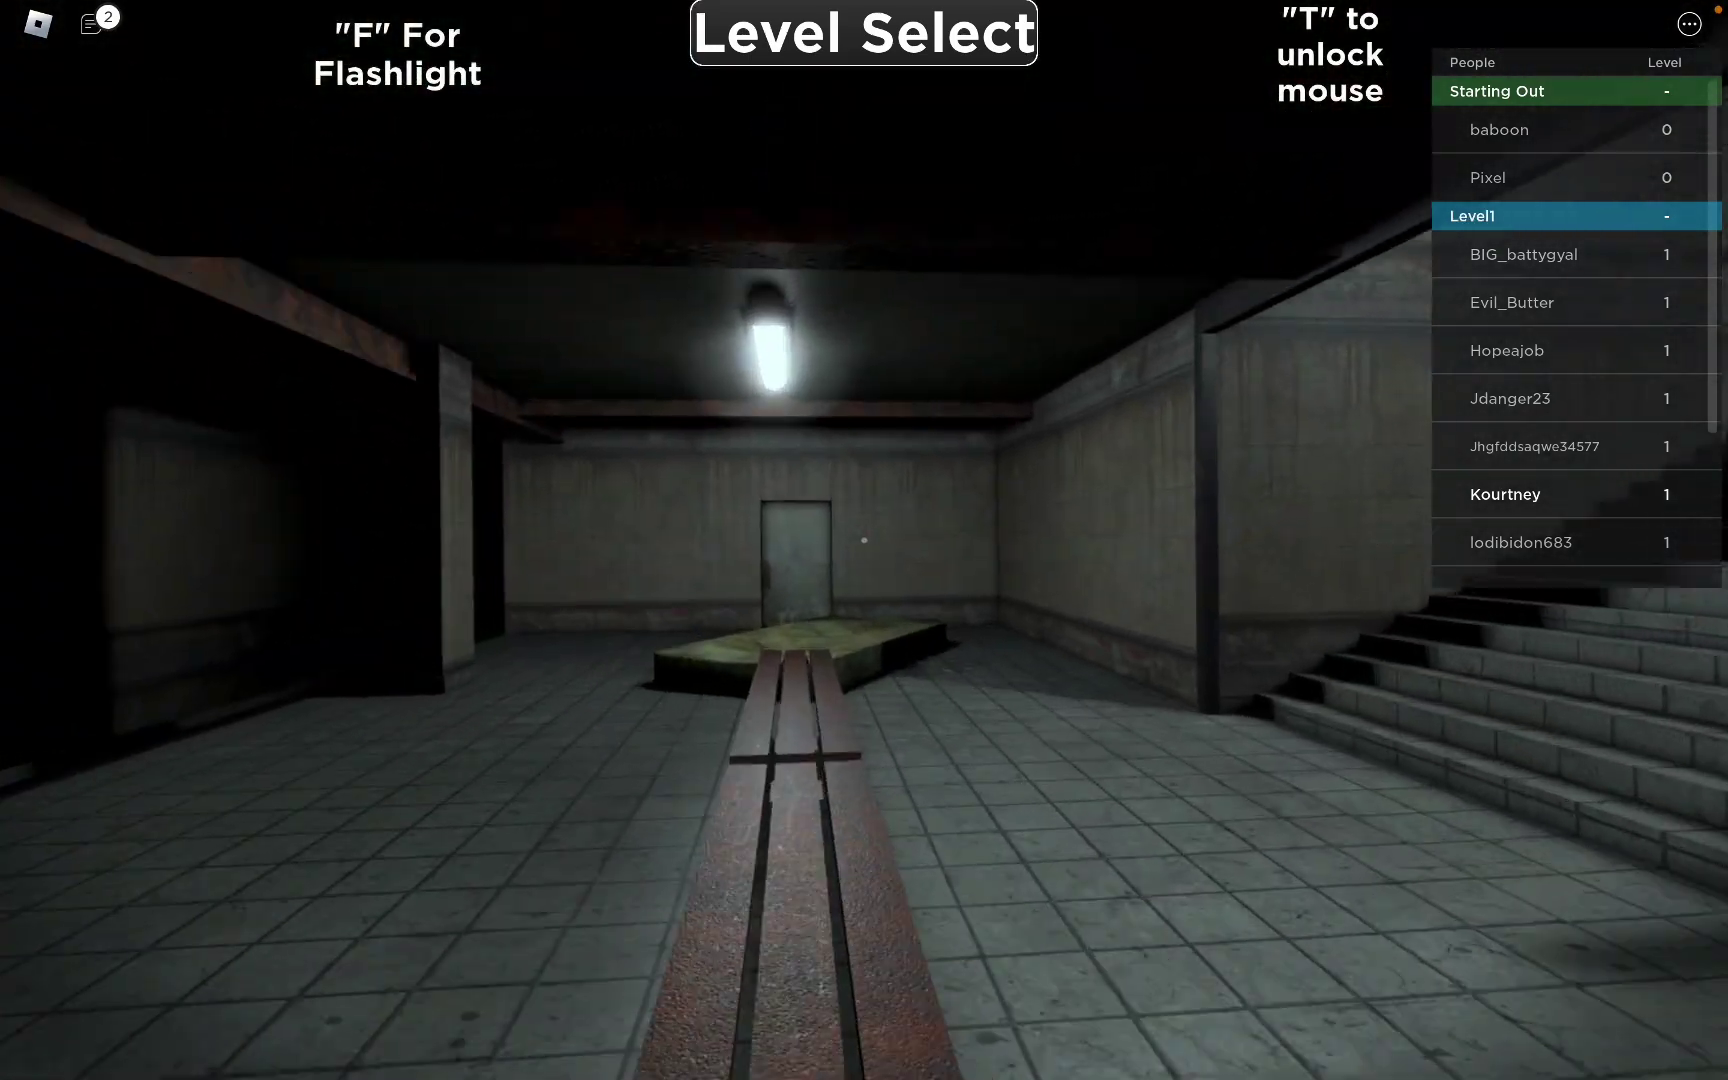
pyautogui.press('w')
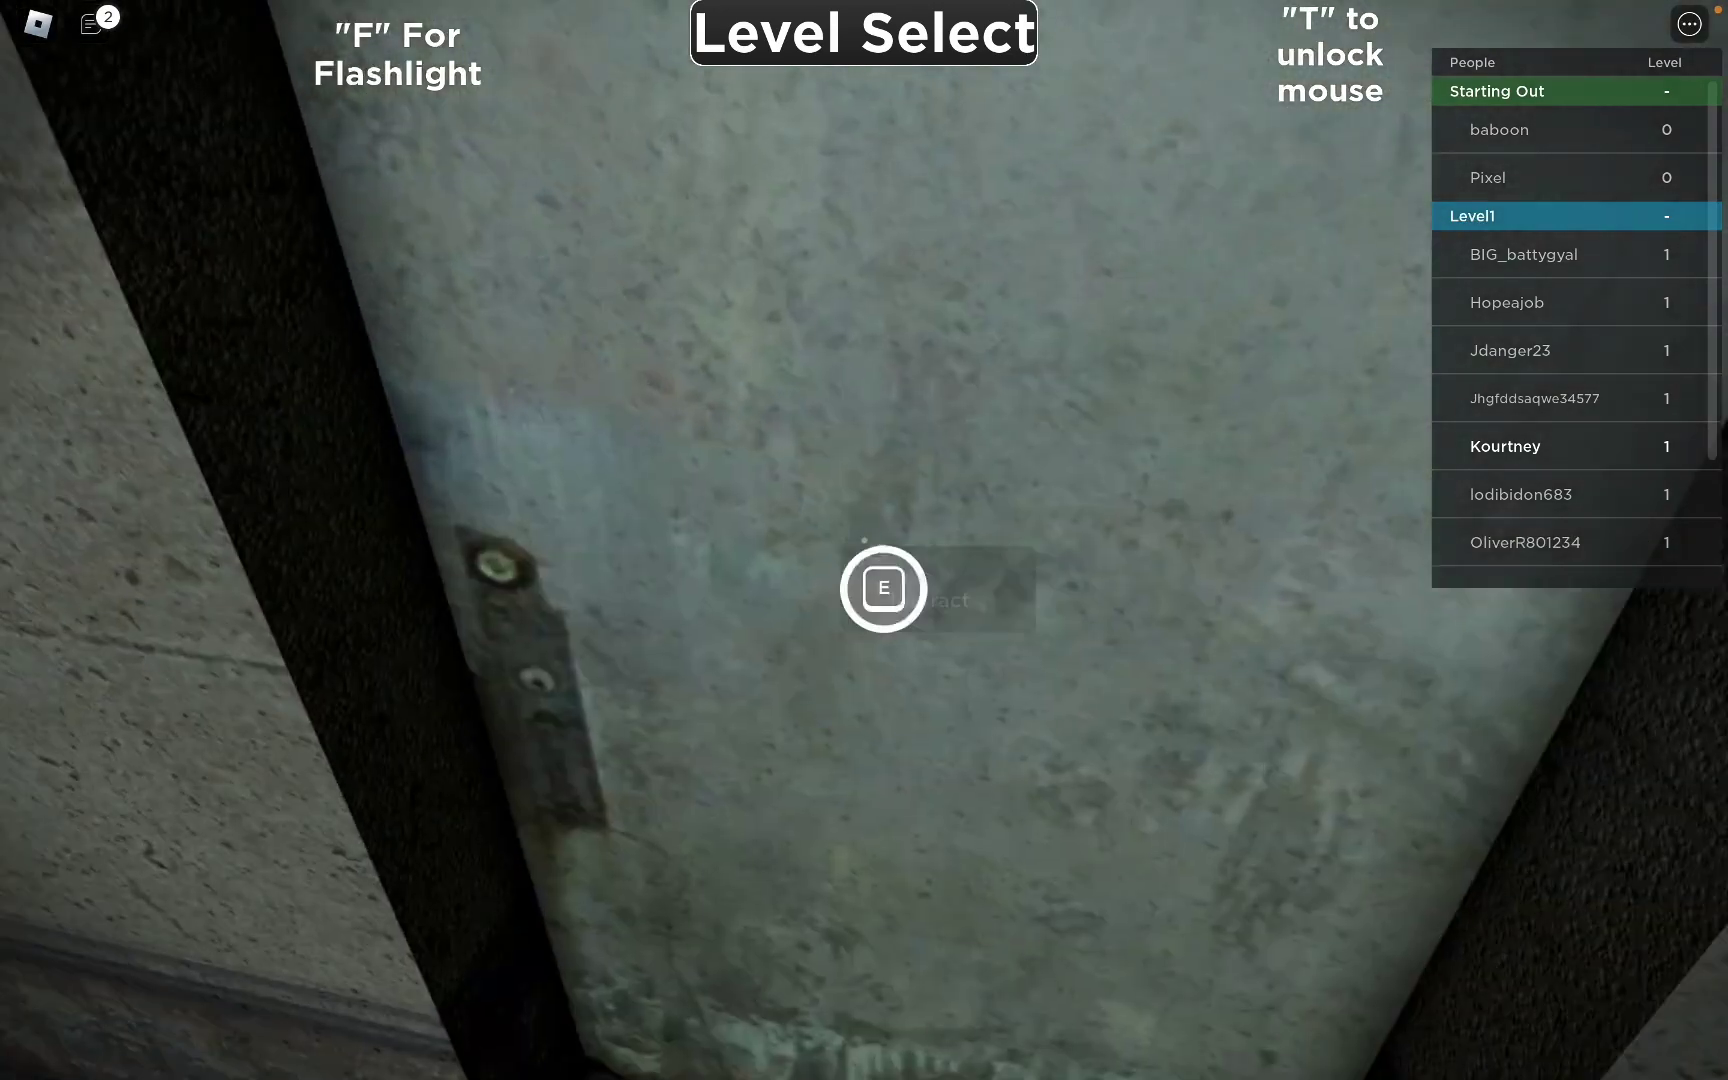
pyautogui.press('e')
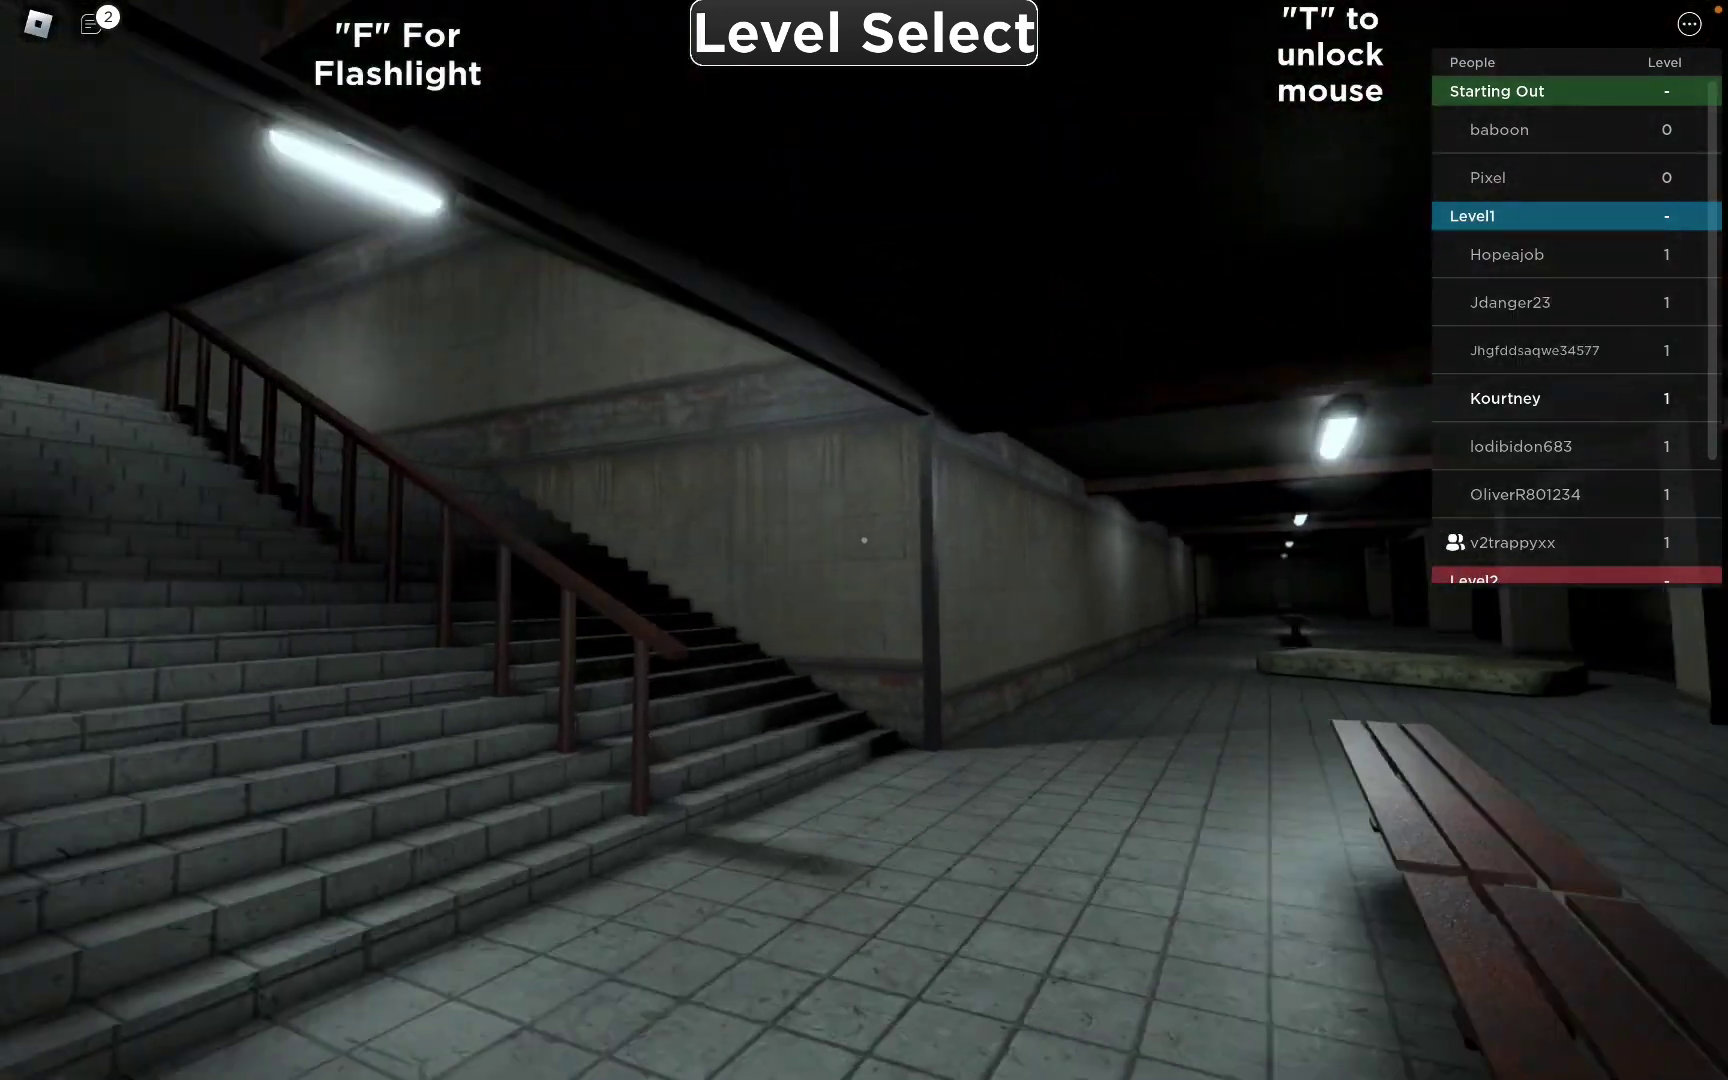
# - Climb to the upper corridor and explore the dark garage room by the railing
pyautogui.press('w')
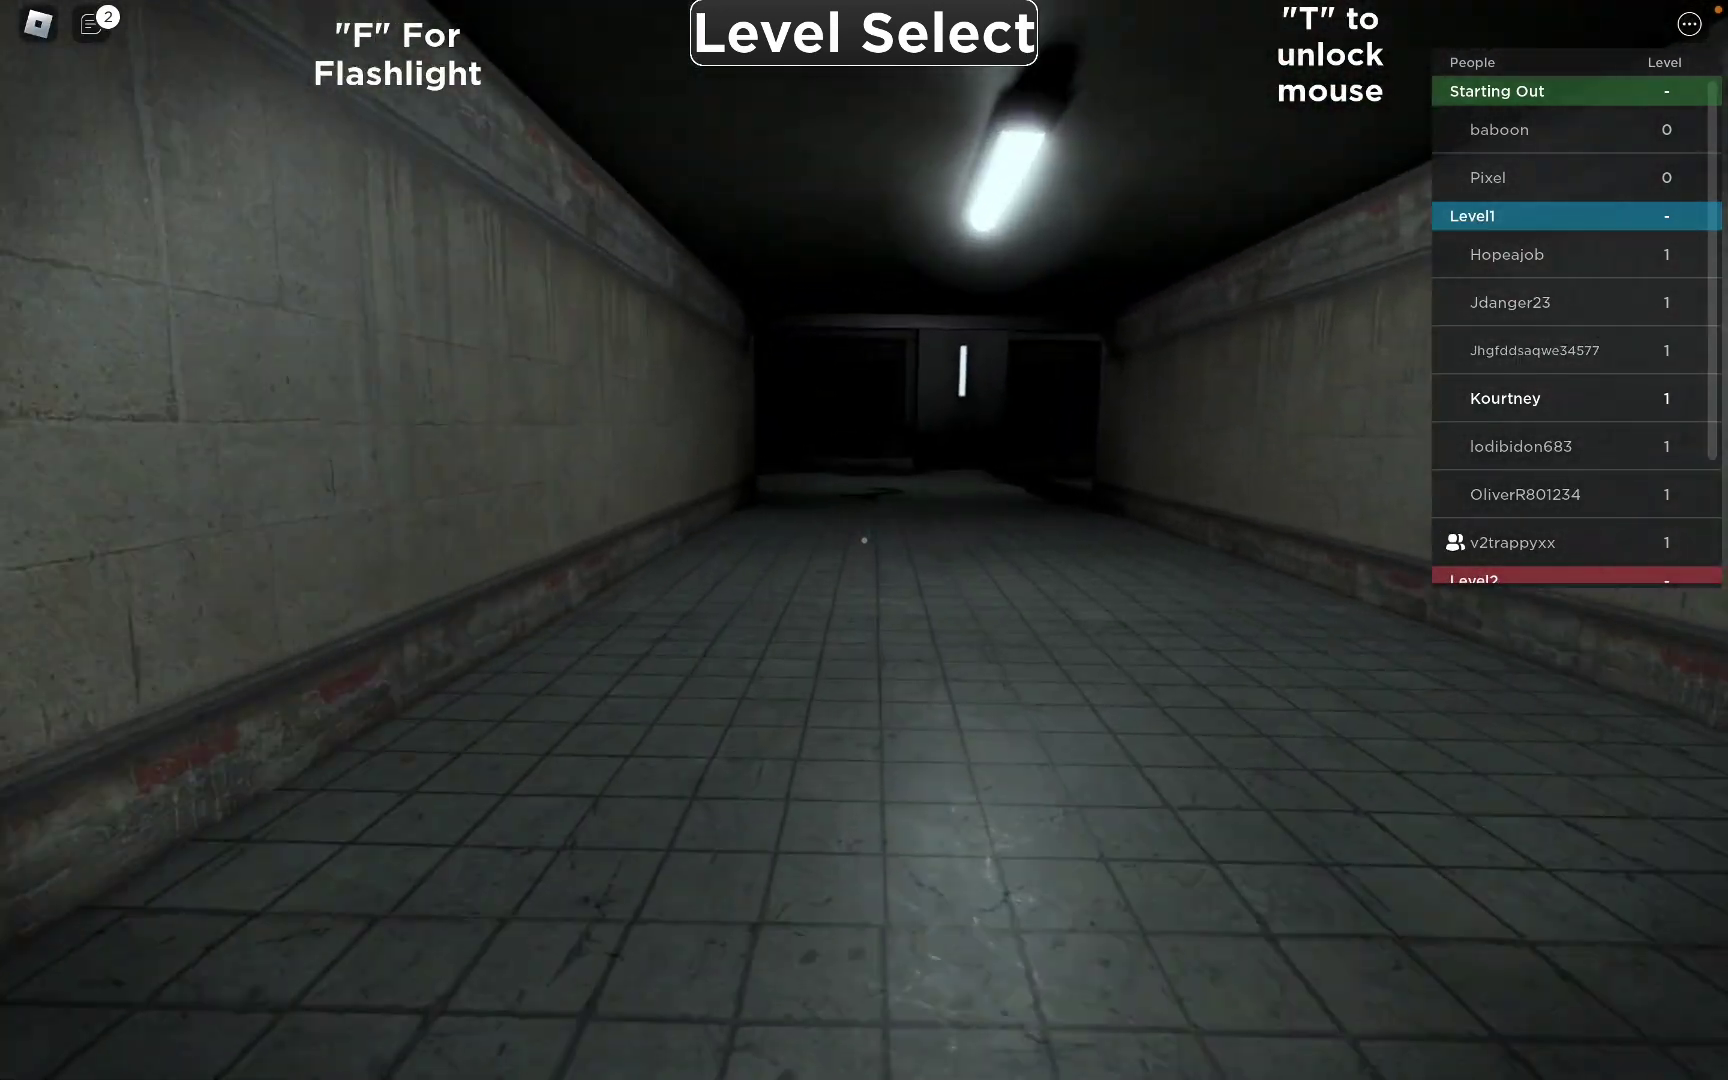
pyautogui.press('w')
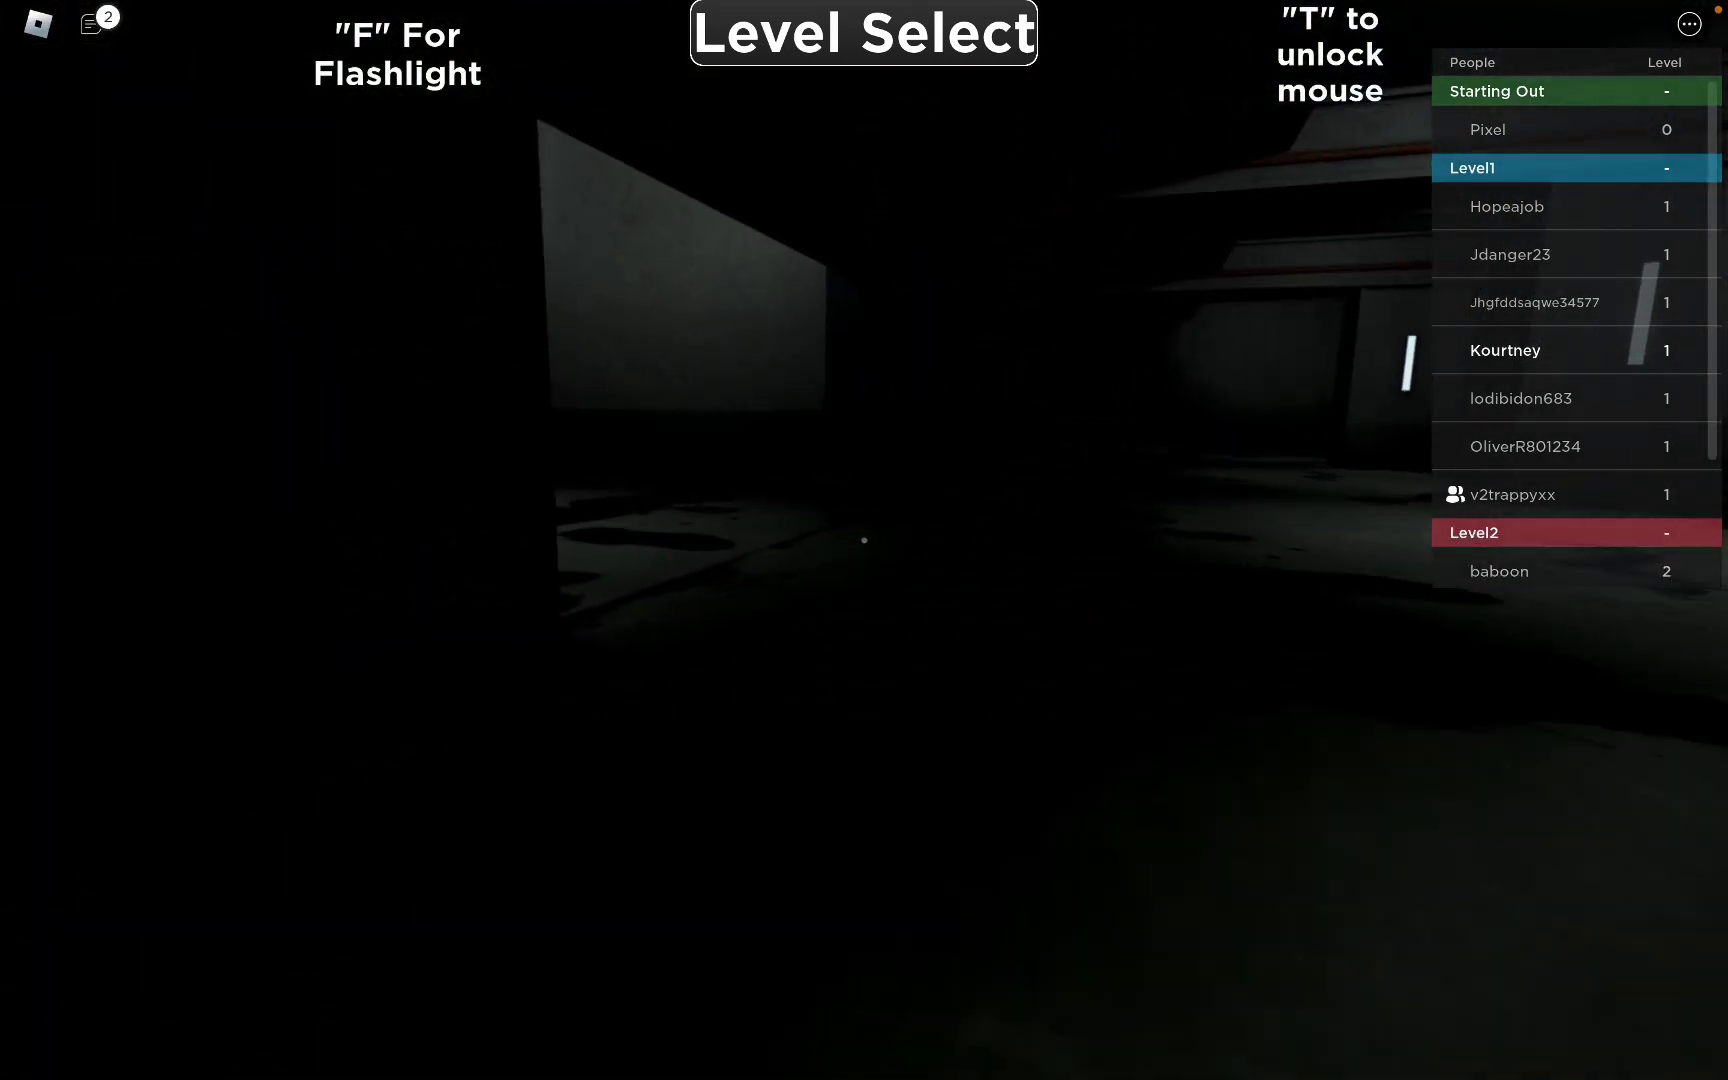
pyautogui.press('w')
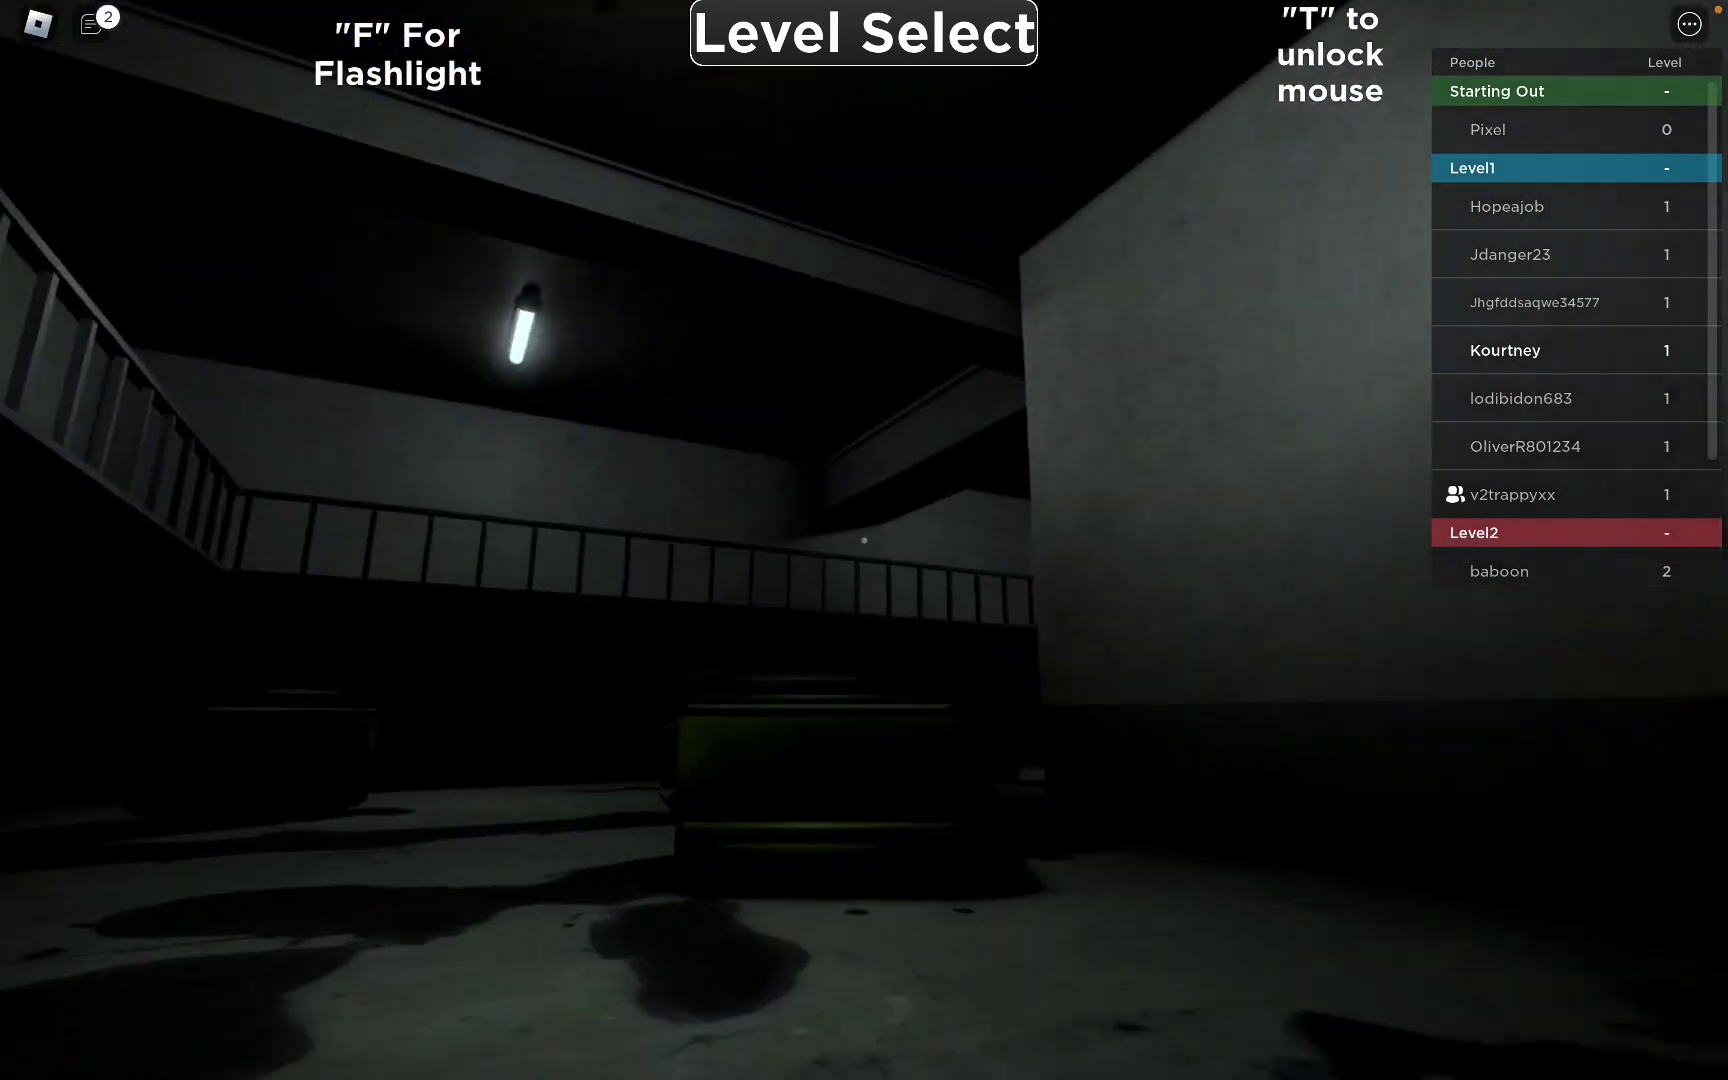
pyautogui.press('w')
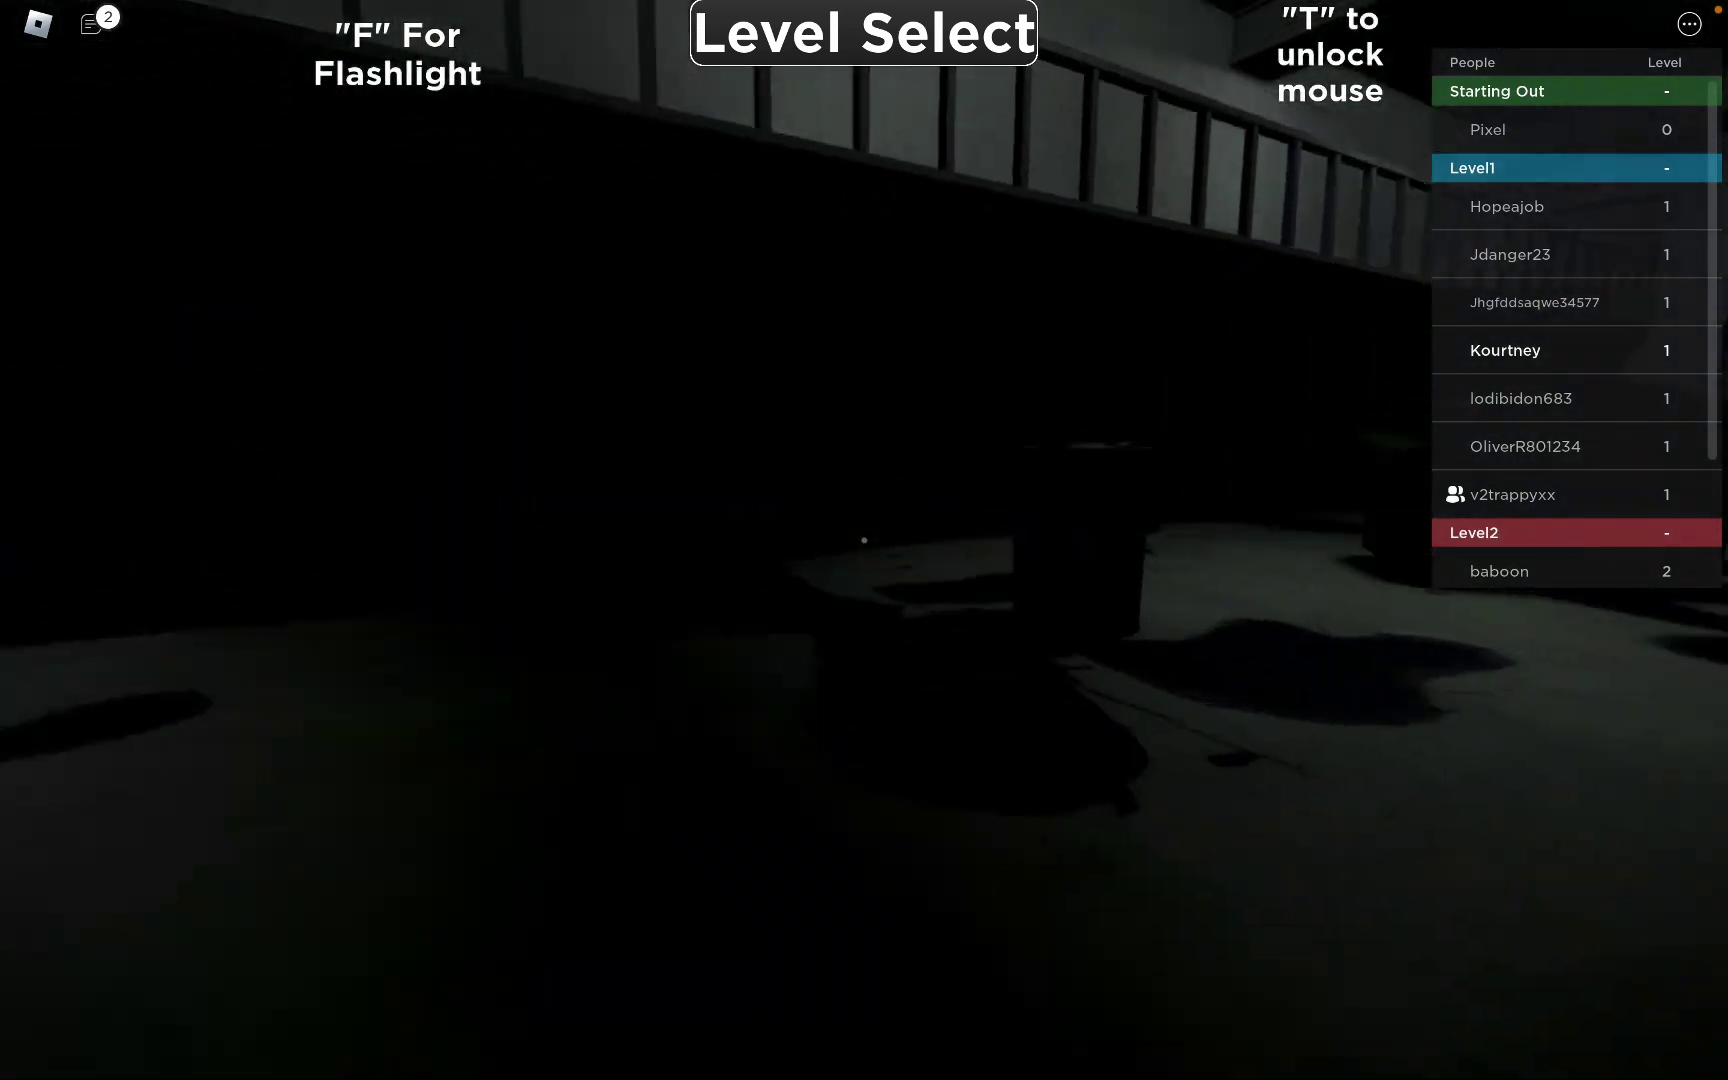
pyautogui.press('w')
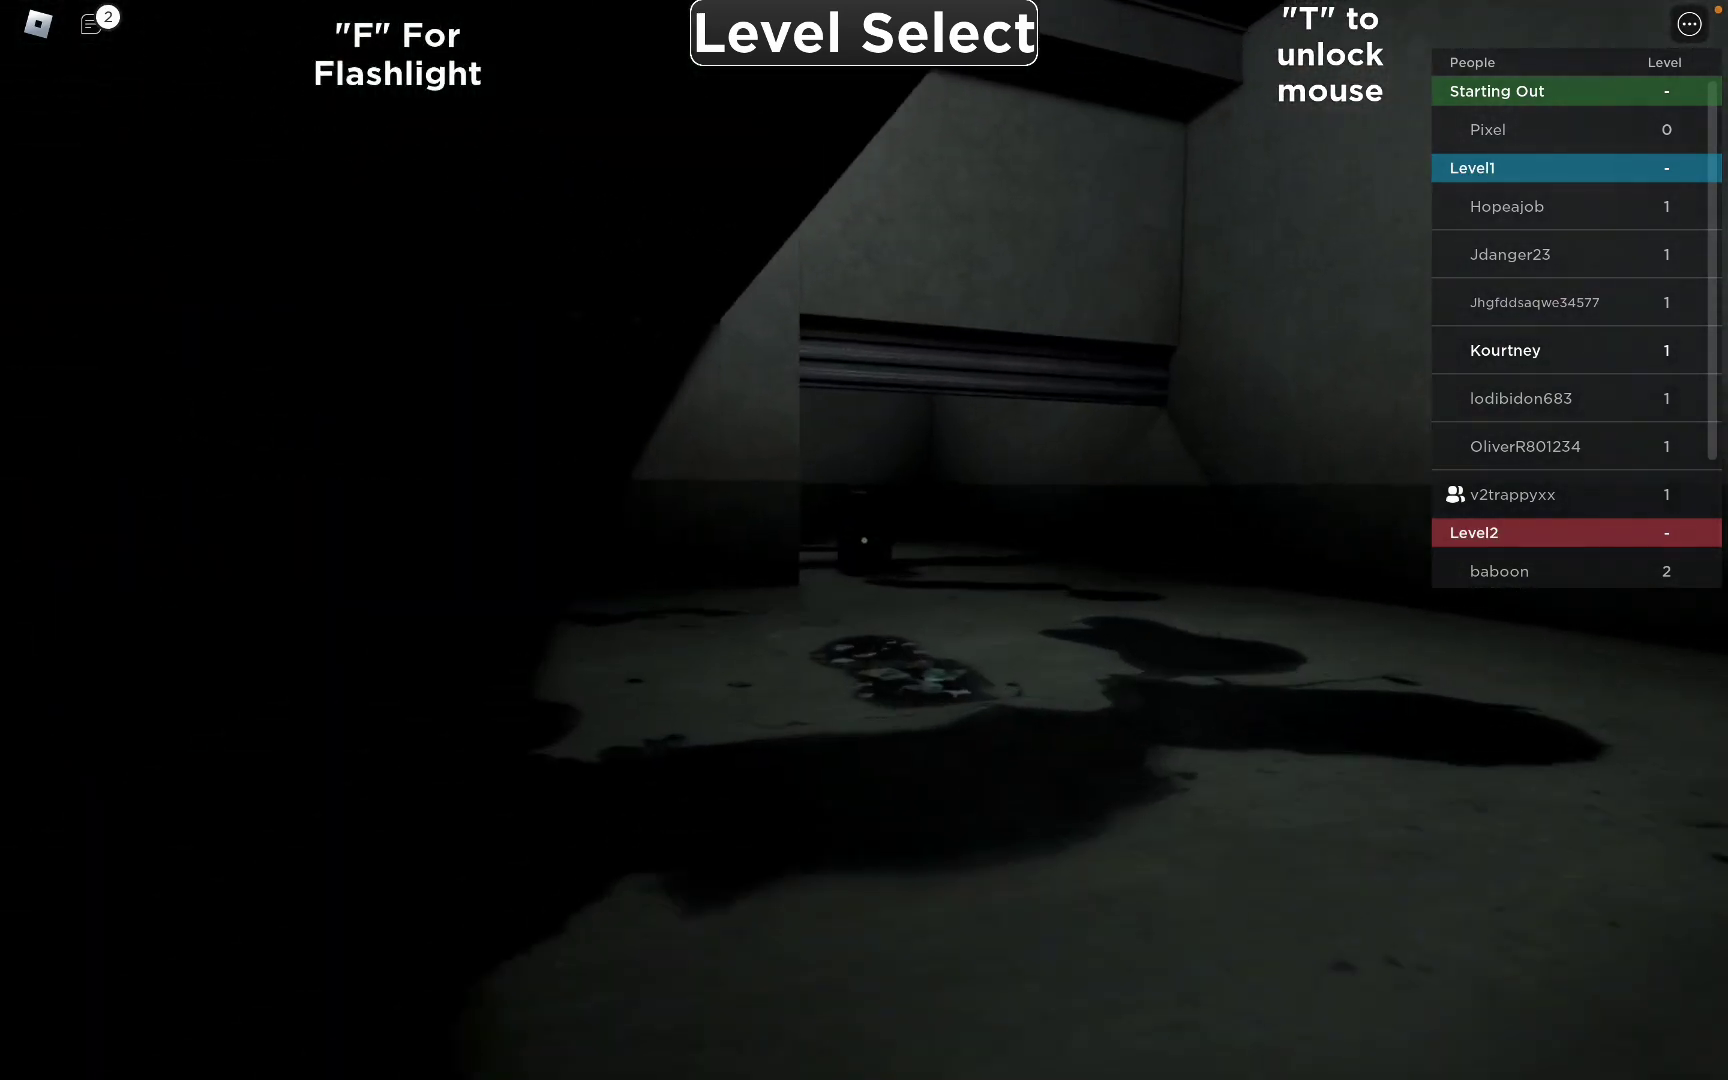
# - Climb the stairs to the lit railed corridor and face the shutter's red panel
pyautogui.press('w')
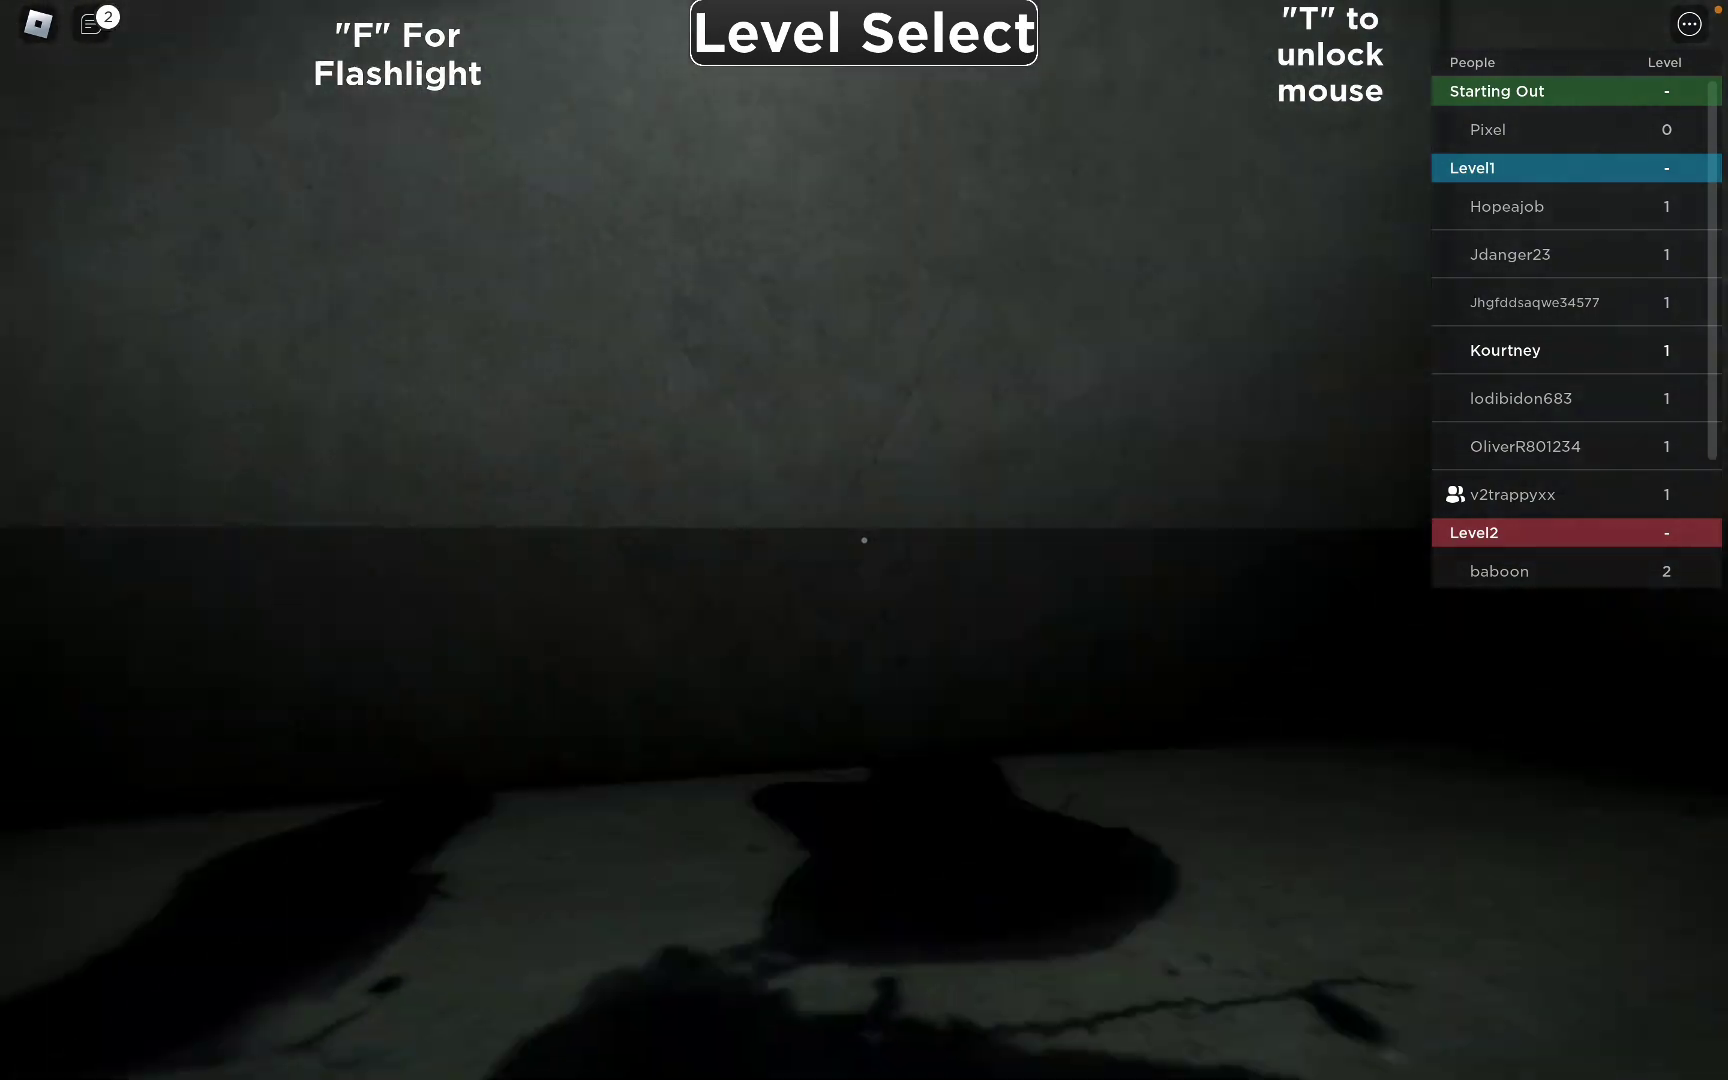
pyautogui.press('w')
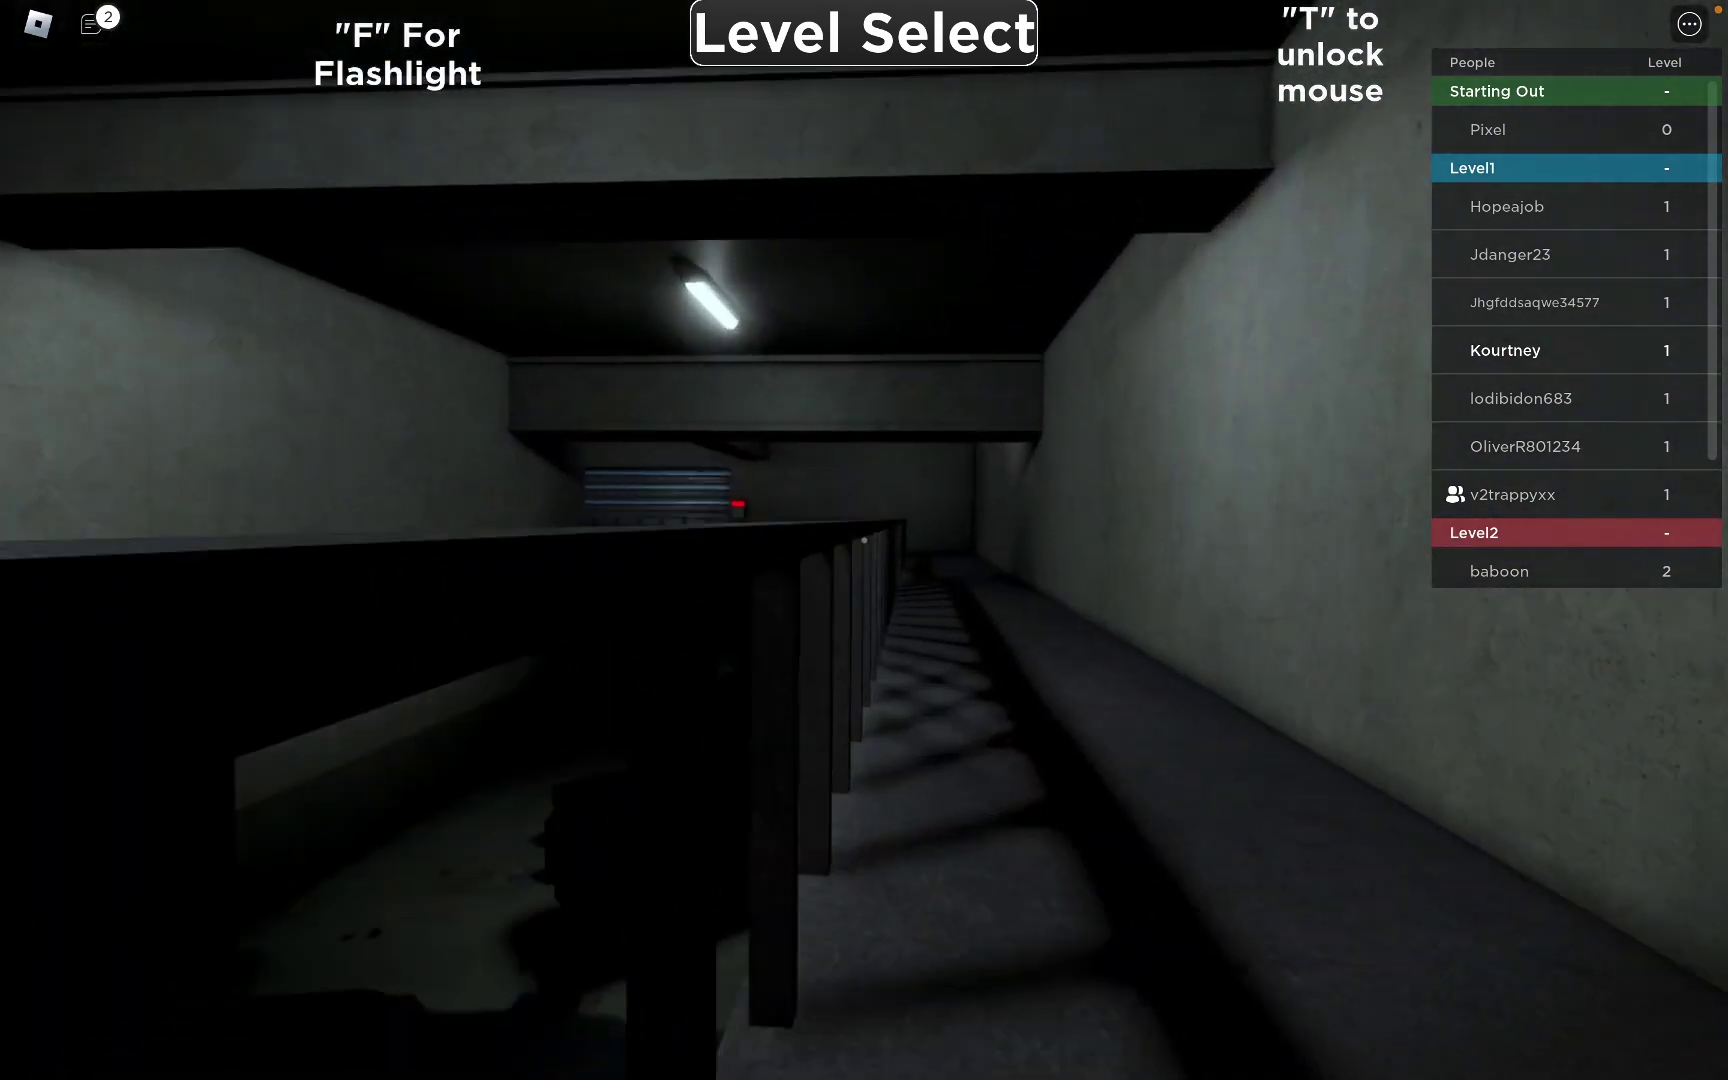
pyautogui.press('w')
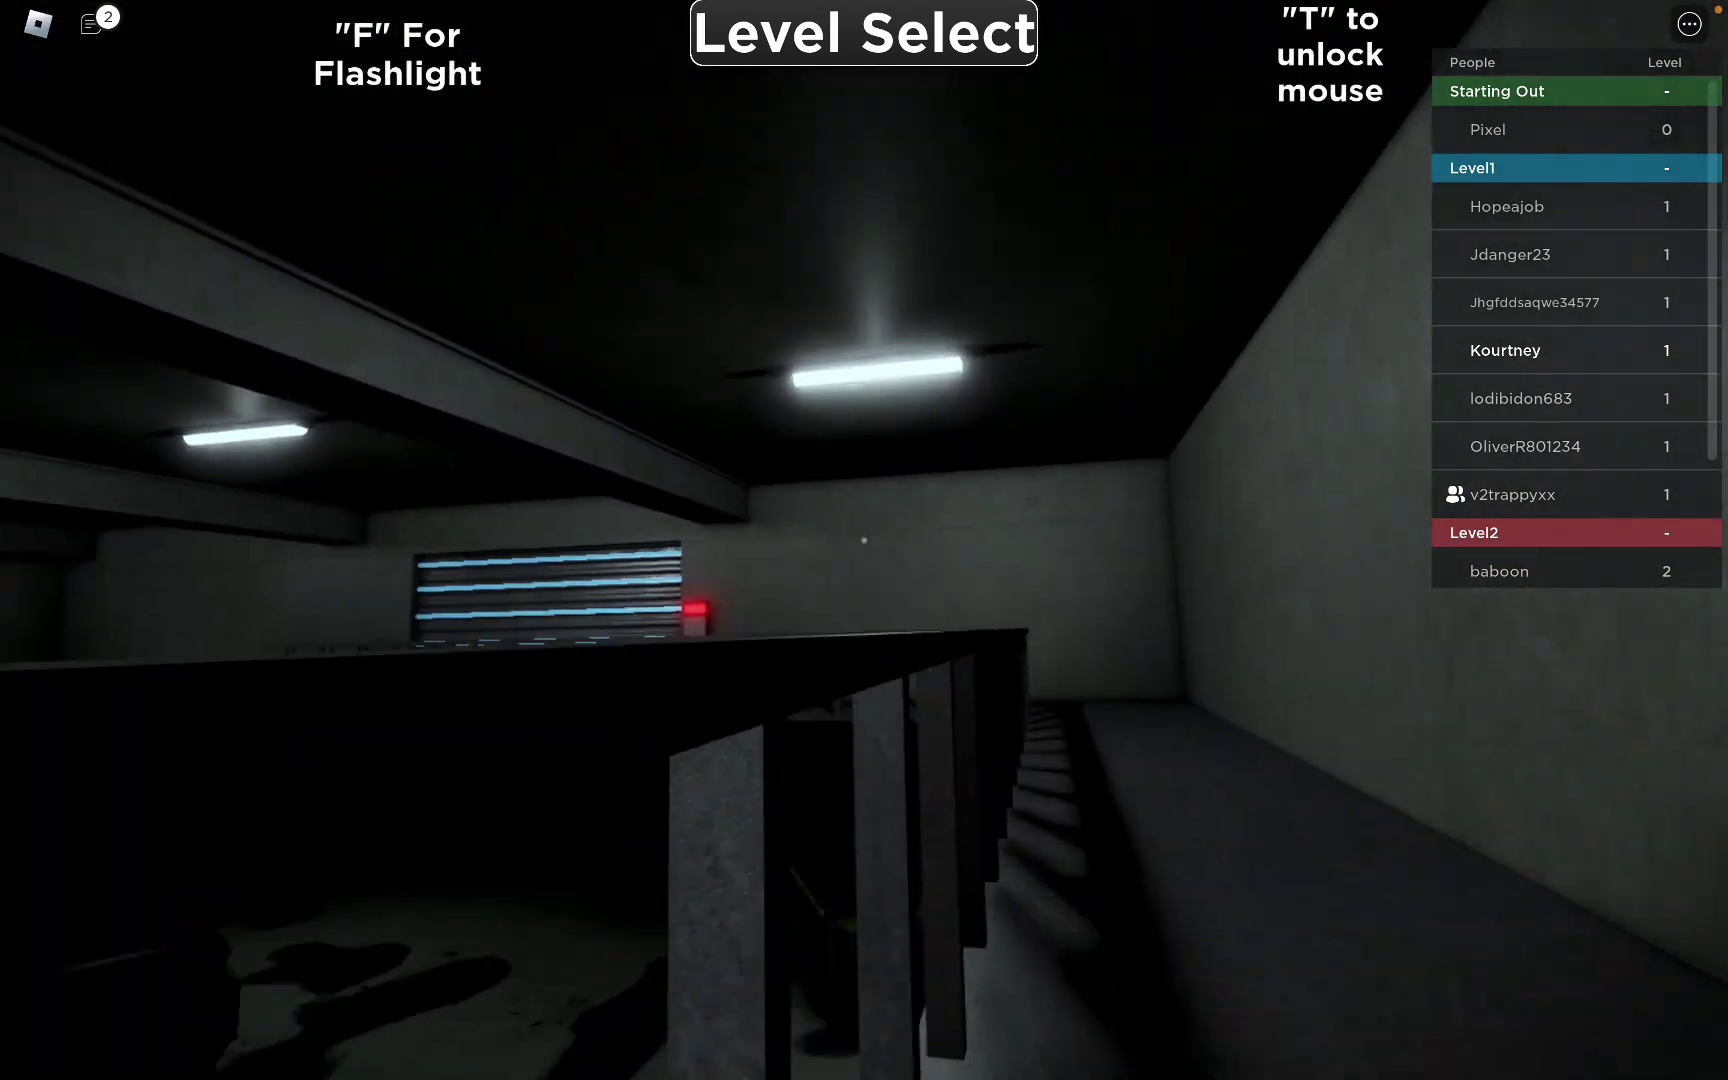
pyautogui.press('w')
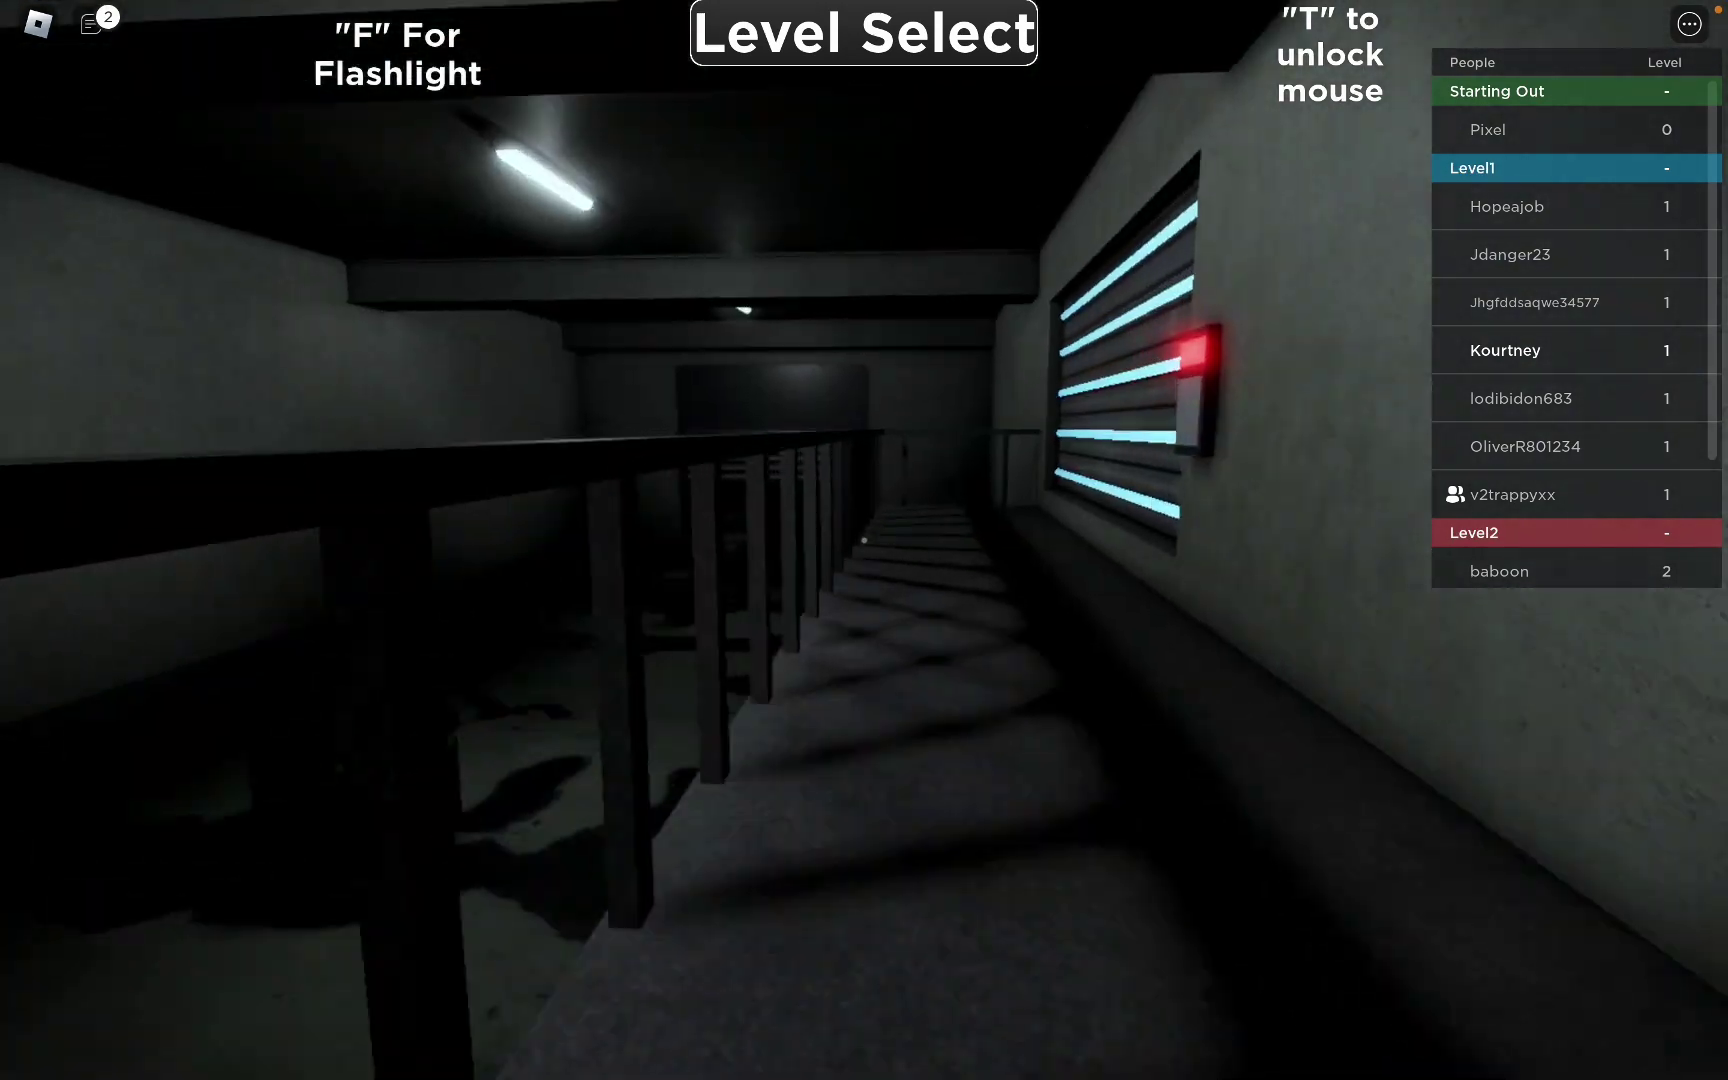
# - Hold E at the shutter panel until it turns green, then move along the shutter wall
pyautogui.press('w')
pyautogui.press('e')
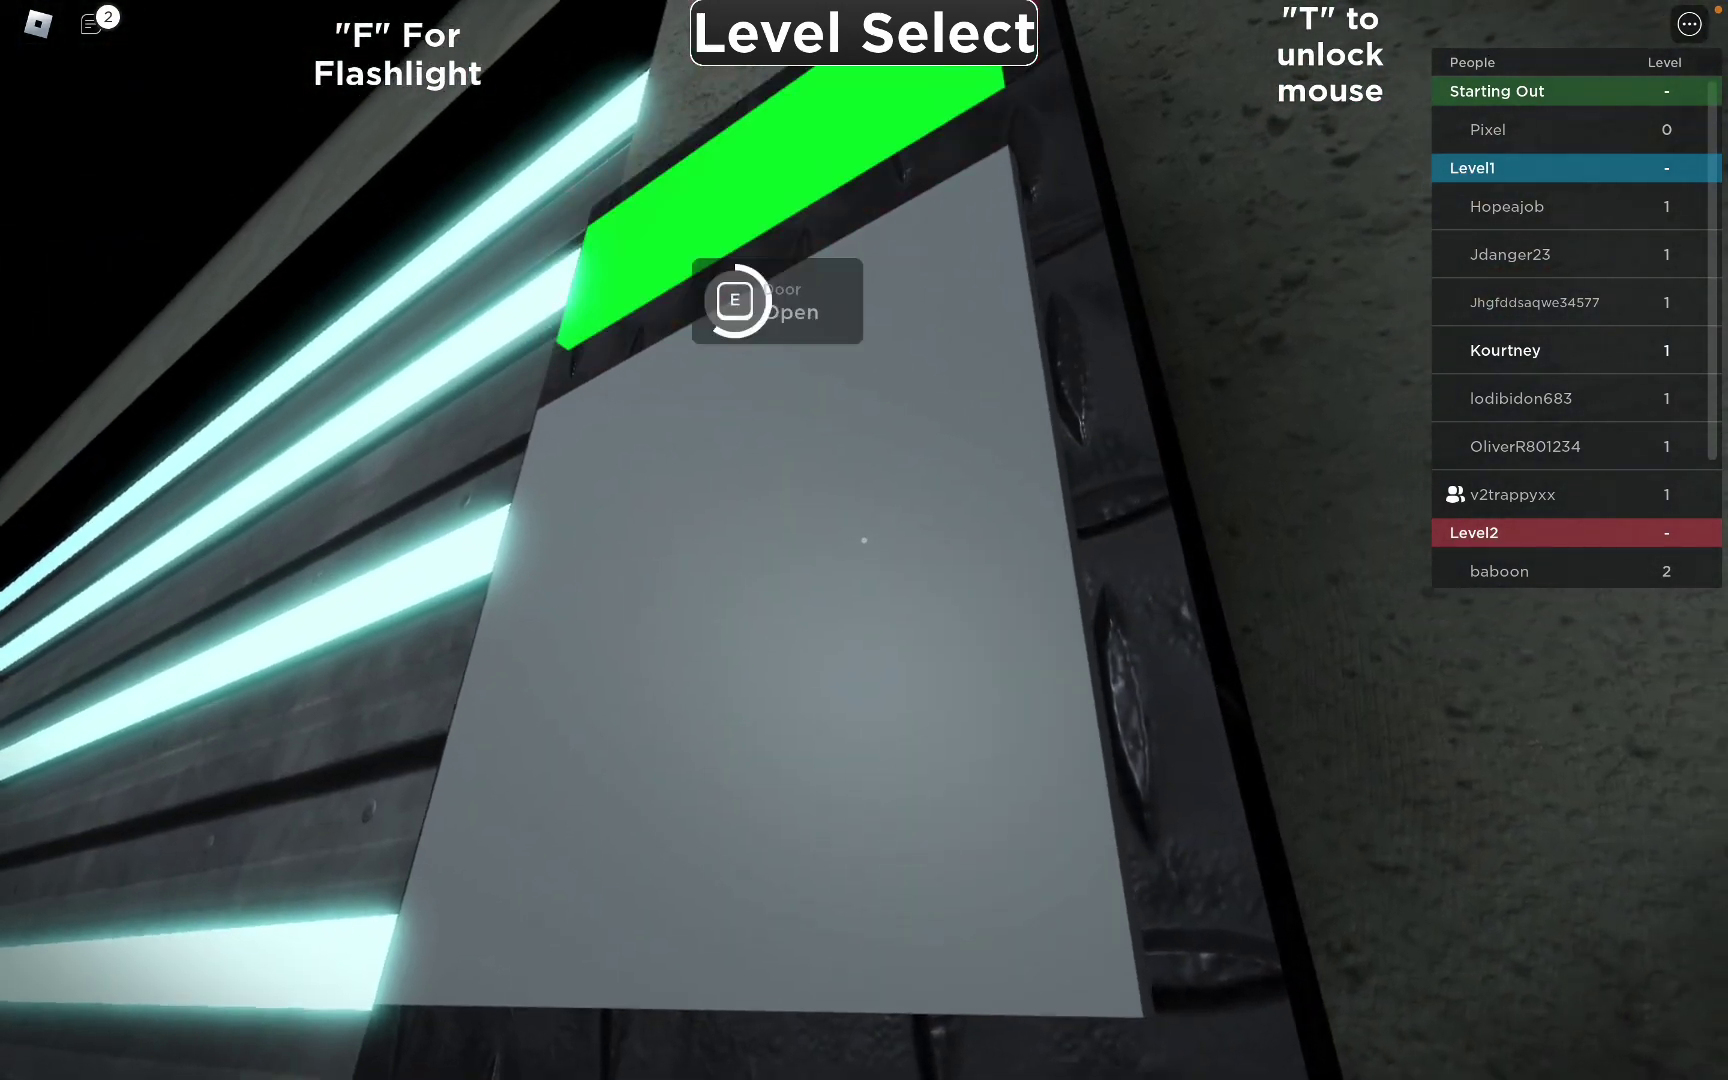
pyautogui.press('w')
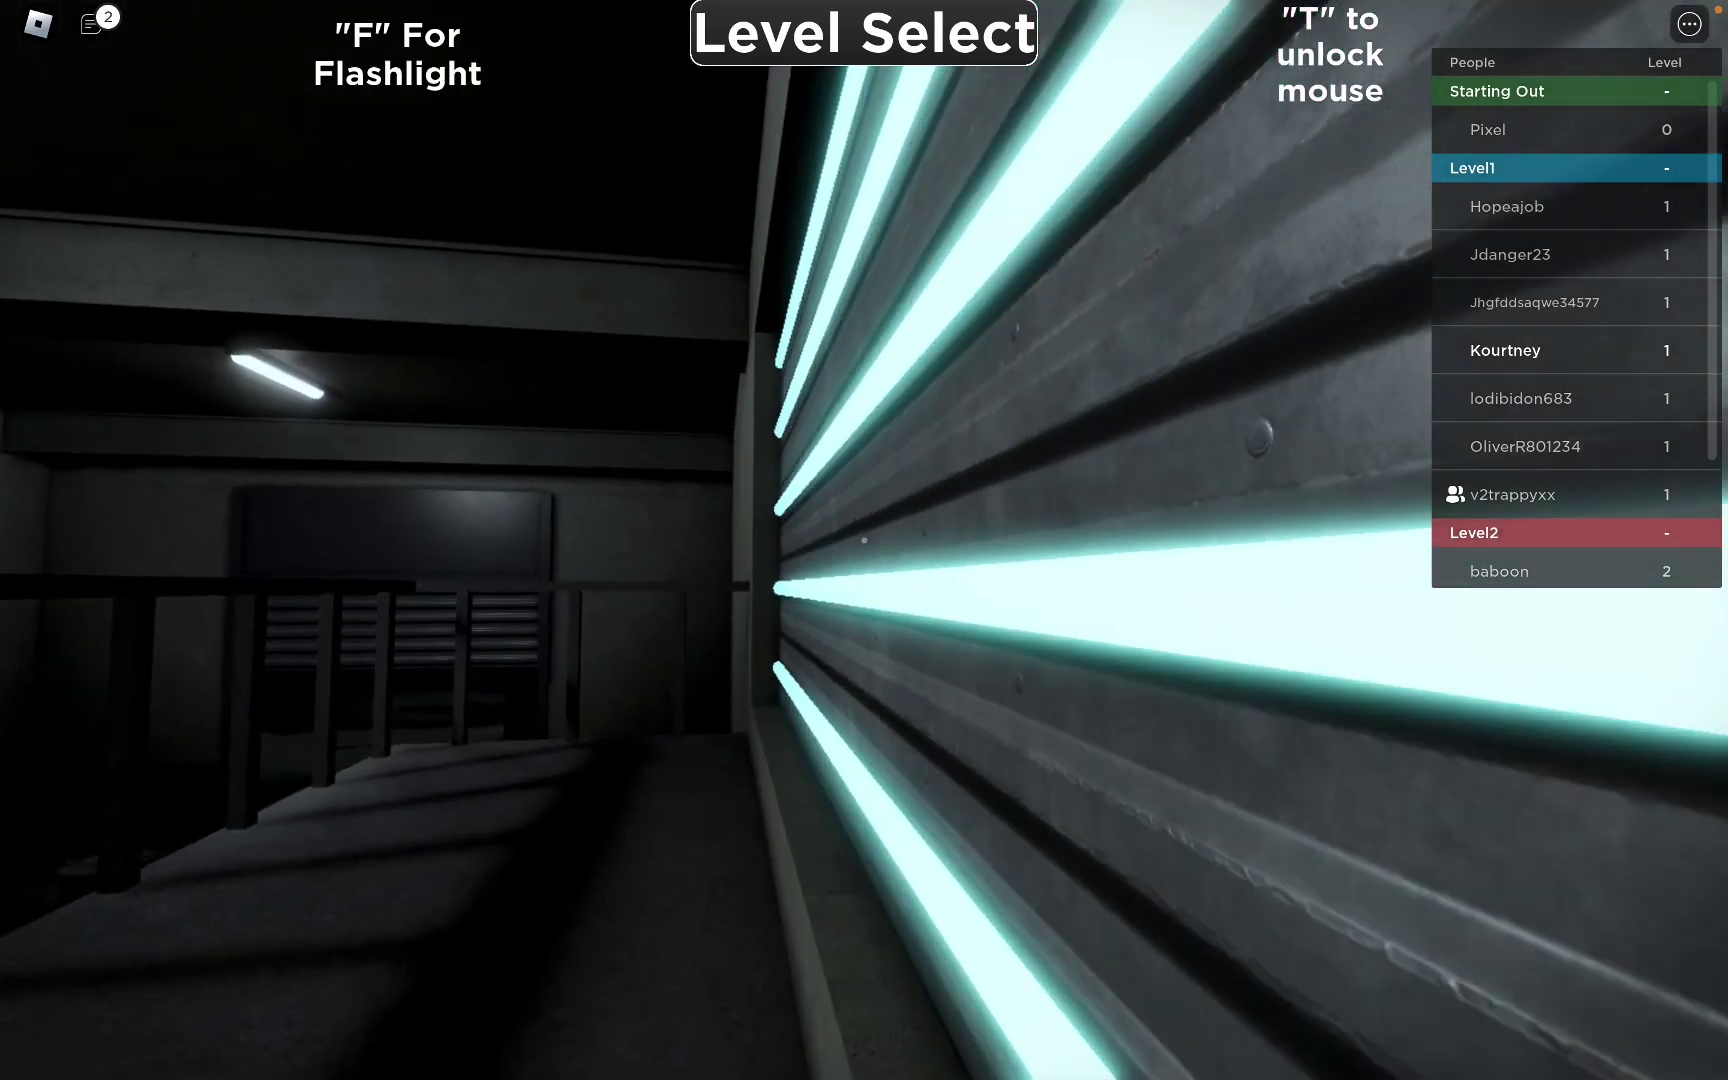
pyautogui.press('w')
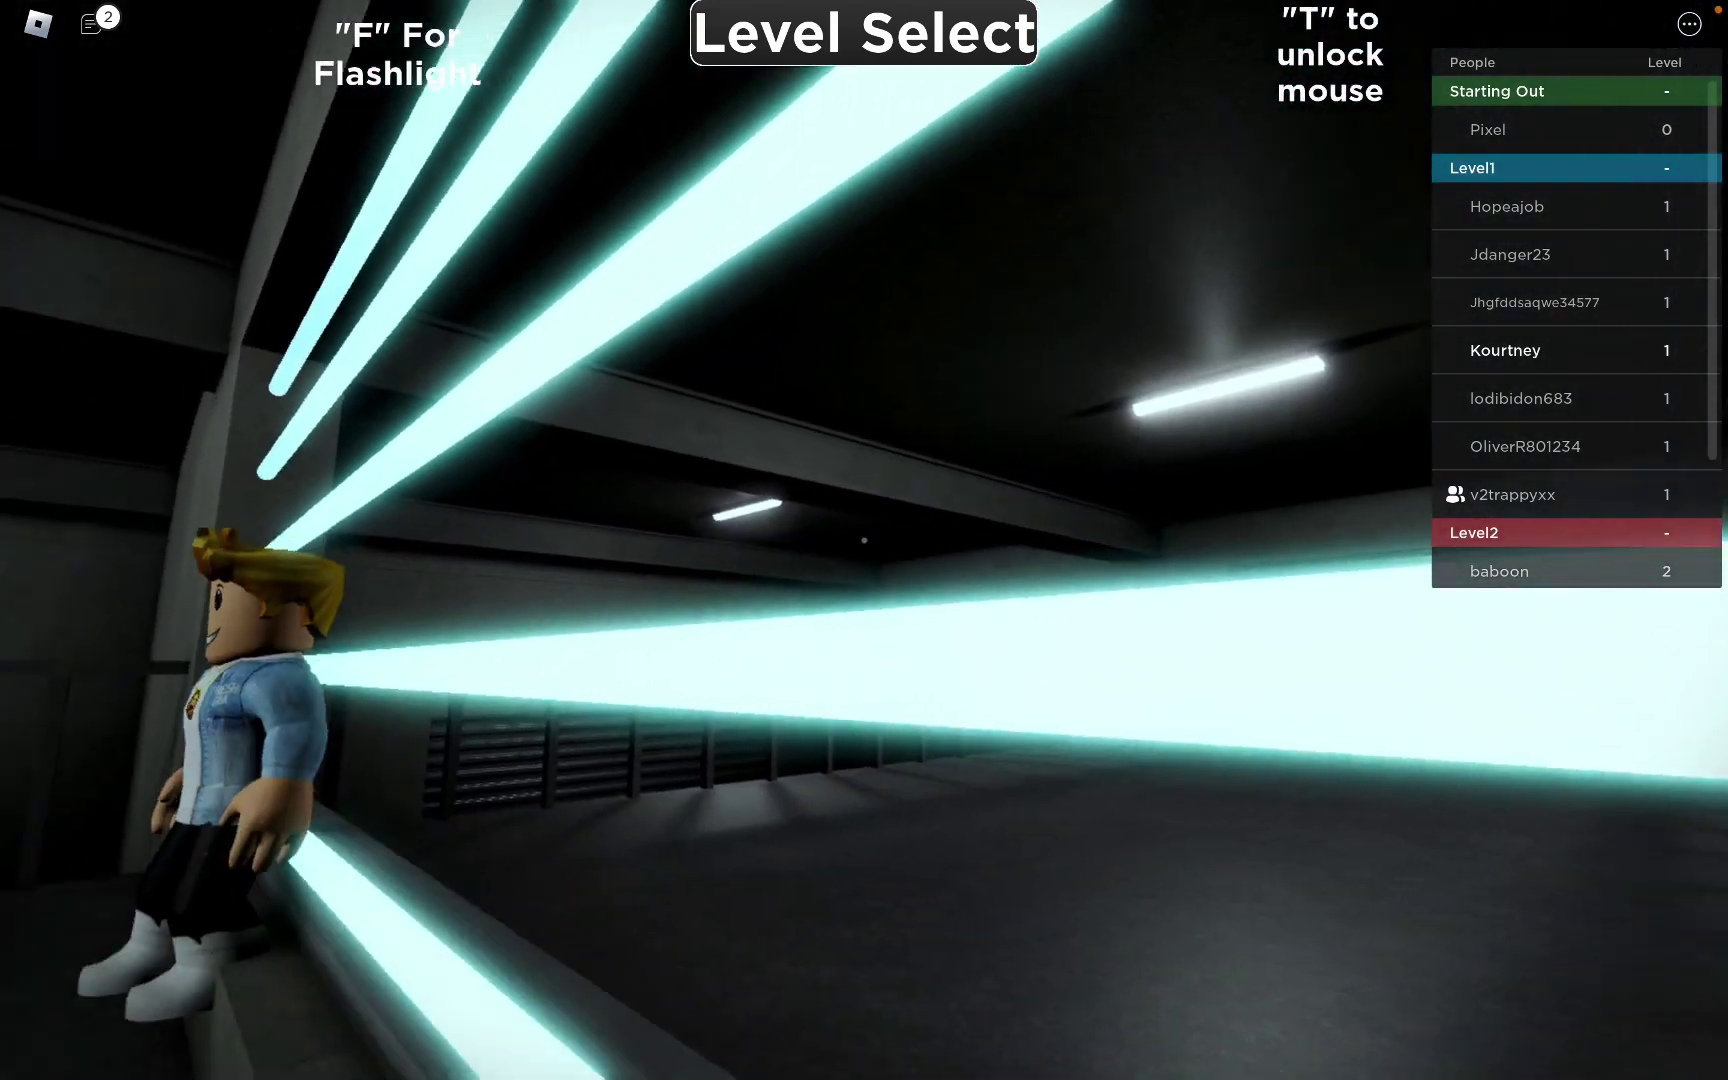
# - Inspect the second red-lit shutter panel, then walk back past the lit window to the railing
pyautogui.press('w')
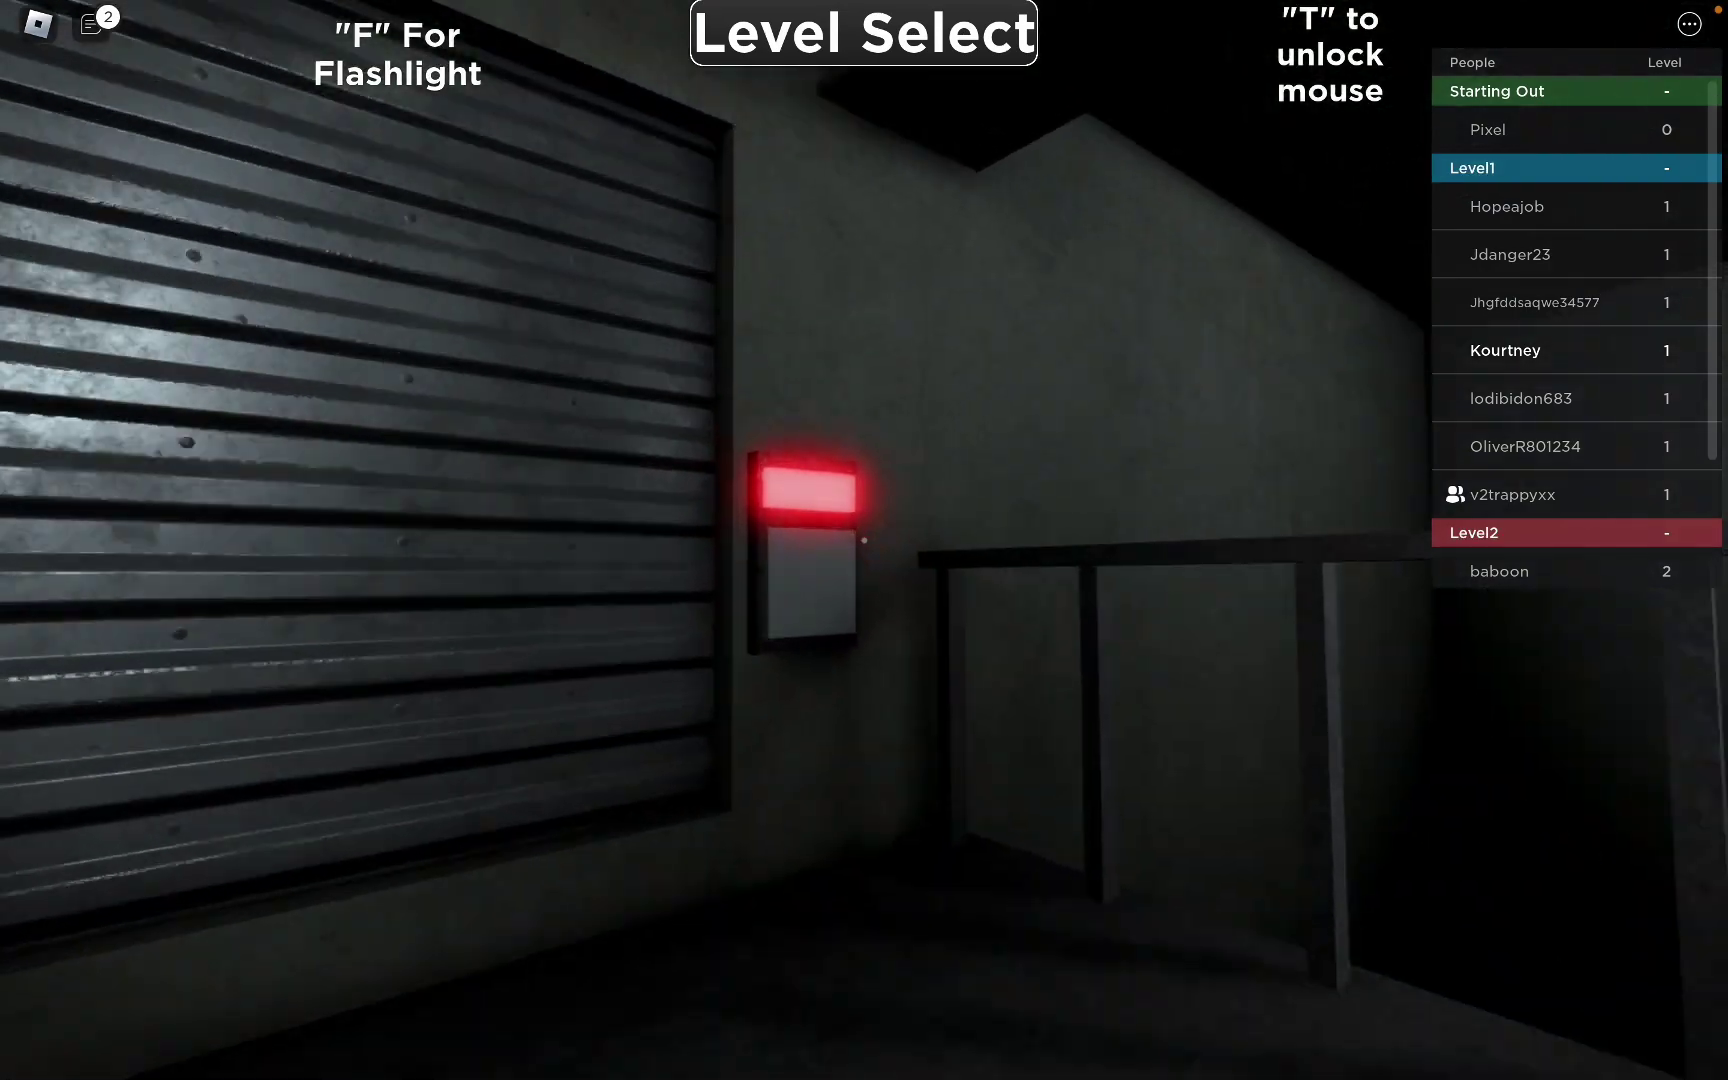
pyautogui.press('w')
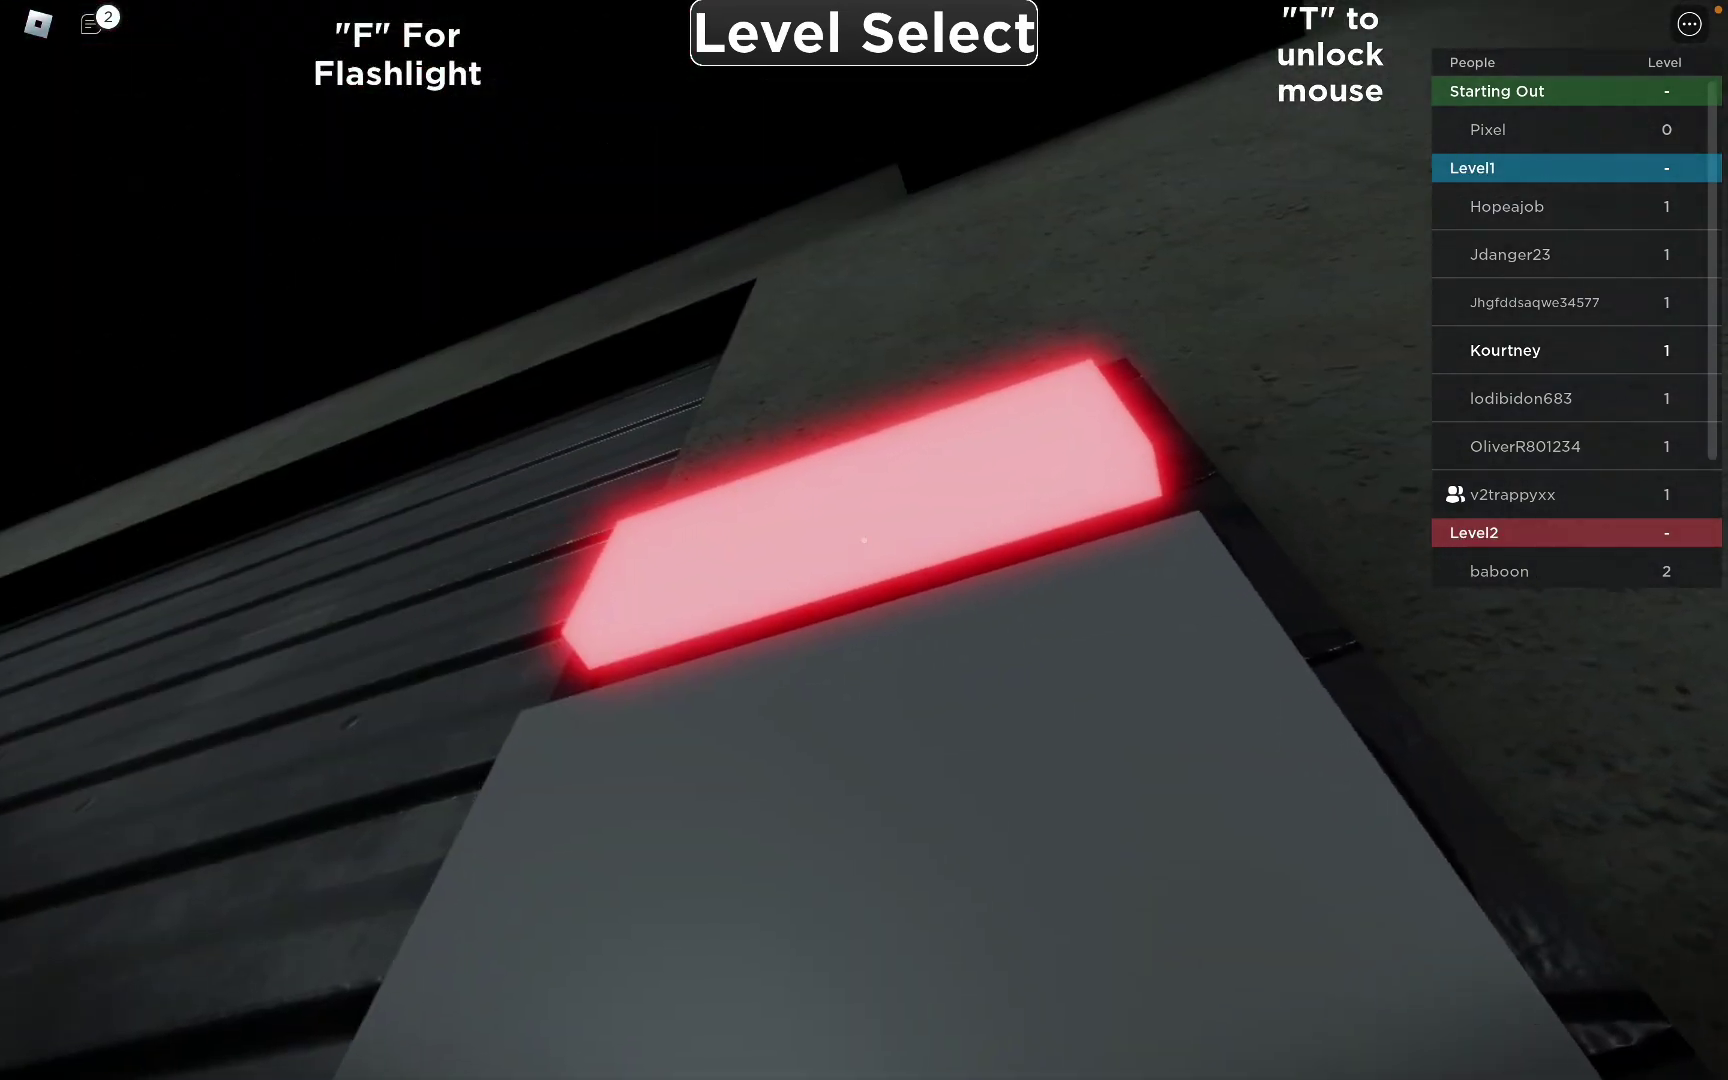
pyautogui.press('w')
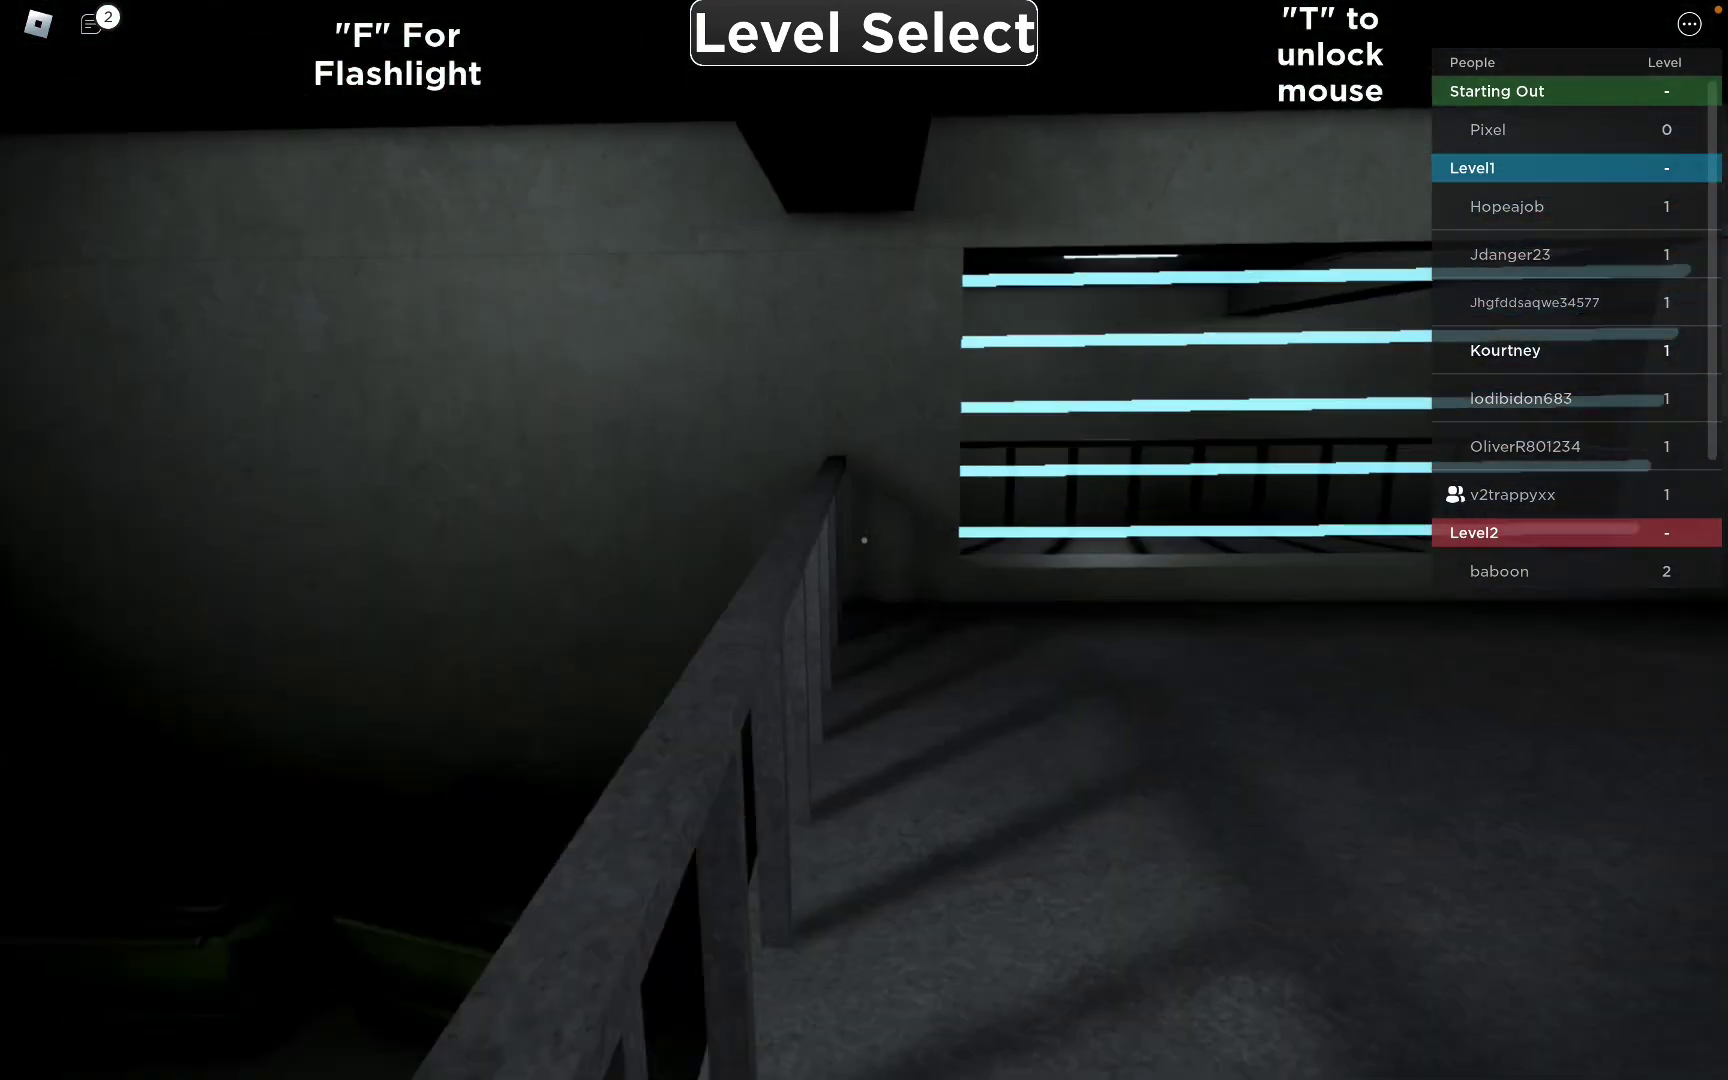
pyautogui.press('w')
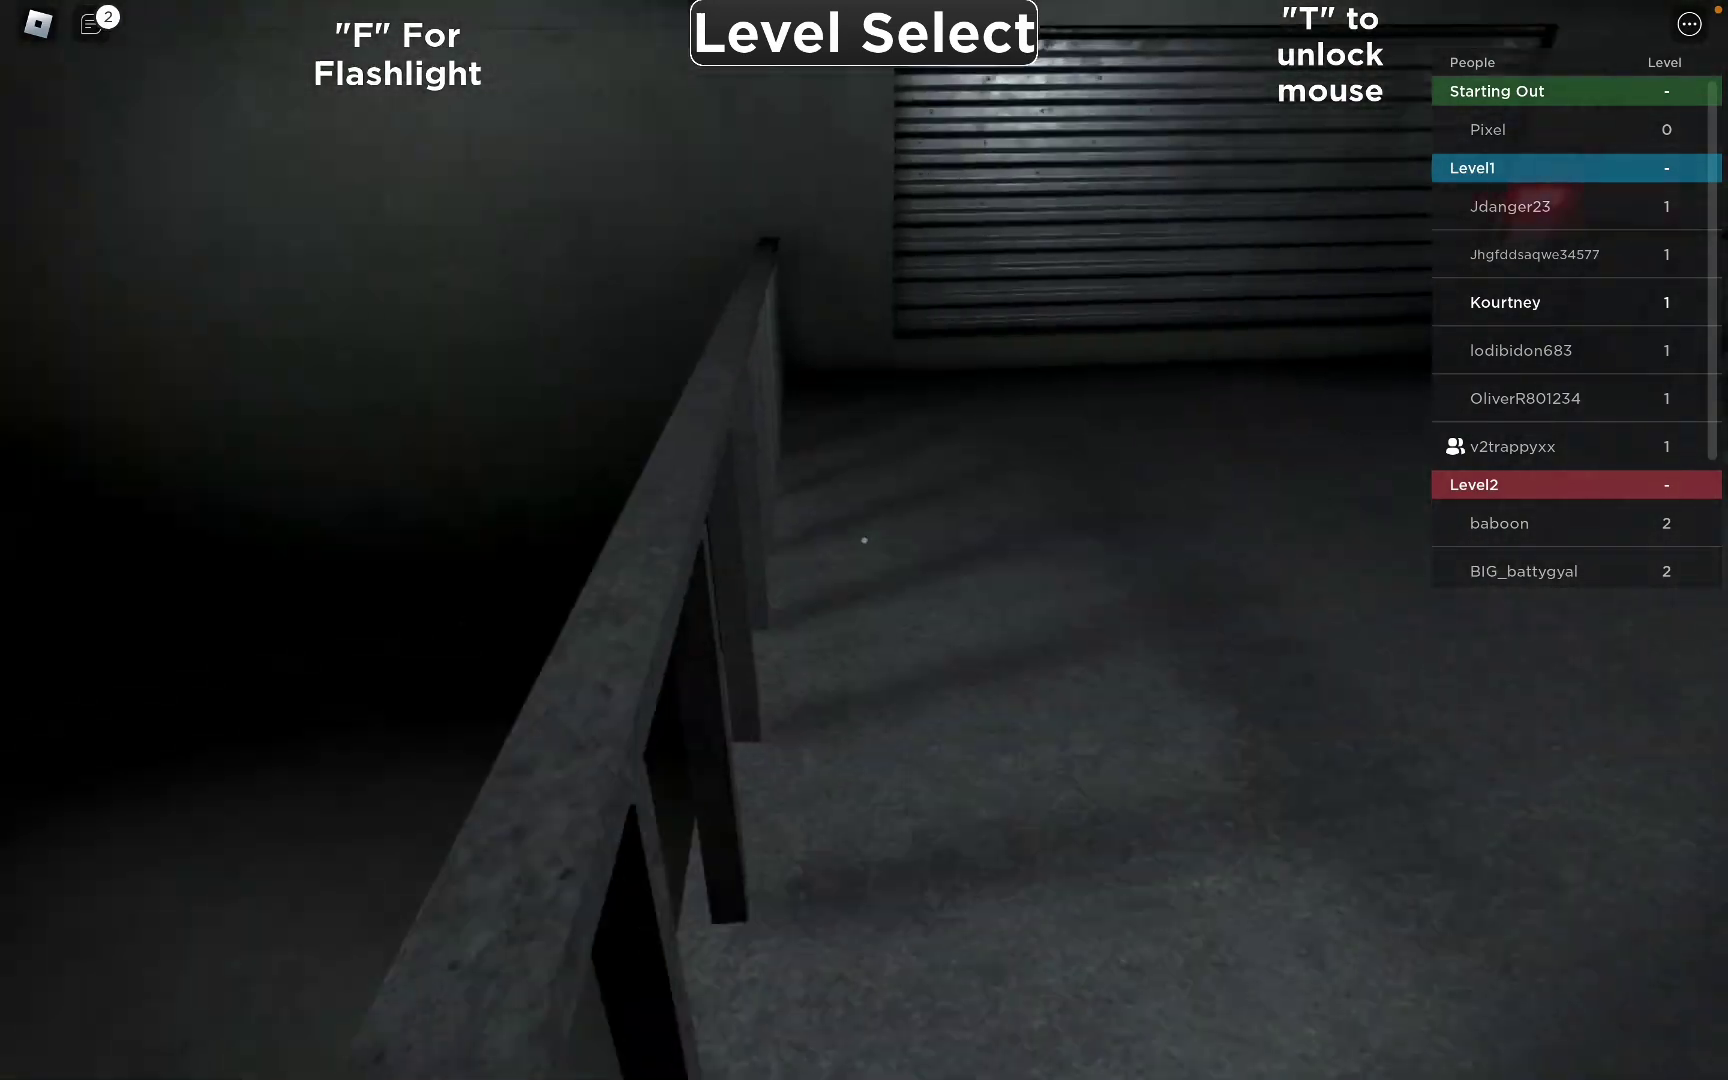
pyautogui.press('w')
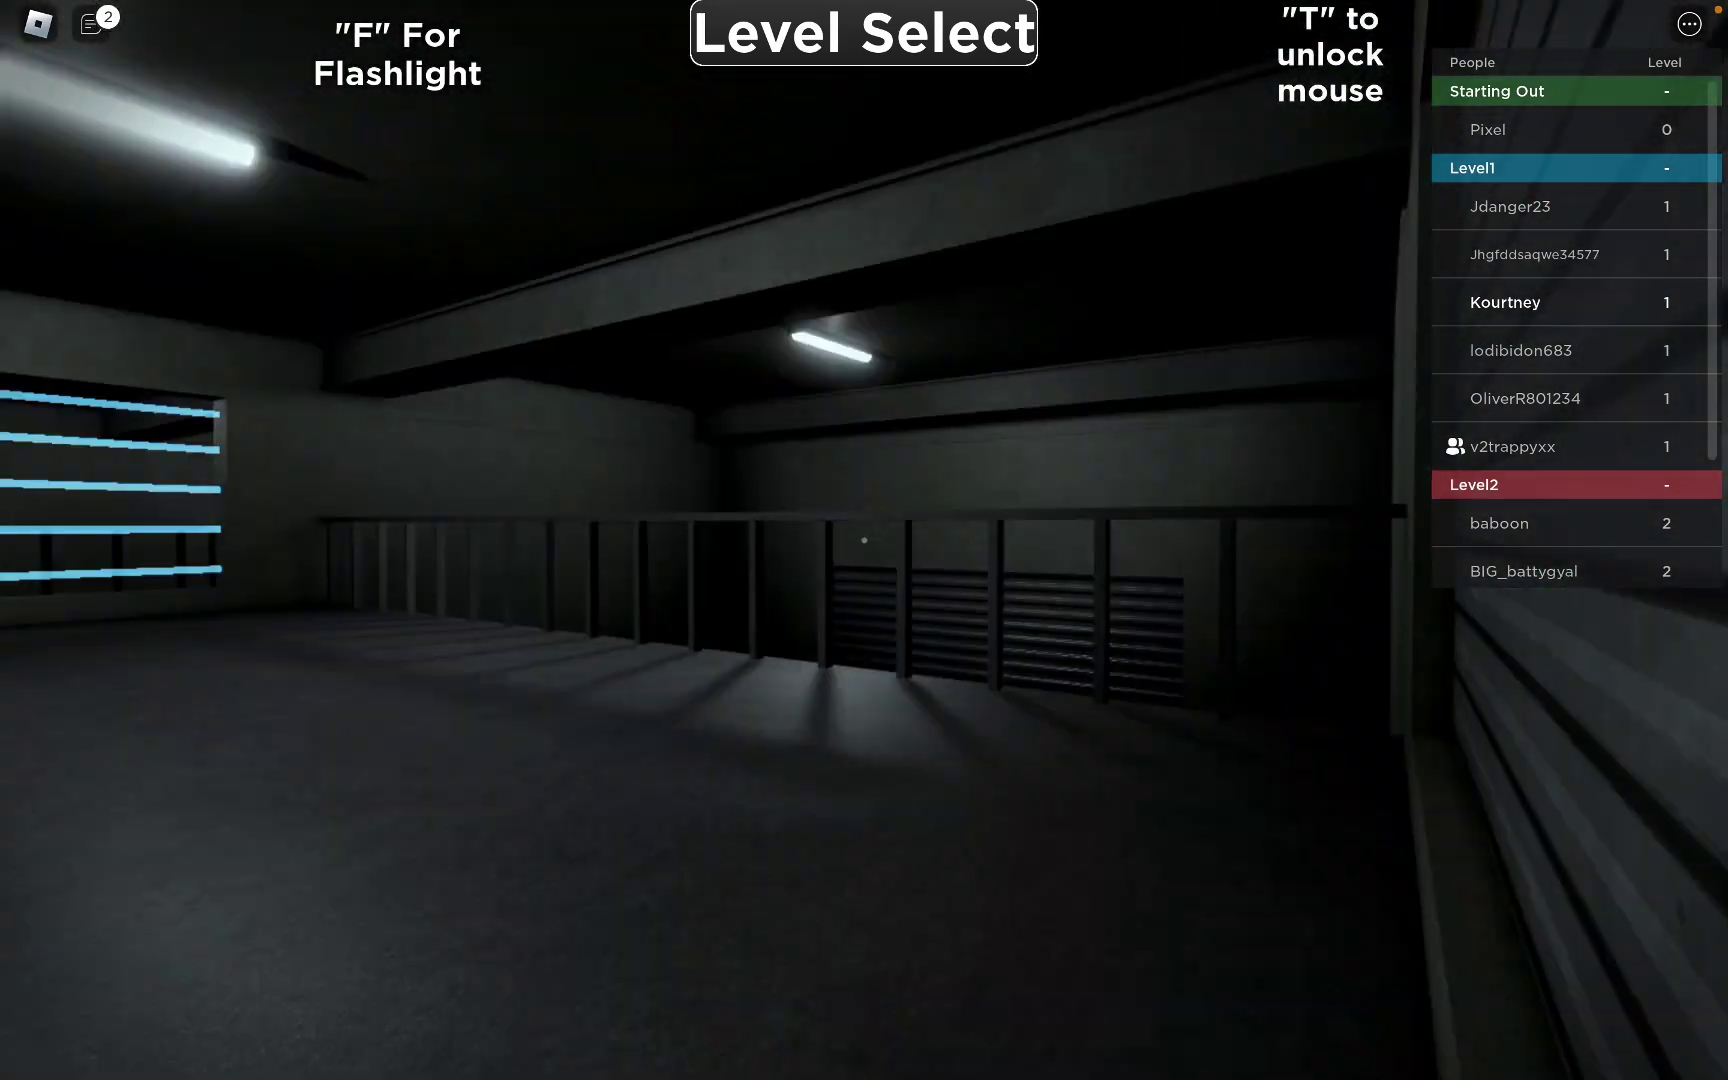
pyautogui.press('w')
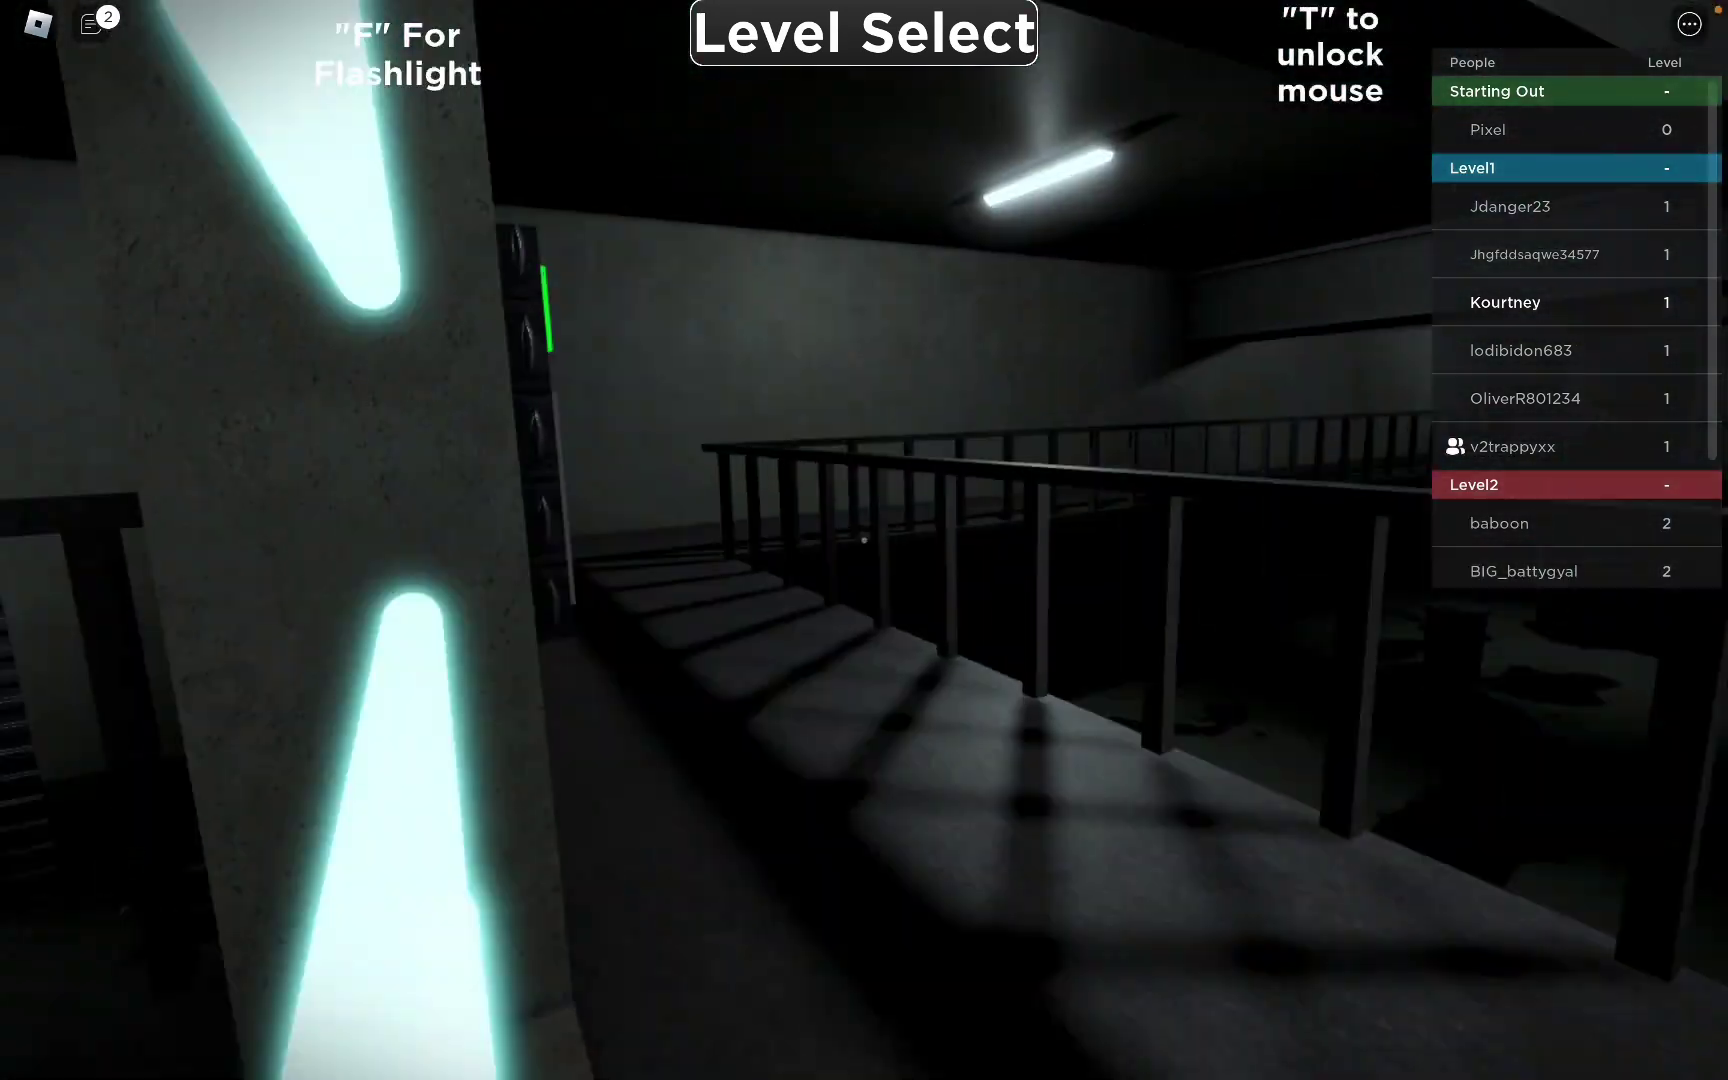
# - Descend the stairwell, pass the dark box, and go under the raised shutter
pyautogui.press('w')
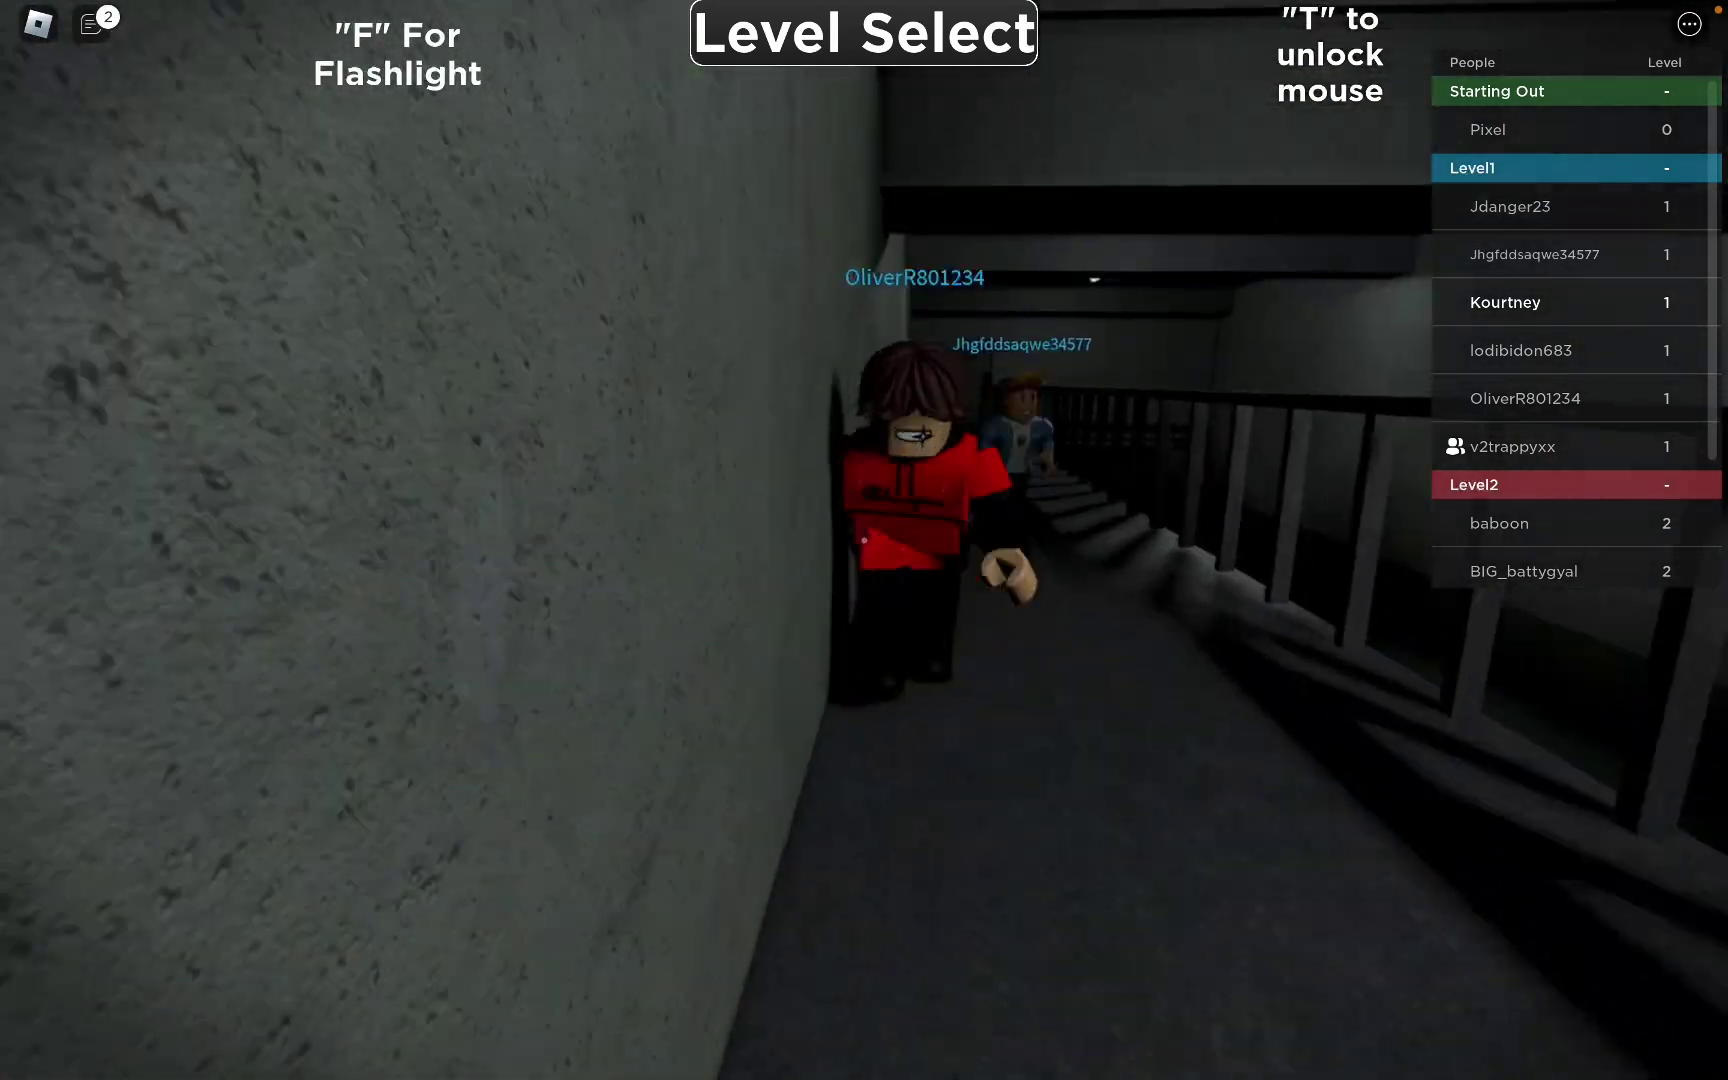
pyautogui.press('w')
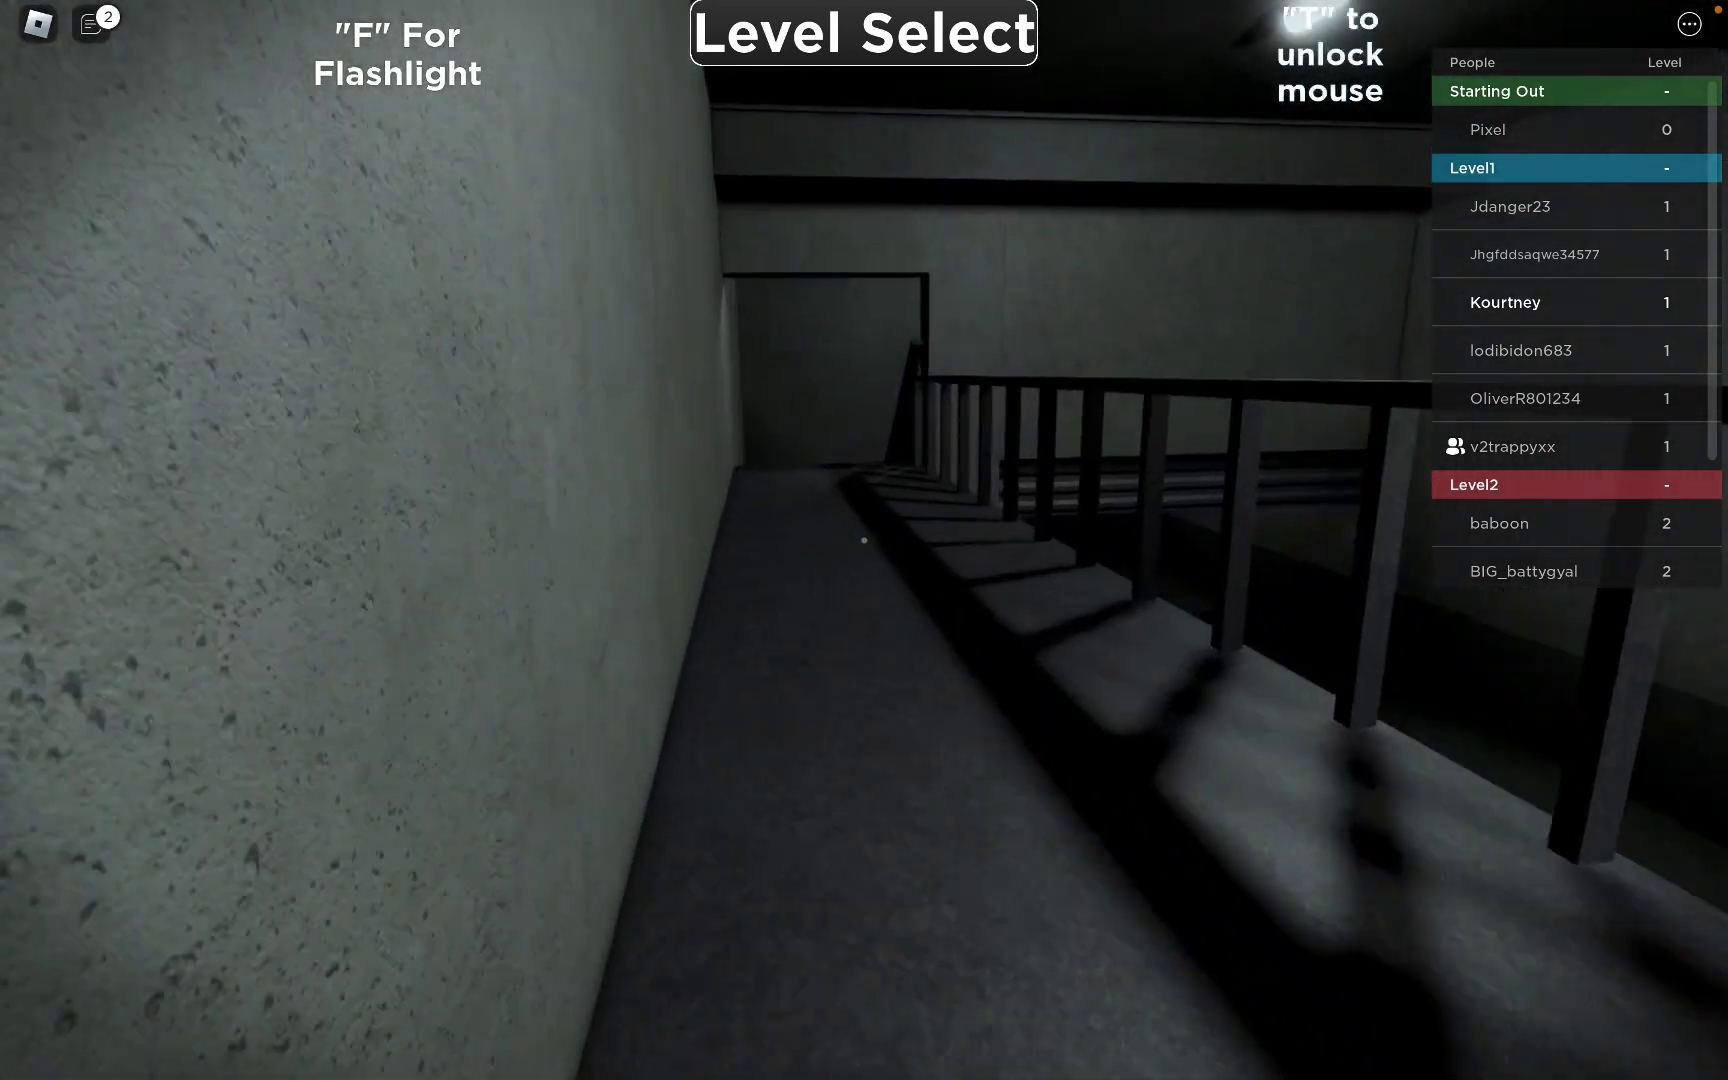
pyautogui.press('w')
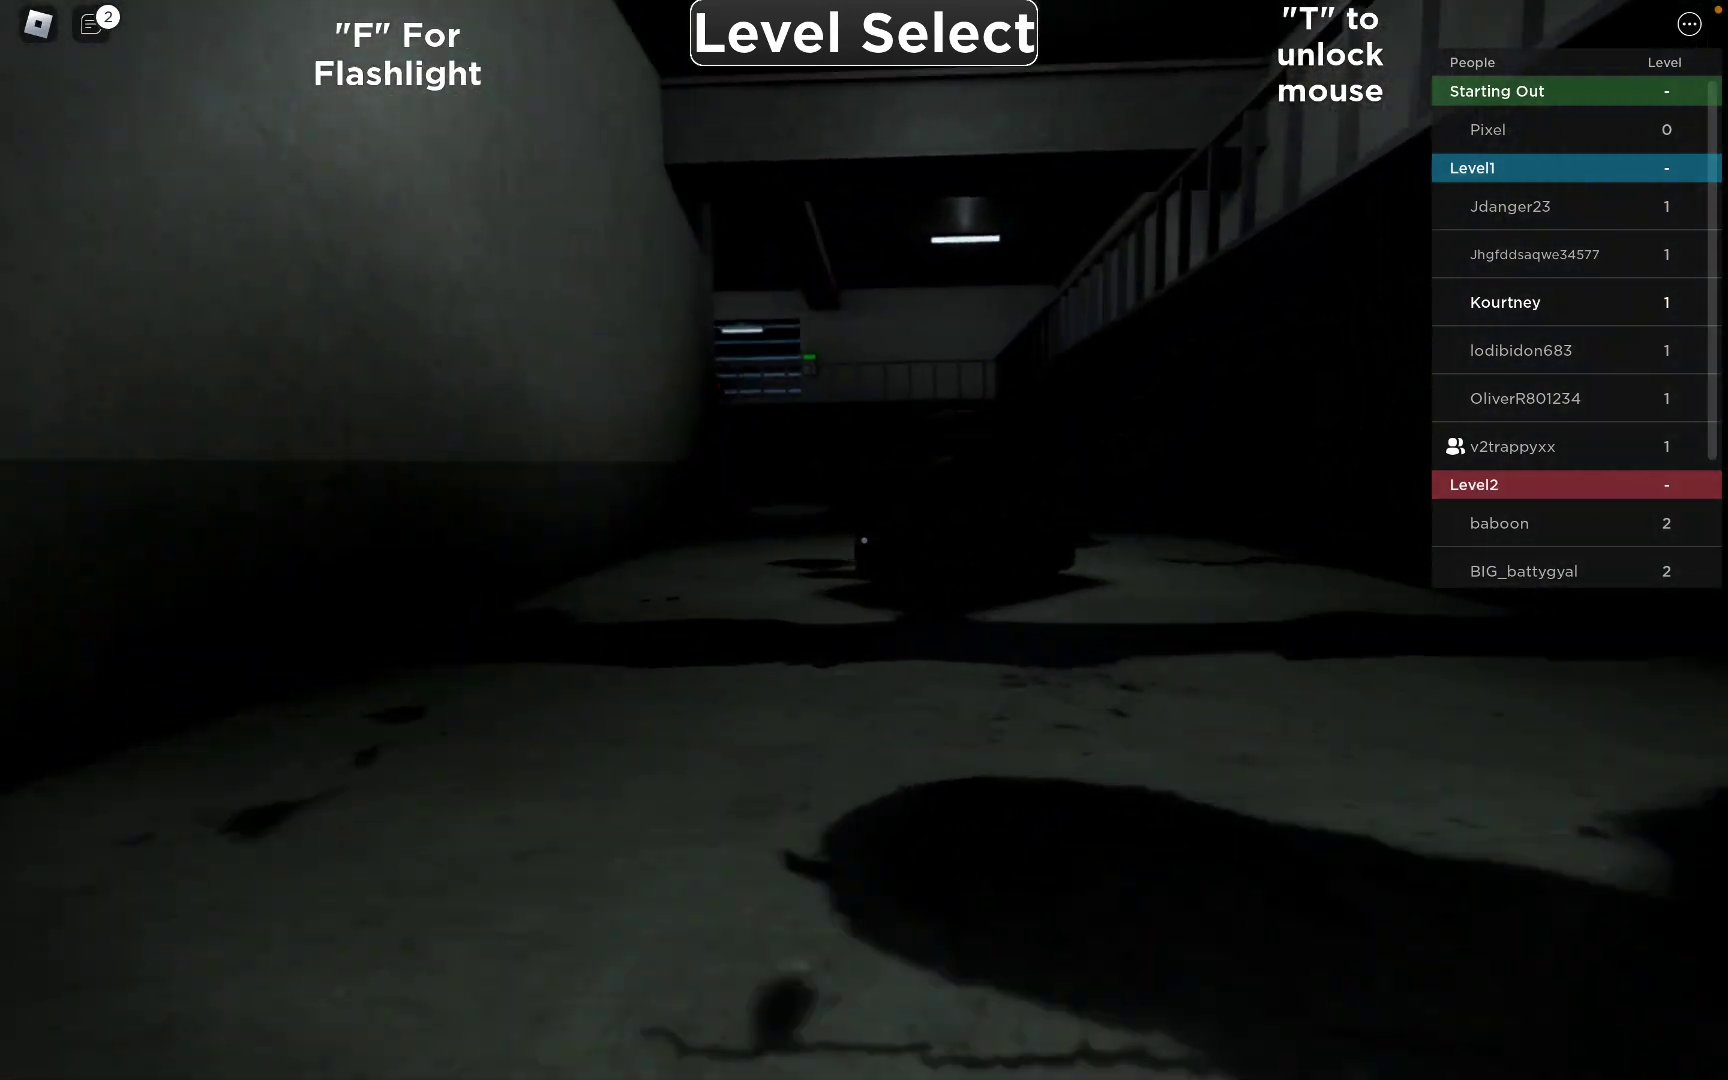
pyautogui.press('w')
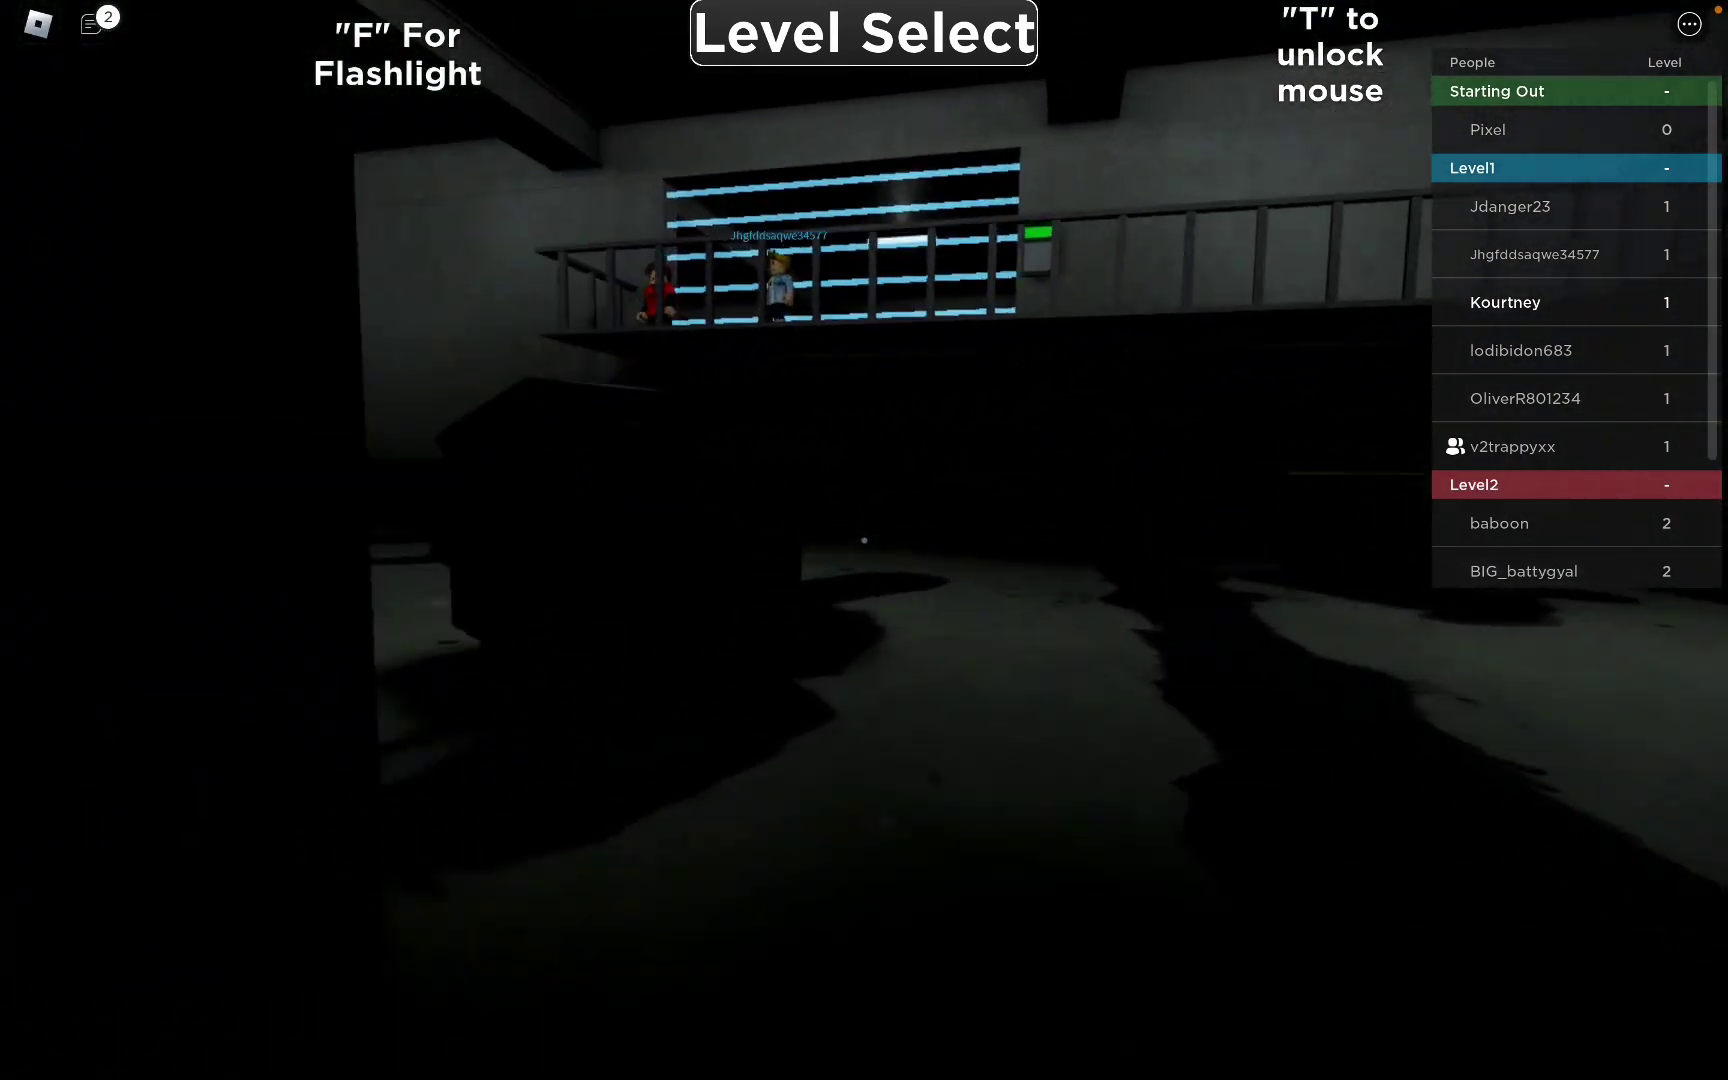
pyautogui.press('w')
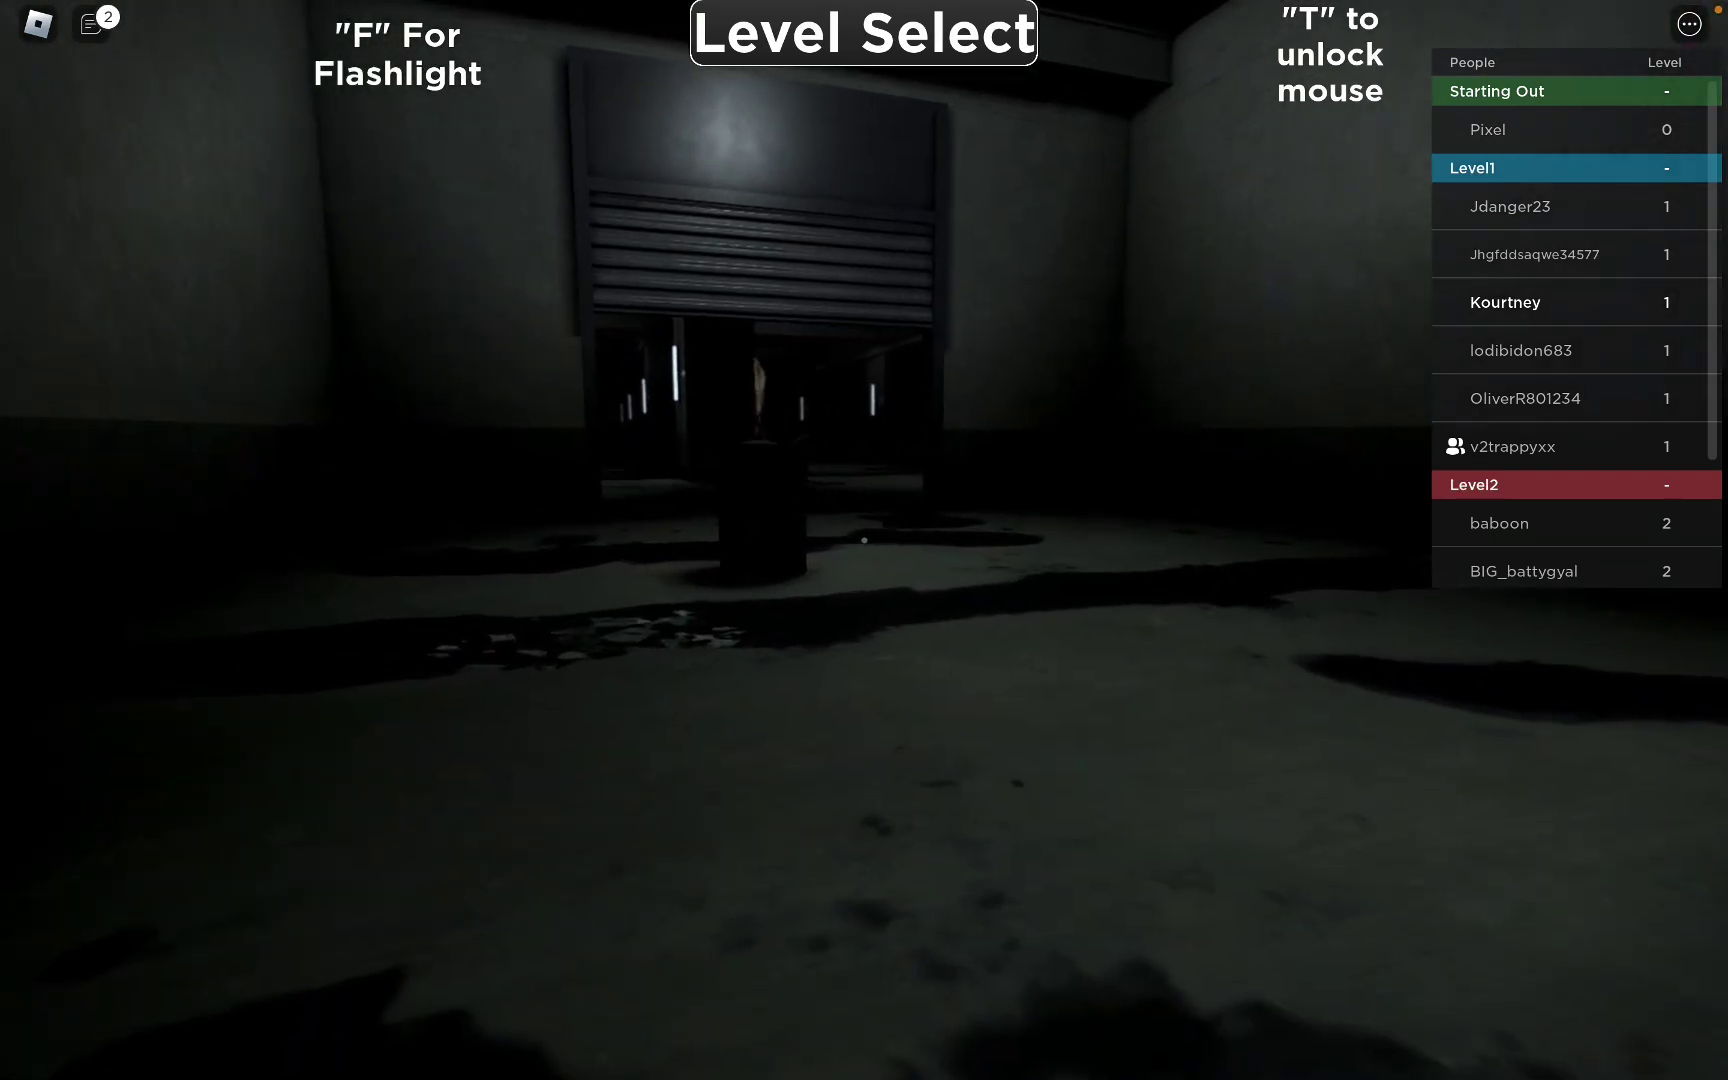
pyautogui.press('w')
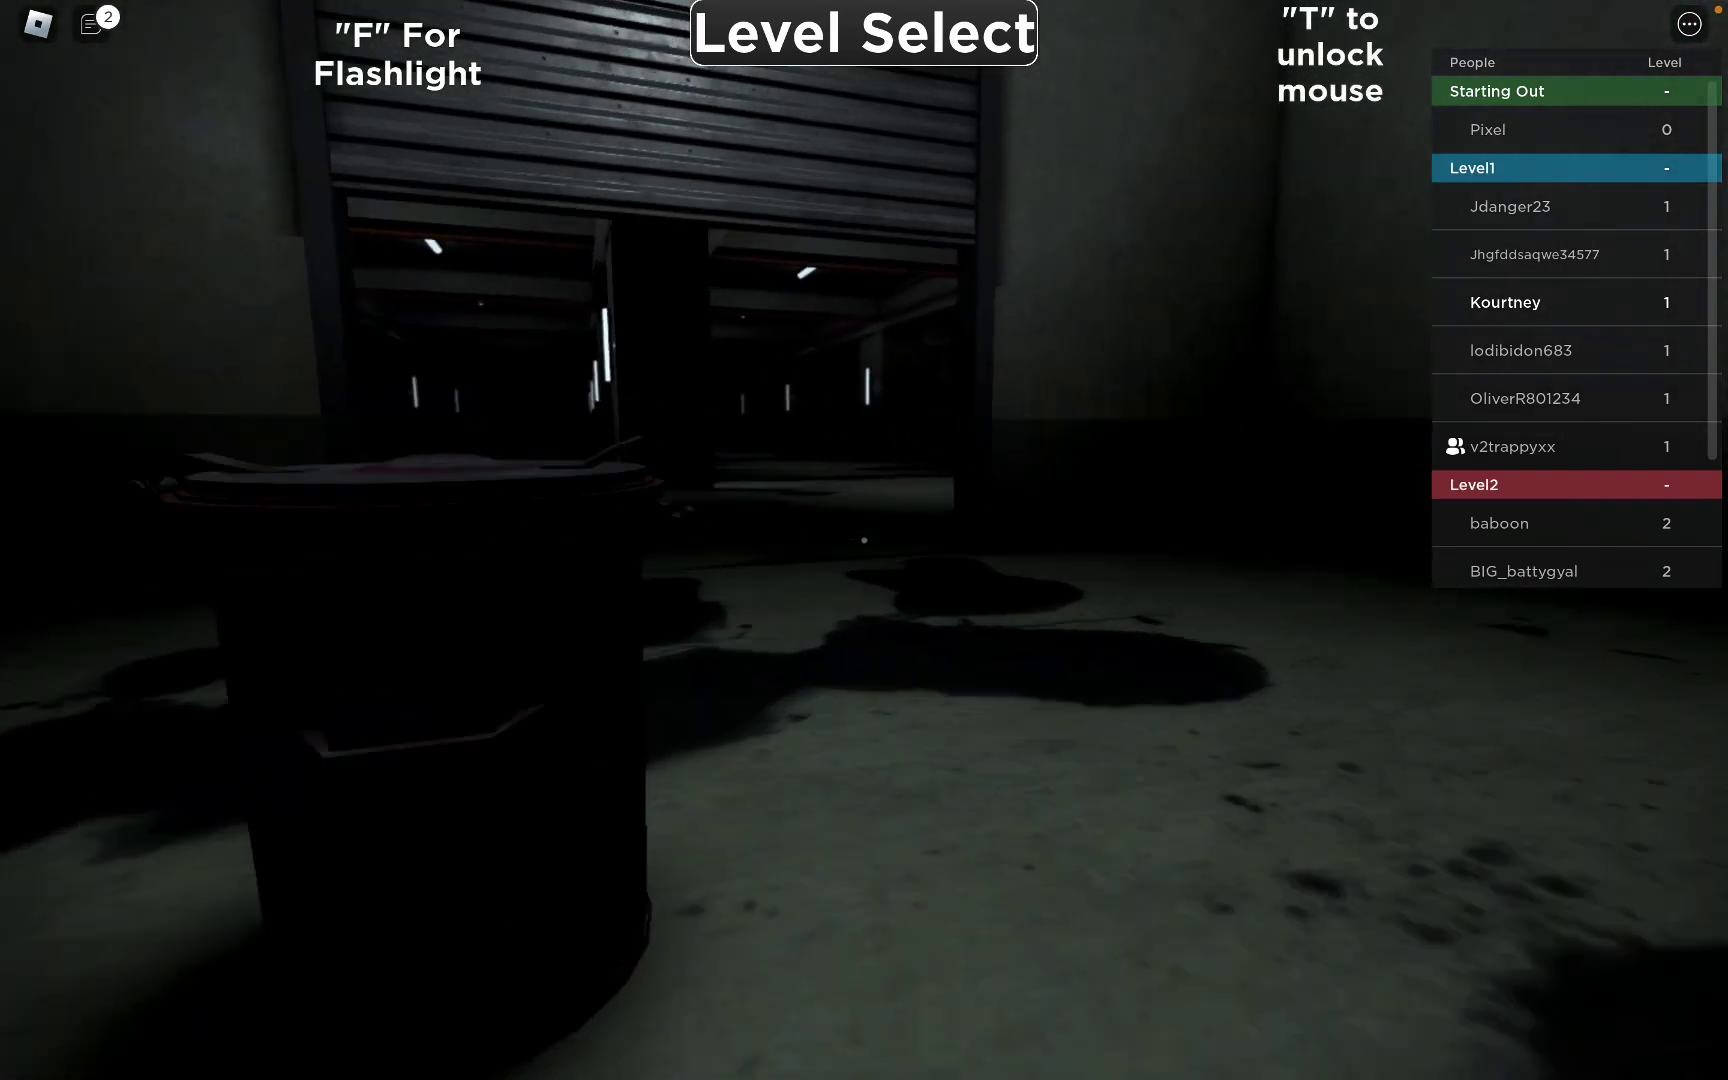
pyautogui.press('f')
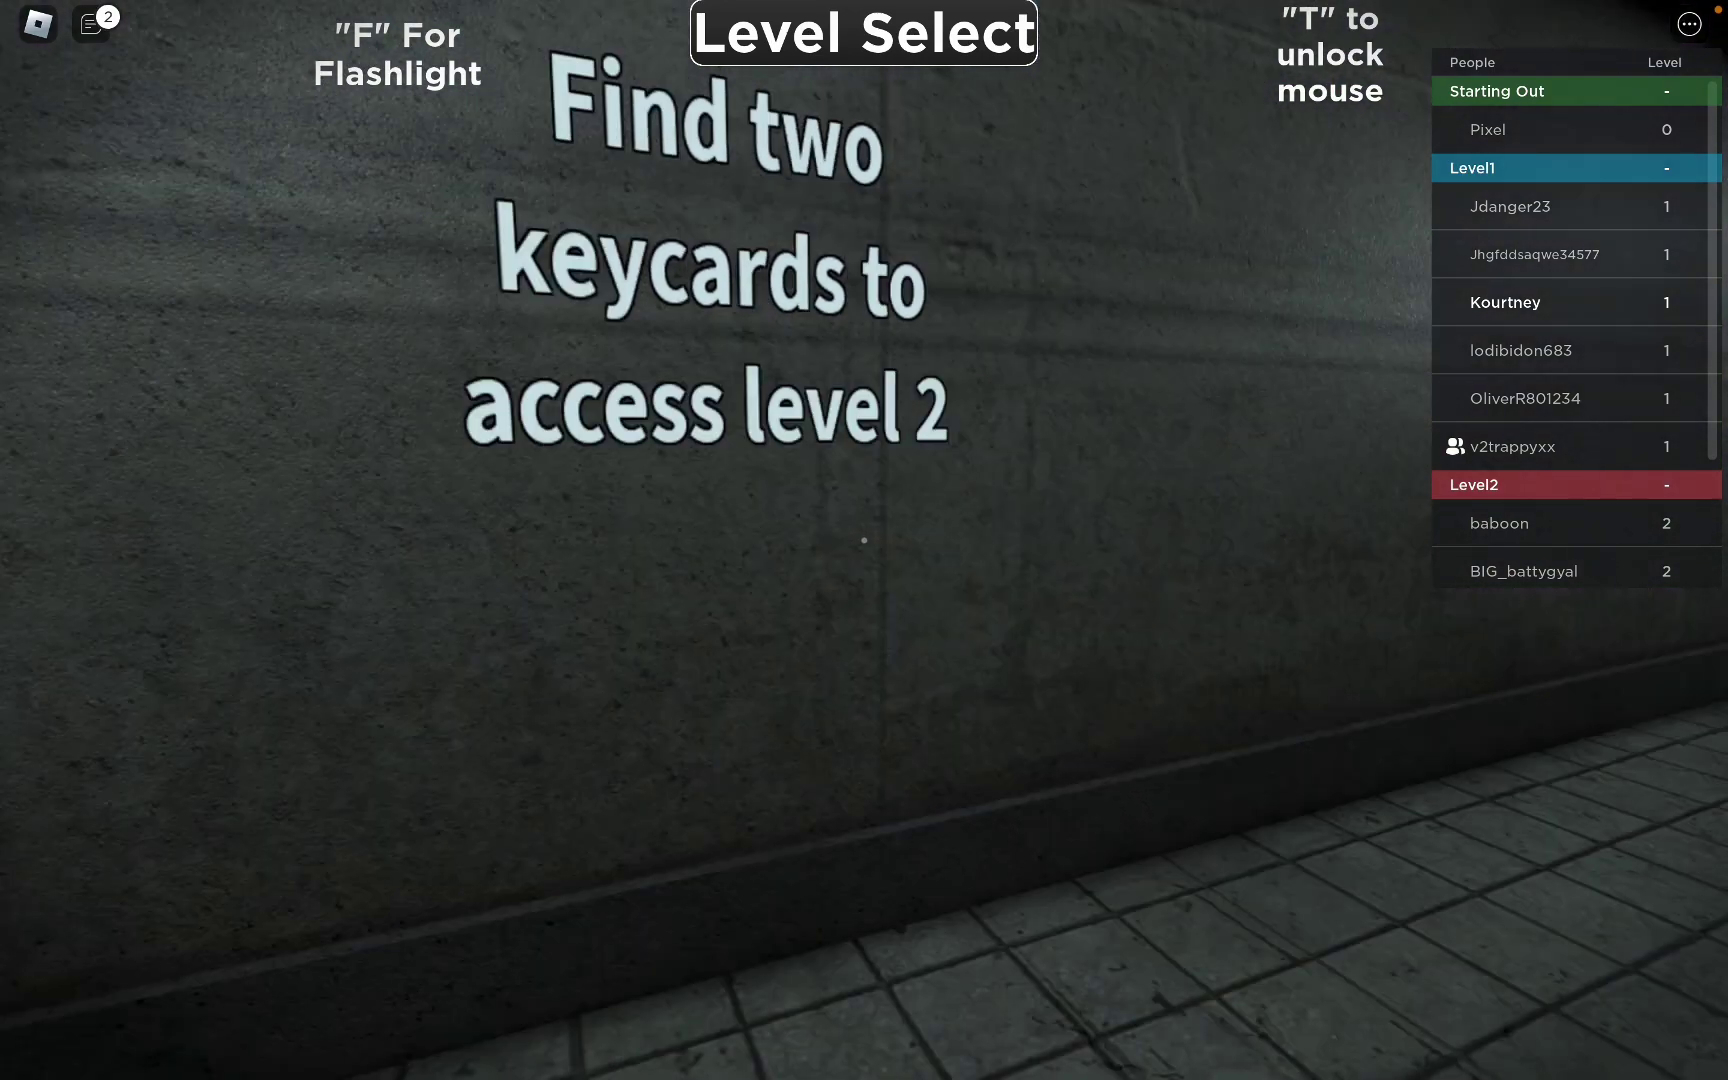
# - Cross the corridor through the cyan laser bars and look around the black garage
pyautogui.press('w')
pyautogui.press('w')
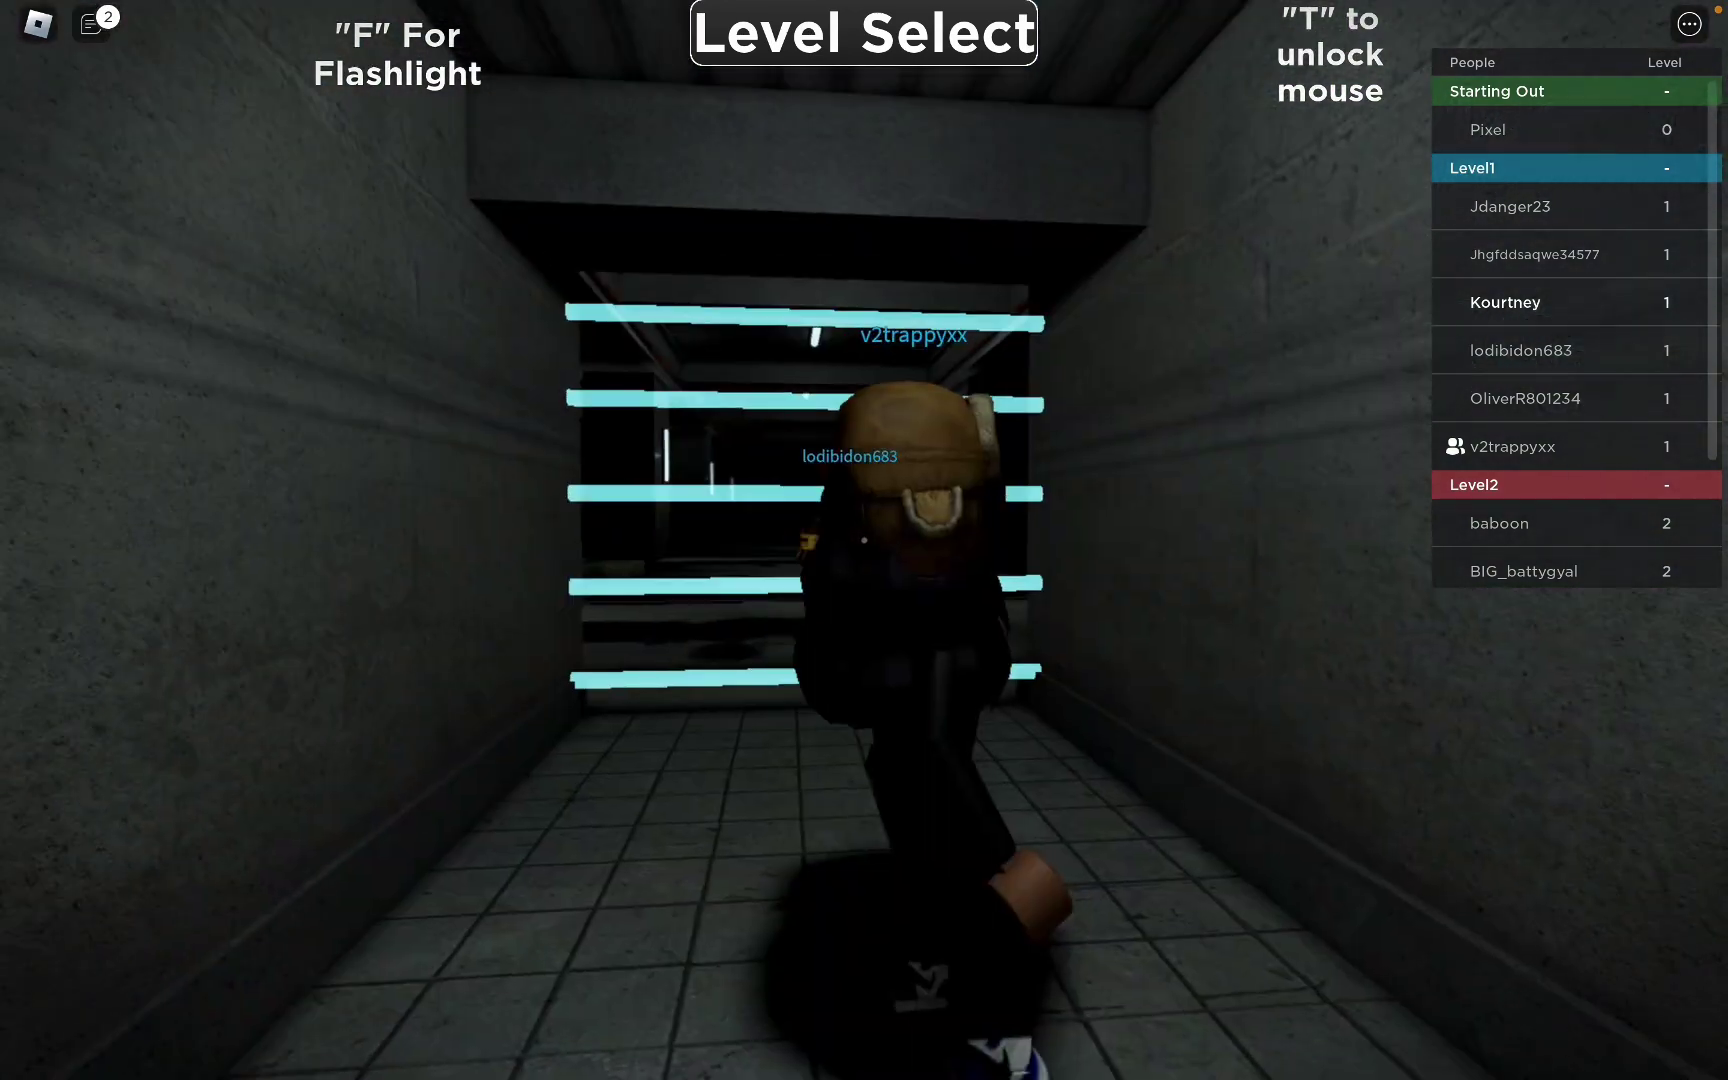
pyautogui.press('w')
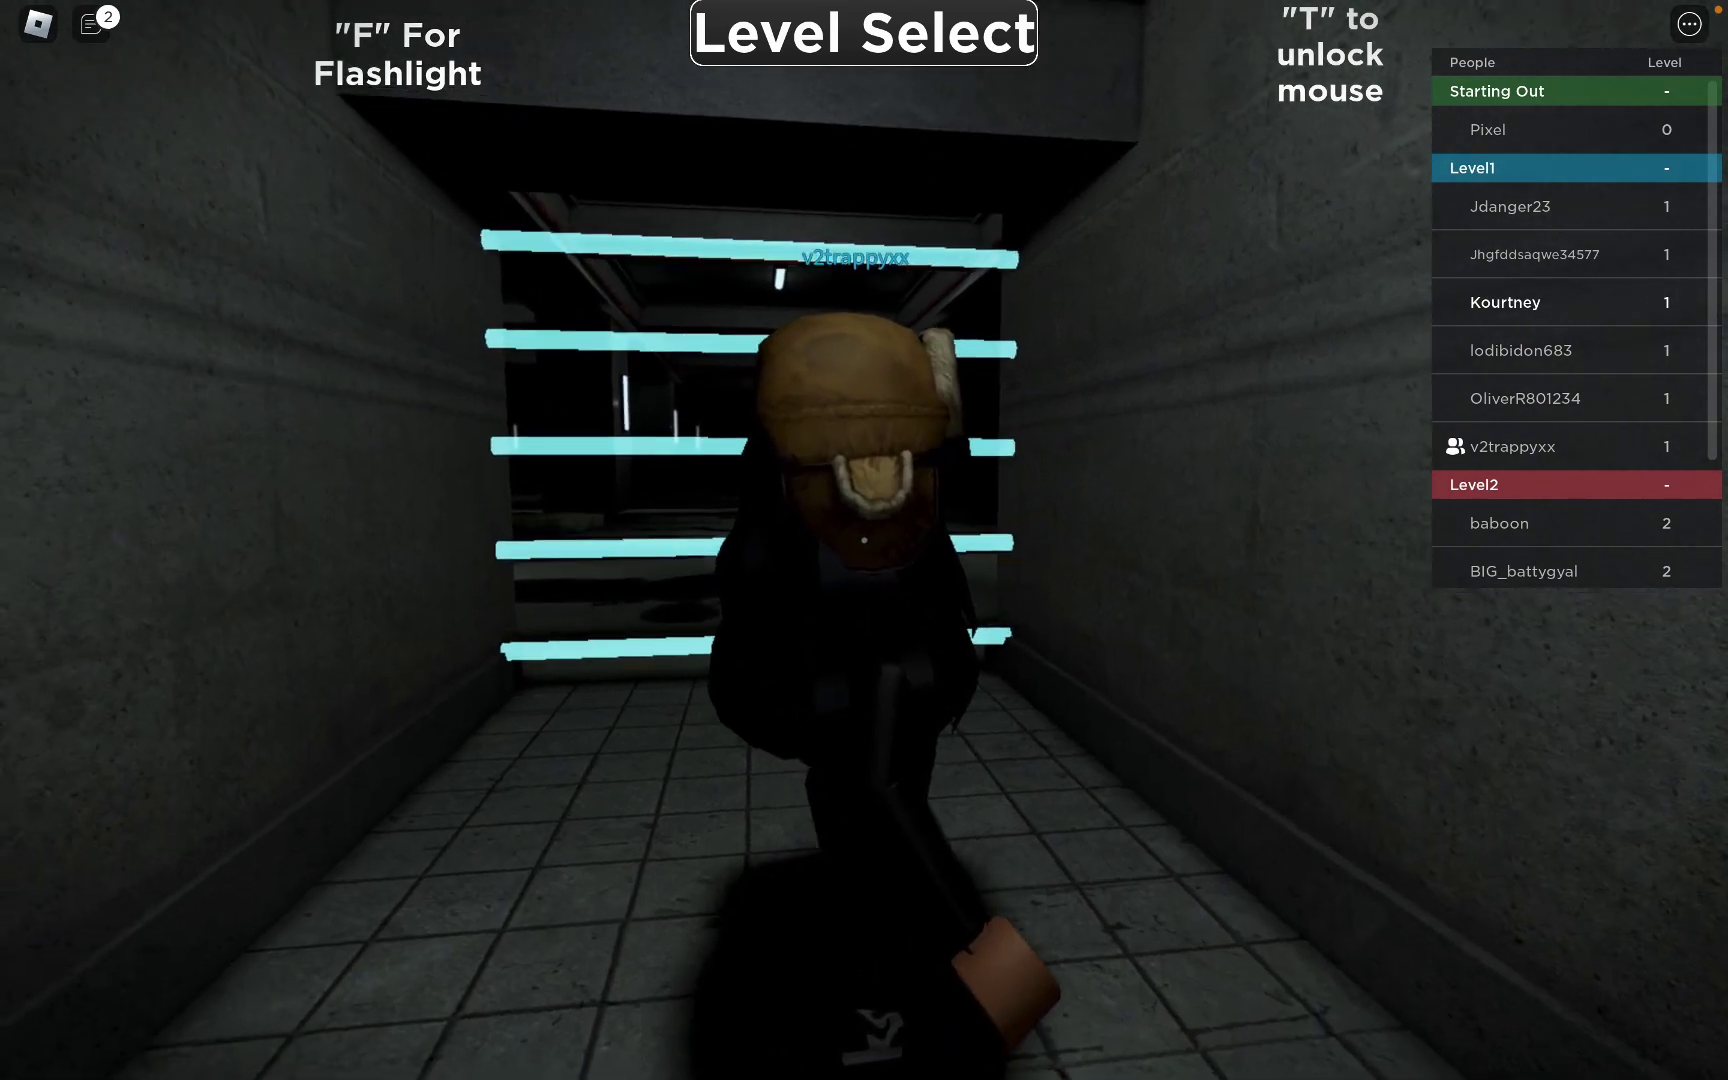
pyautogui.press('w')
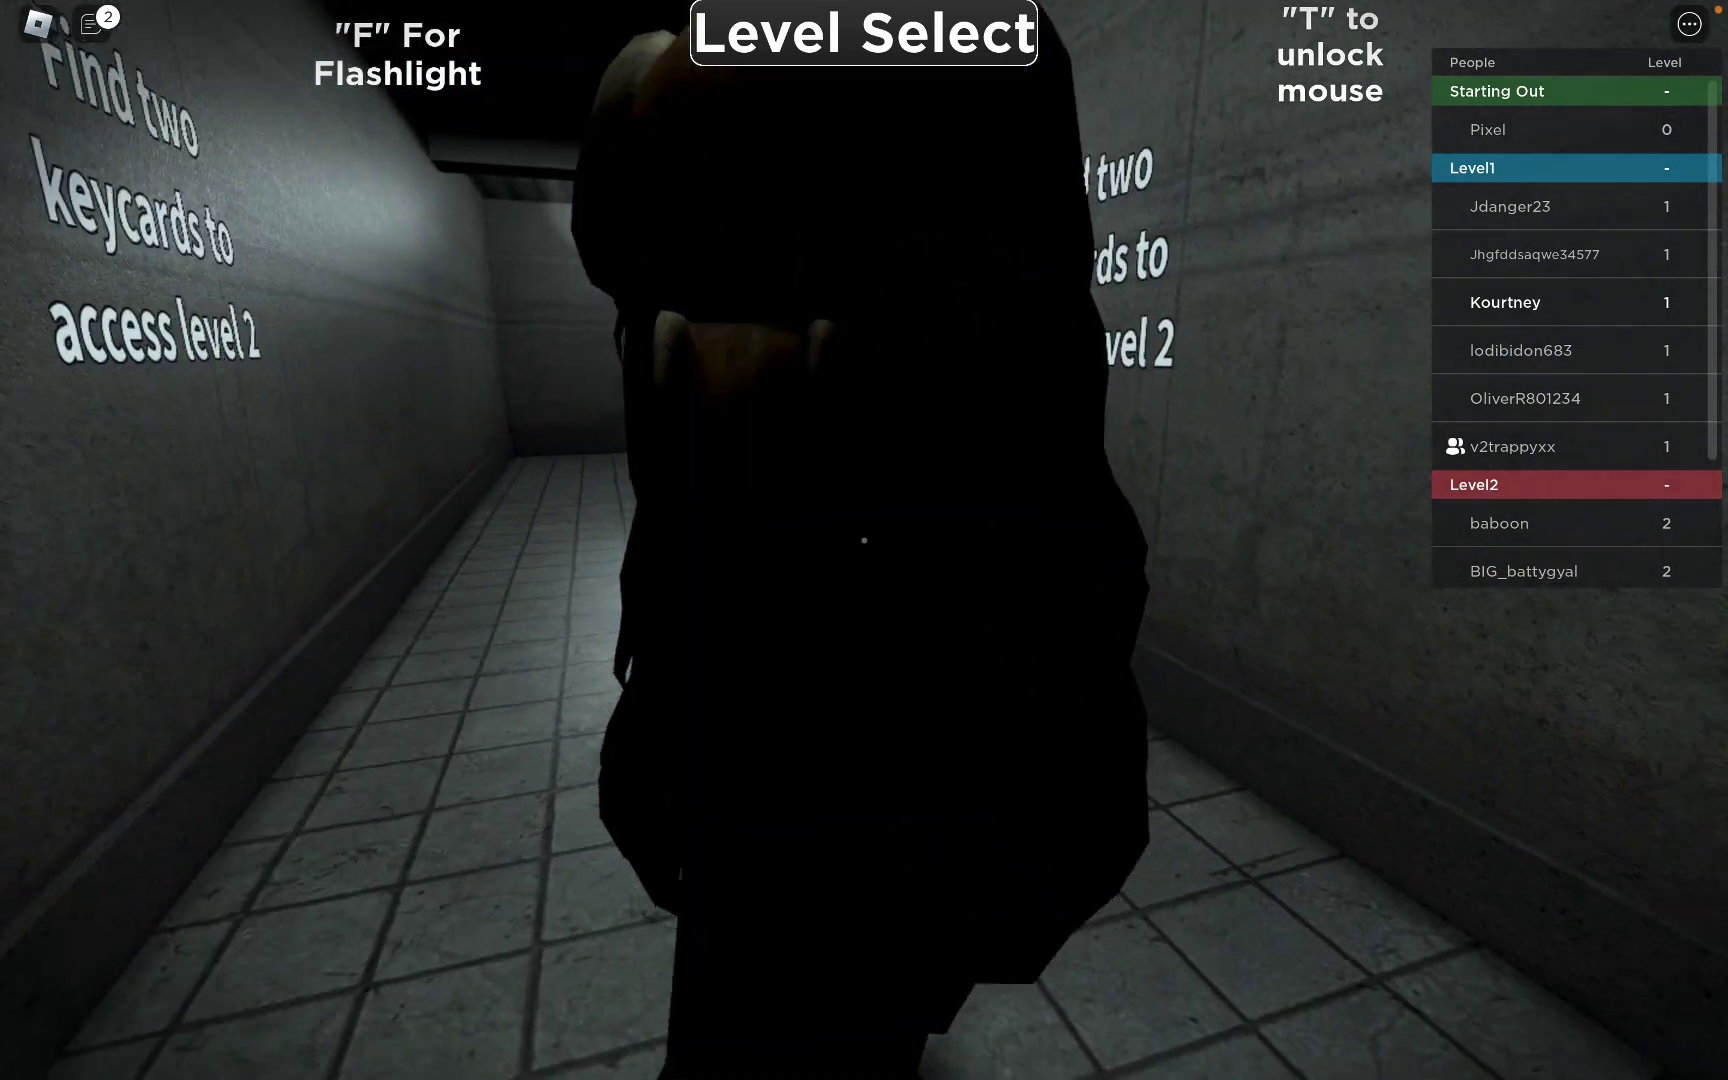
pyautogui.press('w')
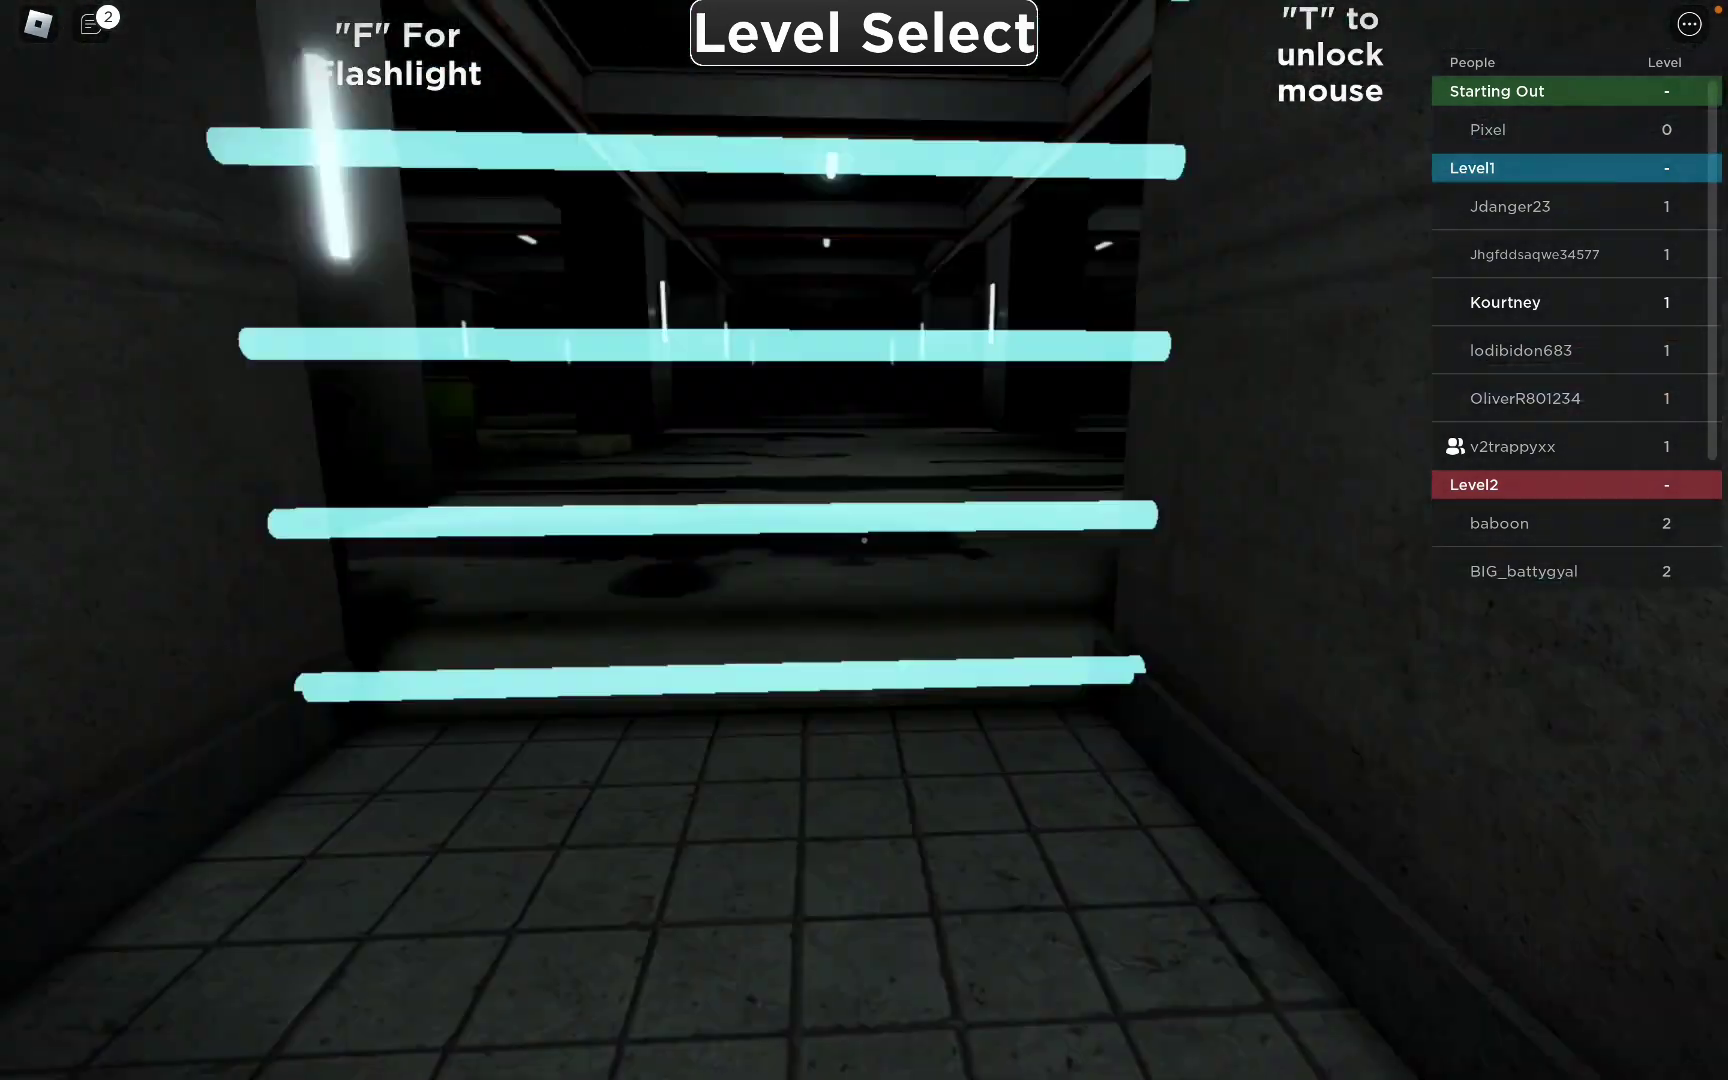
pyautogui.press('w')
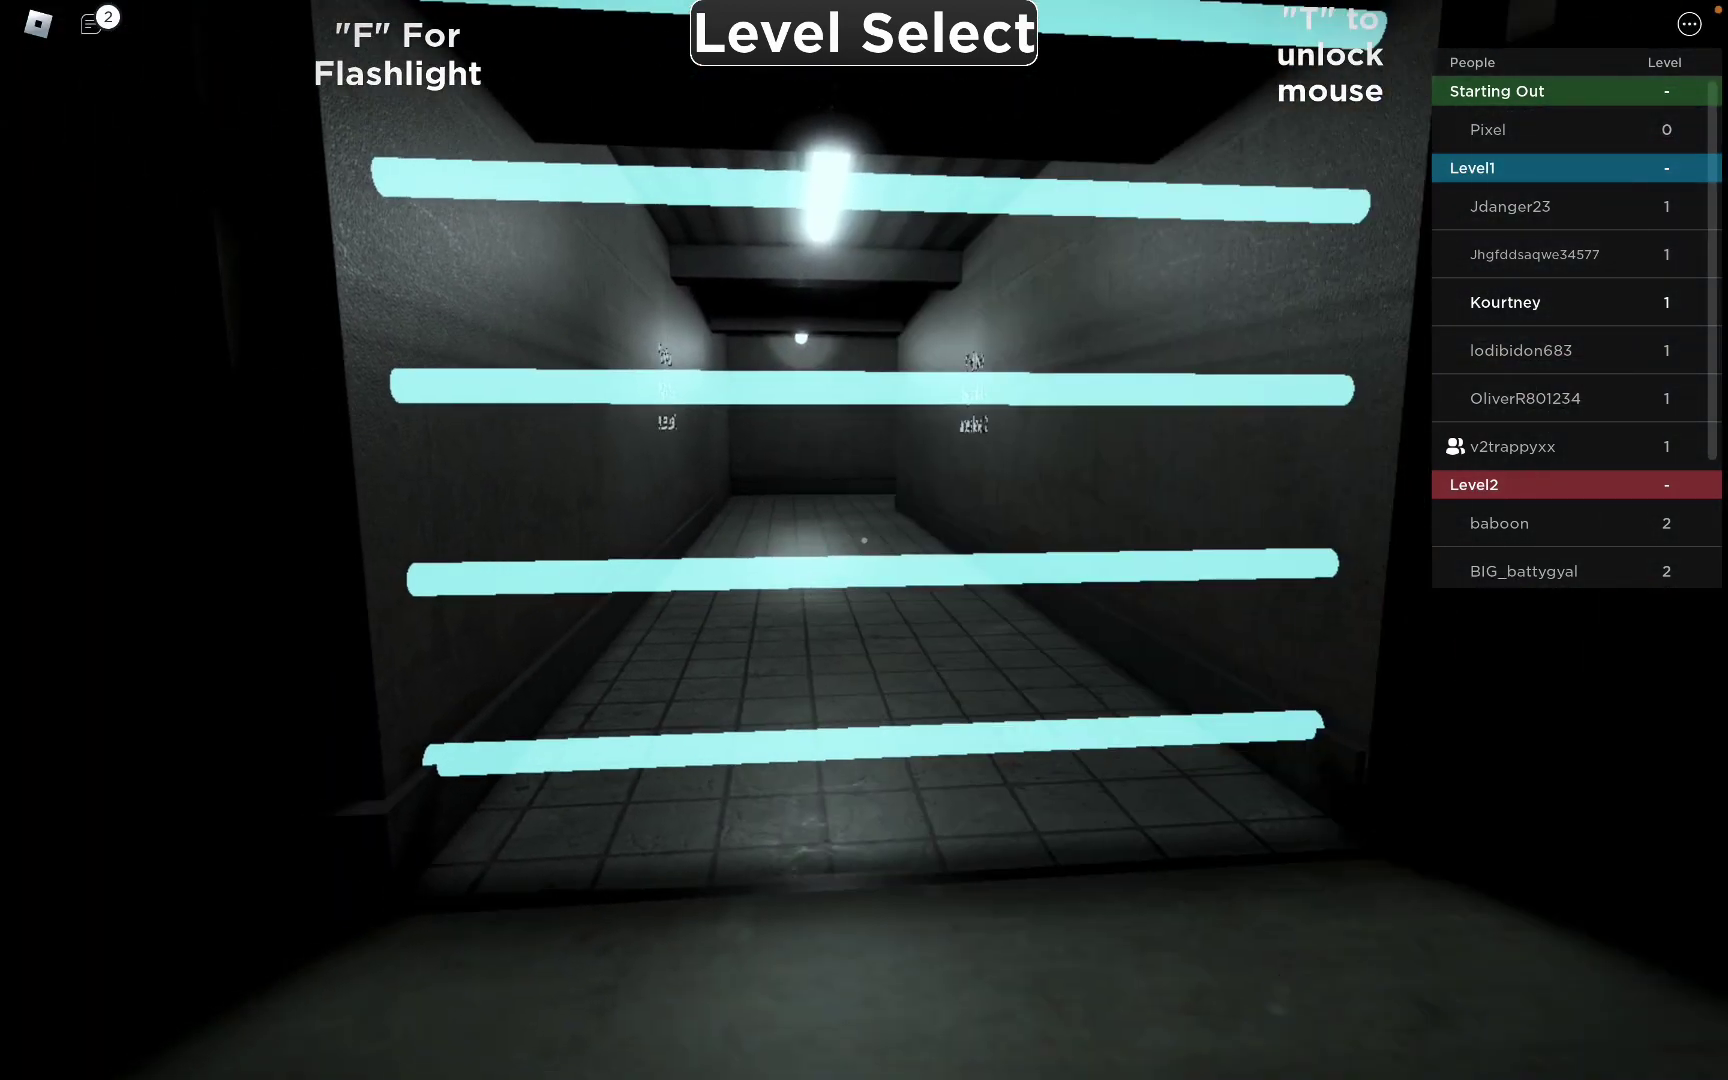
pyautogui.press('w')
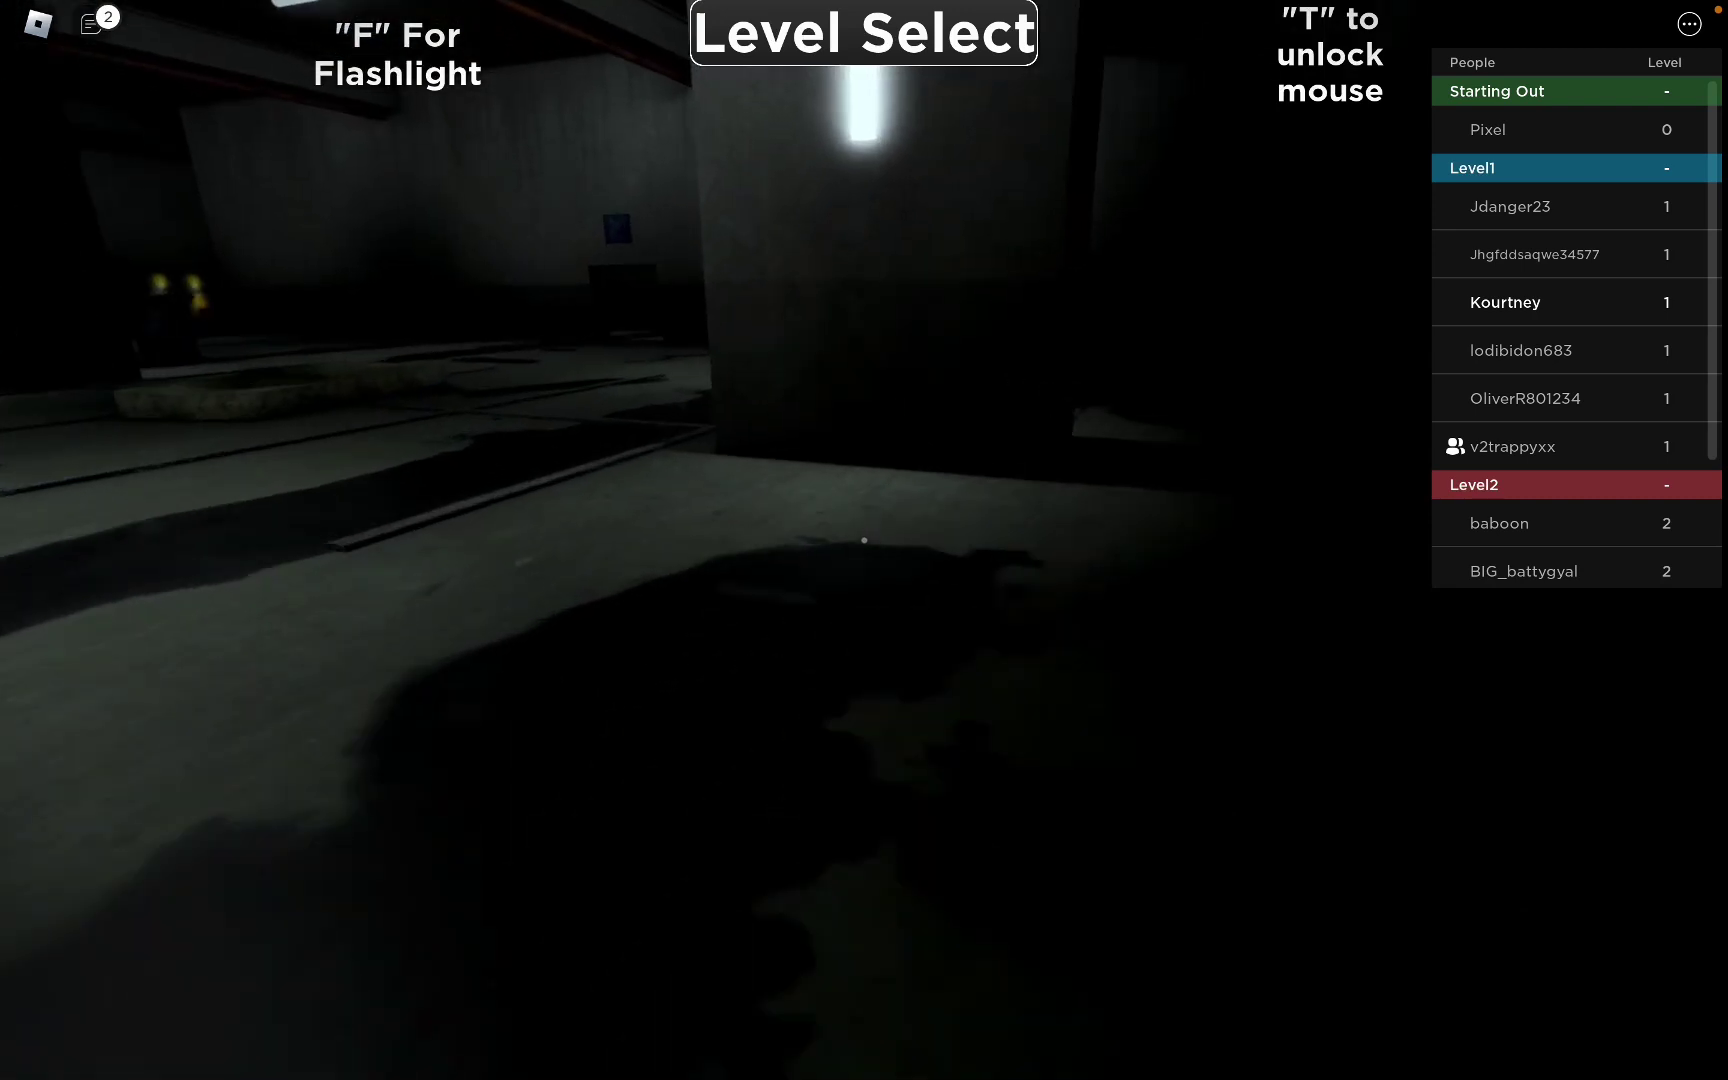
pyautogui.press('w')
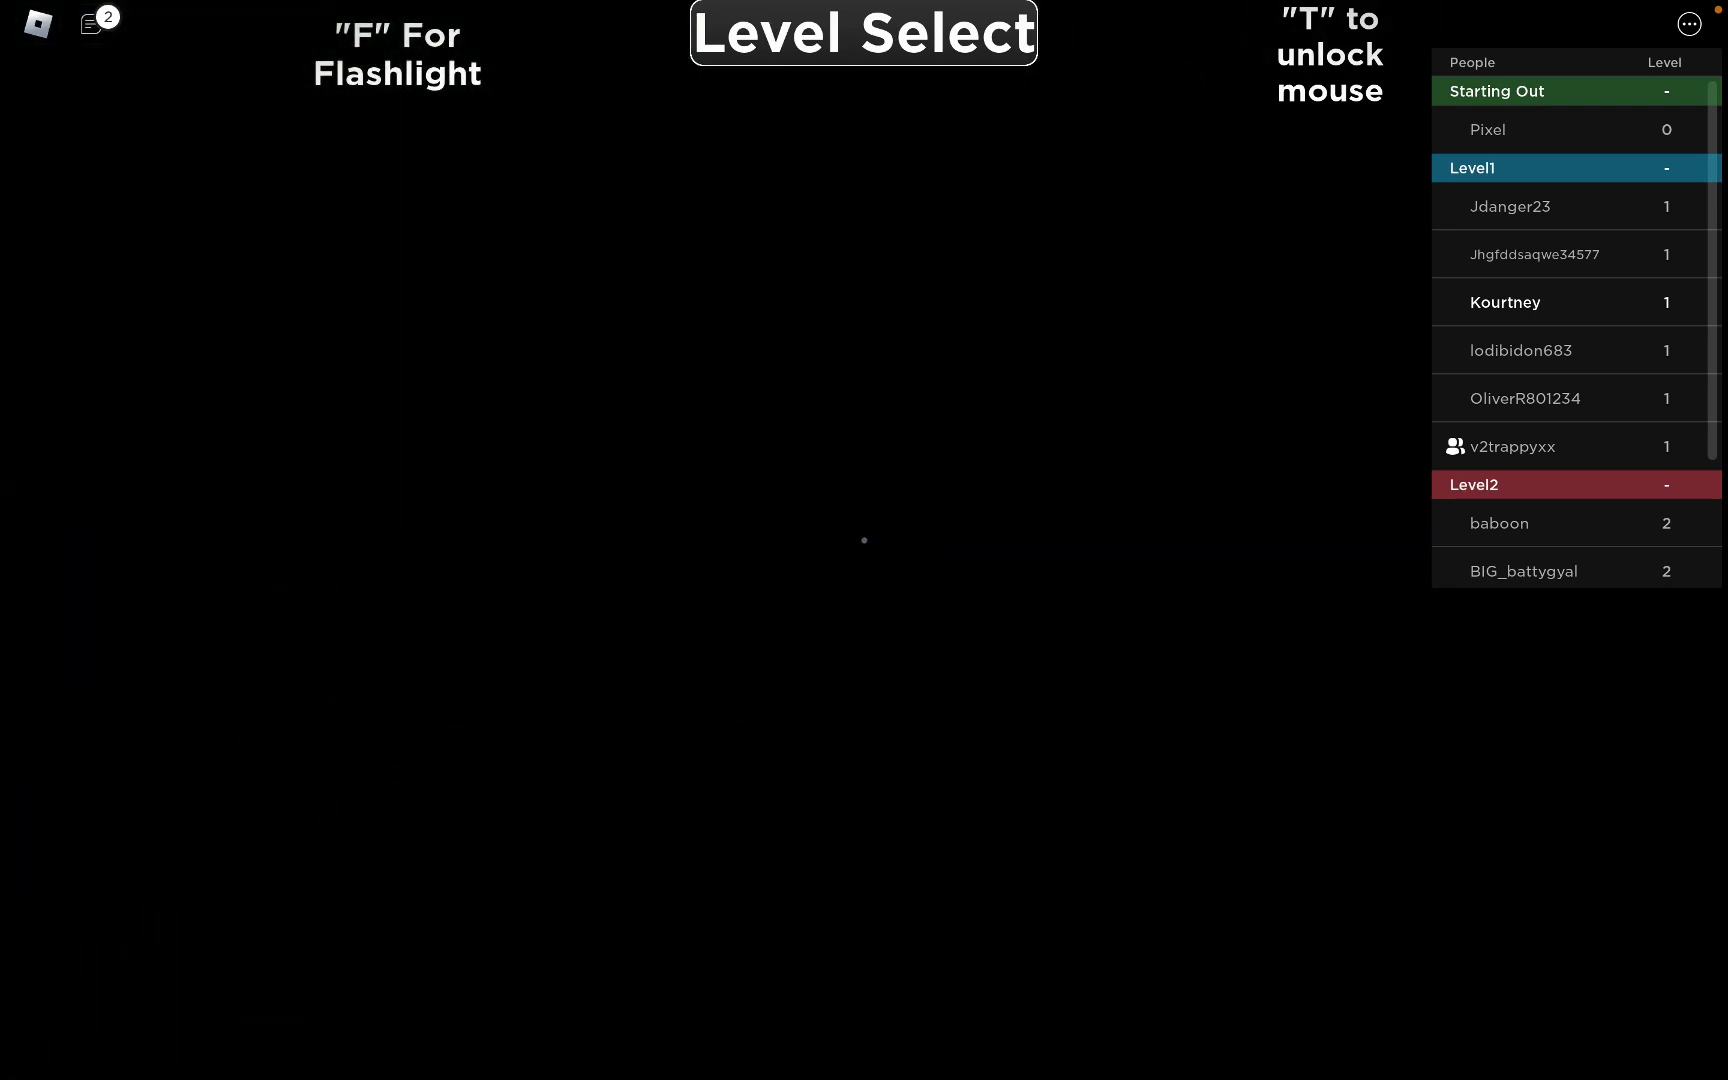
# - Cross the dark garage, climb the wall-side stairs, and pass the barrel toward another player
pyautogui.press('w')
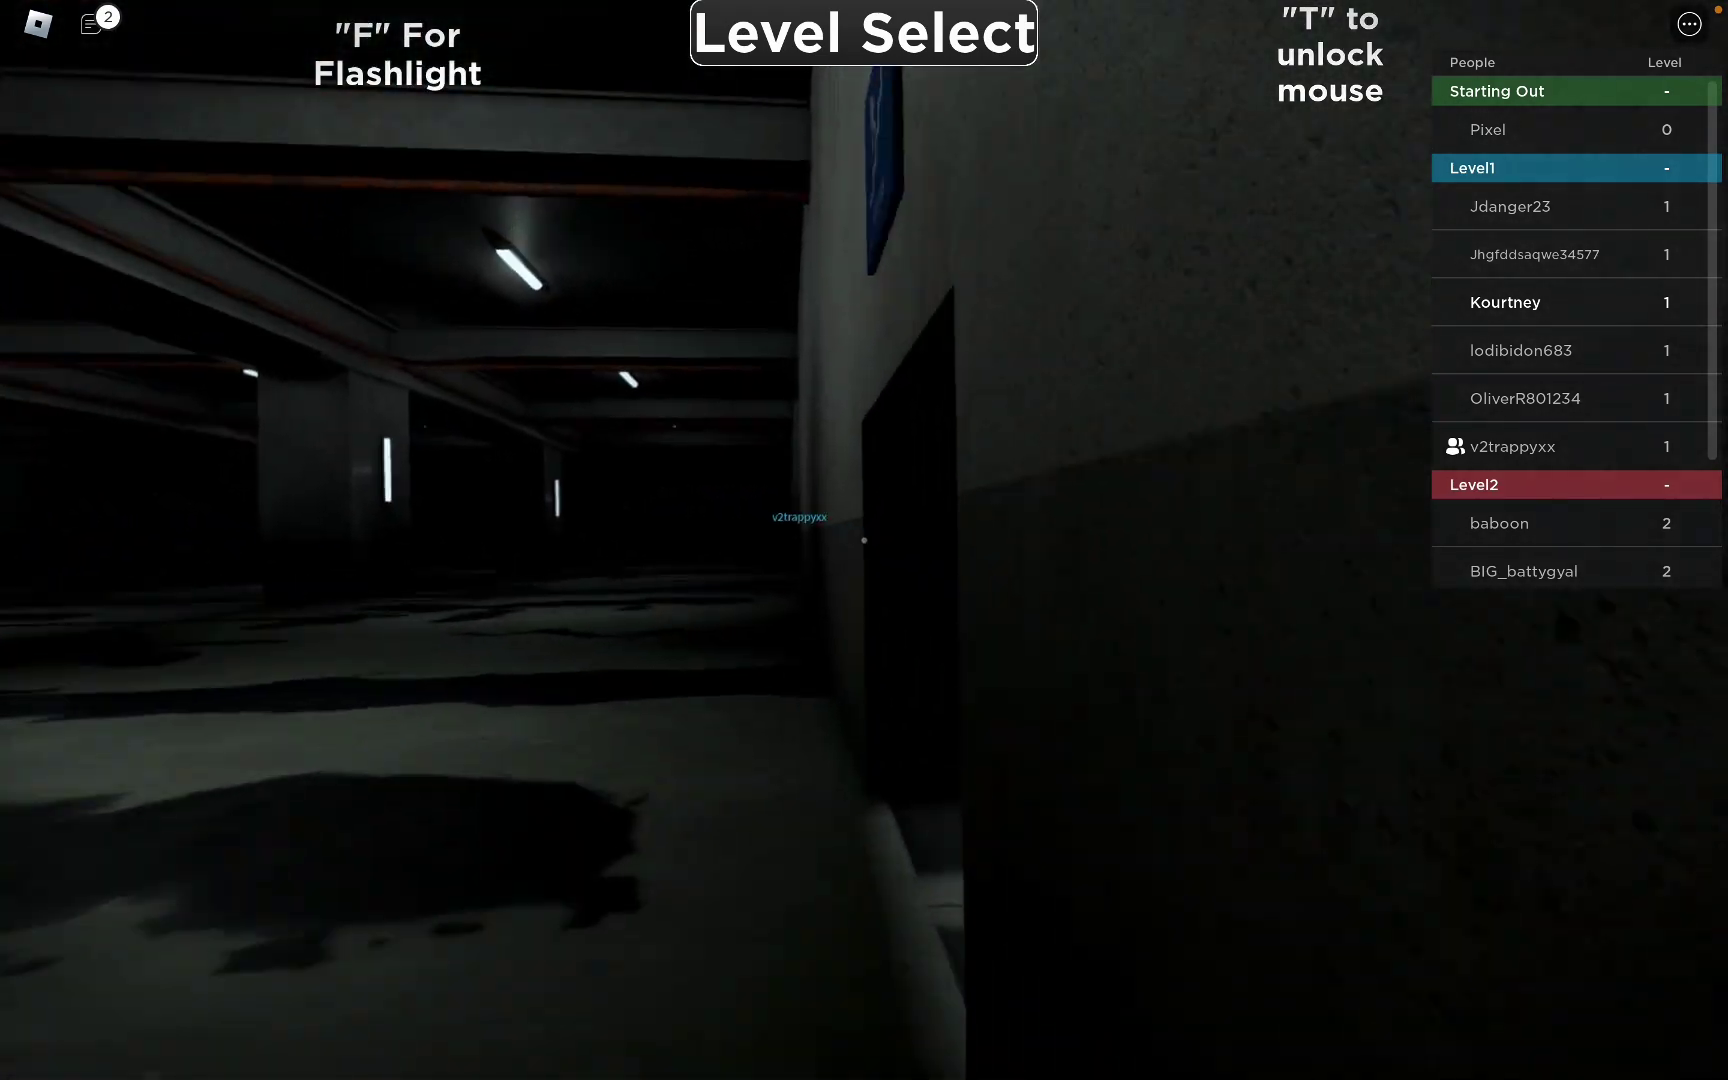
pyautogui.press('w')
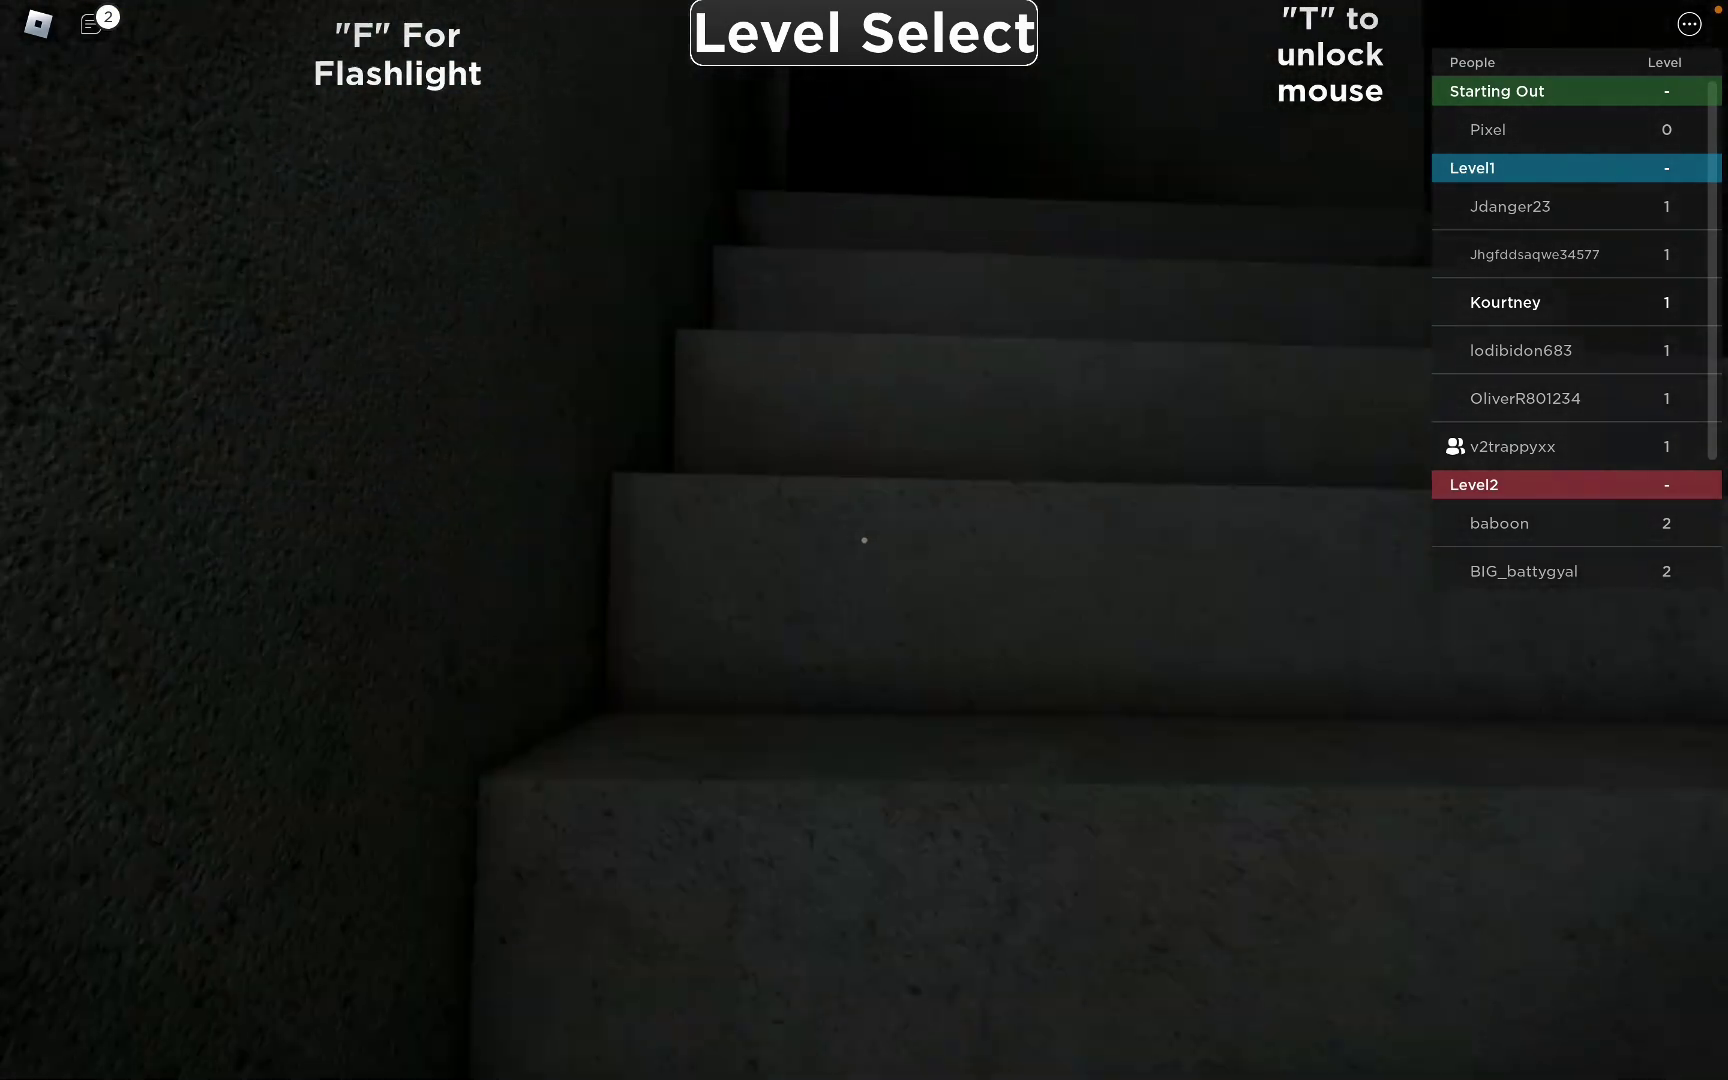
pyautogui.press('w')
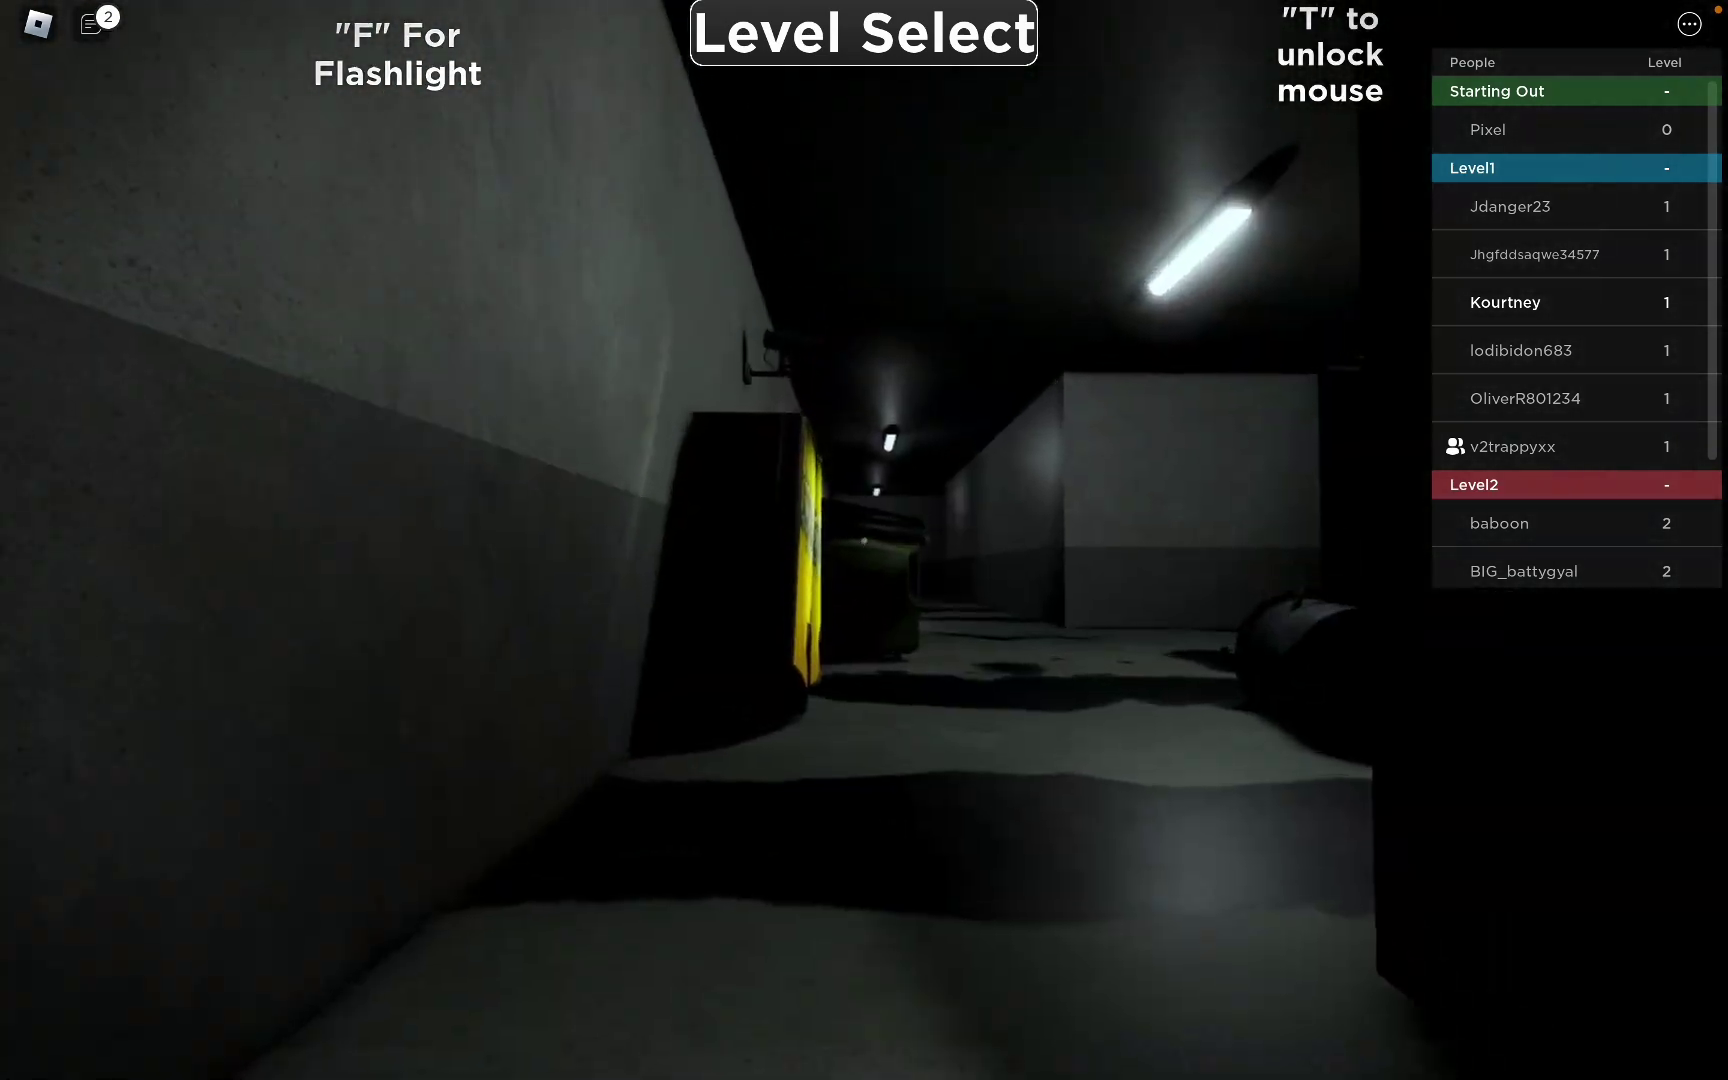
pyautogui.press('w')
# - Walk the green-dumpster hallway past the mattress, box and bucket to the end wall
pyautogui.press('w')
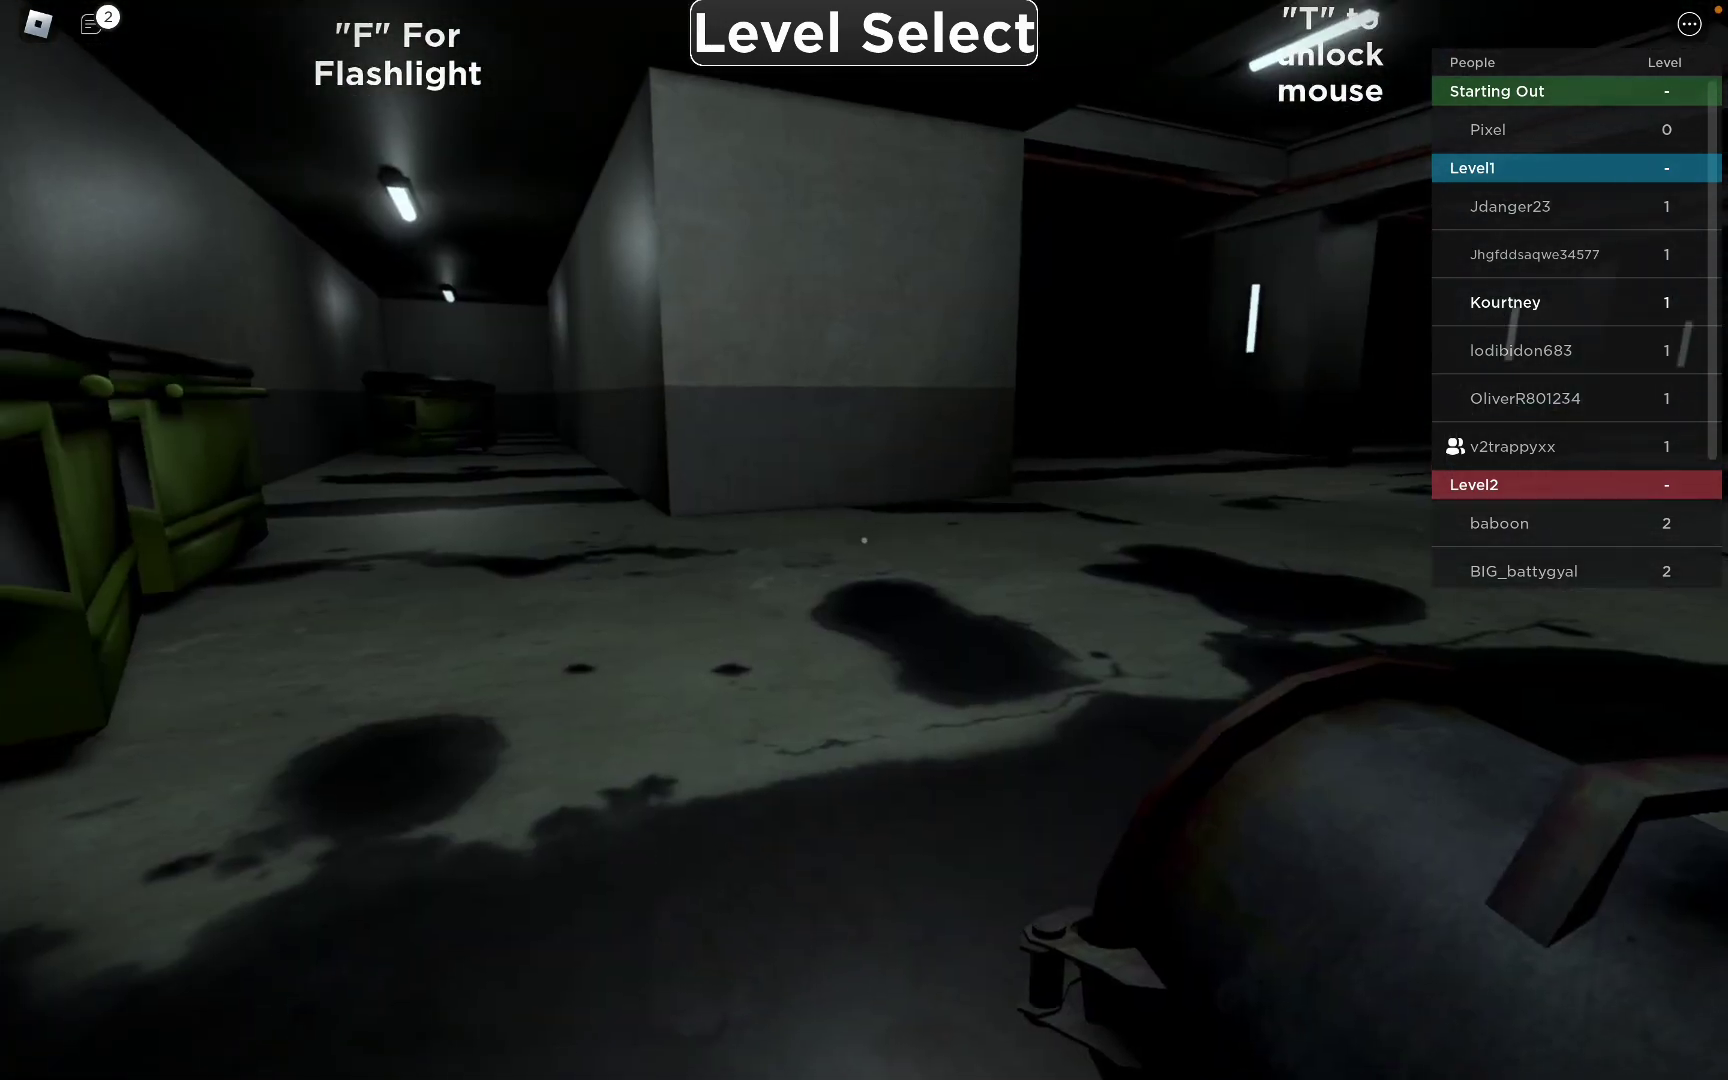
pyautogui.press('w')
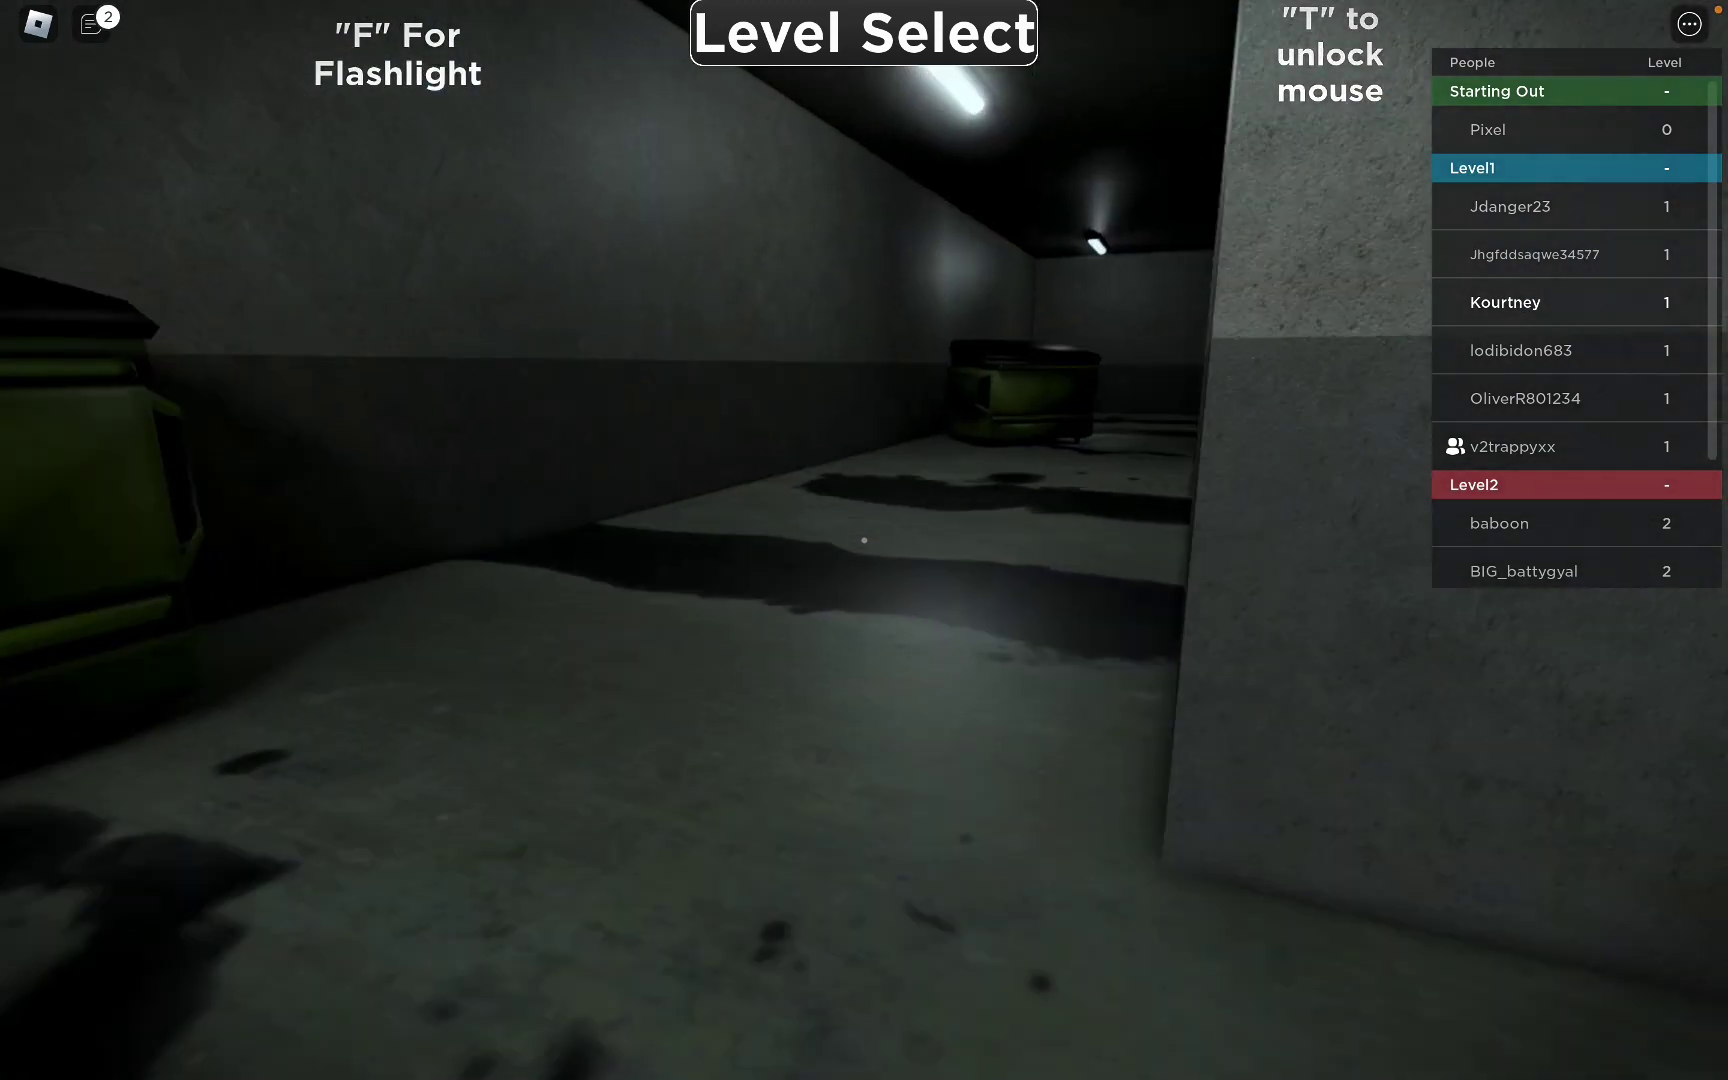
pyautogui.press('w')
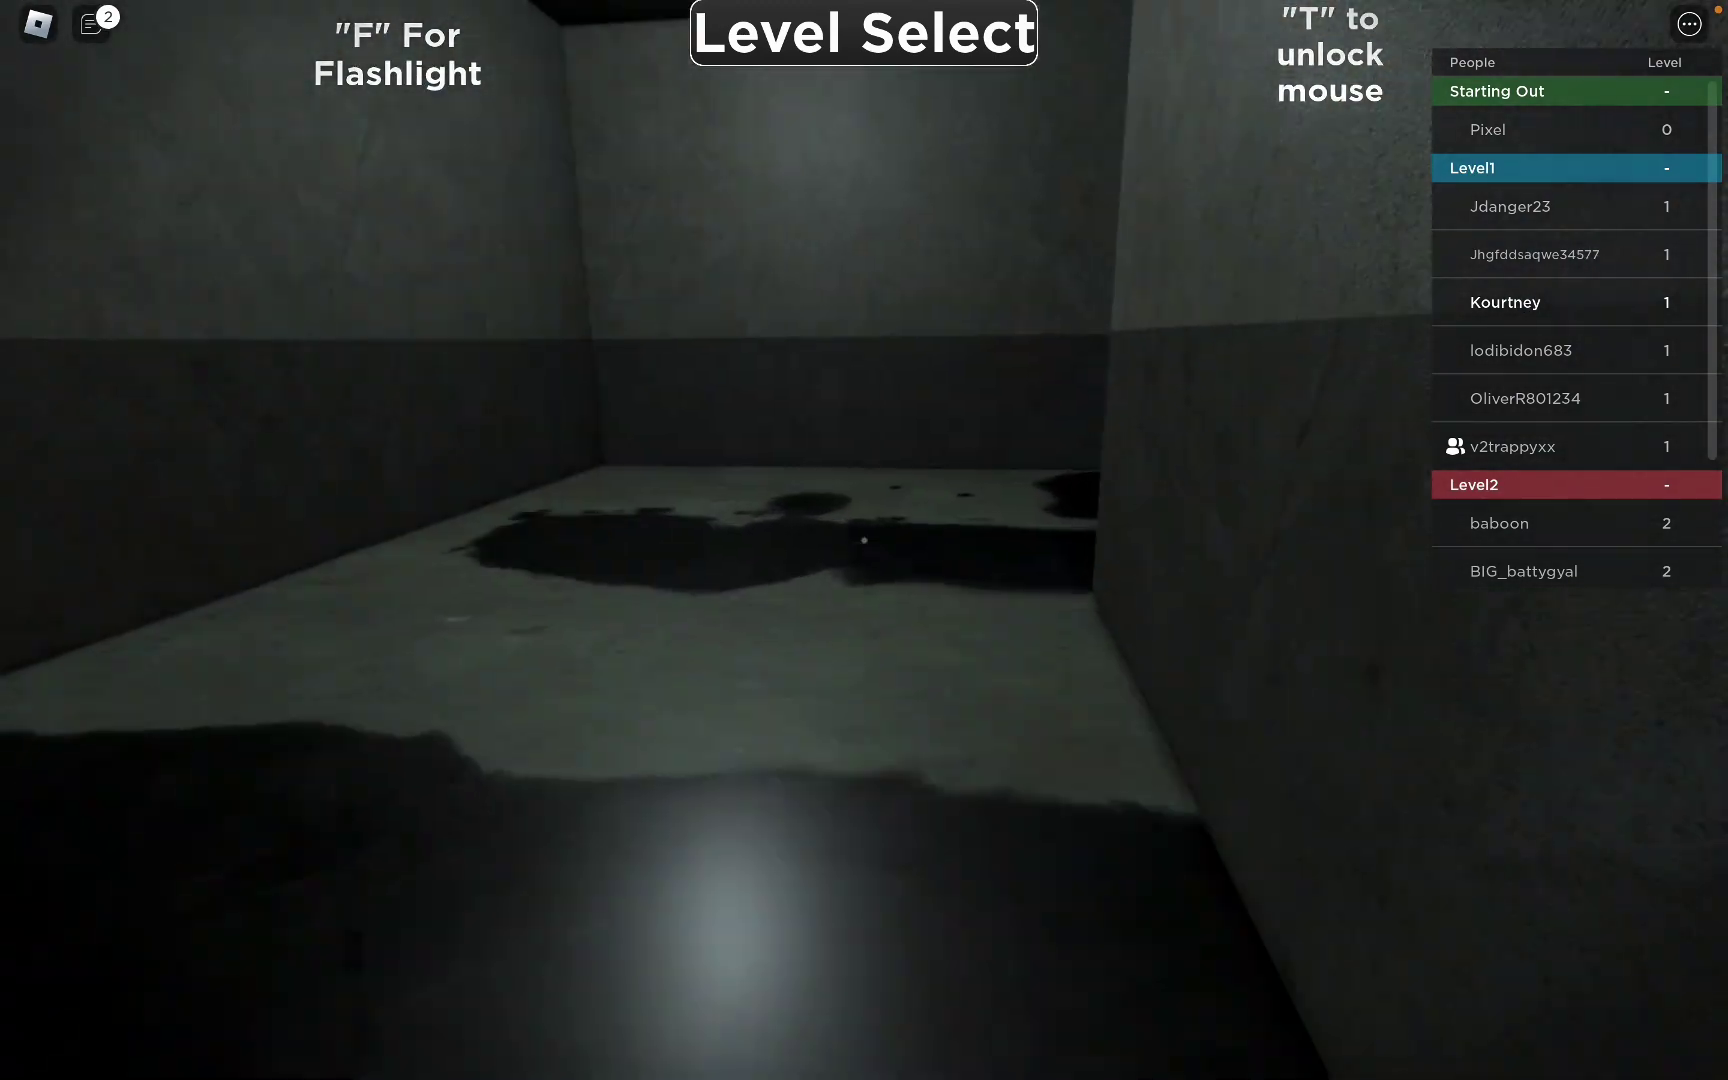
pyautogui.press('w')
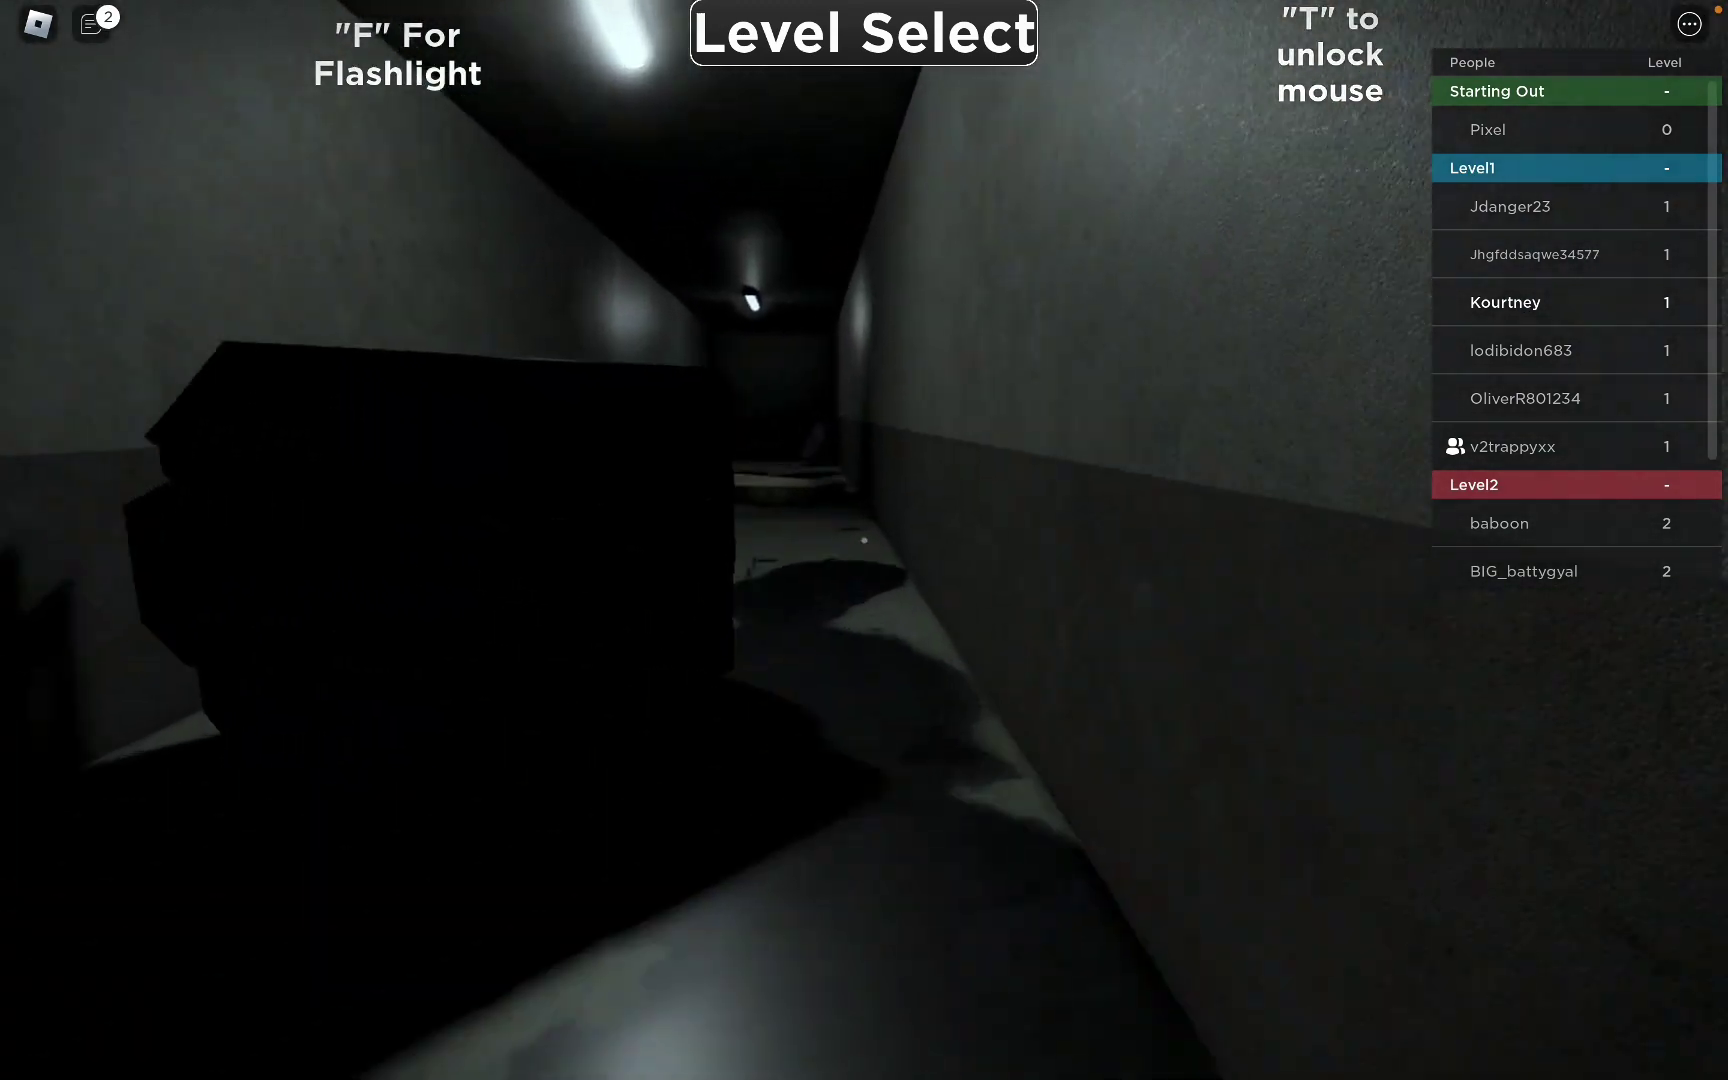
pyautogui.press('w')
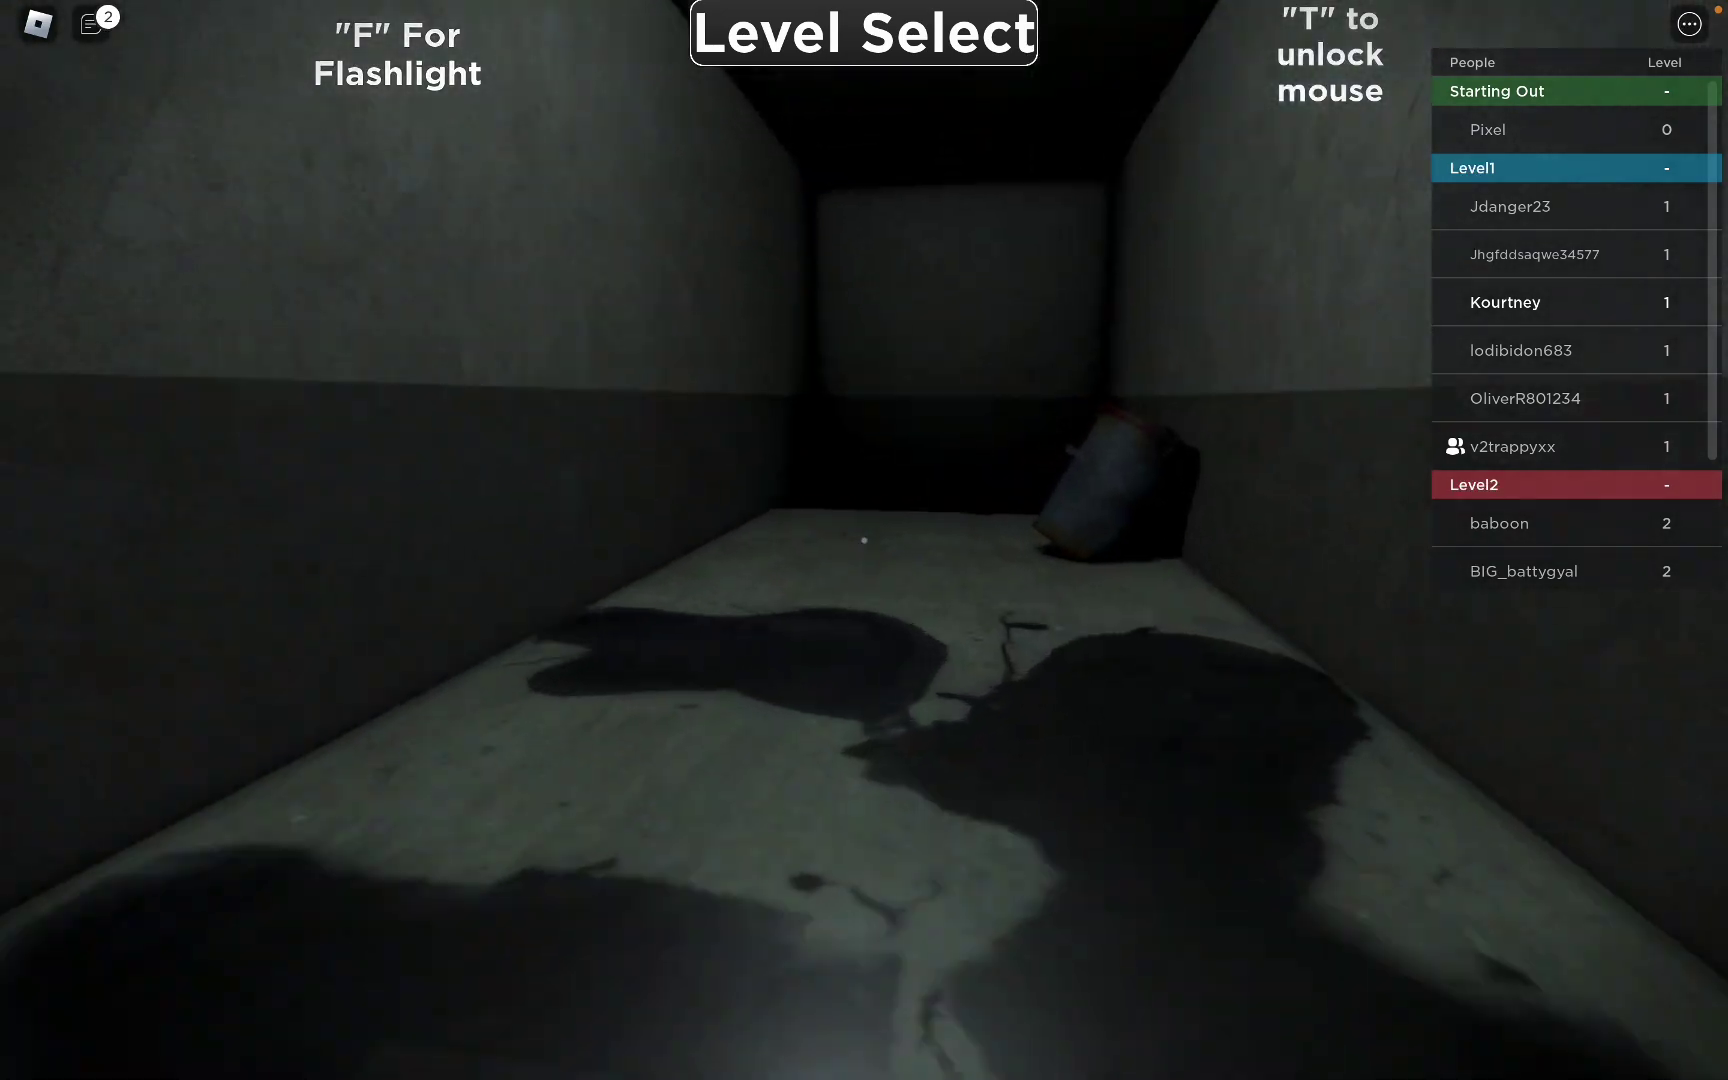
pyautogui.press('w')
# - Follow the other player upstairs, past the art gallery and vent, into the mall corridor
pyautogui.press('w')
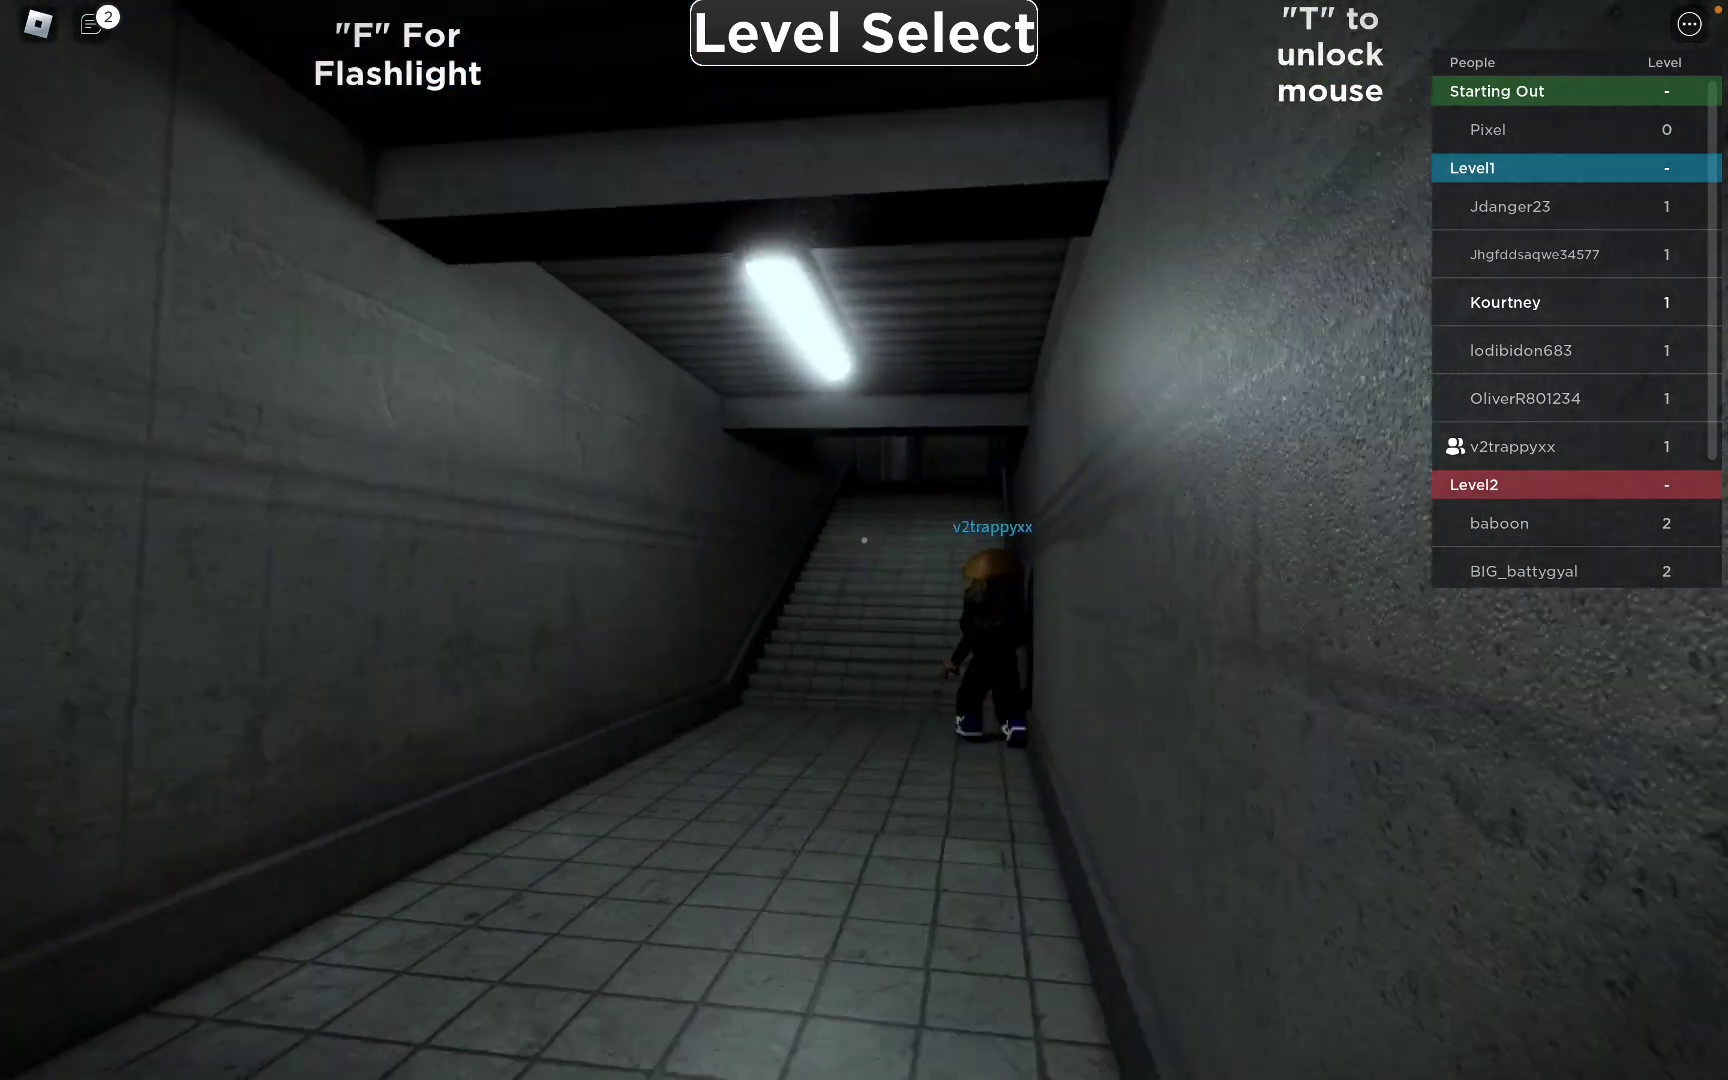
pyautogui.press('w')
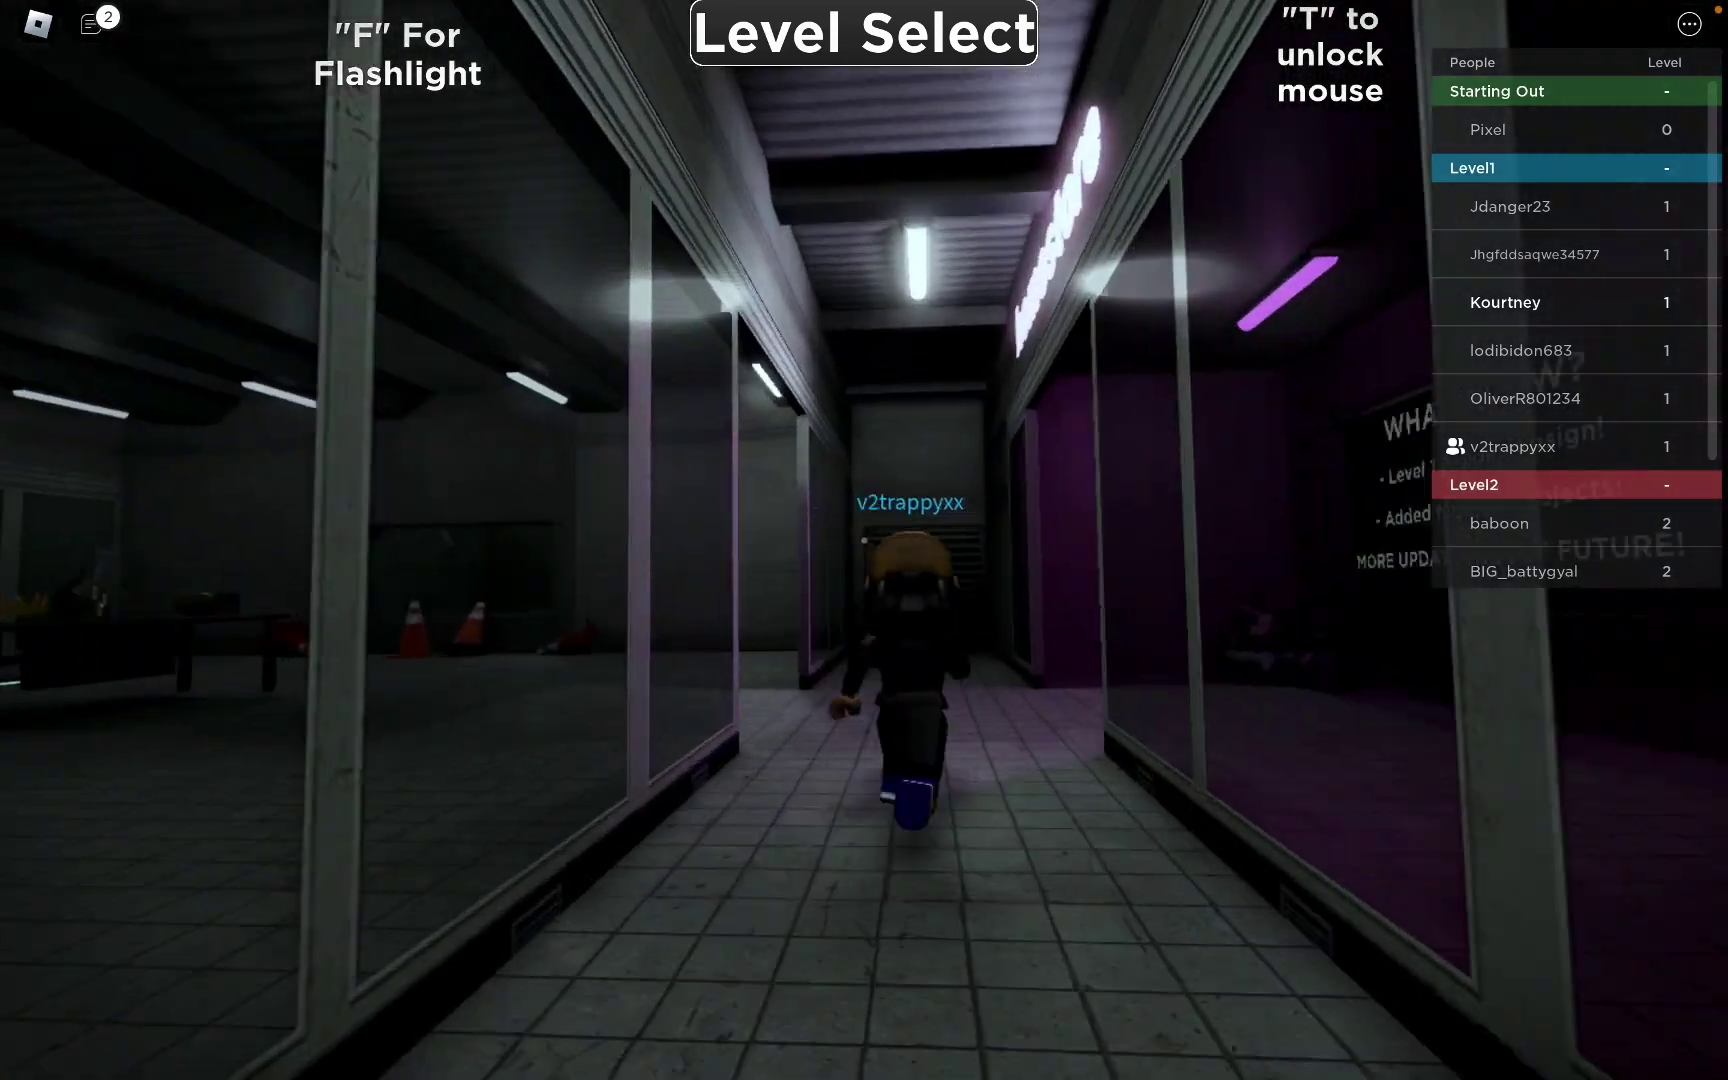
pyautogui.press('w')
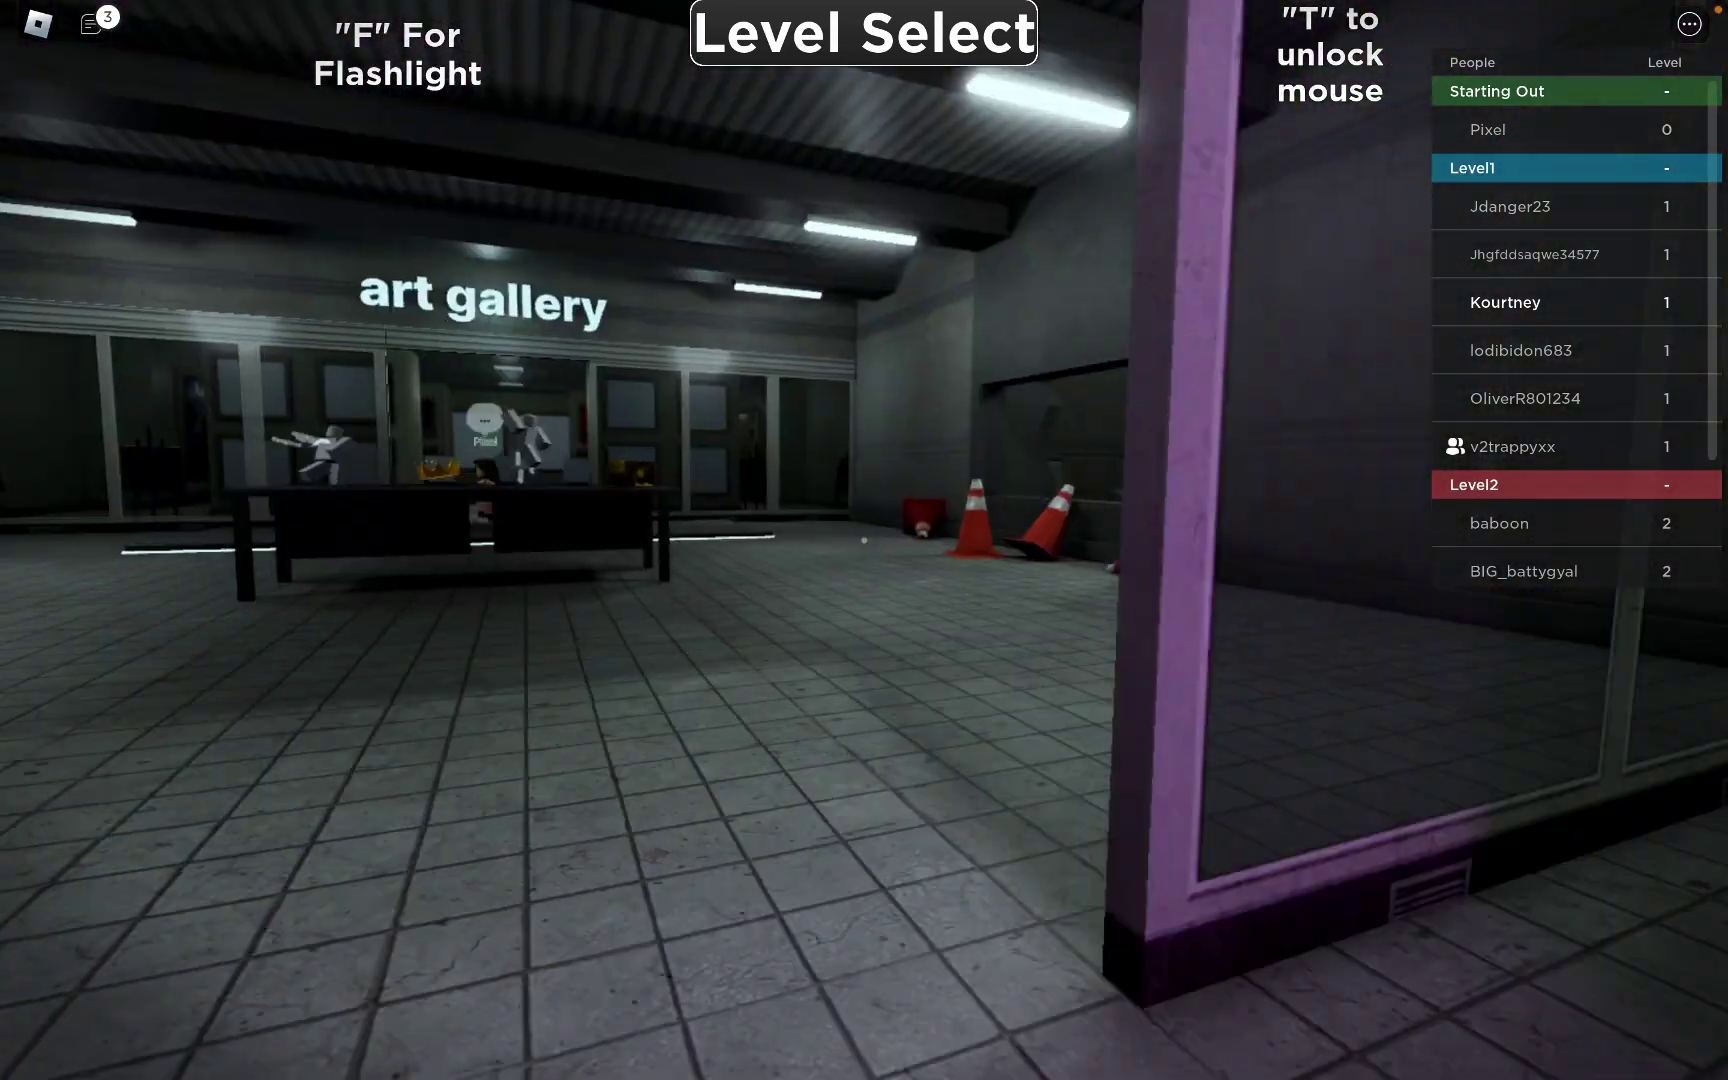
pyautogui.press('w')
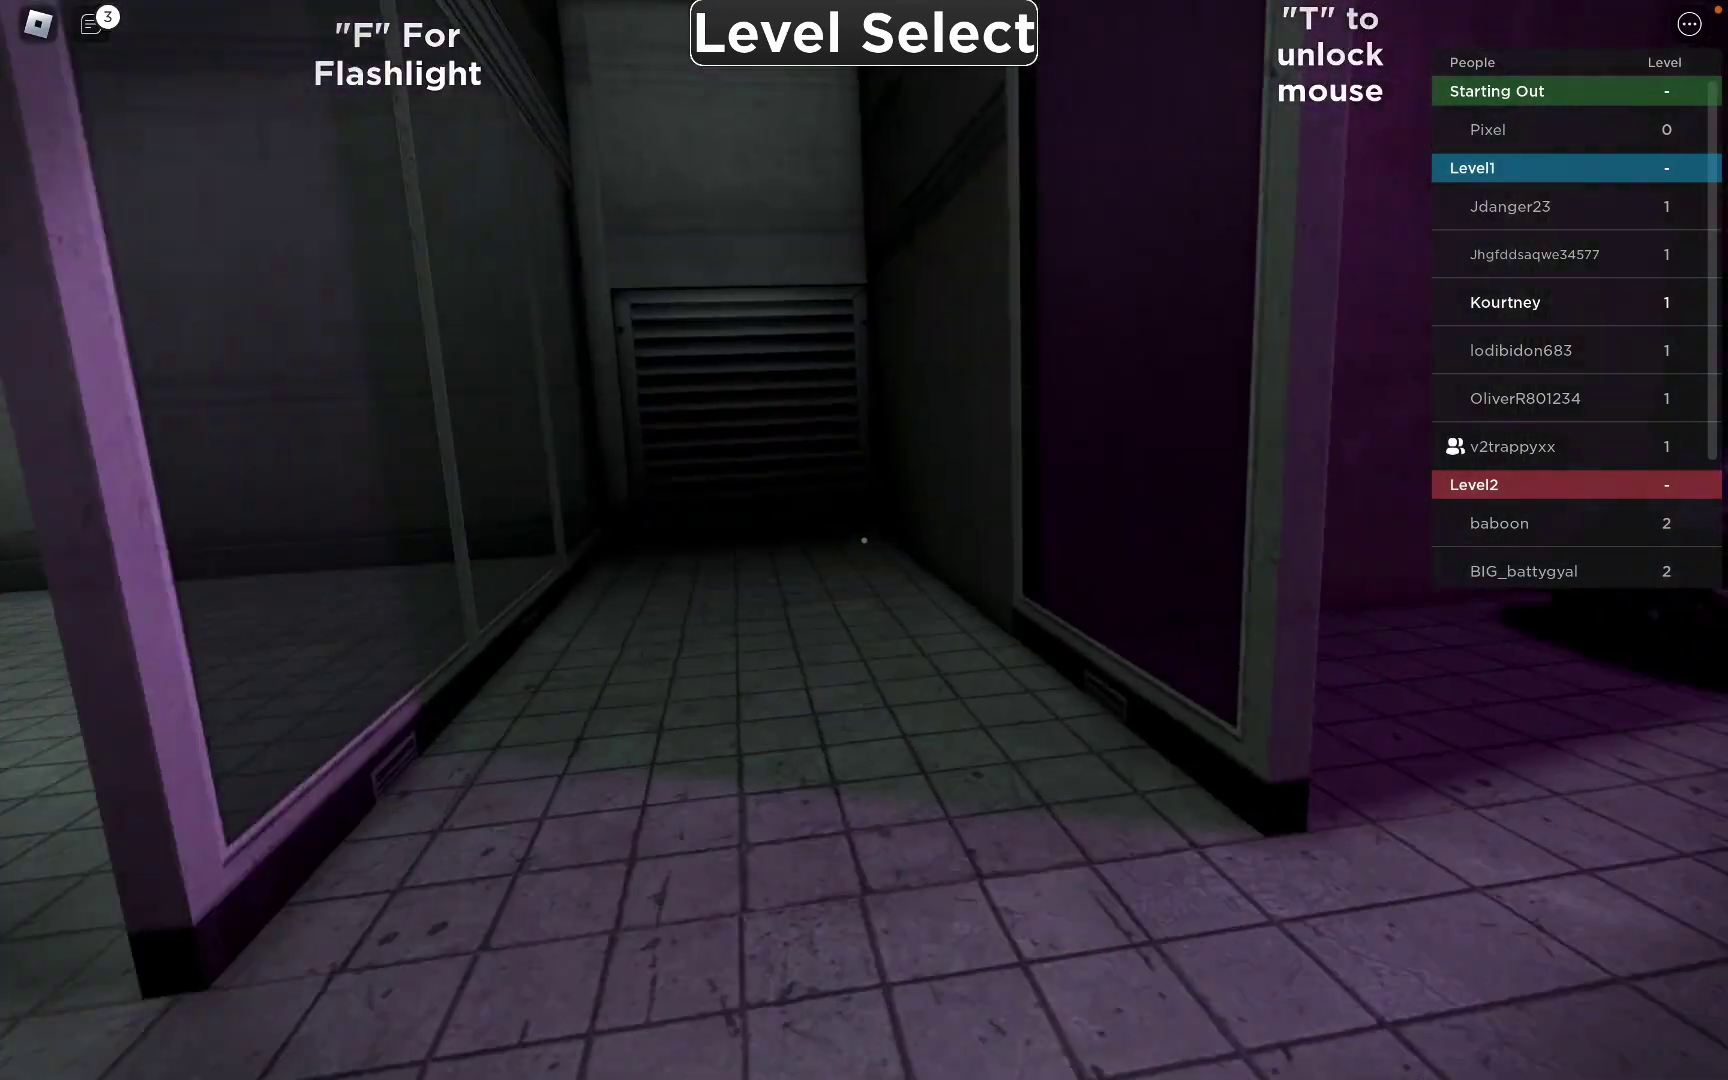
pyautogui.press('w')
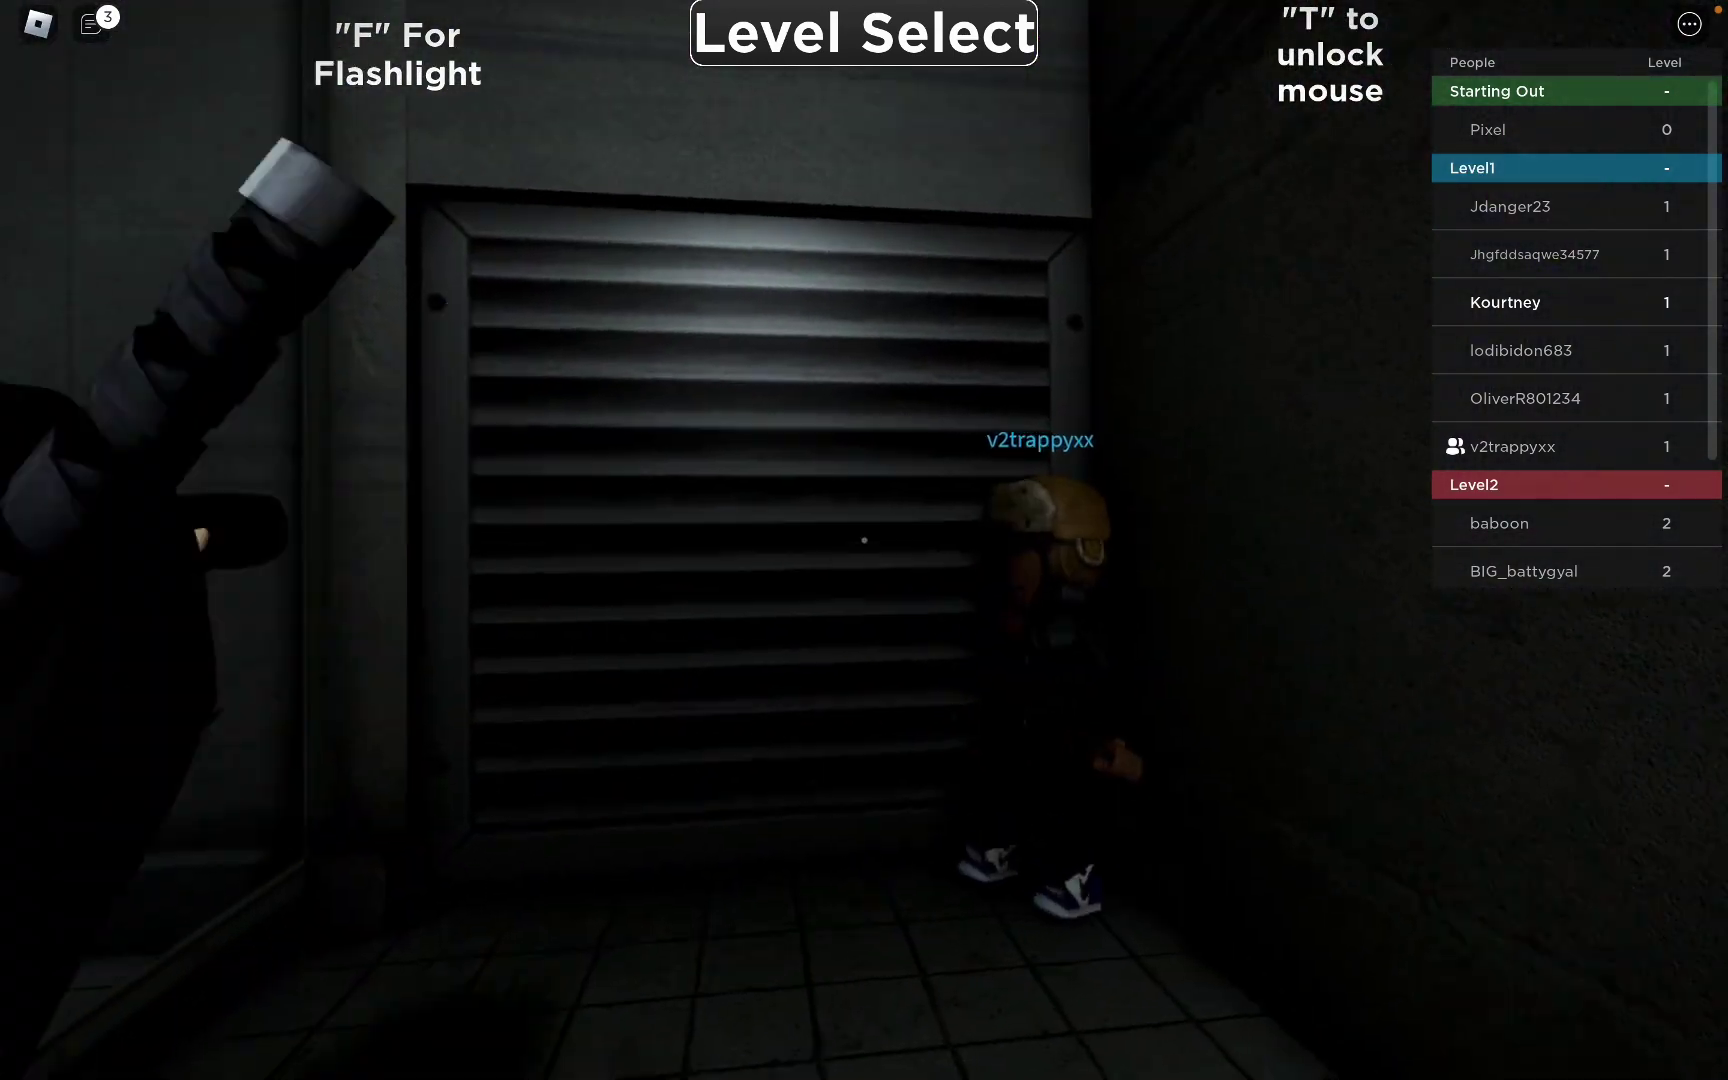
pyautogui.scroll(-3, 864, 541)
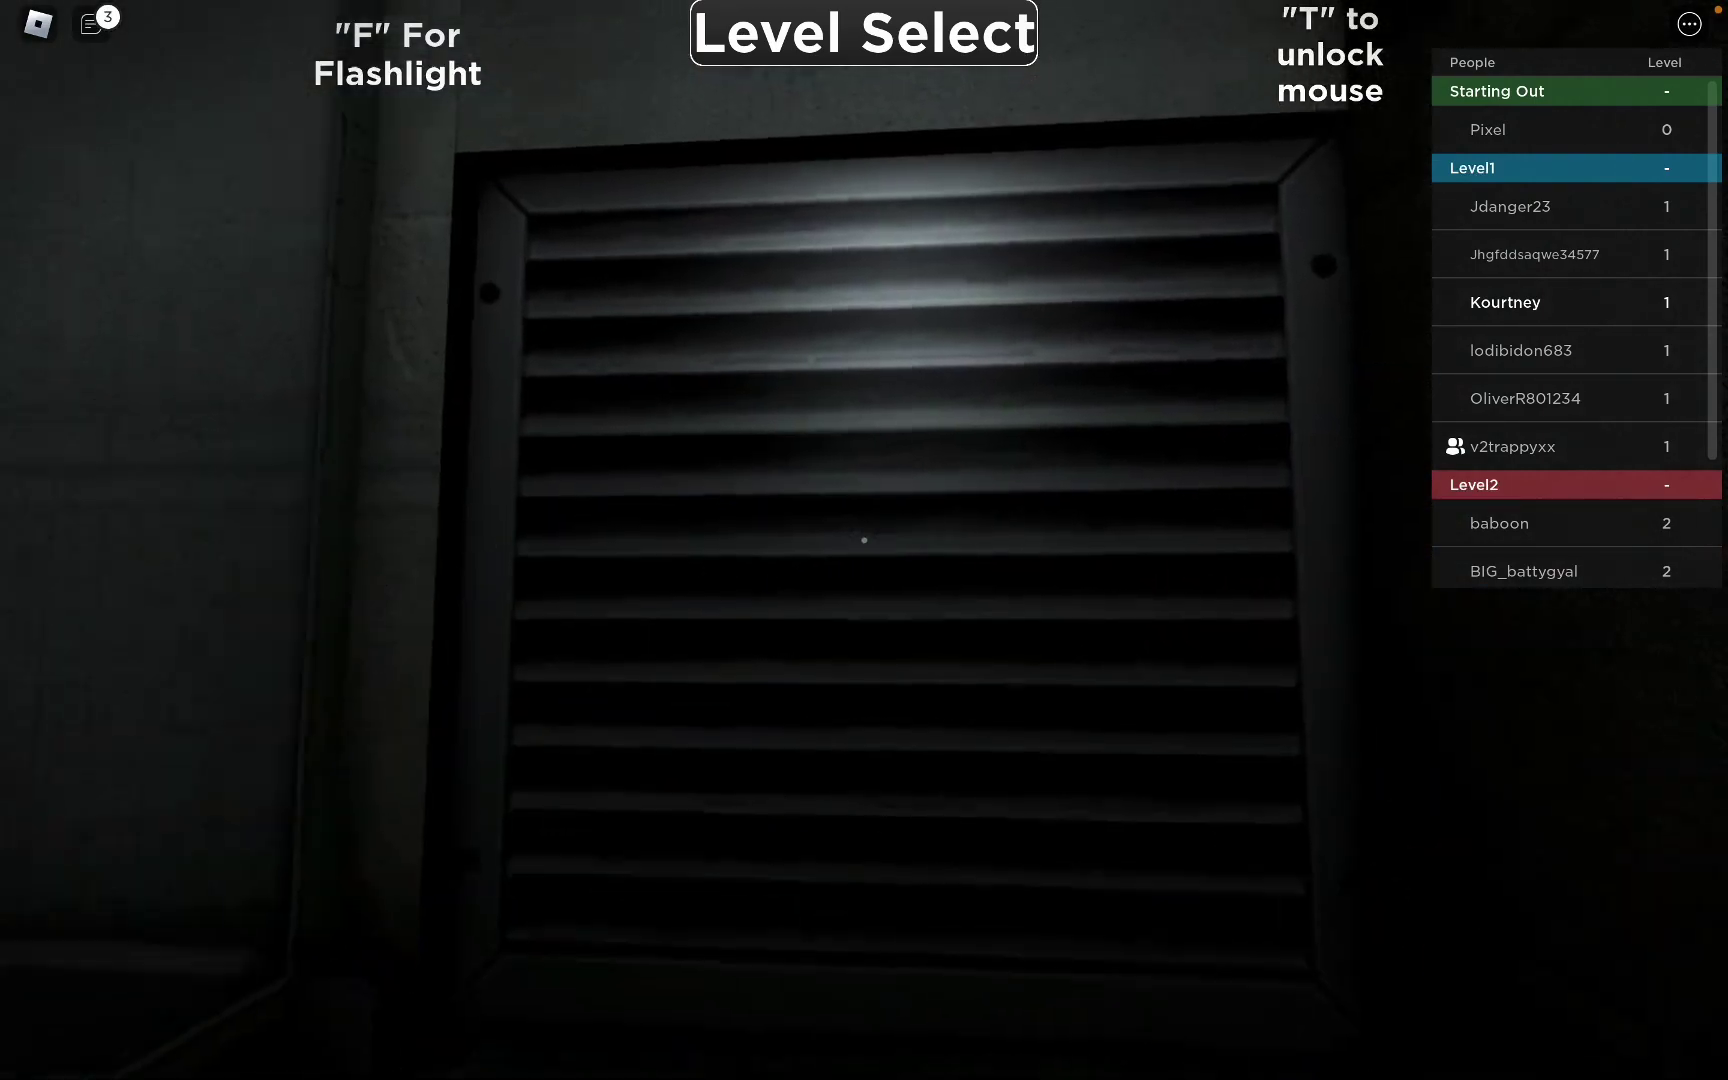
pyautogui.press('w')
pyautogui.press('w')
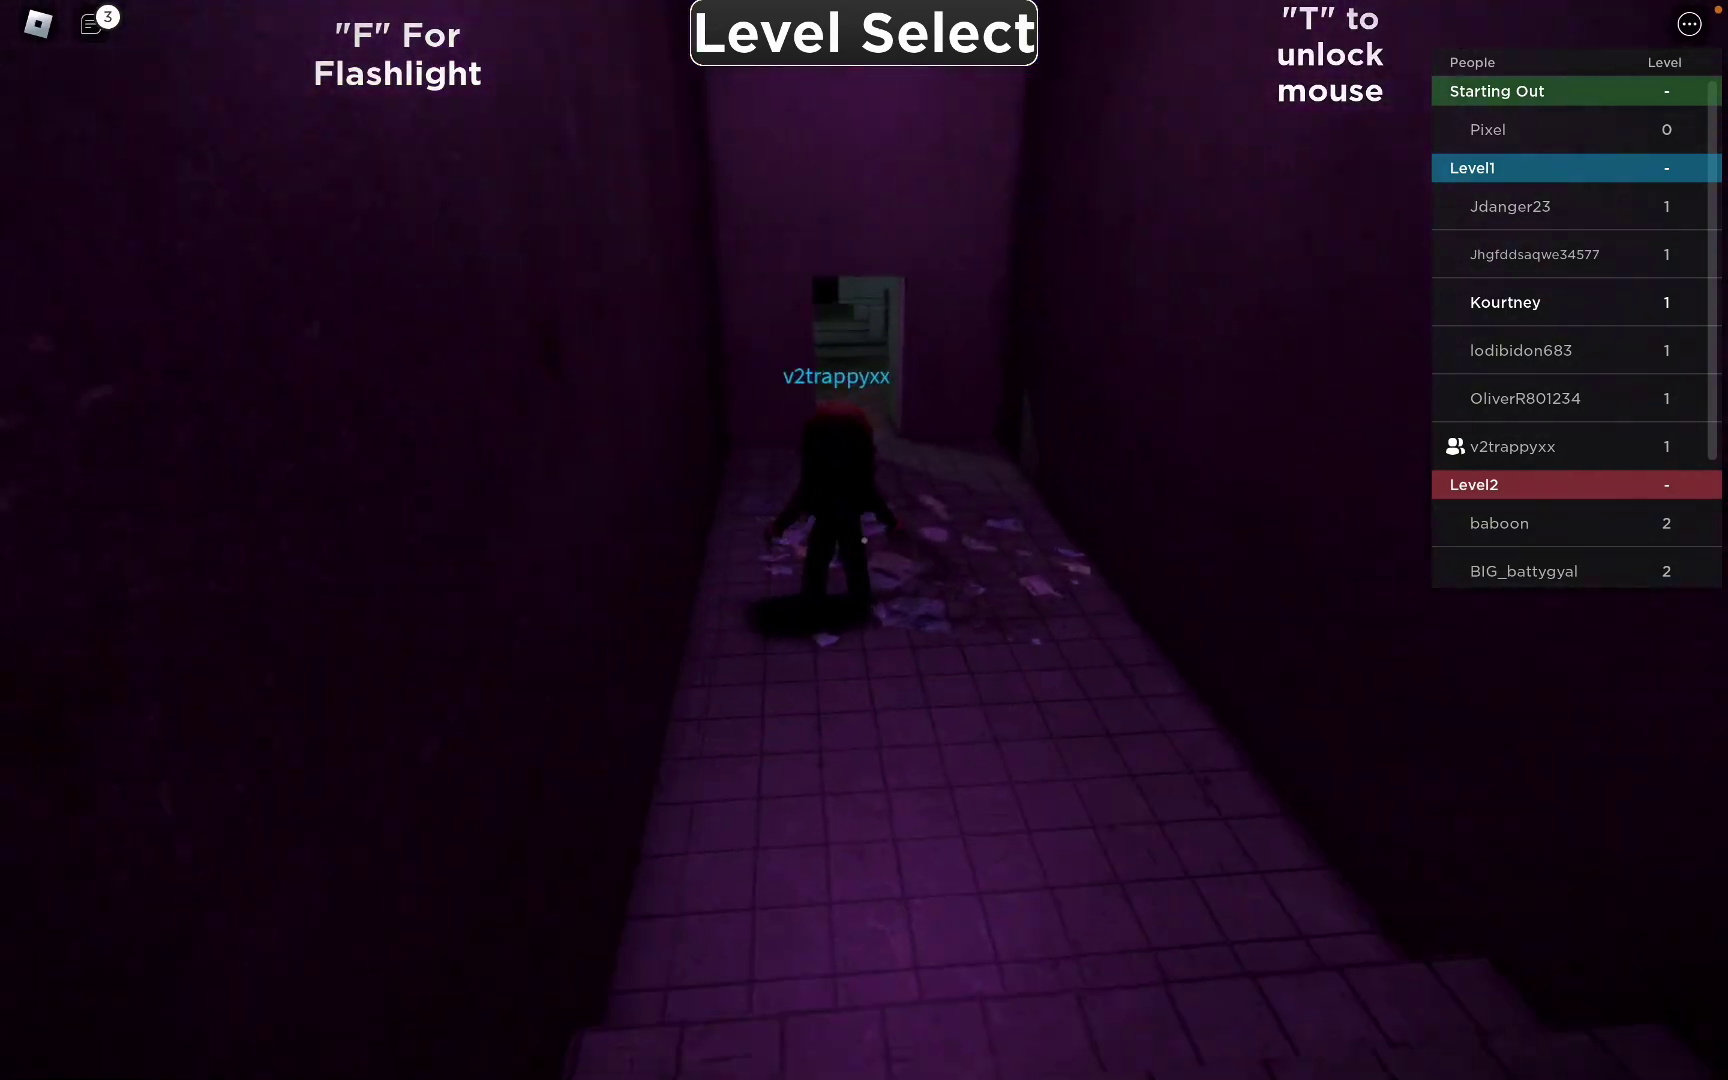
# - Enter the mannequin room and move past the player crouched against the wall
pyautogui.press('w')
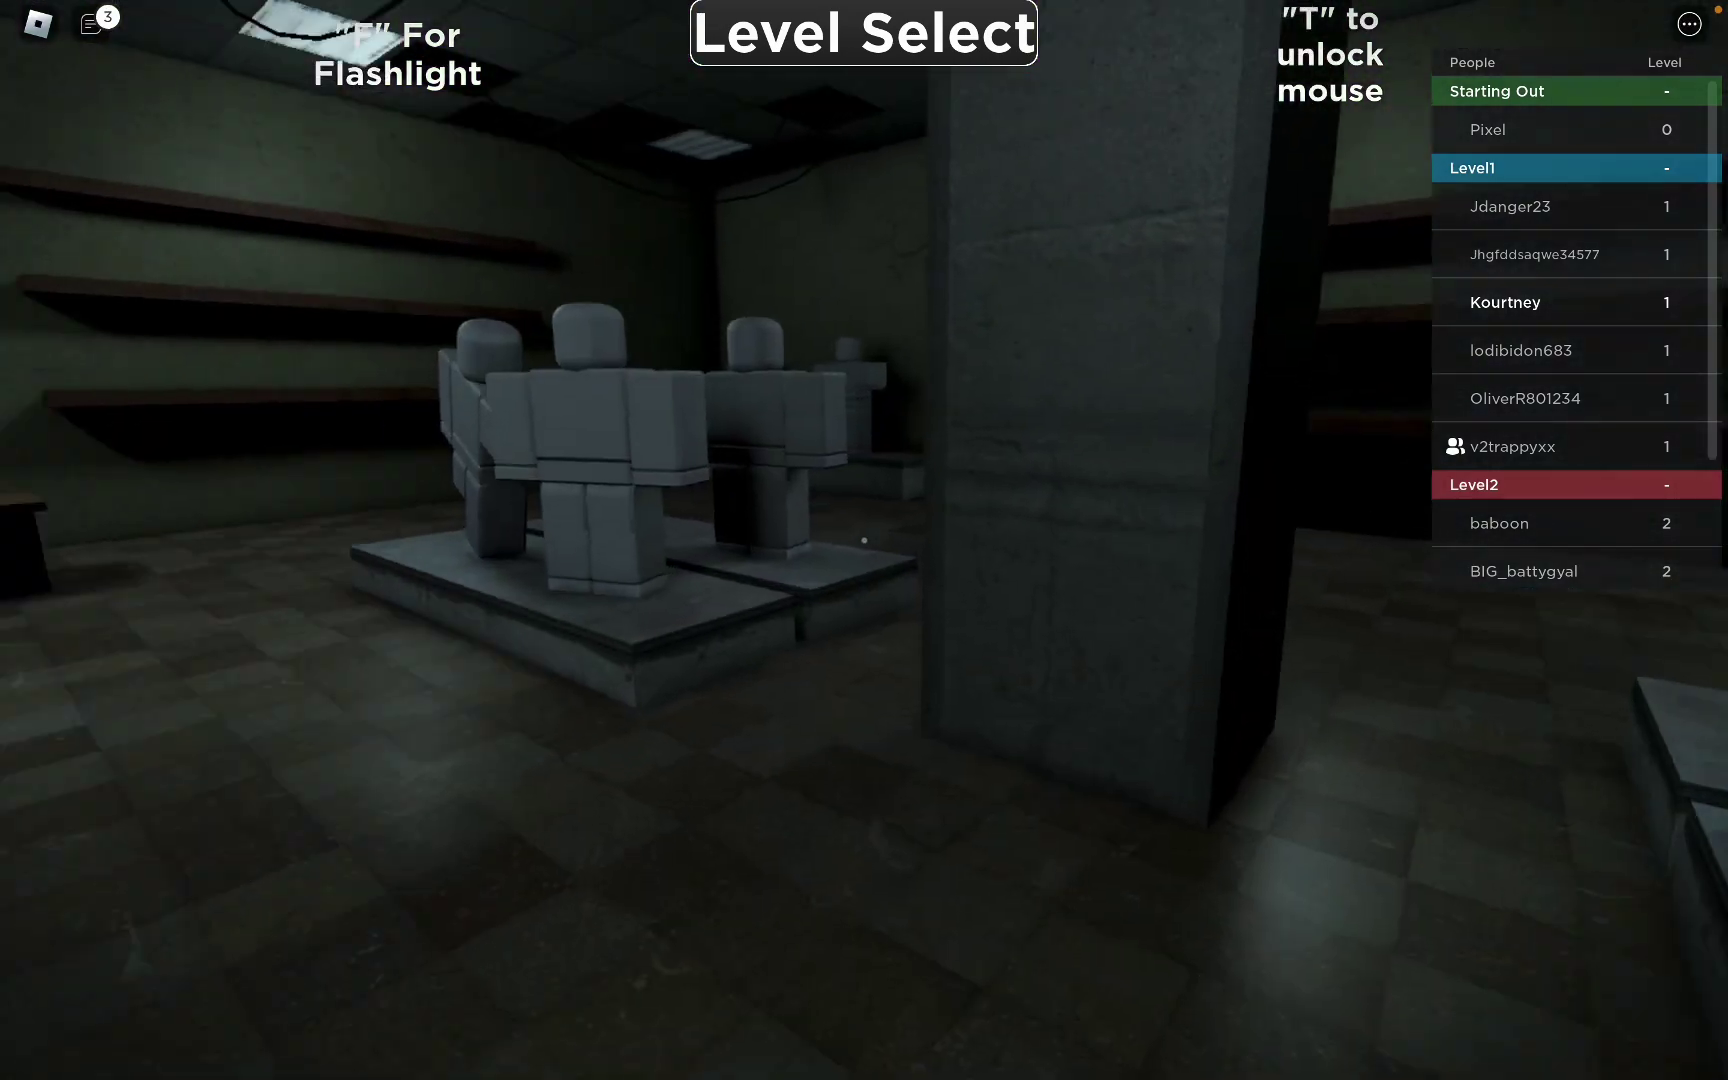
pyautogui.press('w')
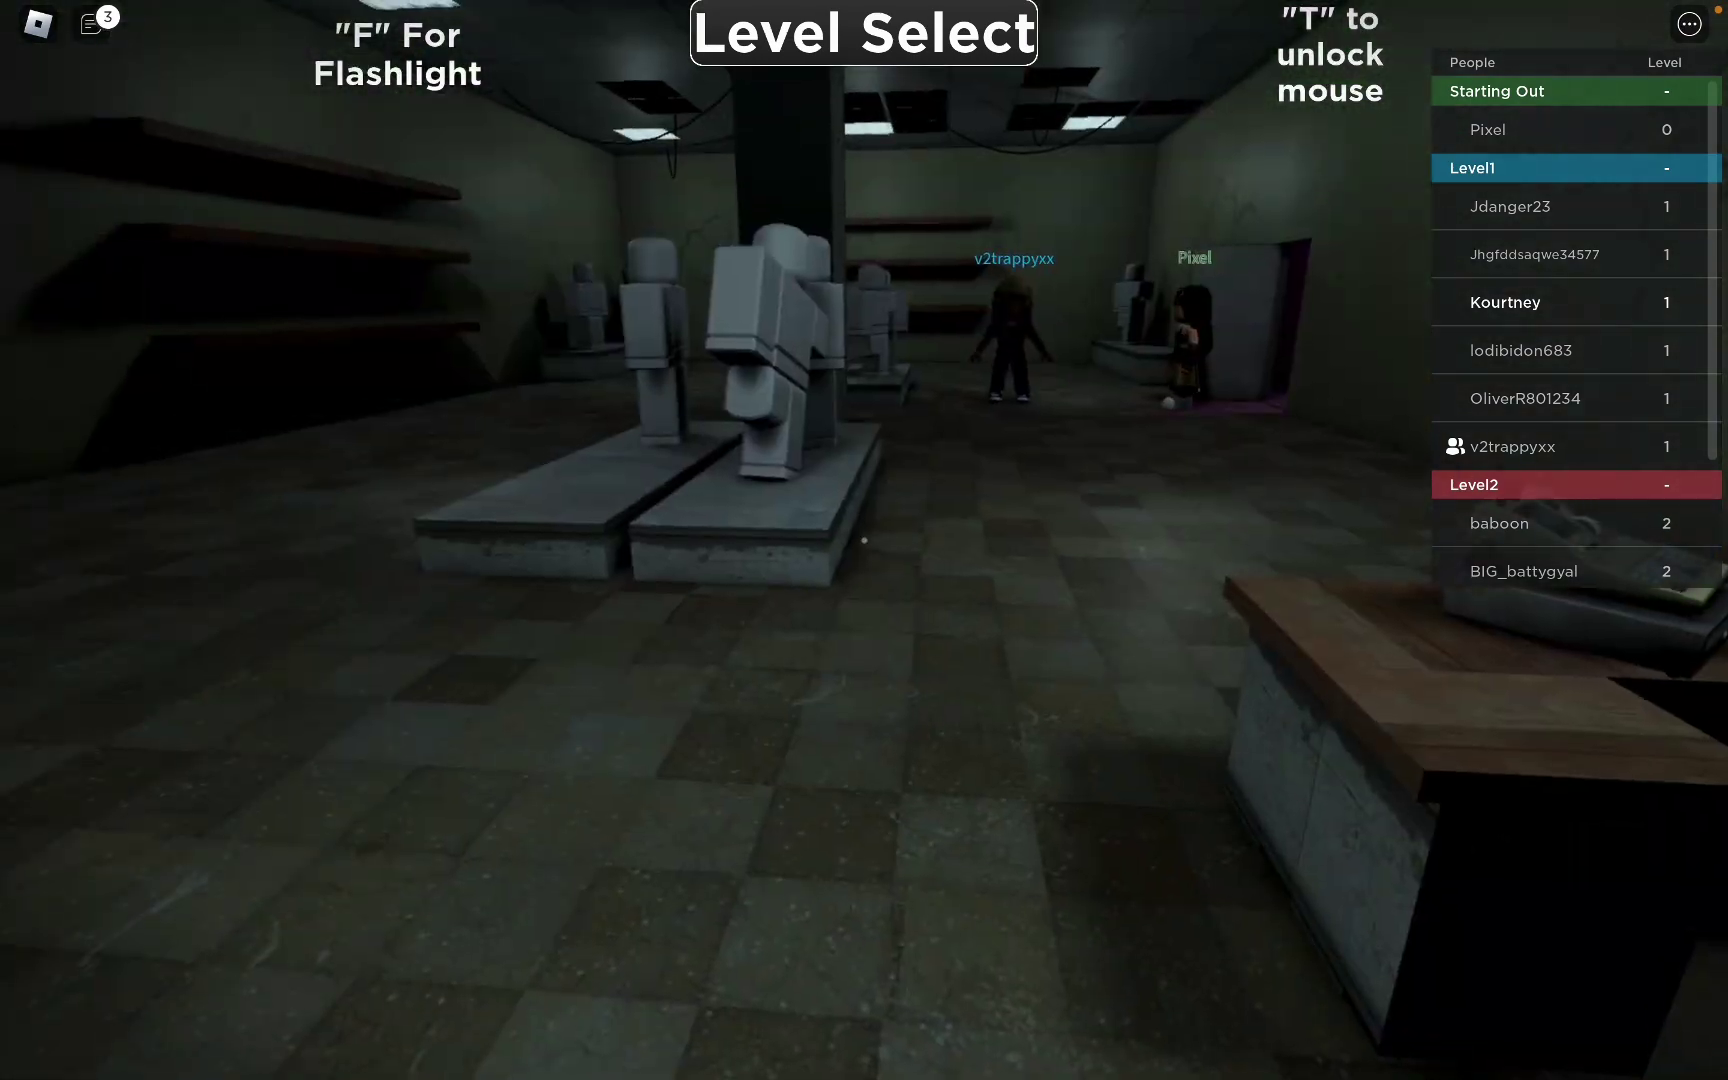
pyautogui.press('w')
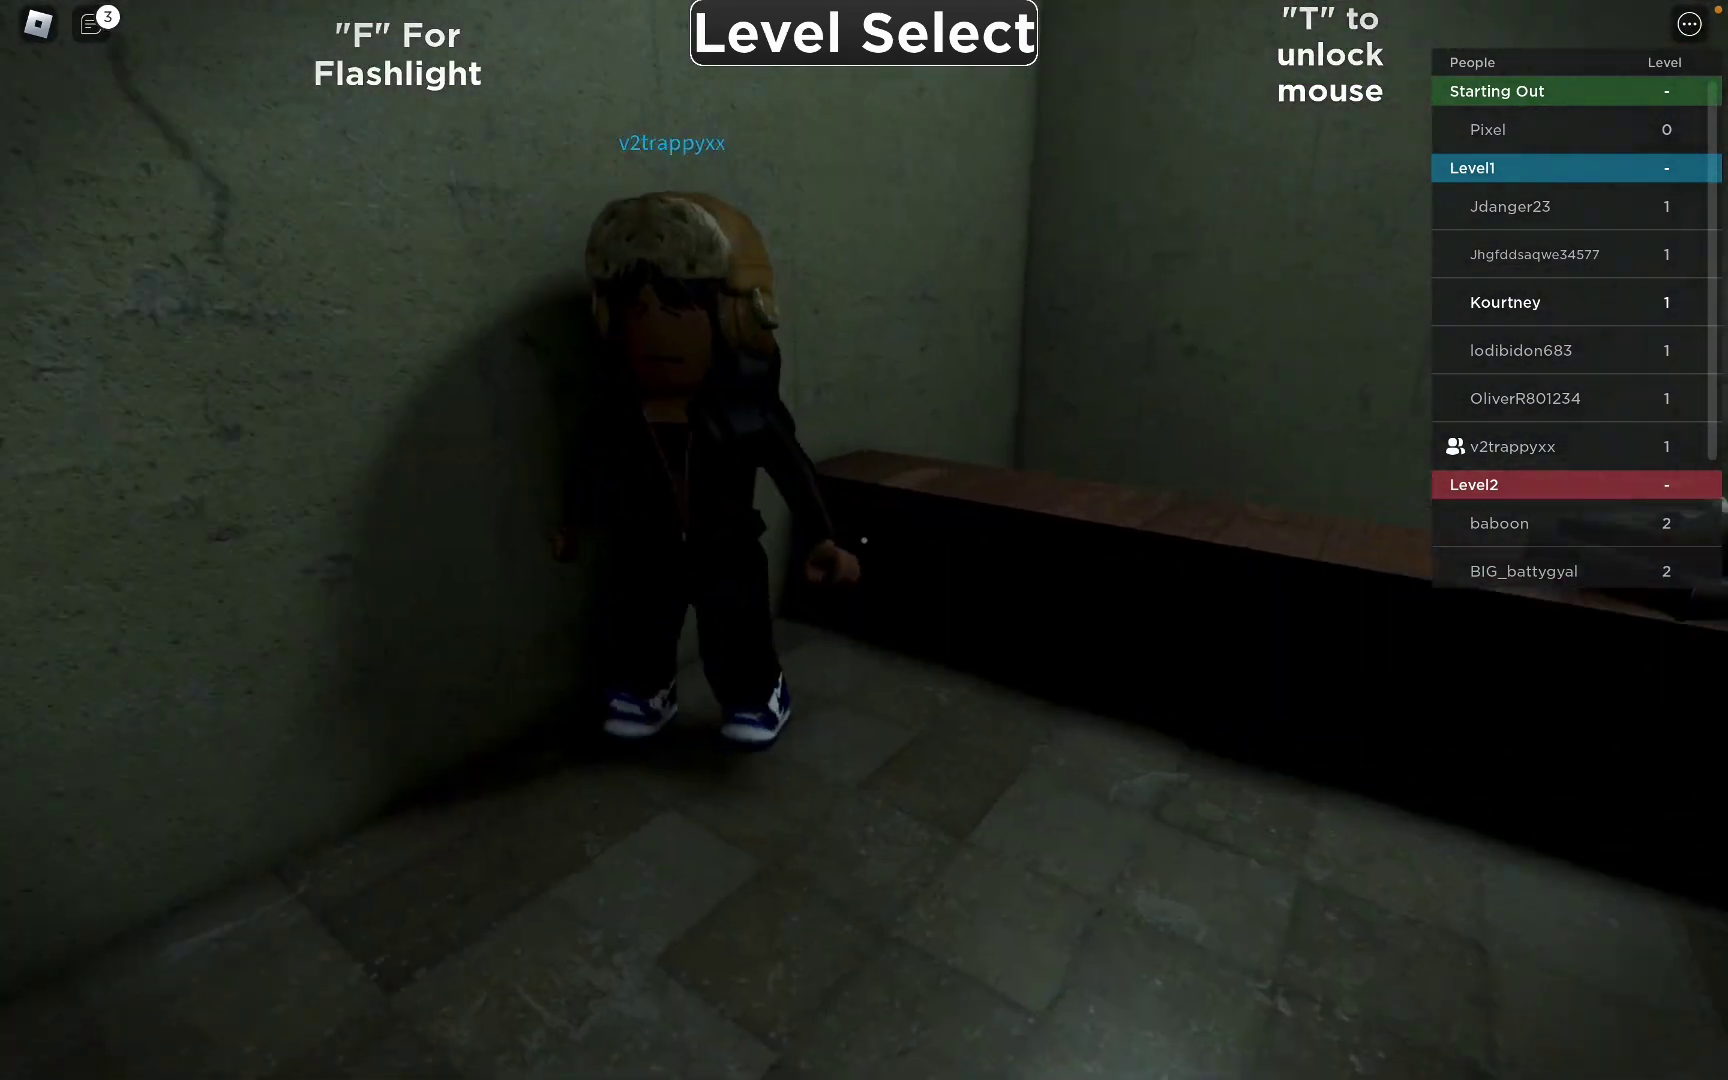
pyautogui.press('w')
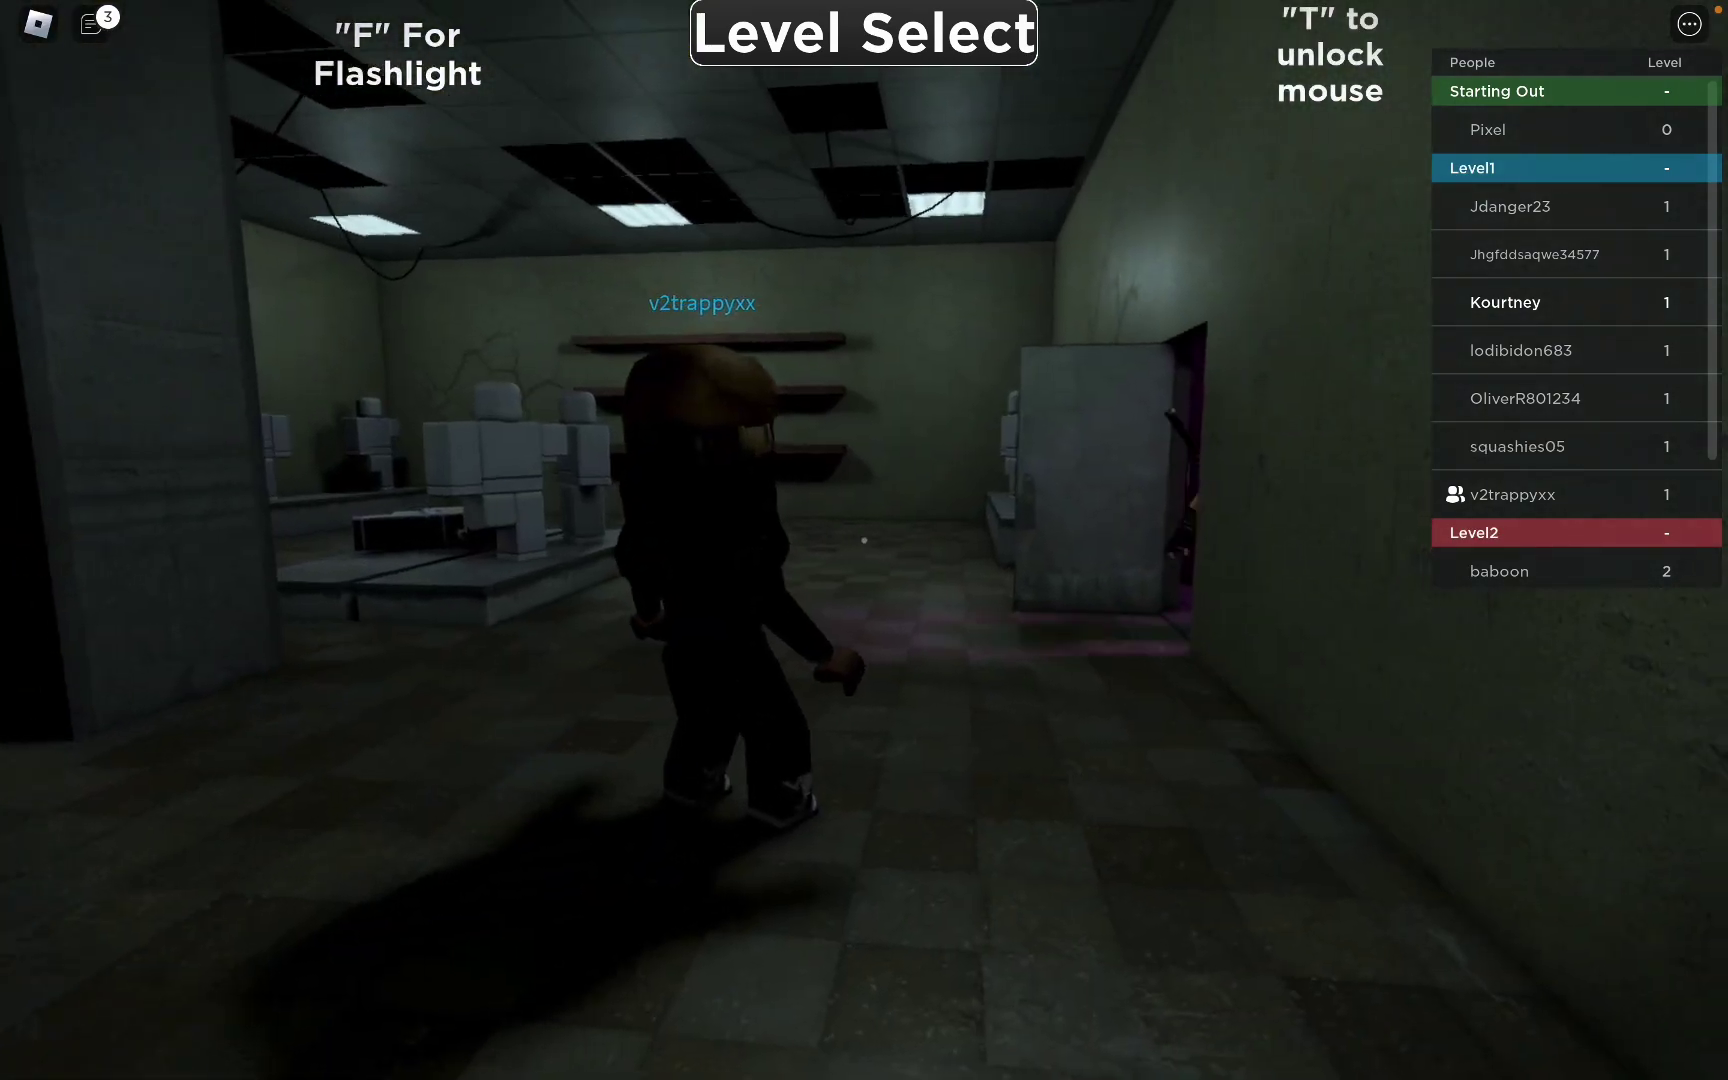
pyautogui.press('w')
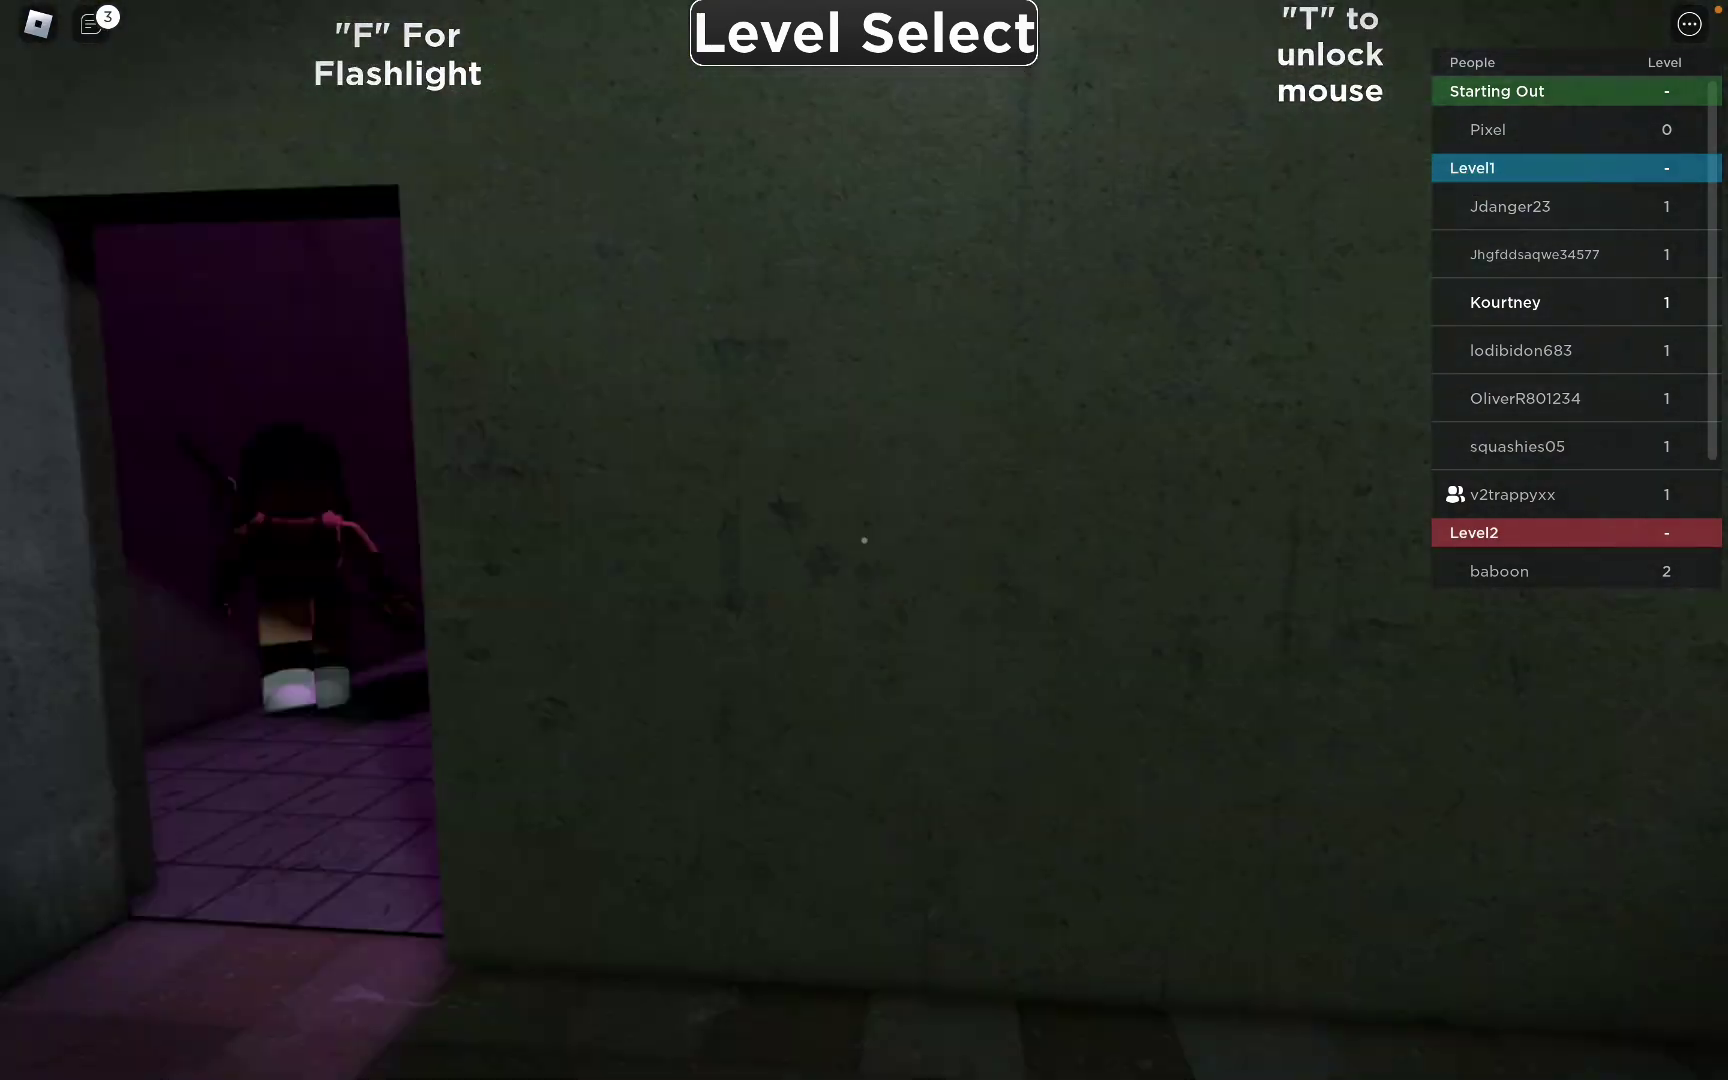
# - Circle the room toward the shelves and another player, then face the purple-lit doorway
pyautogui.press('w')
pyautogui.press('w')
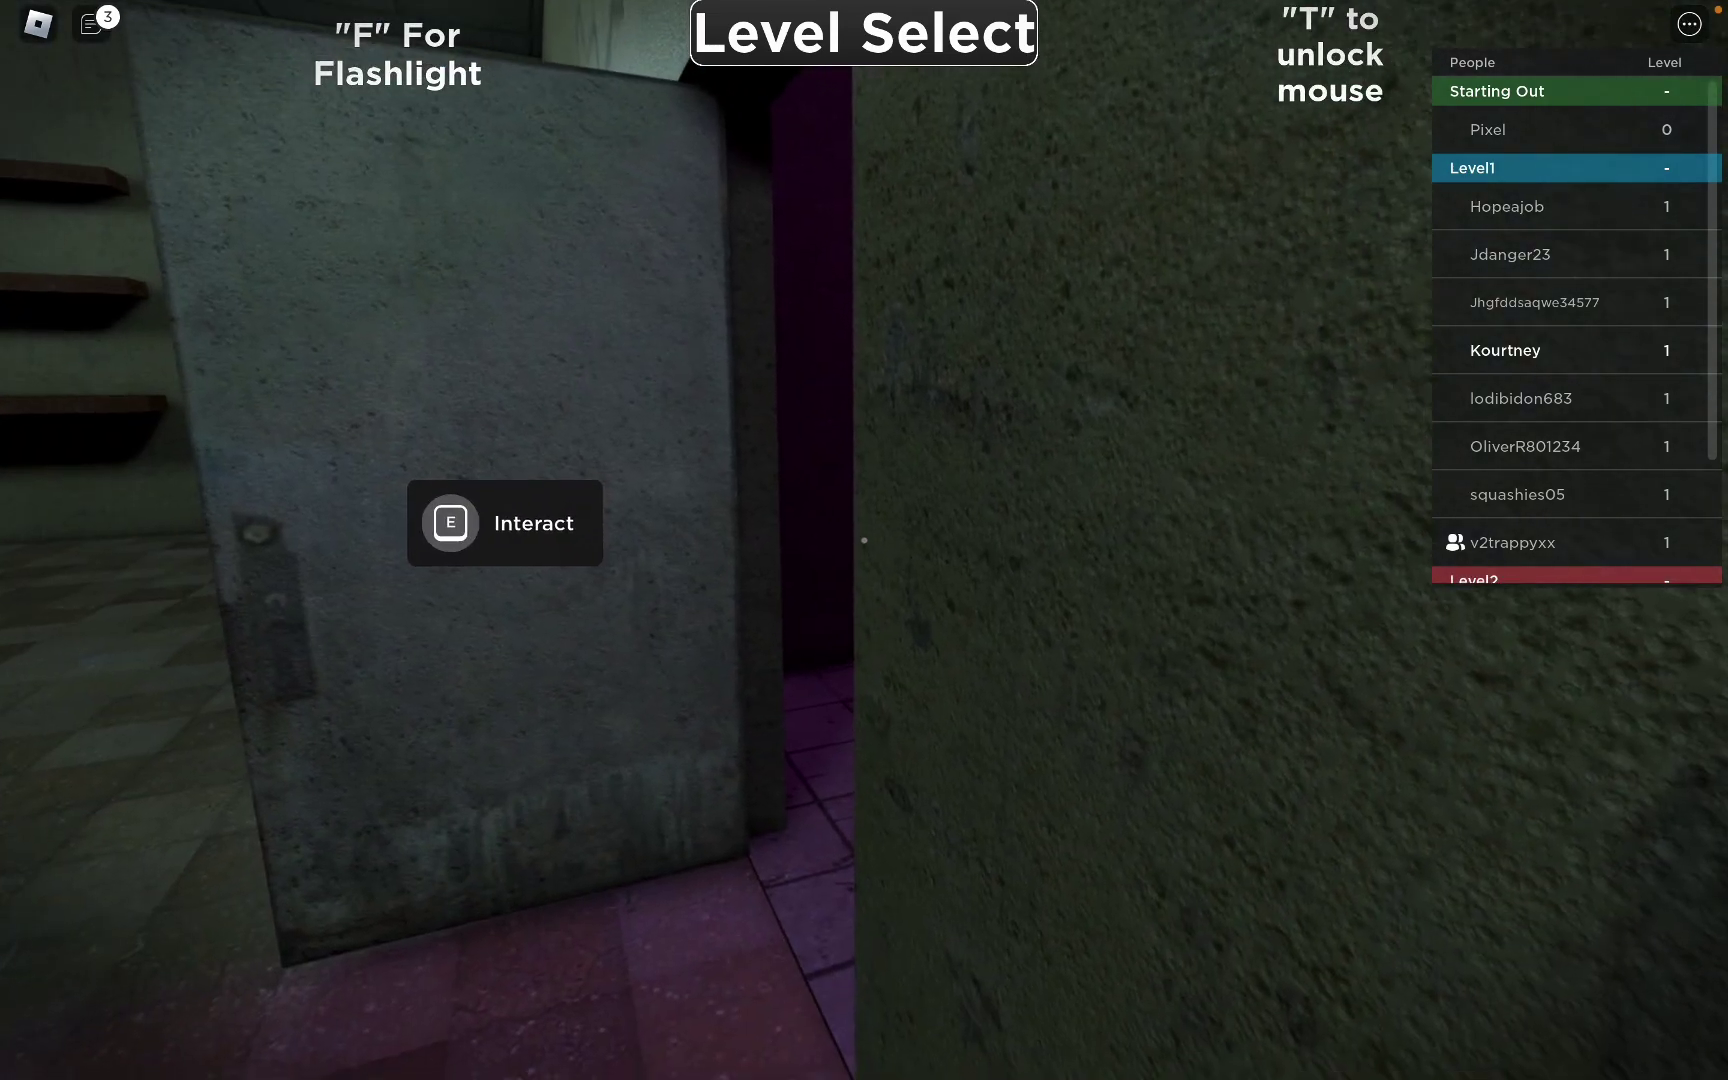
pyautogui.press('w')
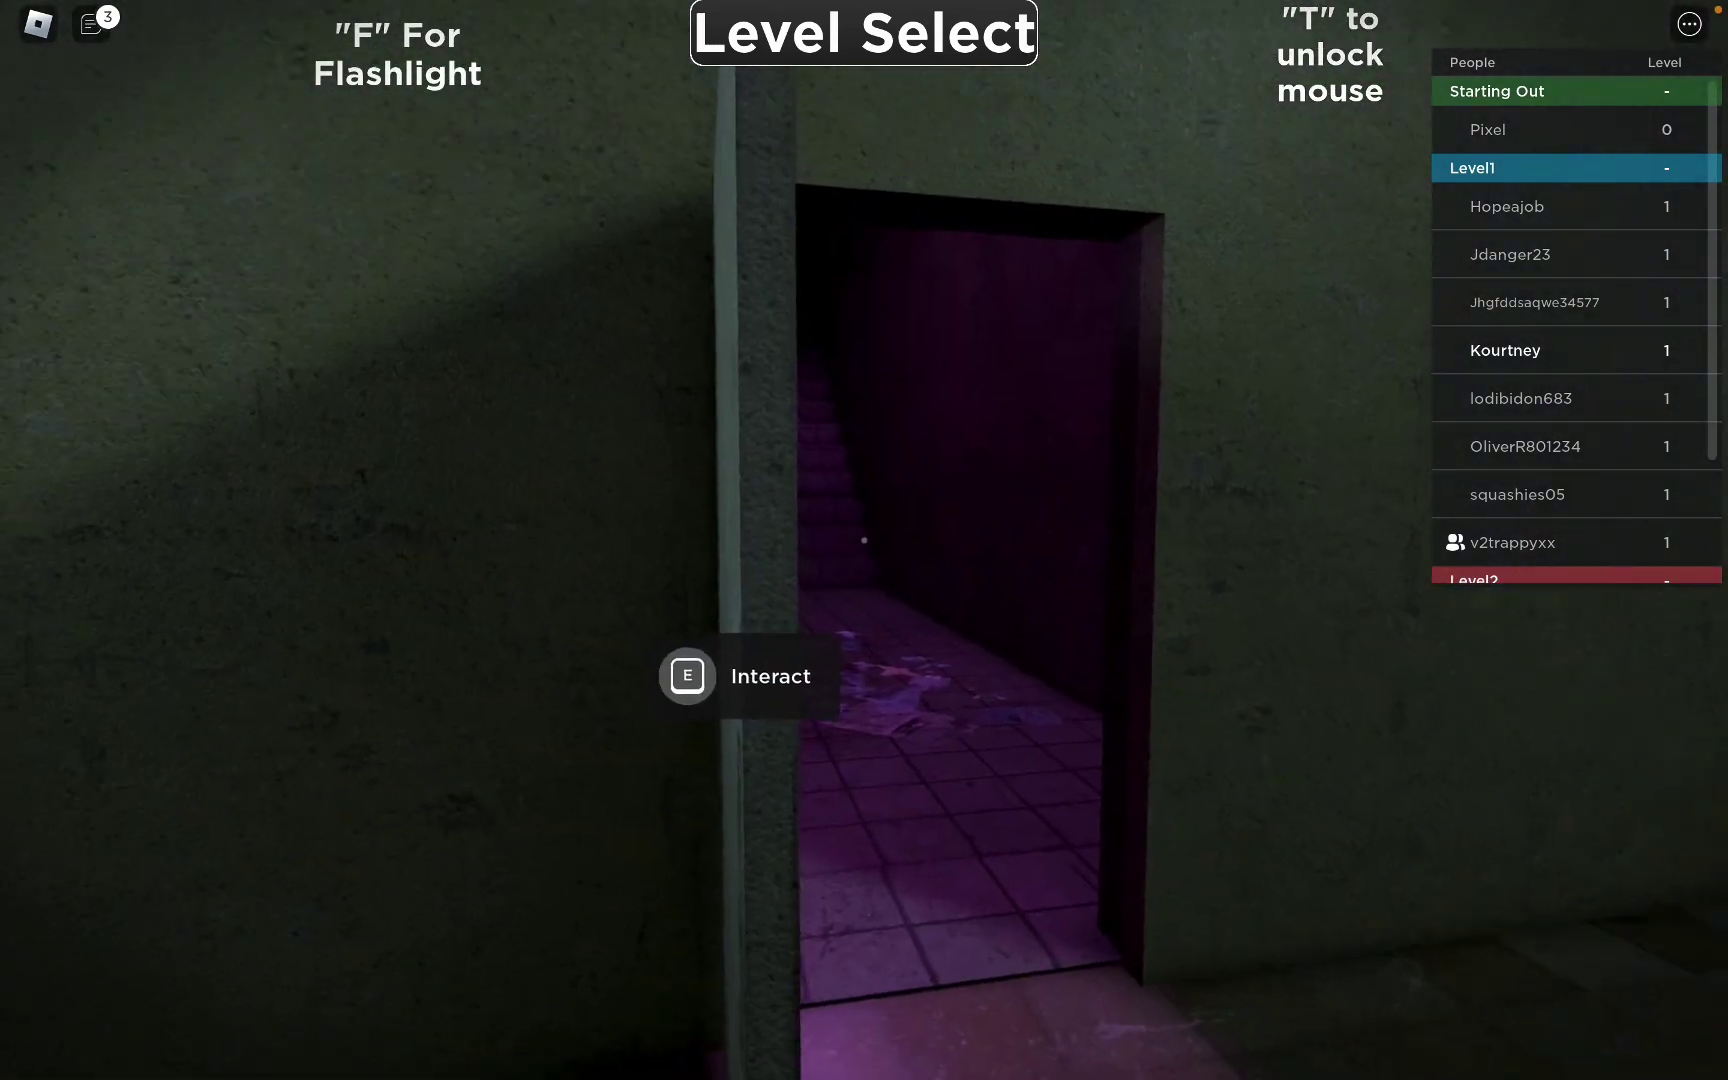
pyautogui.press('w')
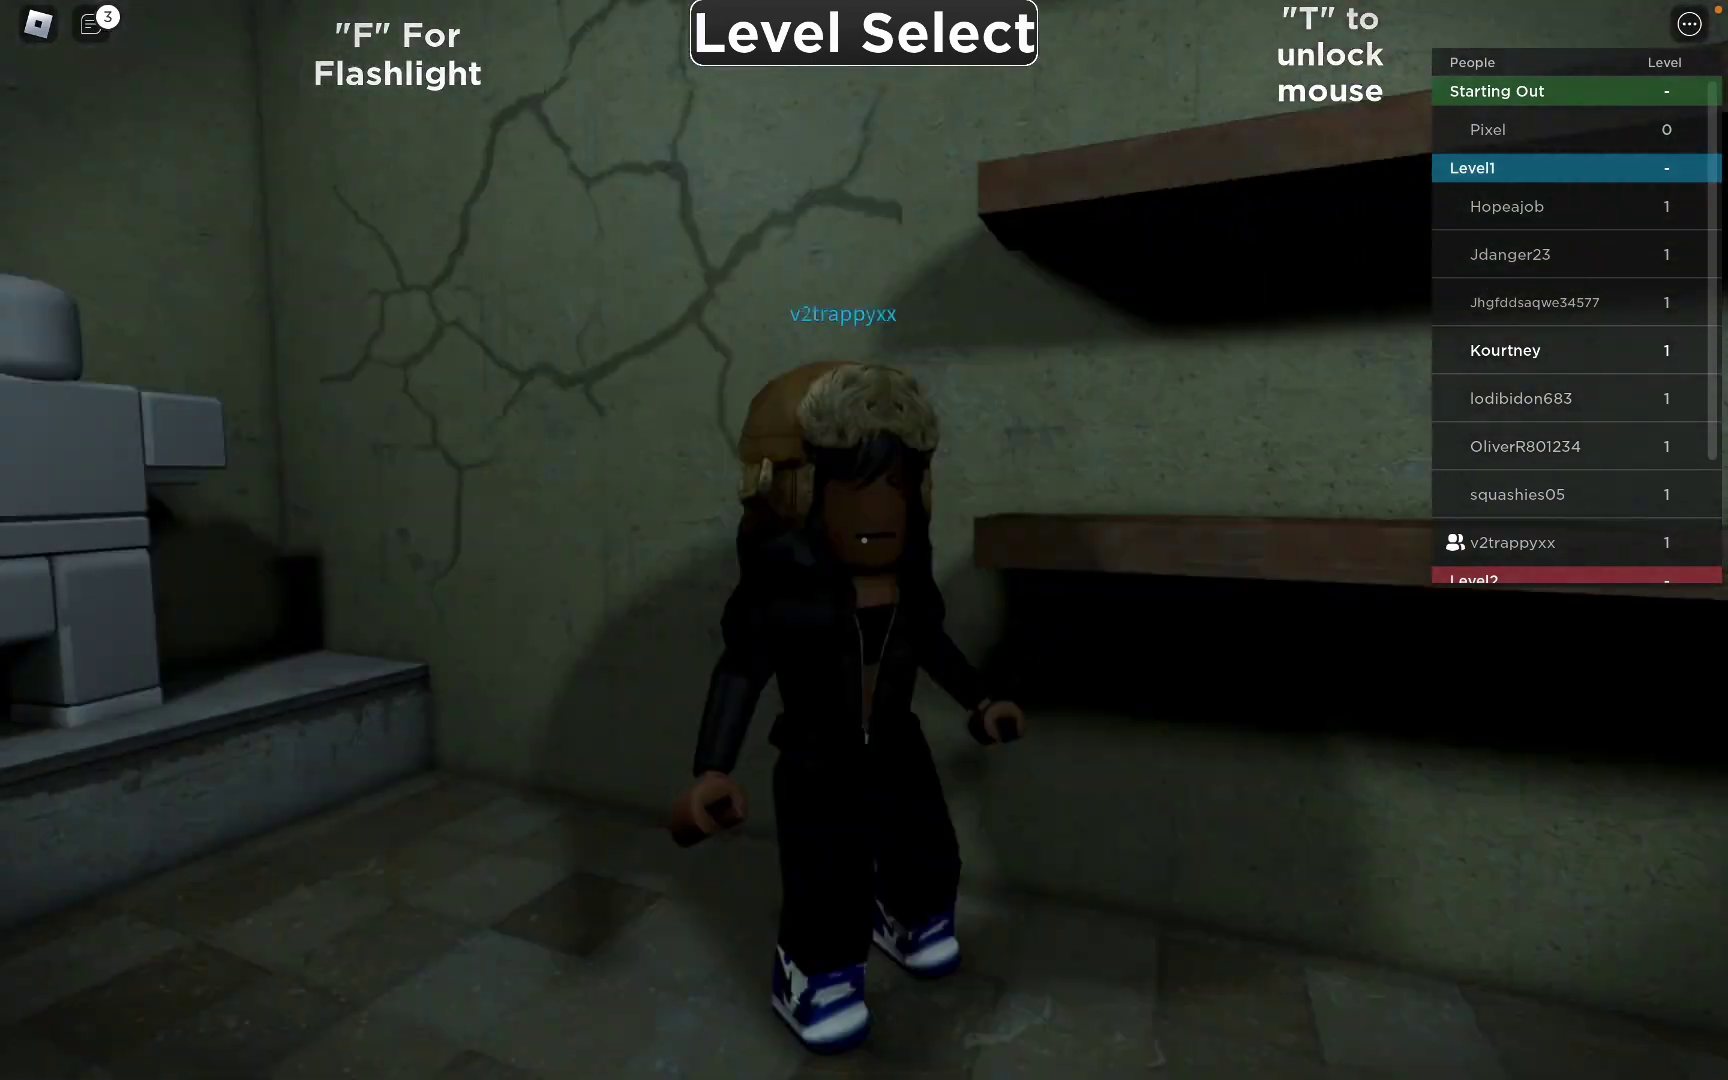
pyautogui.press('w')
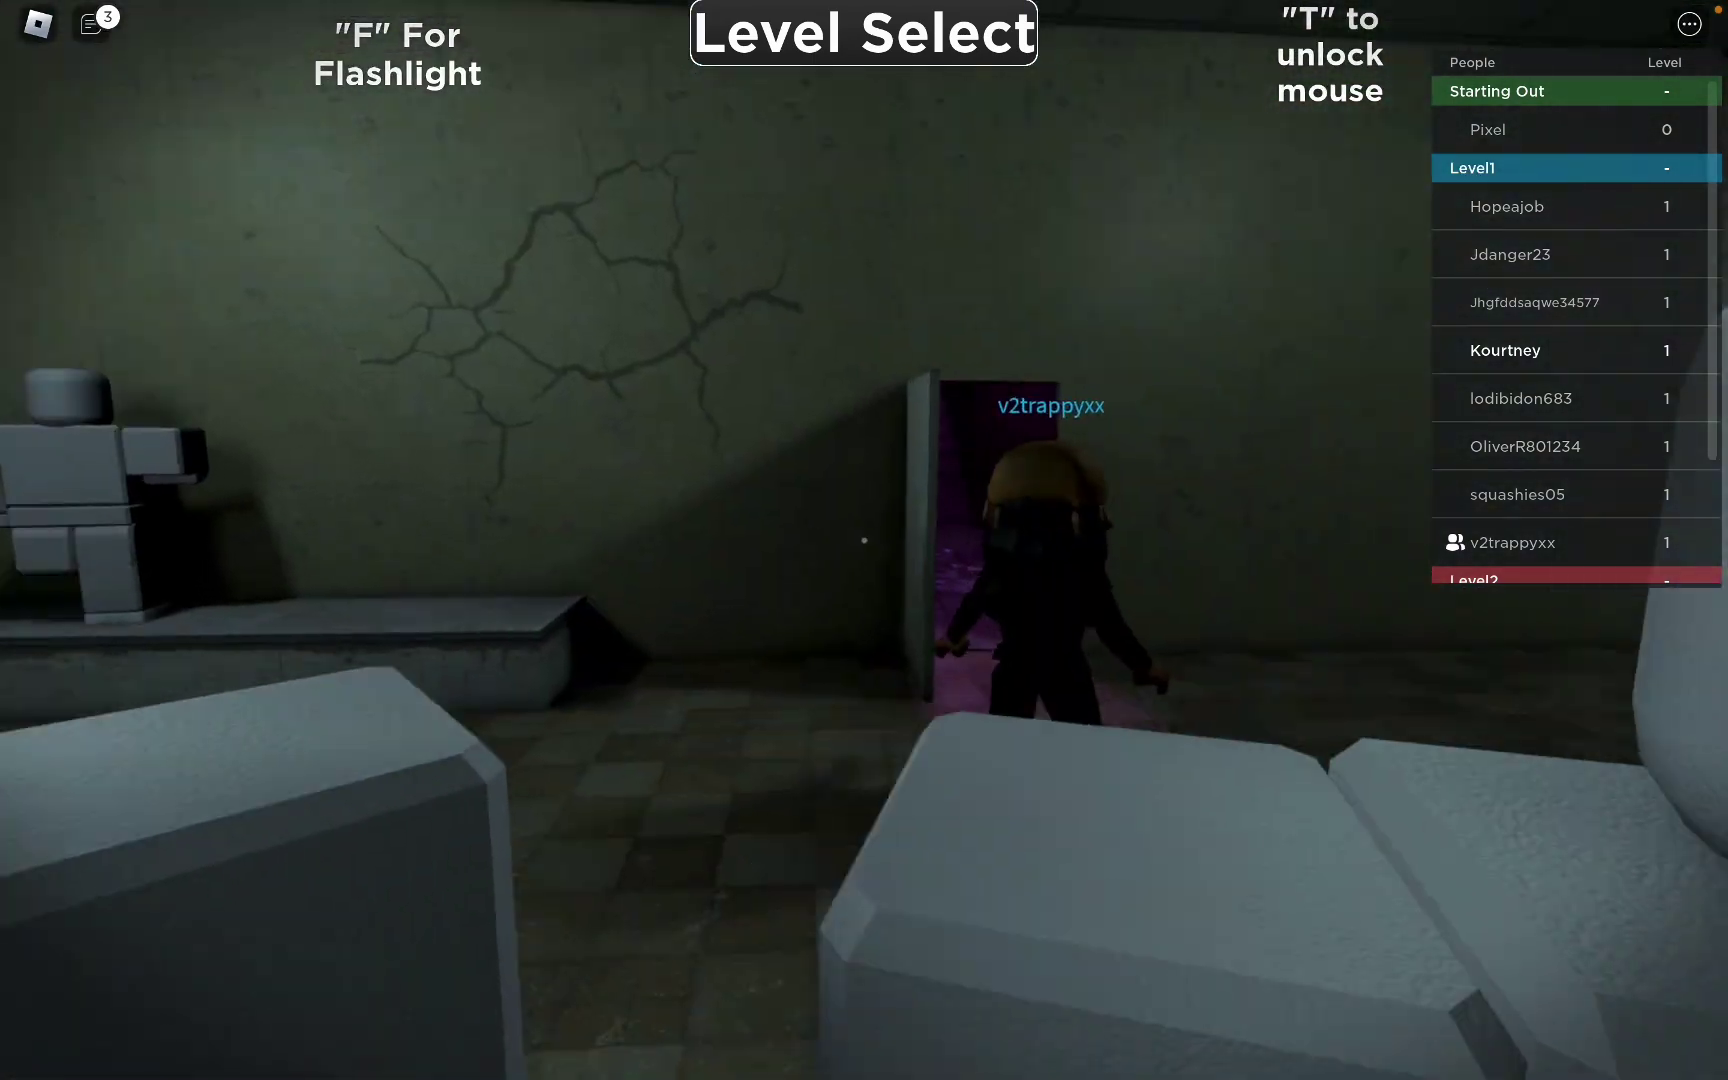
pyautogui.press('w')
pyautogui.press('w')
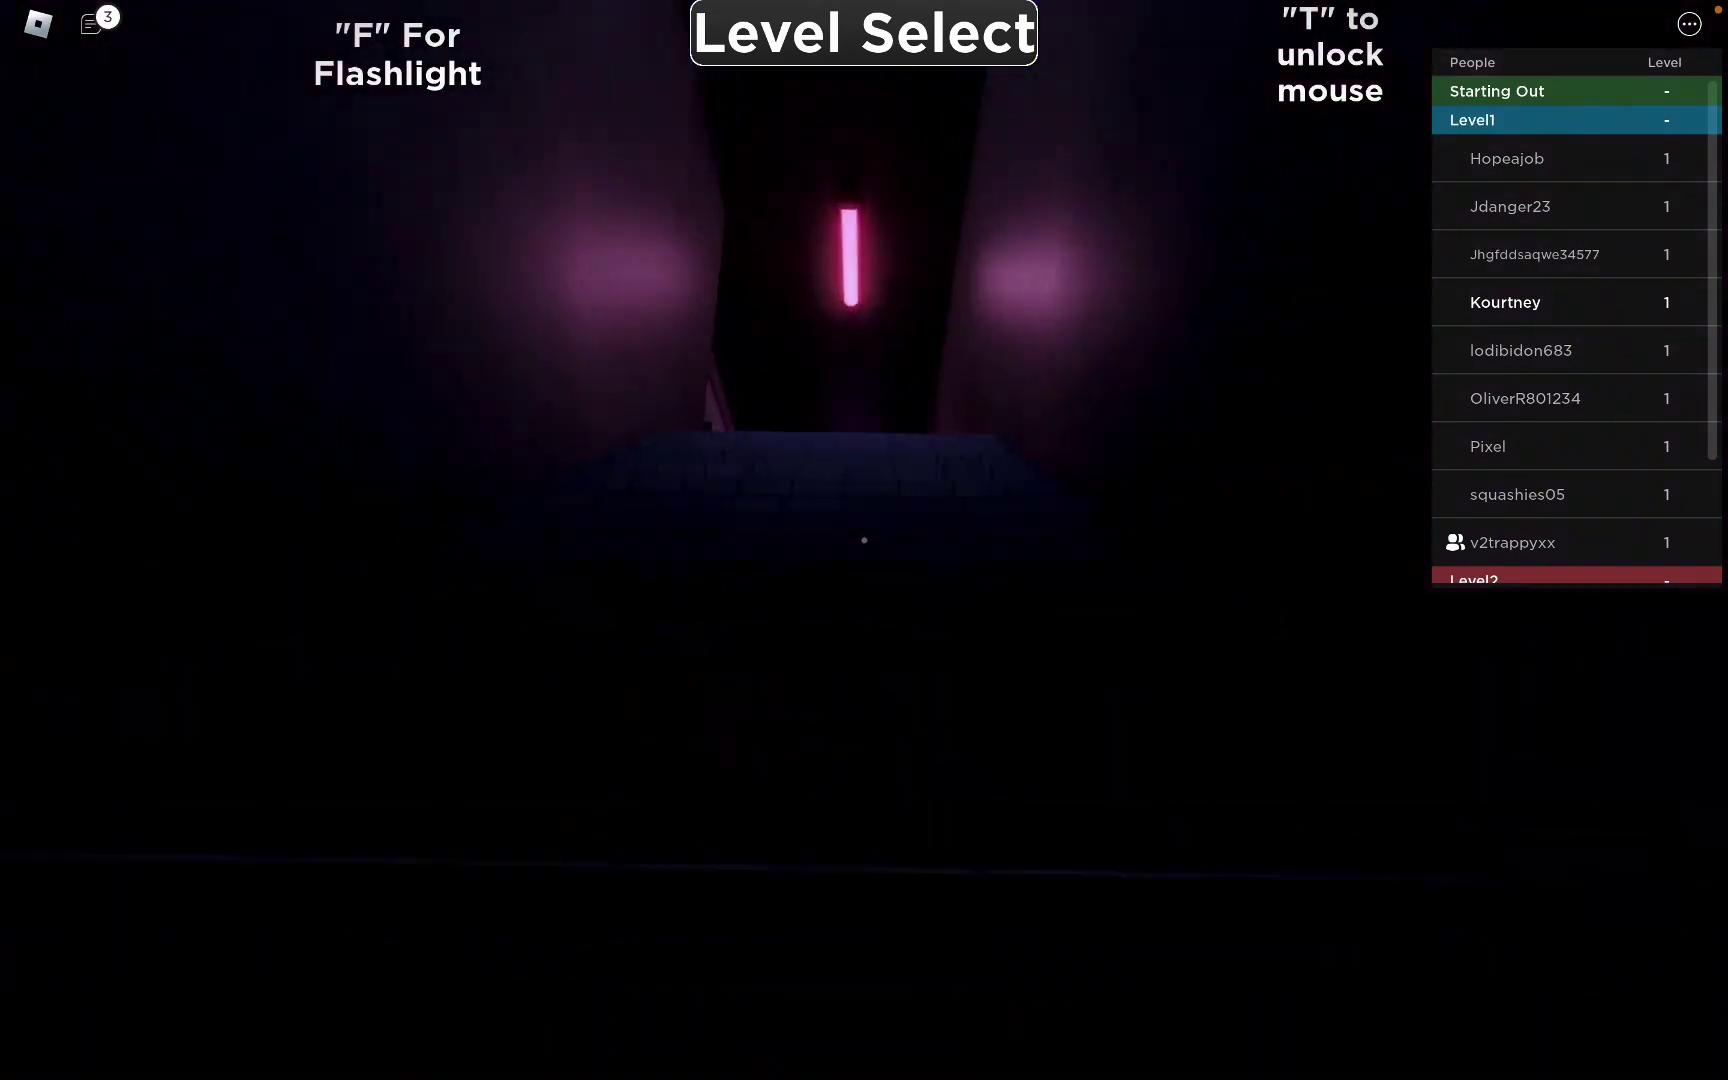
# - Follow the other player down the pillar corridor and through the glowing barrier into the garage
pyautogui.press('w')
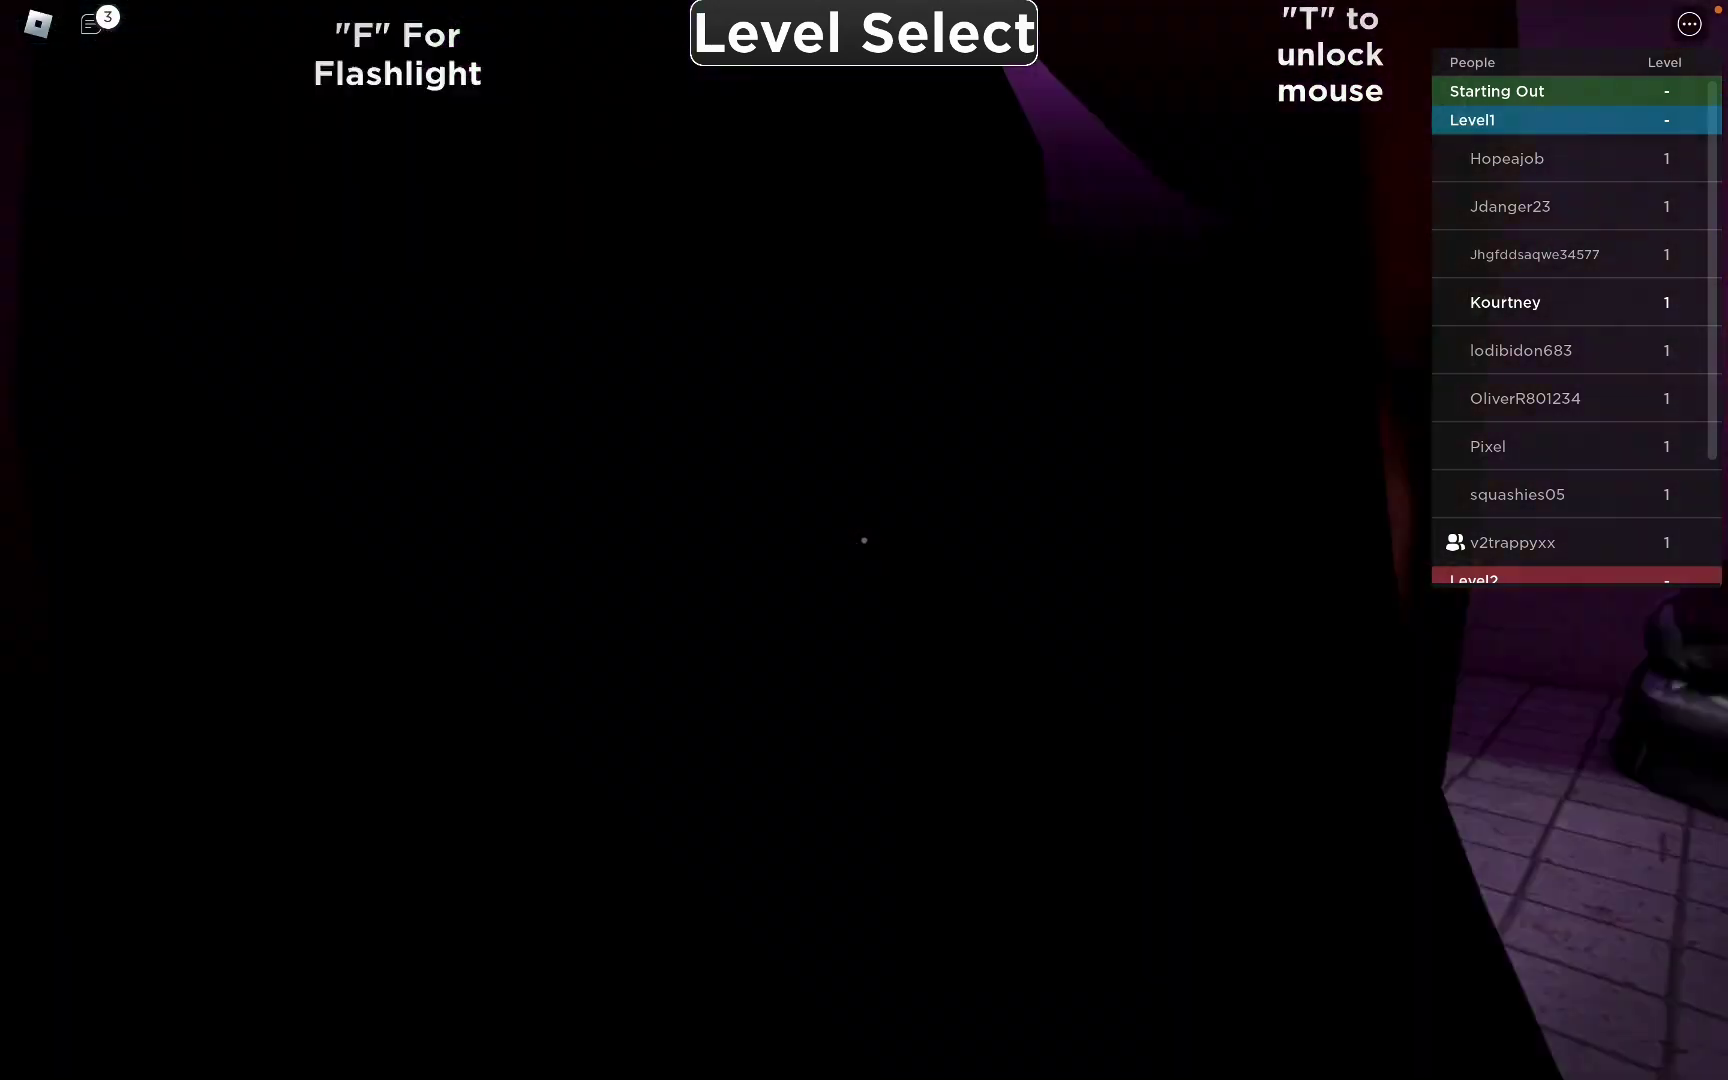
pyautogui.press('w')
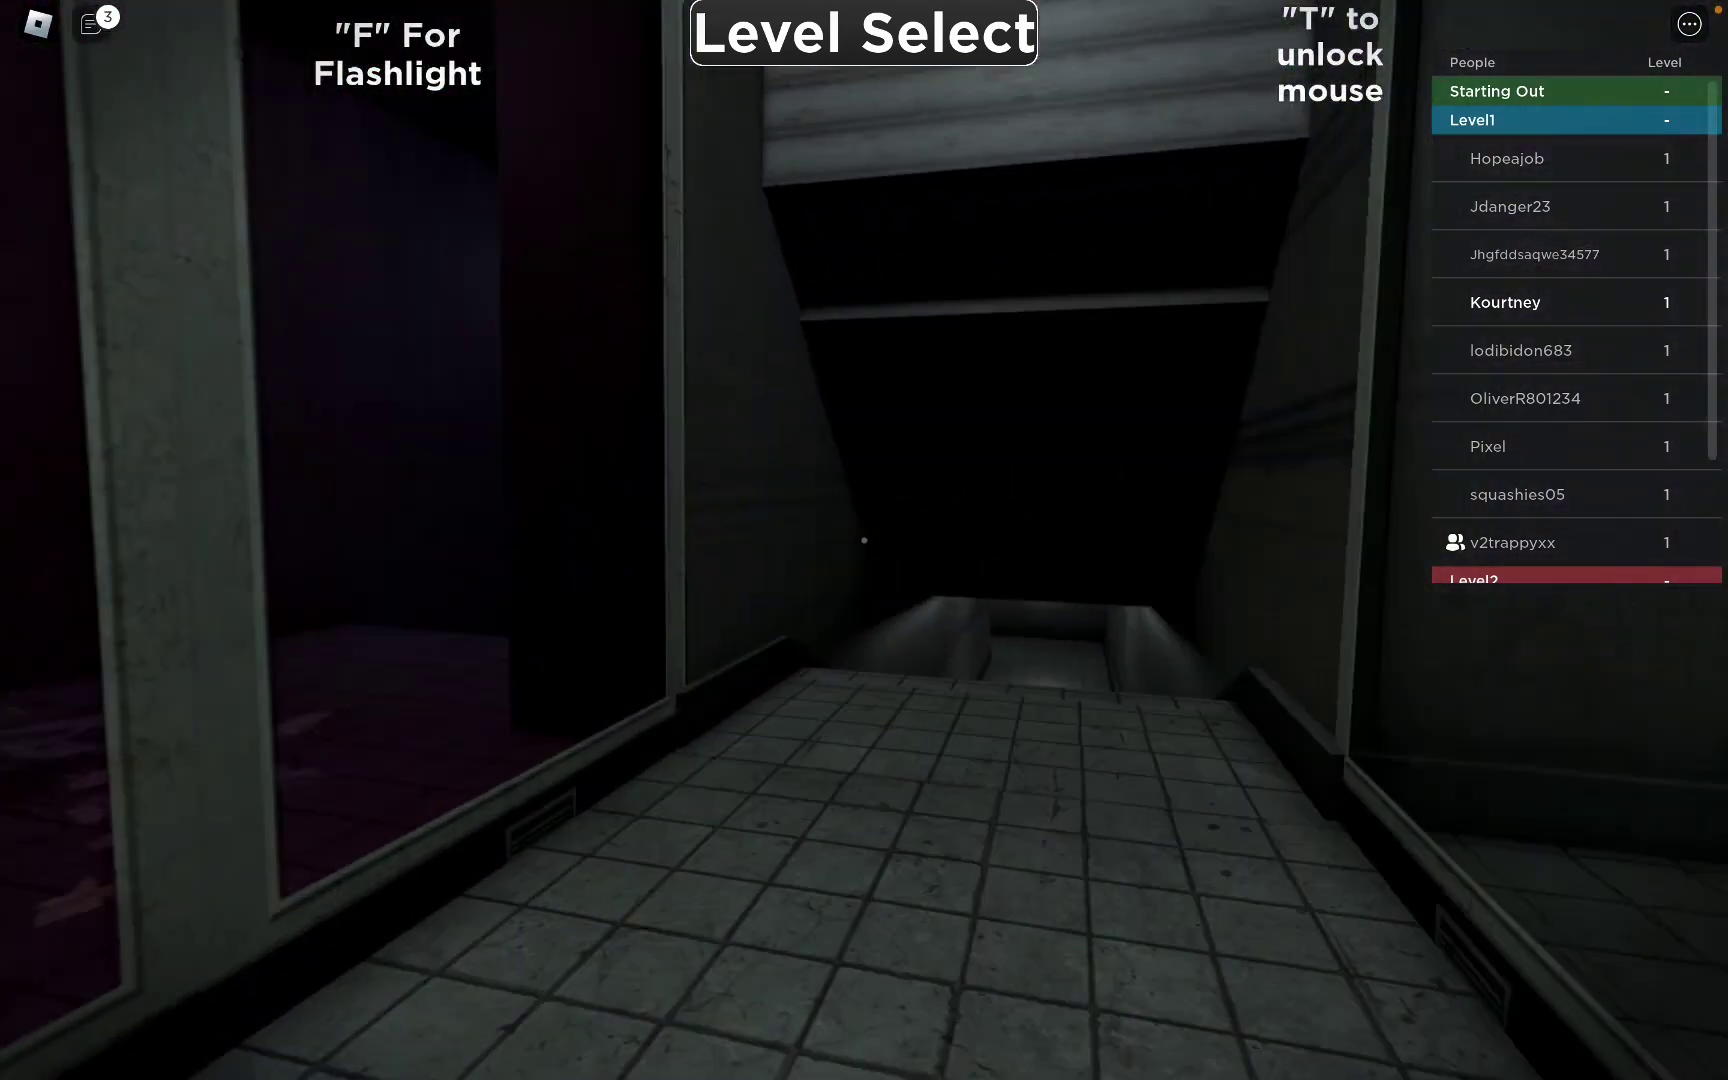
pyautogui.press('w')
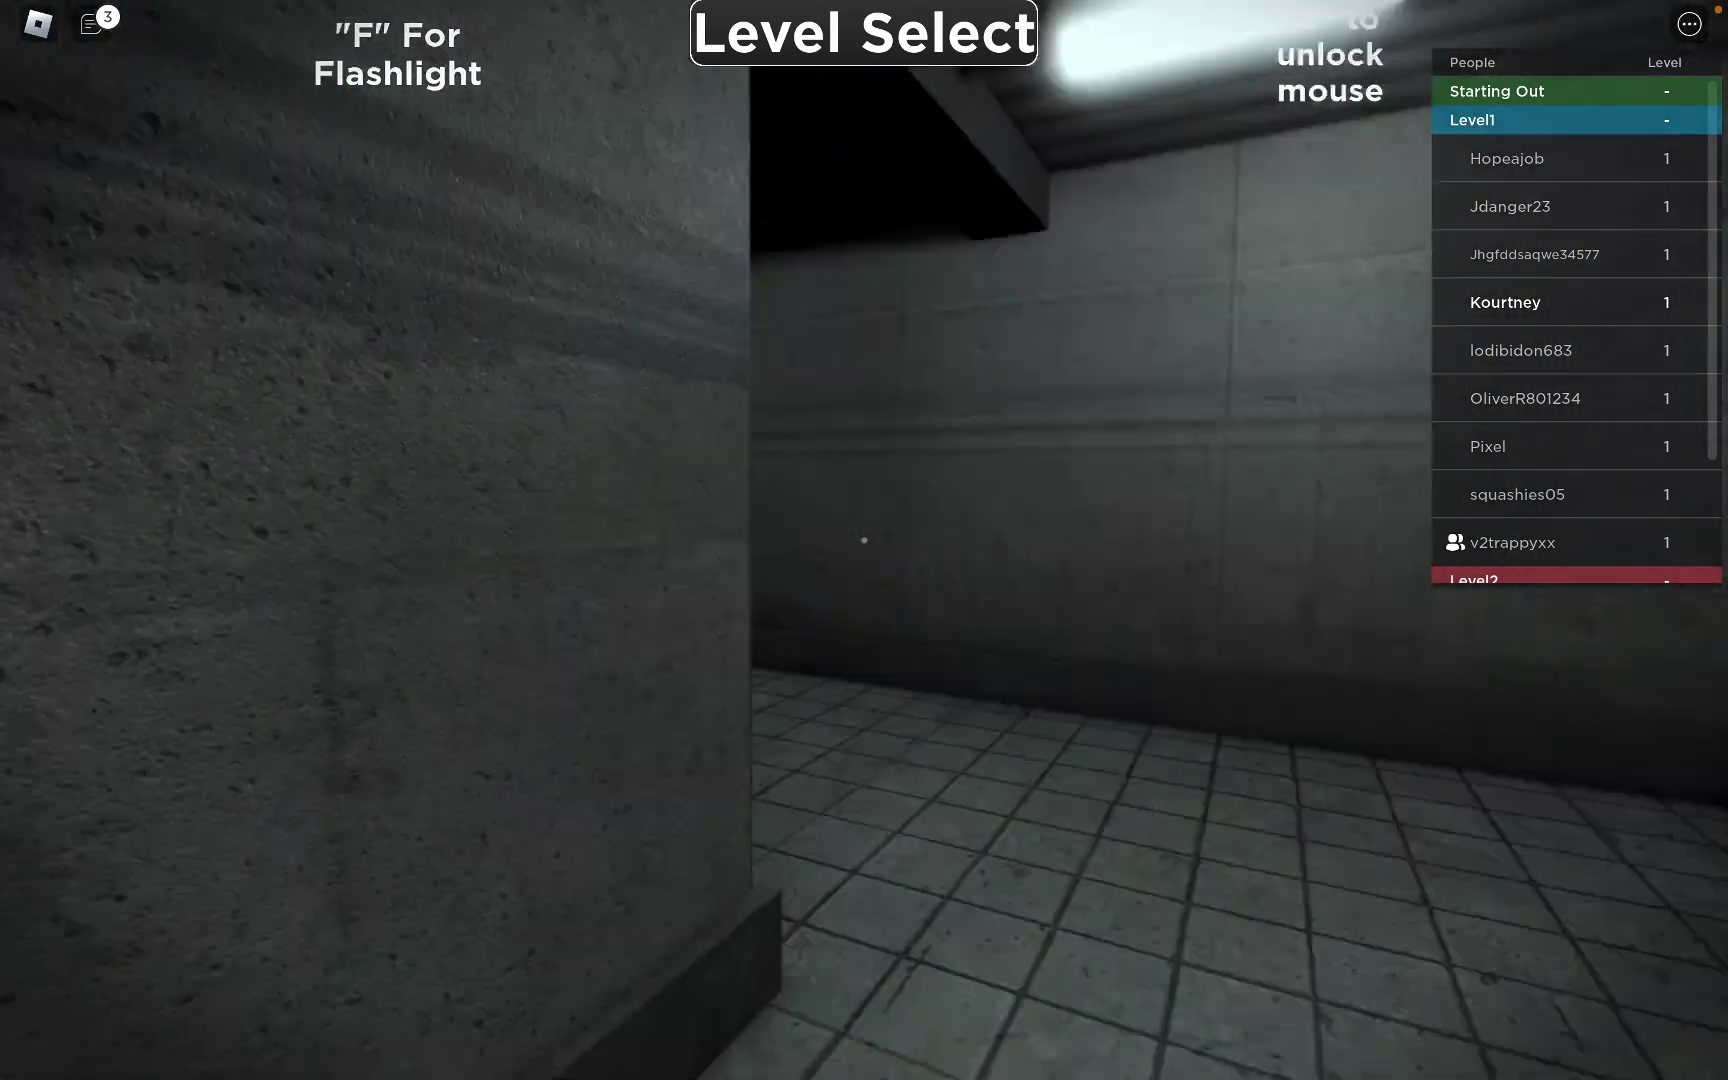
pyautogui.press('w')
pyautogui.press('w')
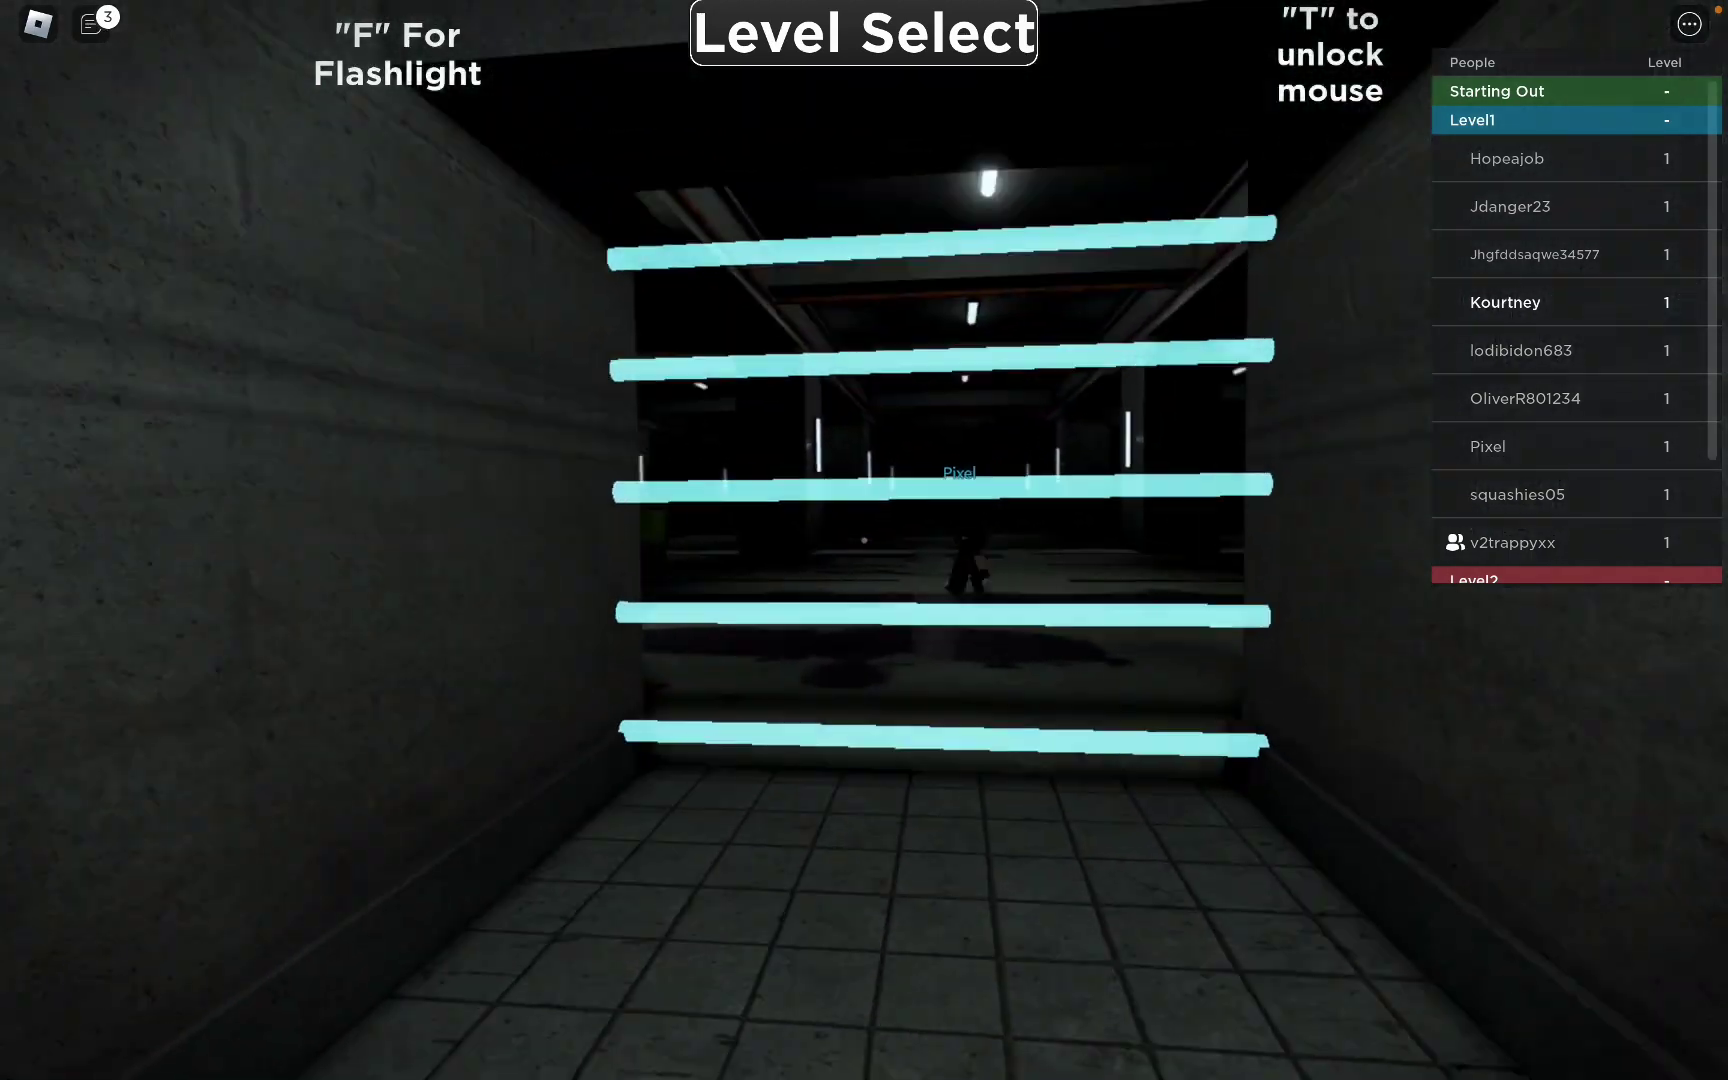
# - Roam the garage aisle past the wall sign and barricade to the staircase corridor
pyautogui.press('w')
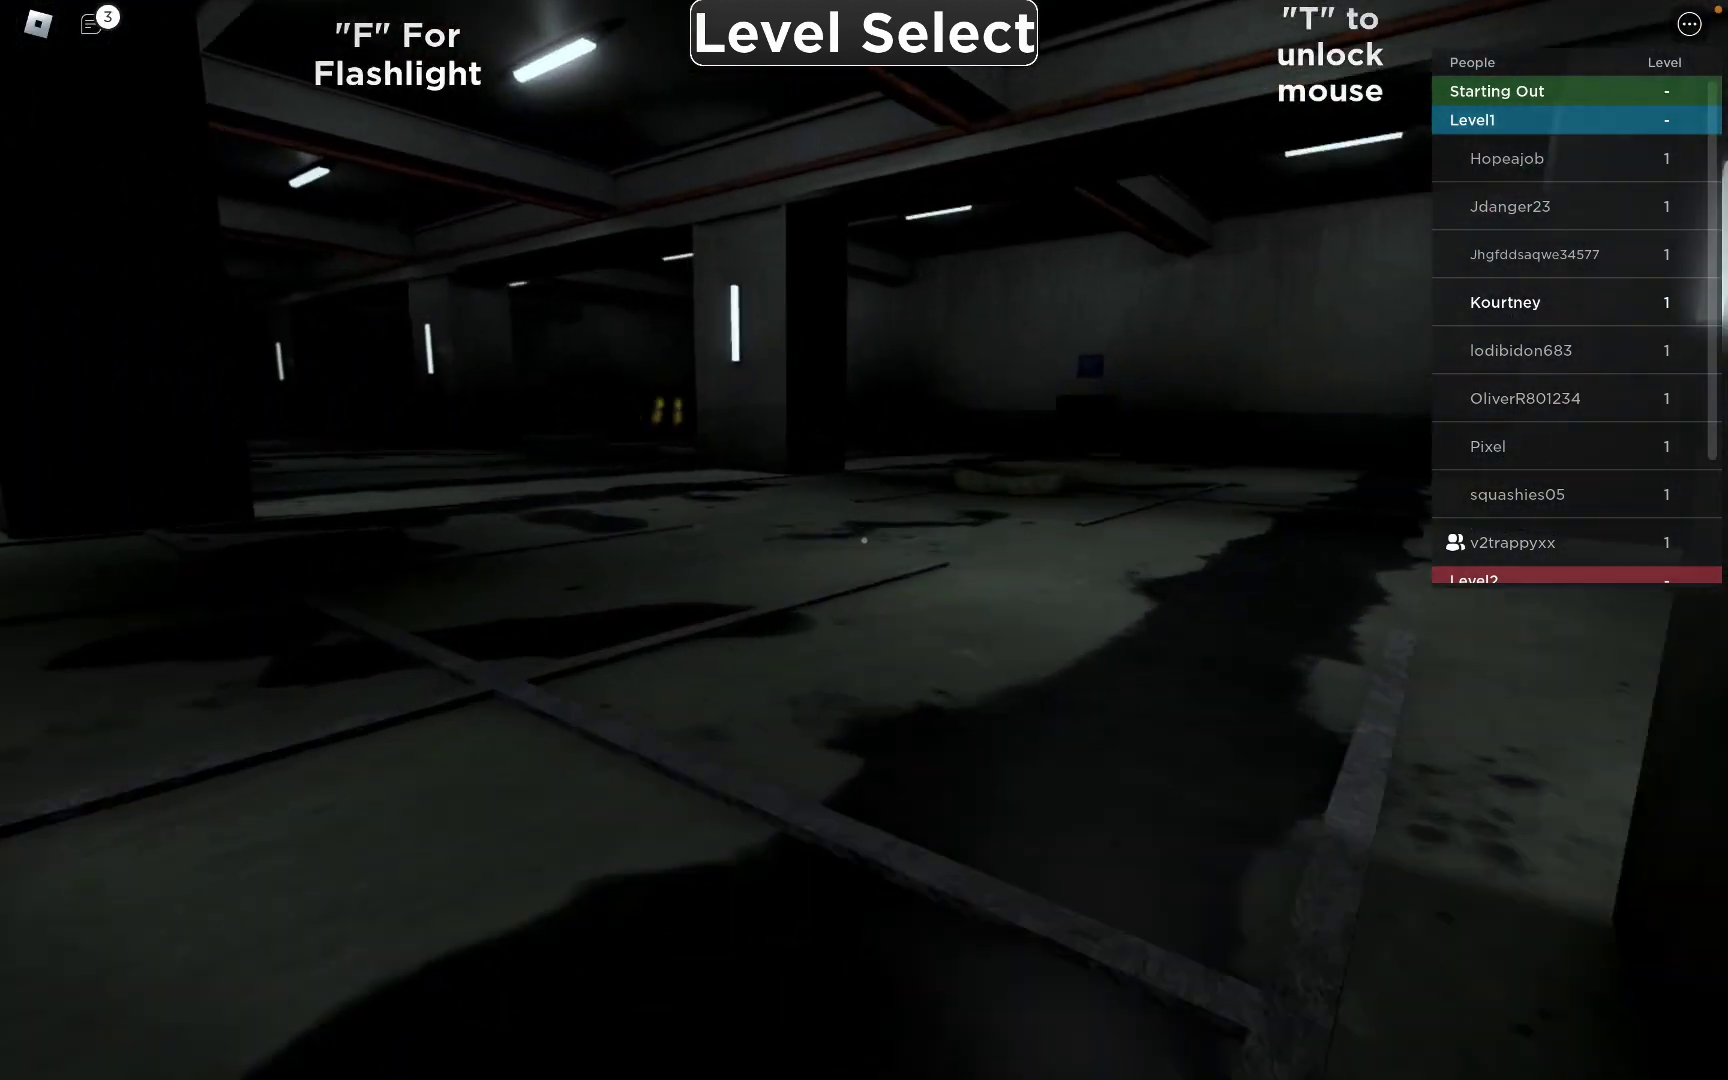
pyautogui.press('w')
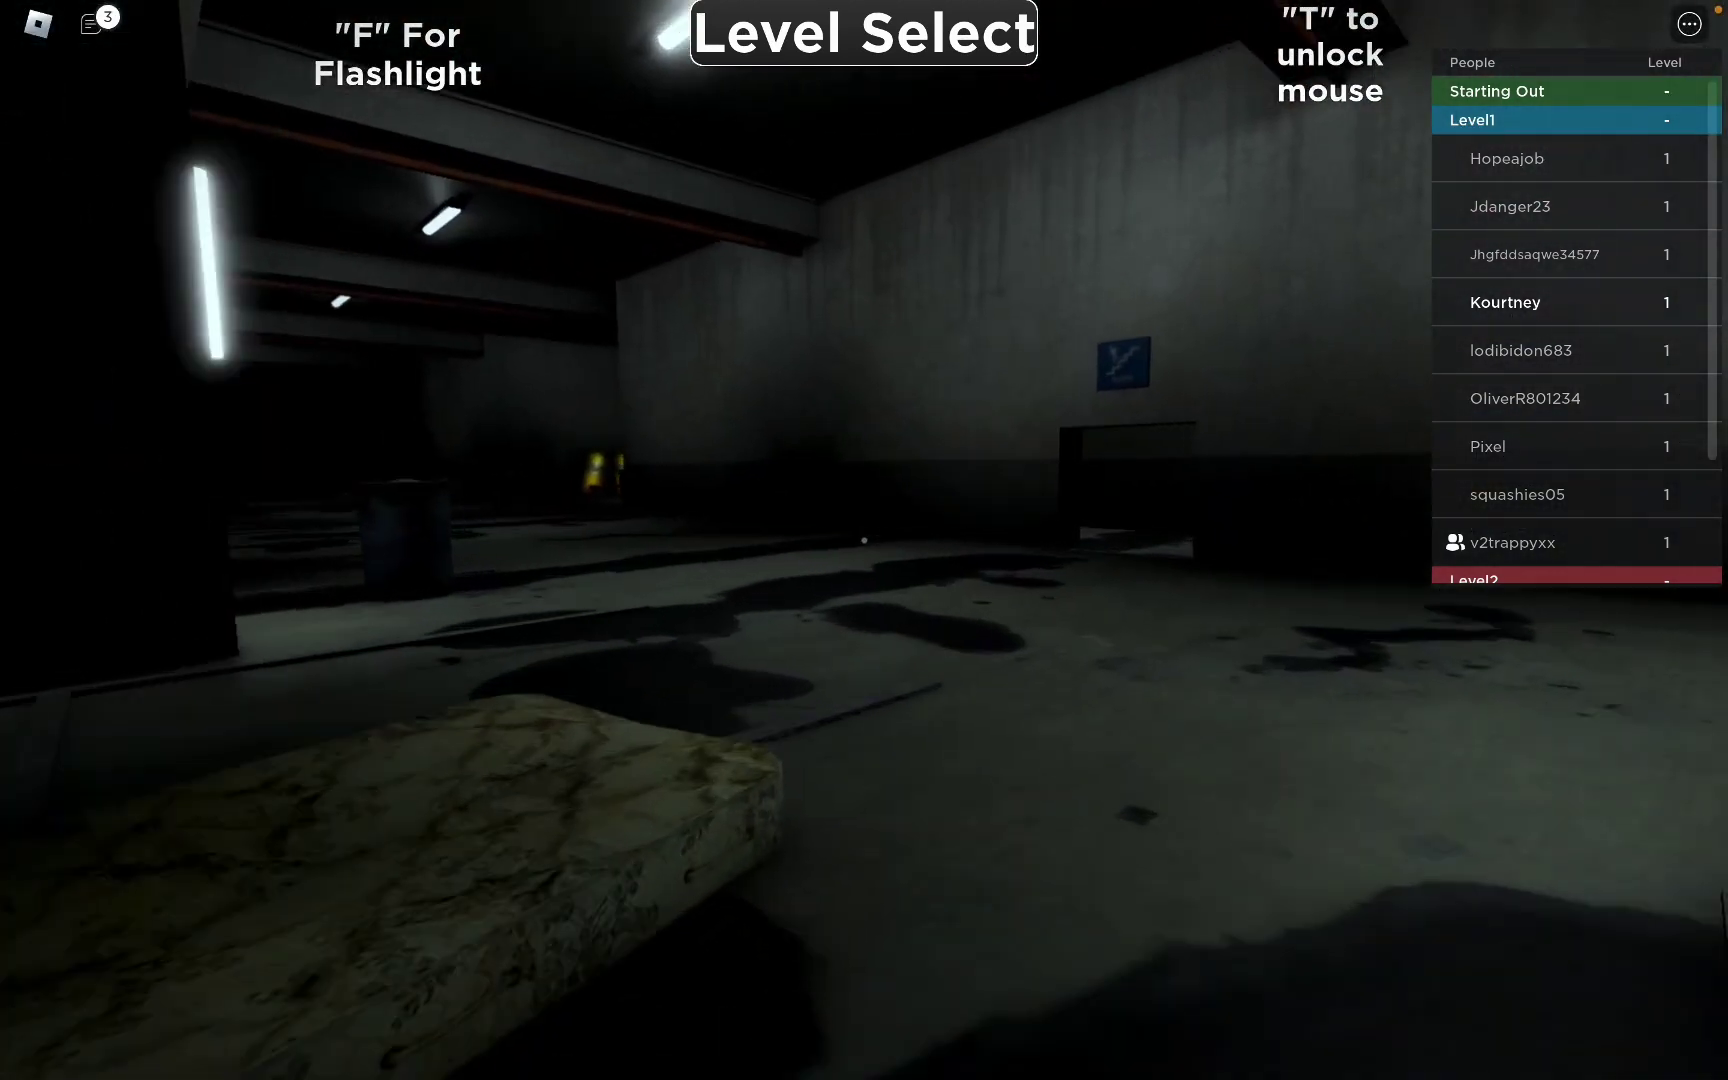
pyautogui.press('w')
pyautogui.press('w')
pyautogui.press('w')
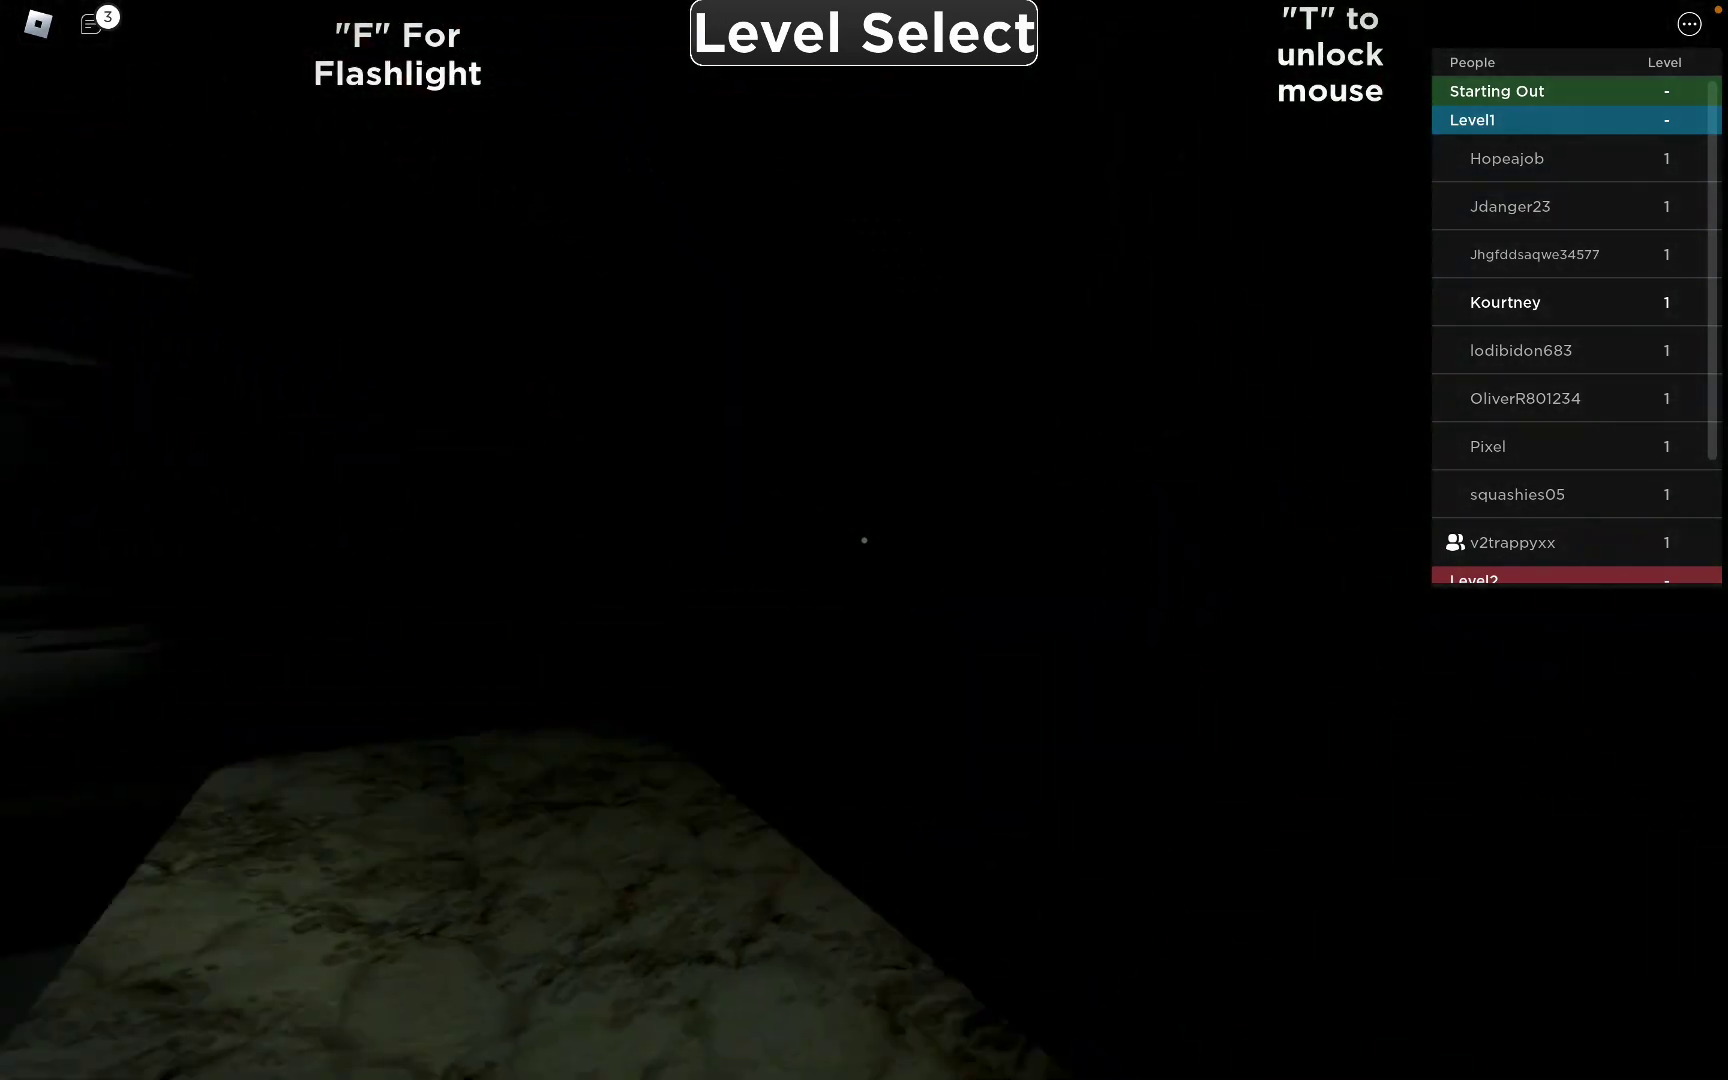
pyautogui.press('w')
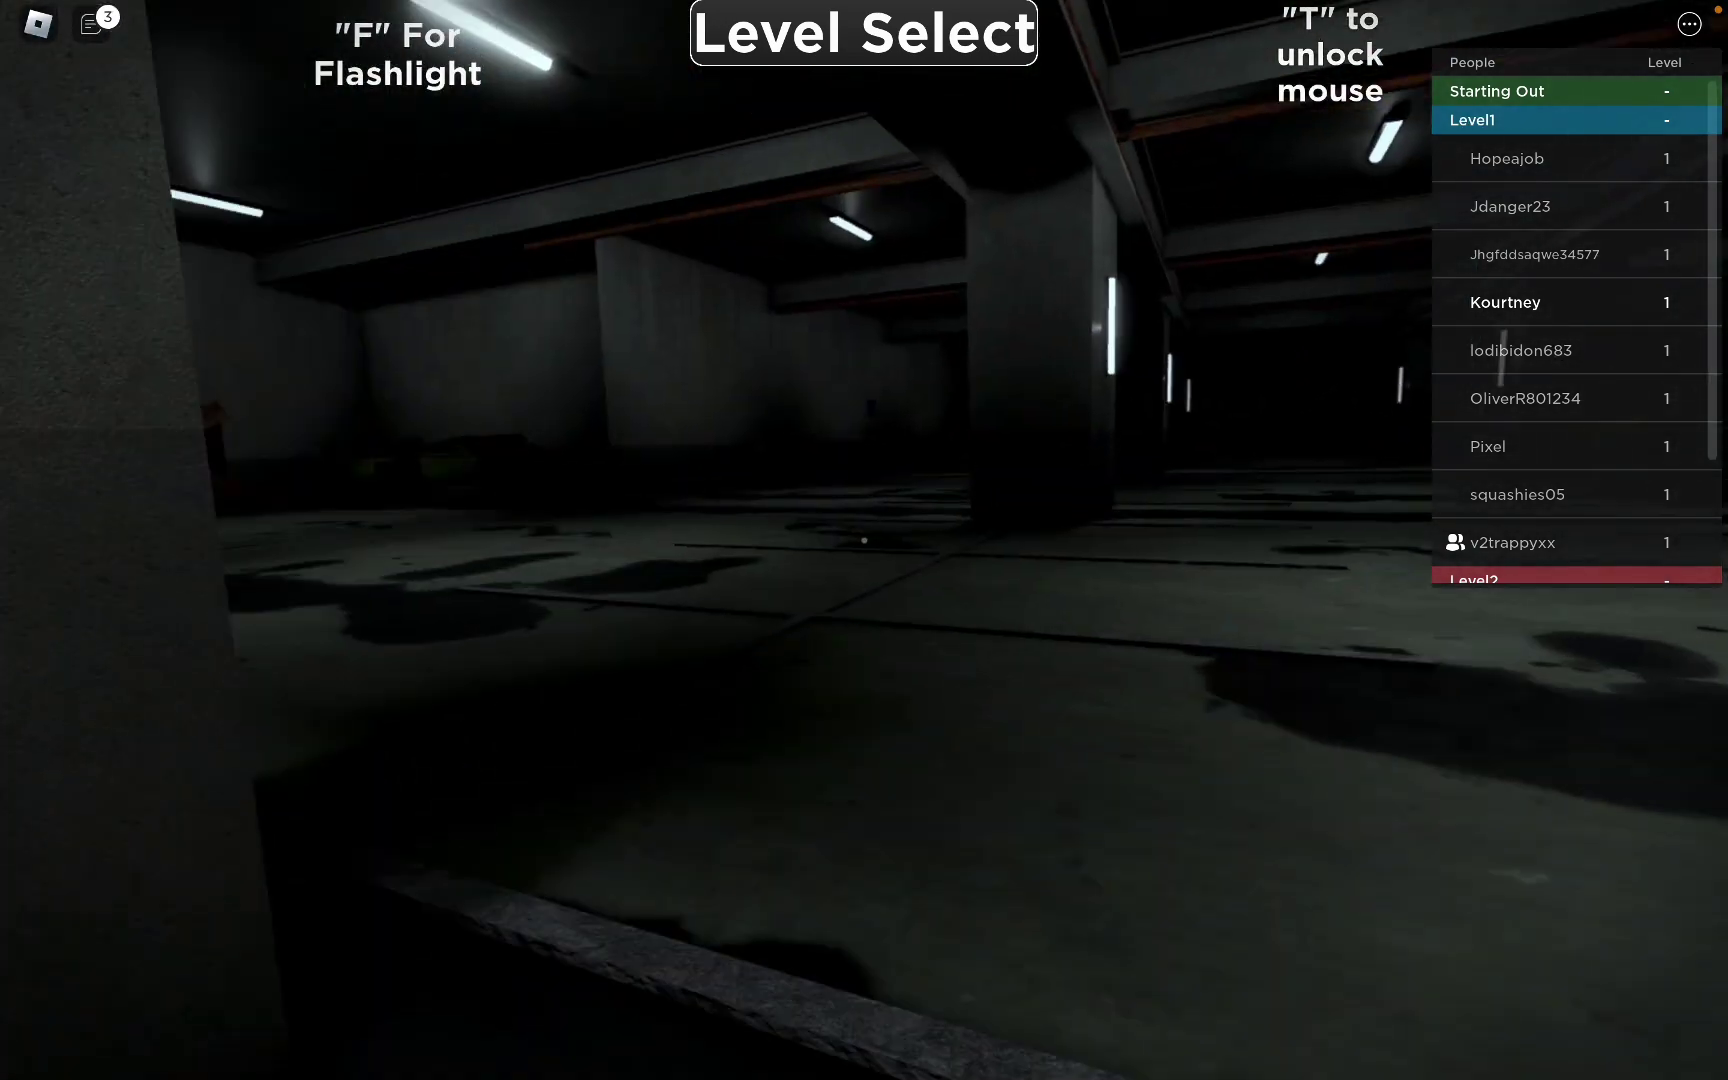
pyautogui.press('w')
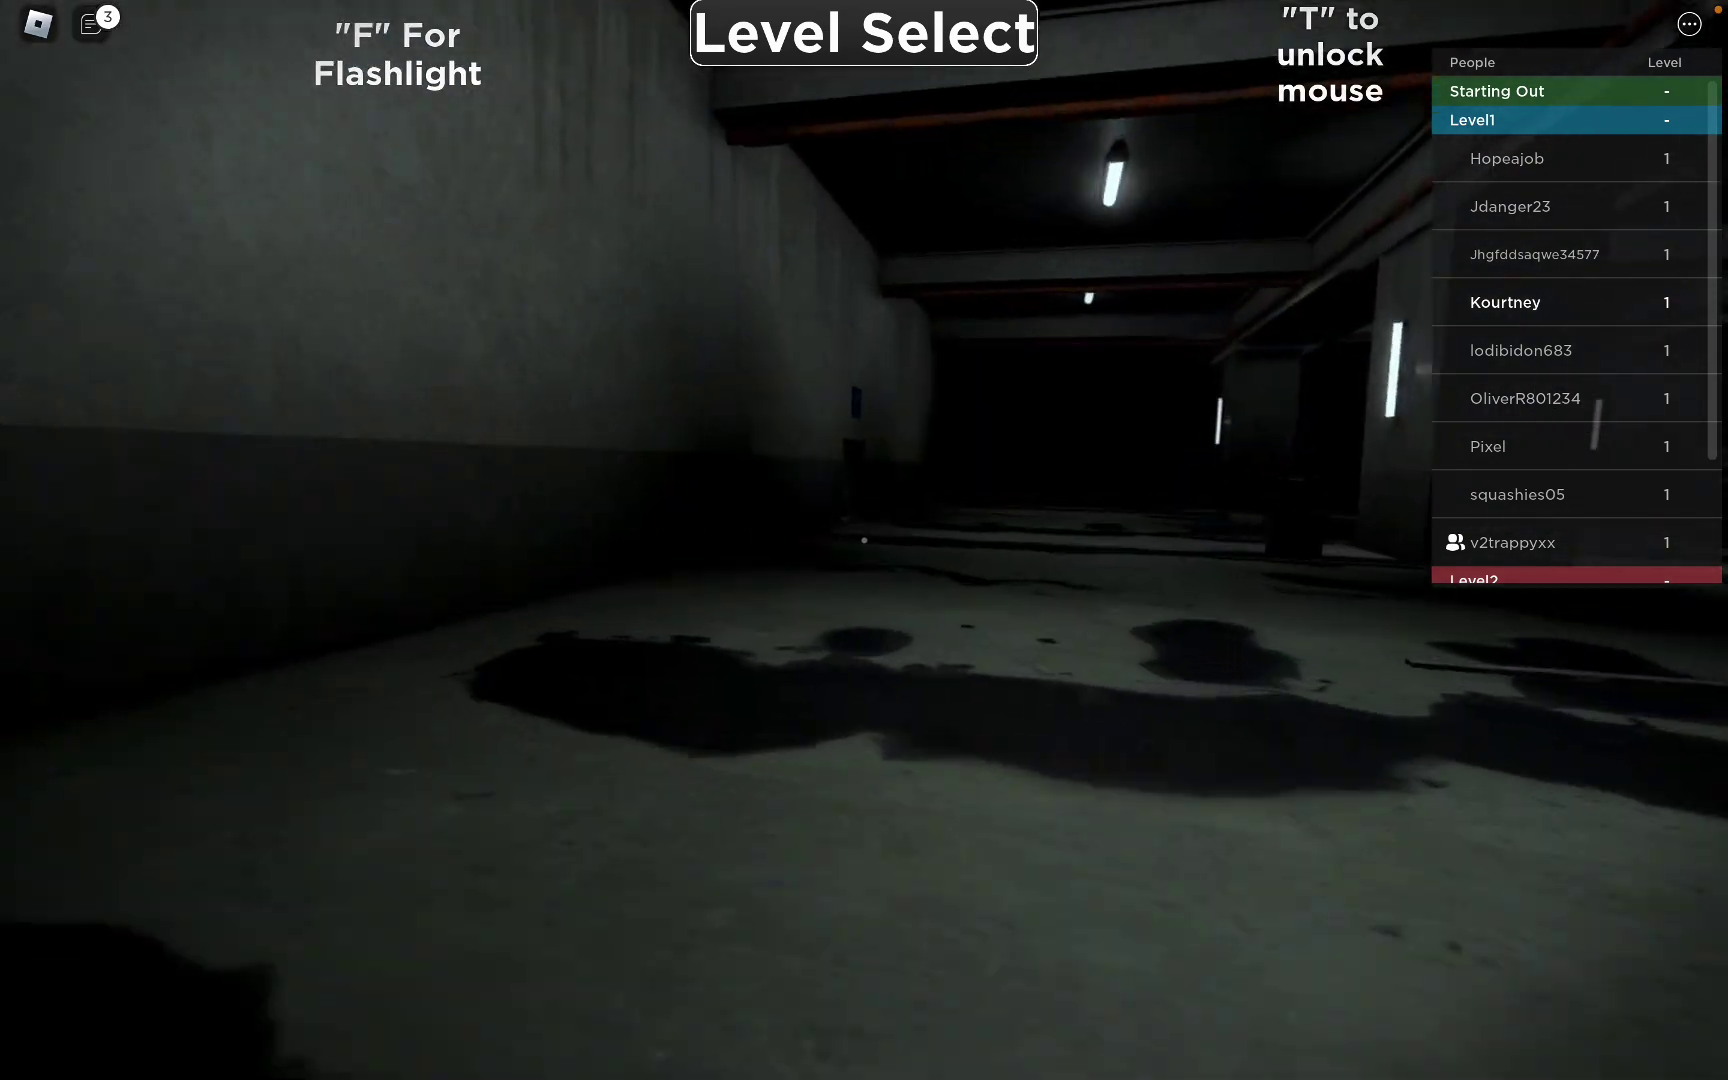
pyautogui.press('w')
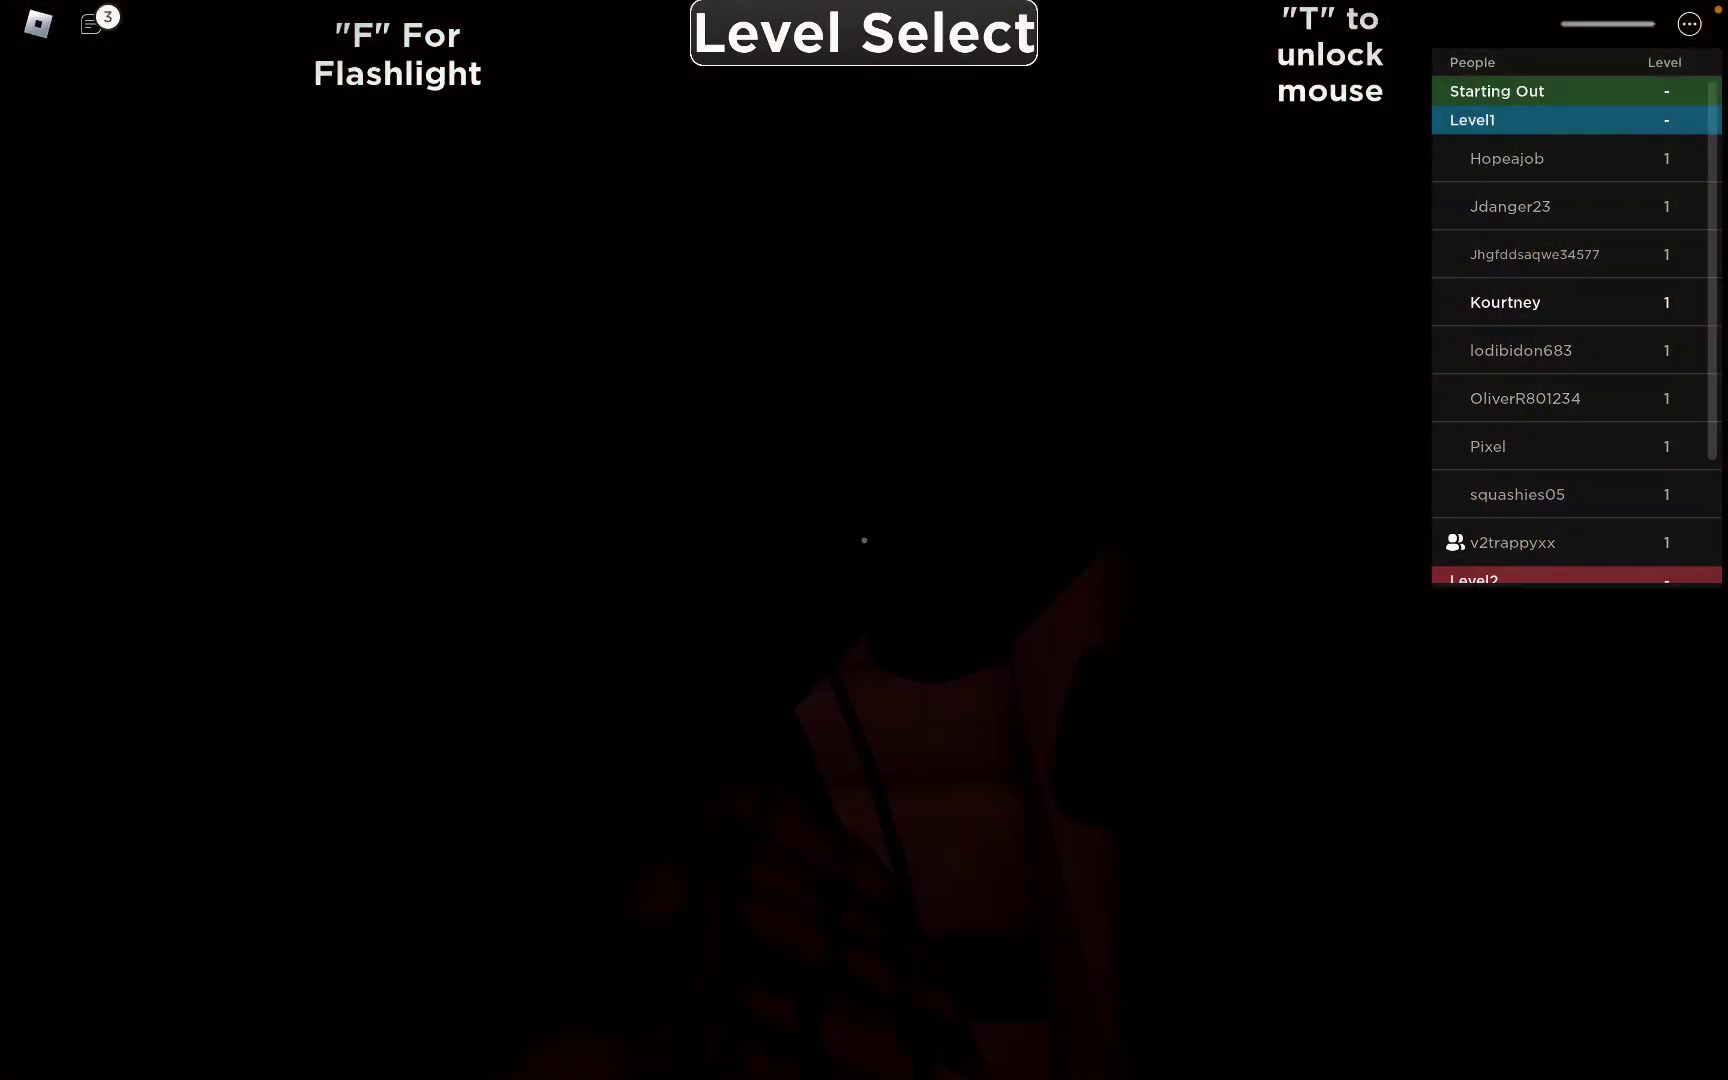
# - Scan the red-lit corridor, then cross the glowing bars into the garage, backing up once
pyautogui.press('w')
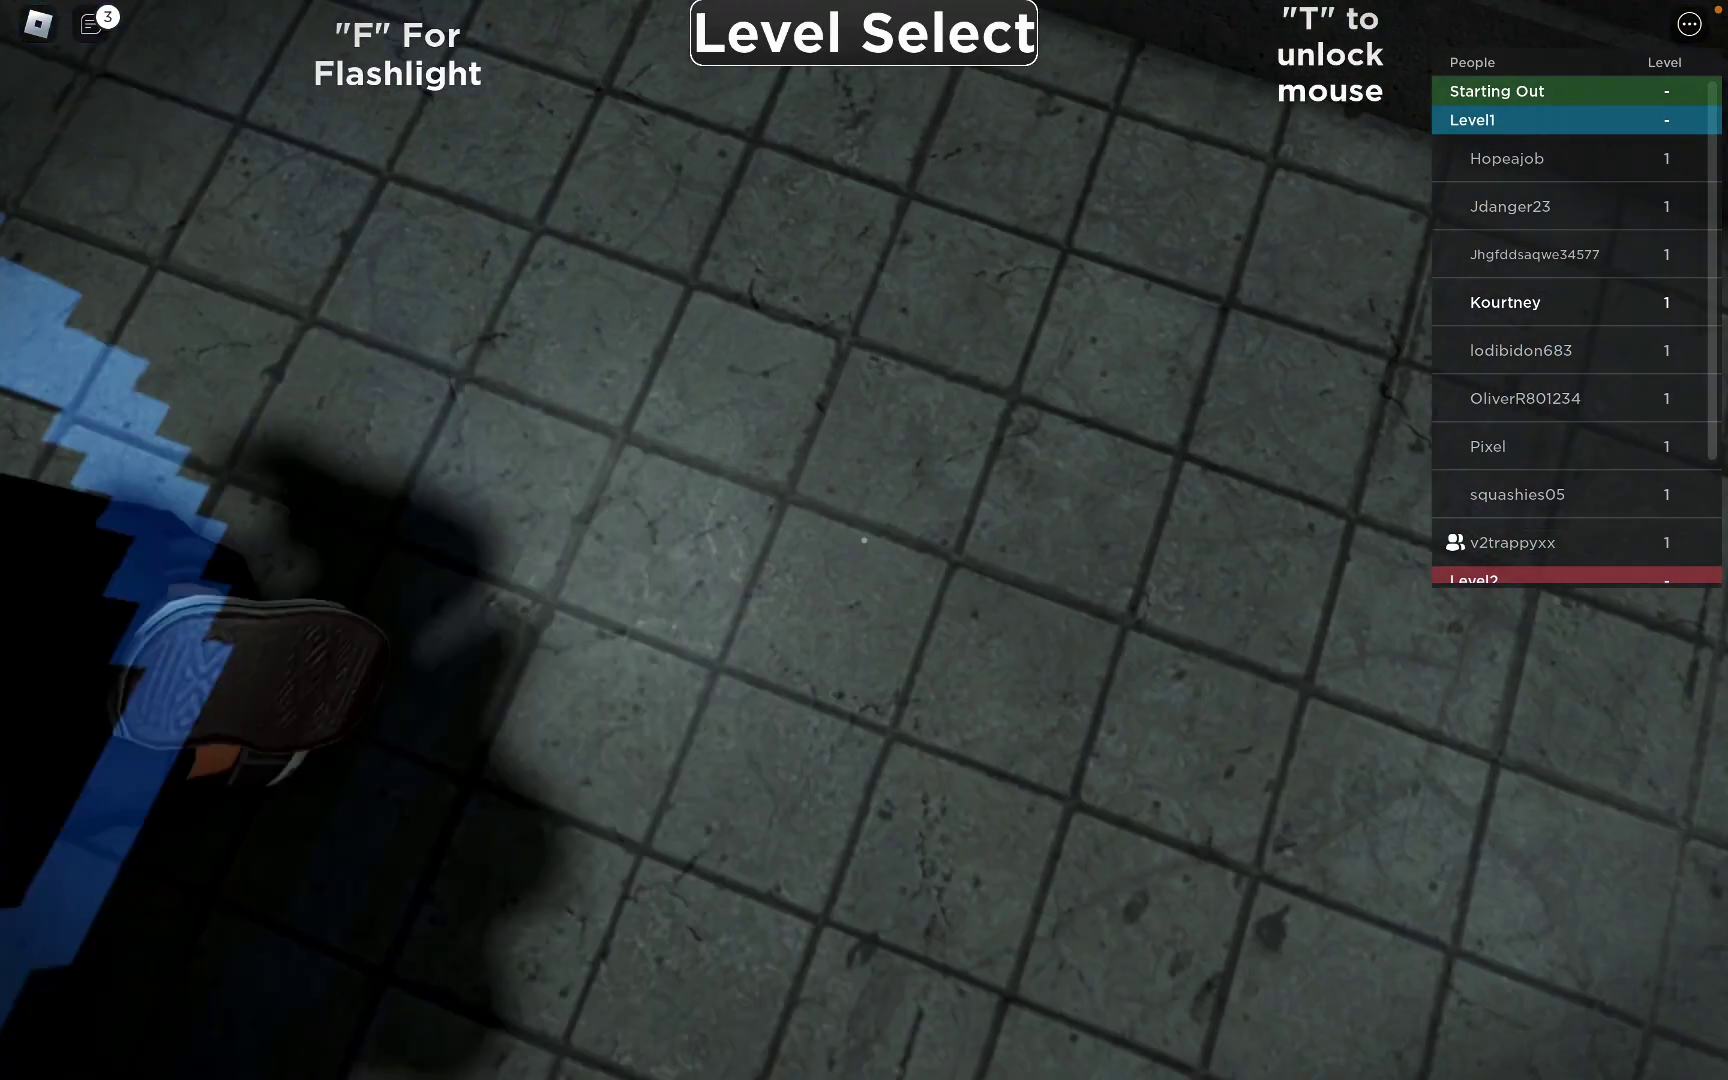
pyautogui.press('w')
pyautogui.press('w')
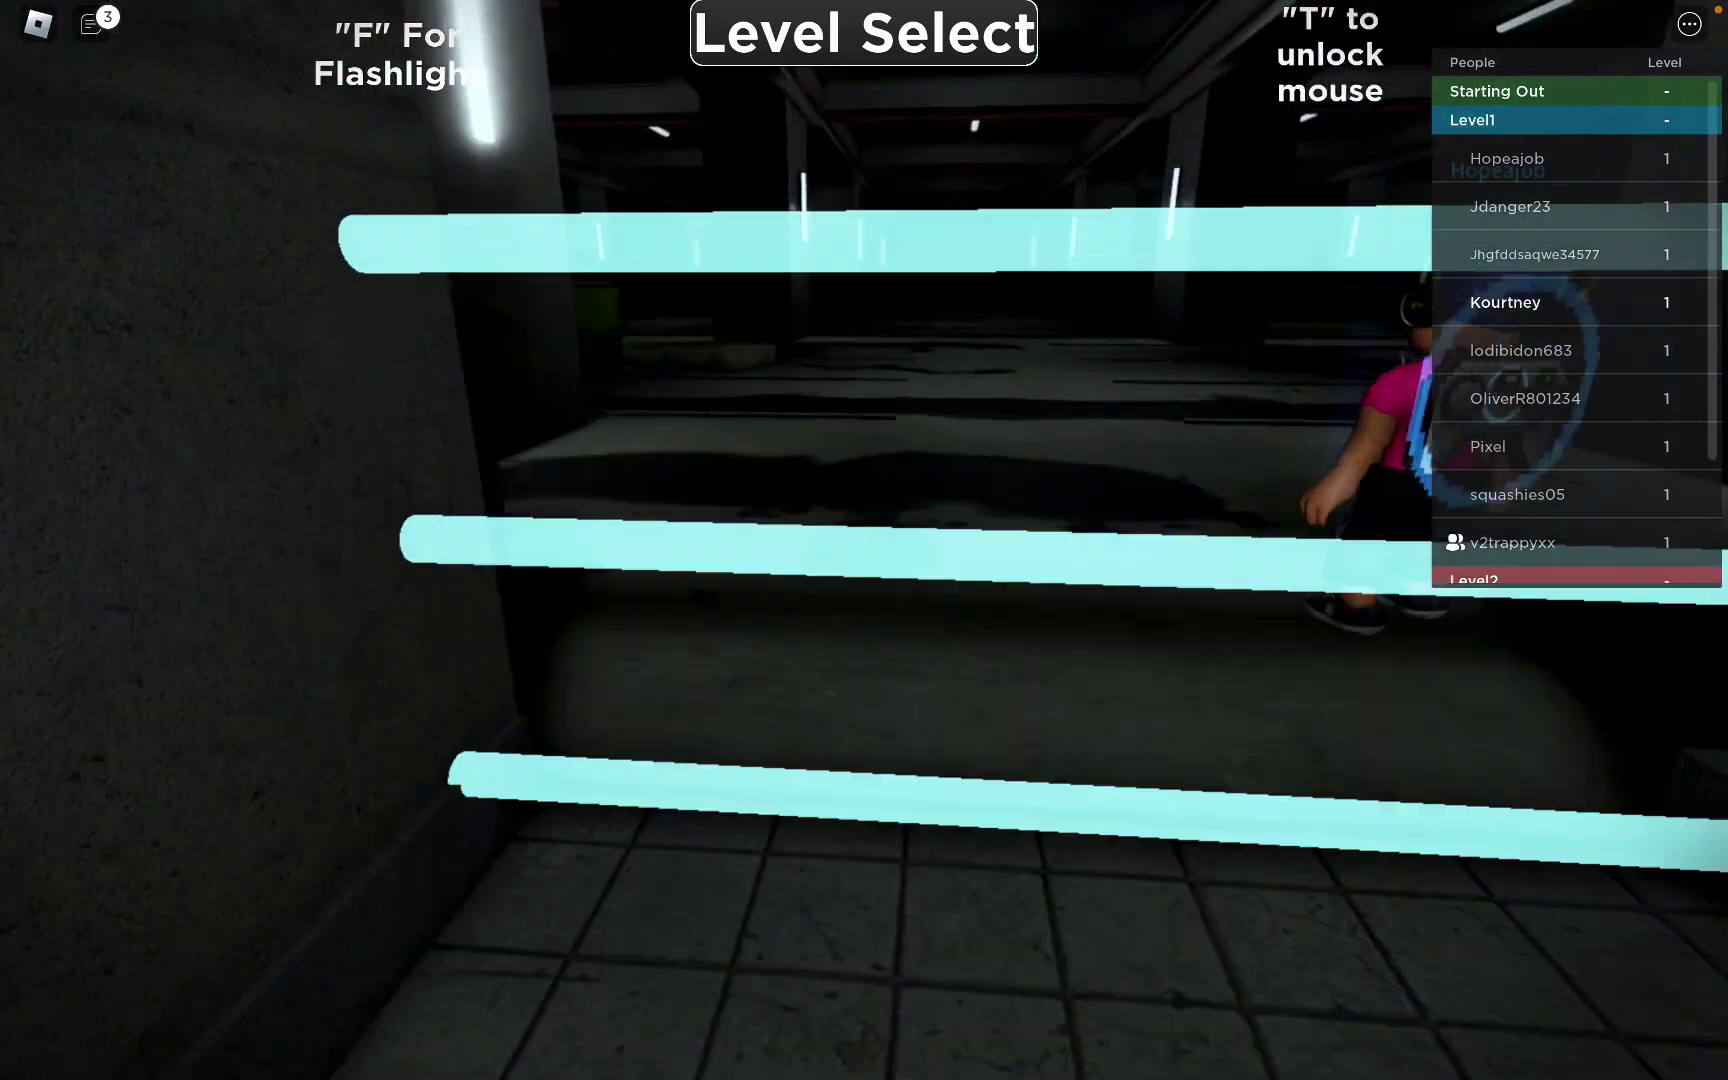
pyautogui.press('s')
pyautogui.press('w')
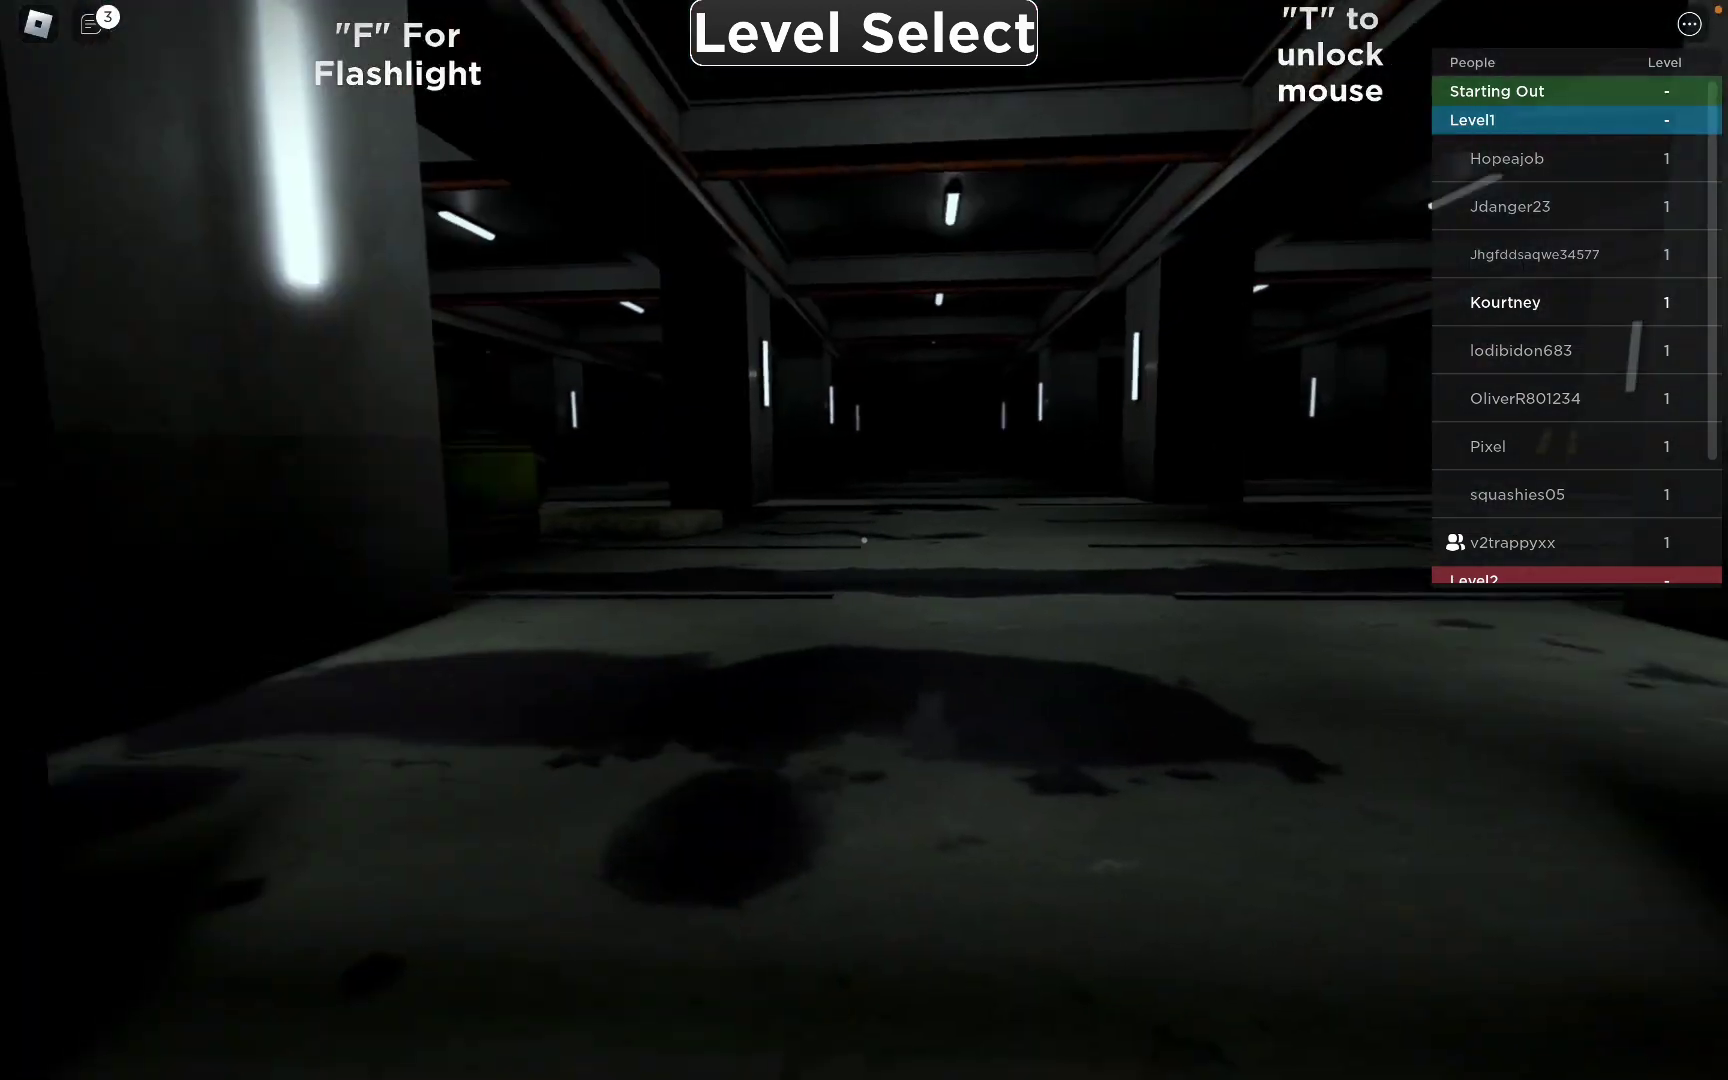
pyautogui.press('w')
pyautogui.press('w')
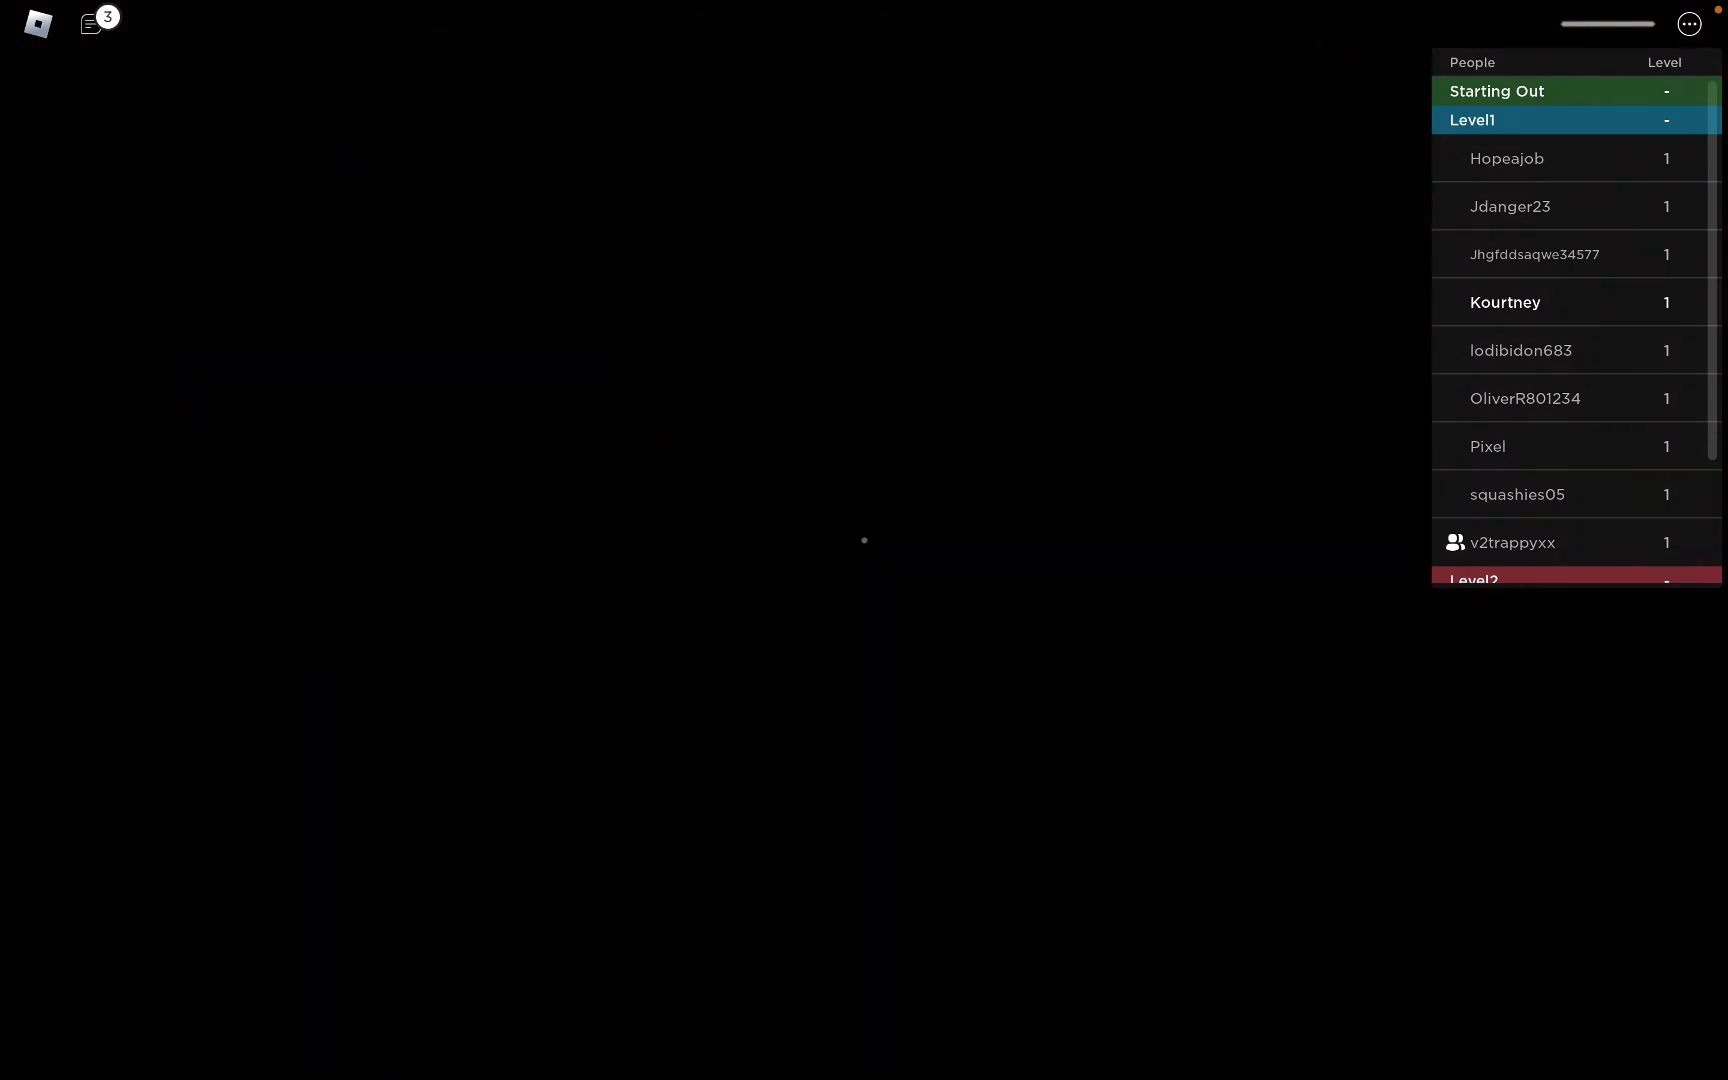
# - After respawning, walk through the glowing bars past the other players down the hallway
pyautogui.press('w')
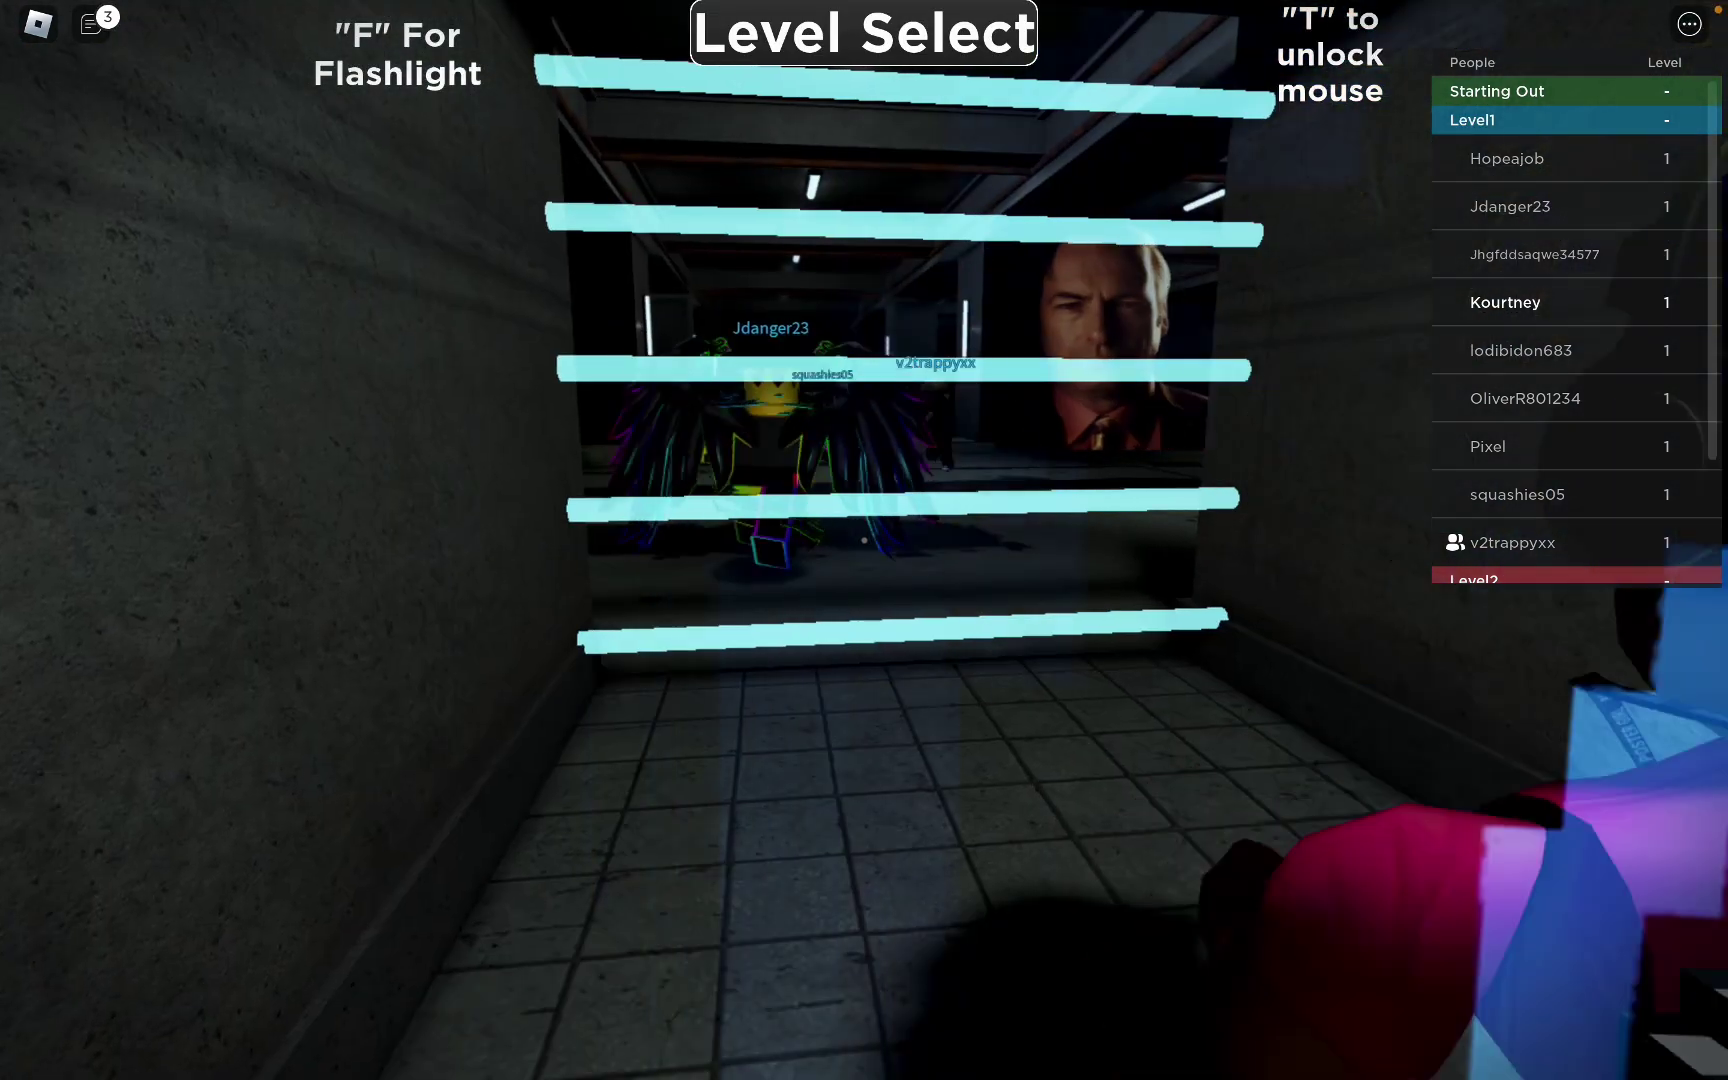
pyautogui.press('w')
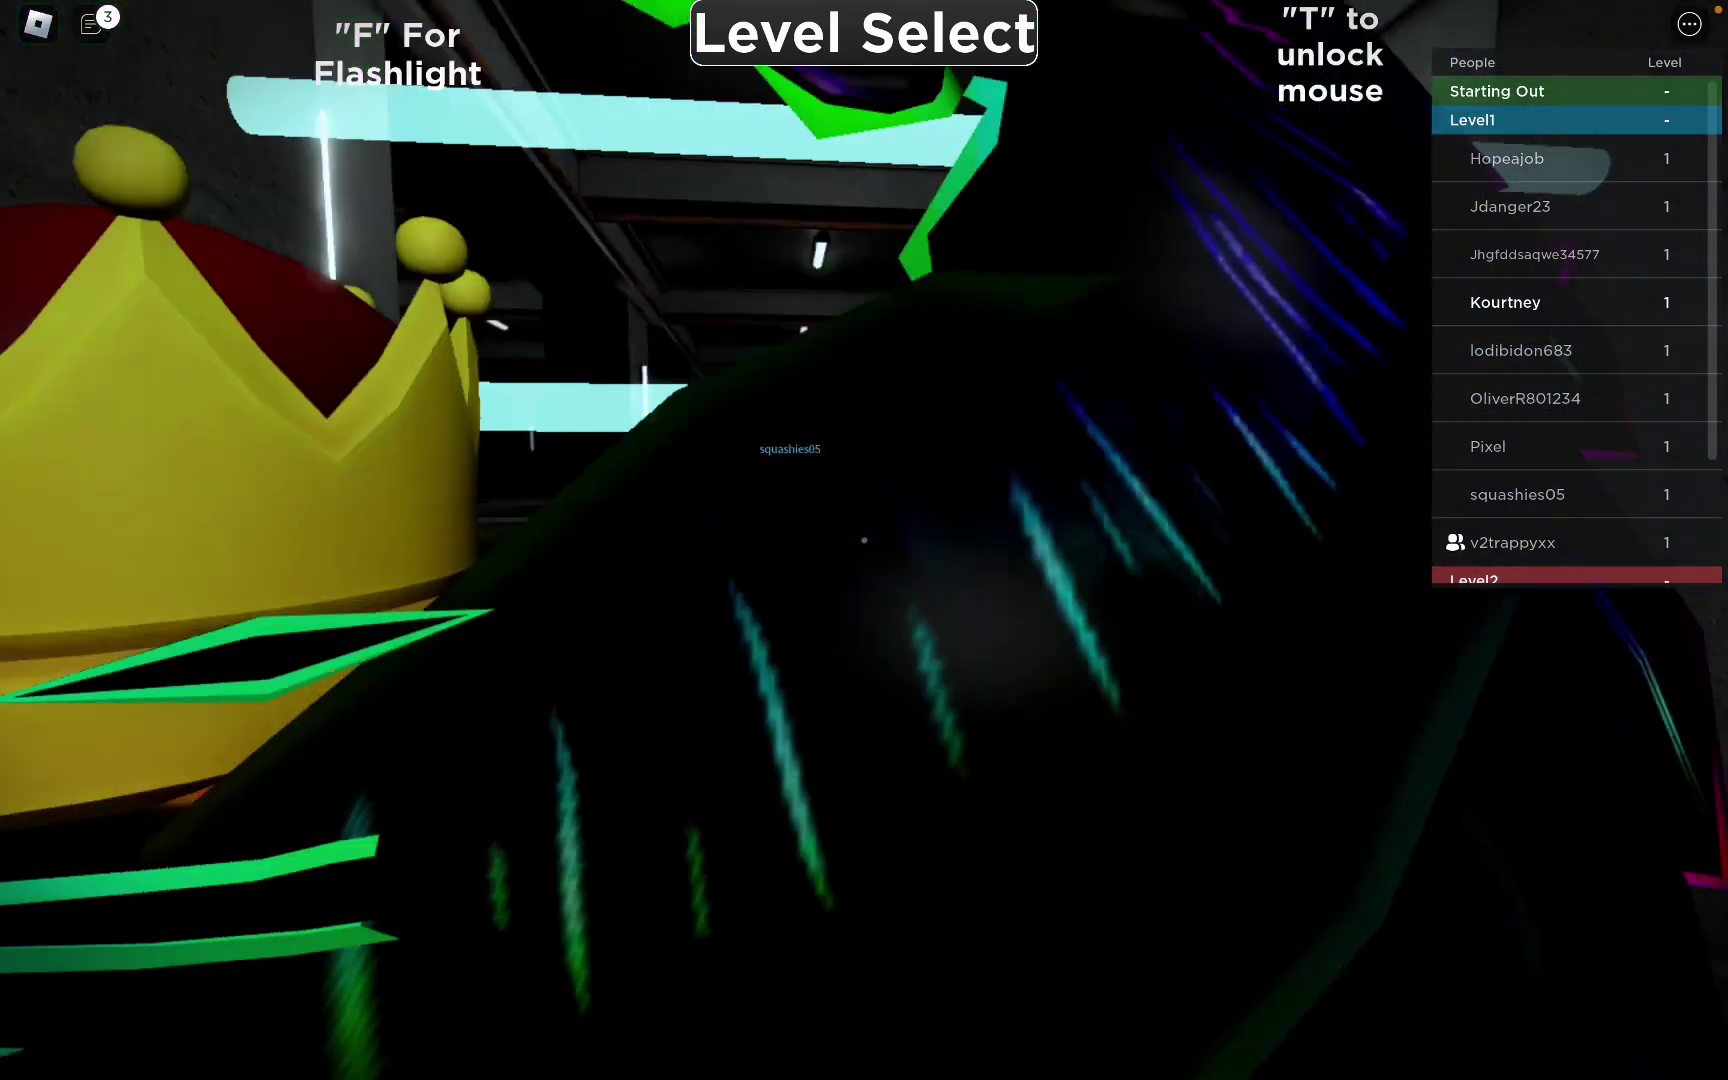
pyautogui.press('w')
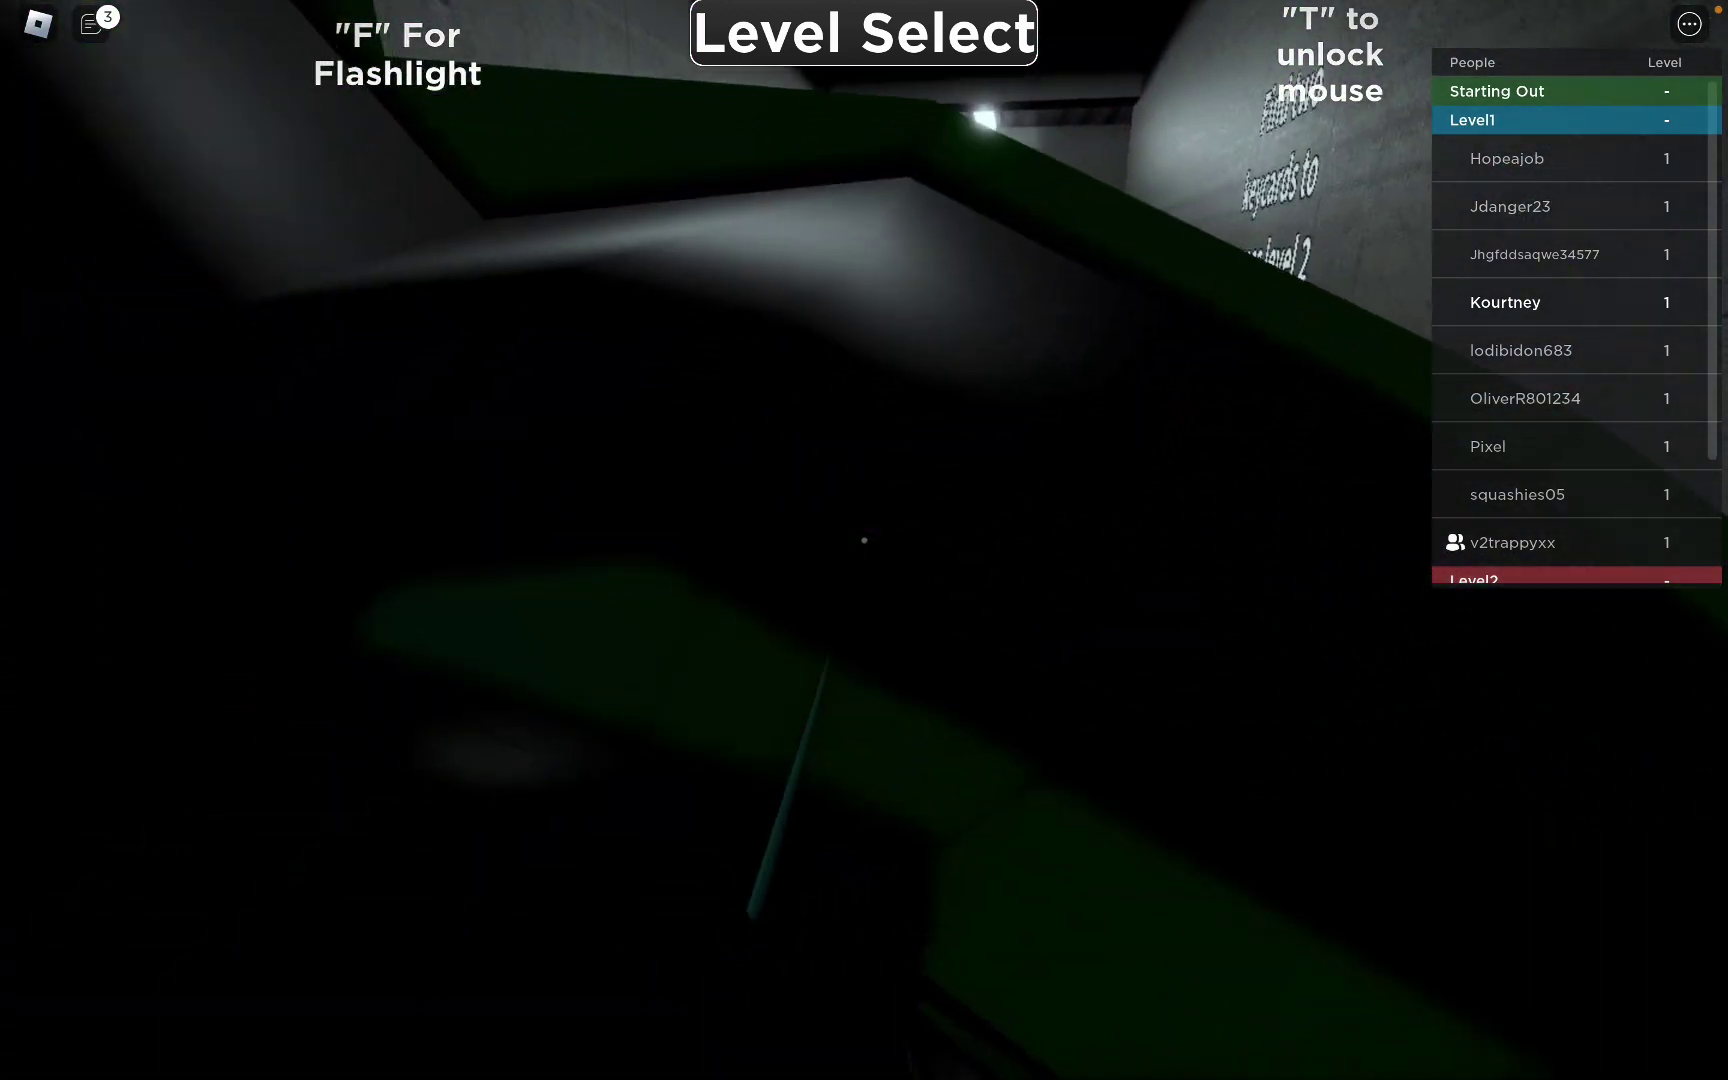
pyautogui.press('w')
pyautogui.press('w')
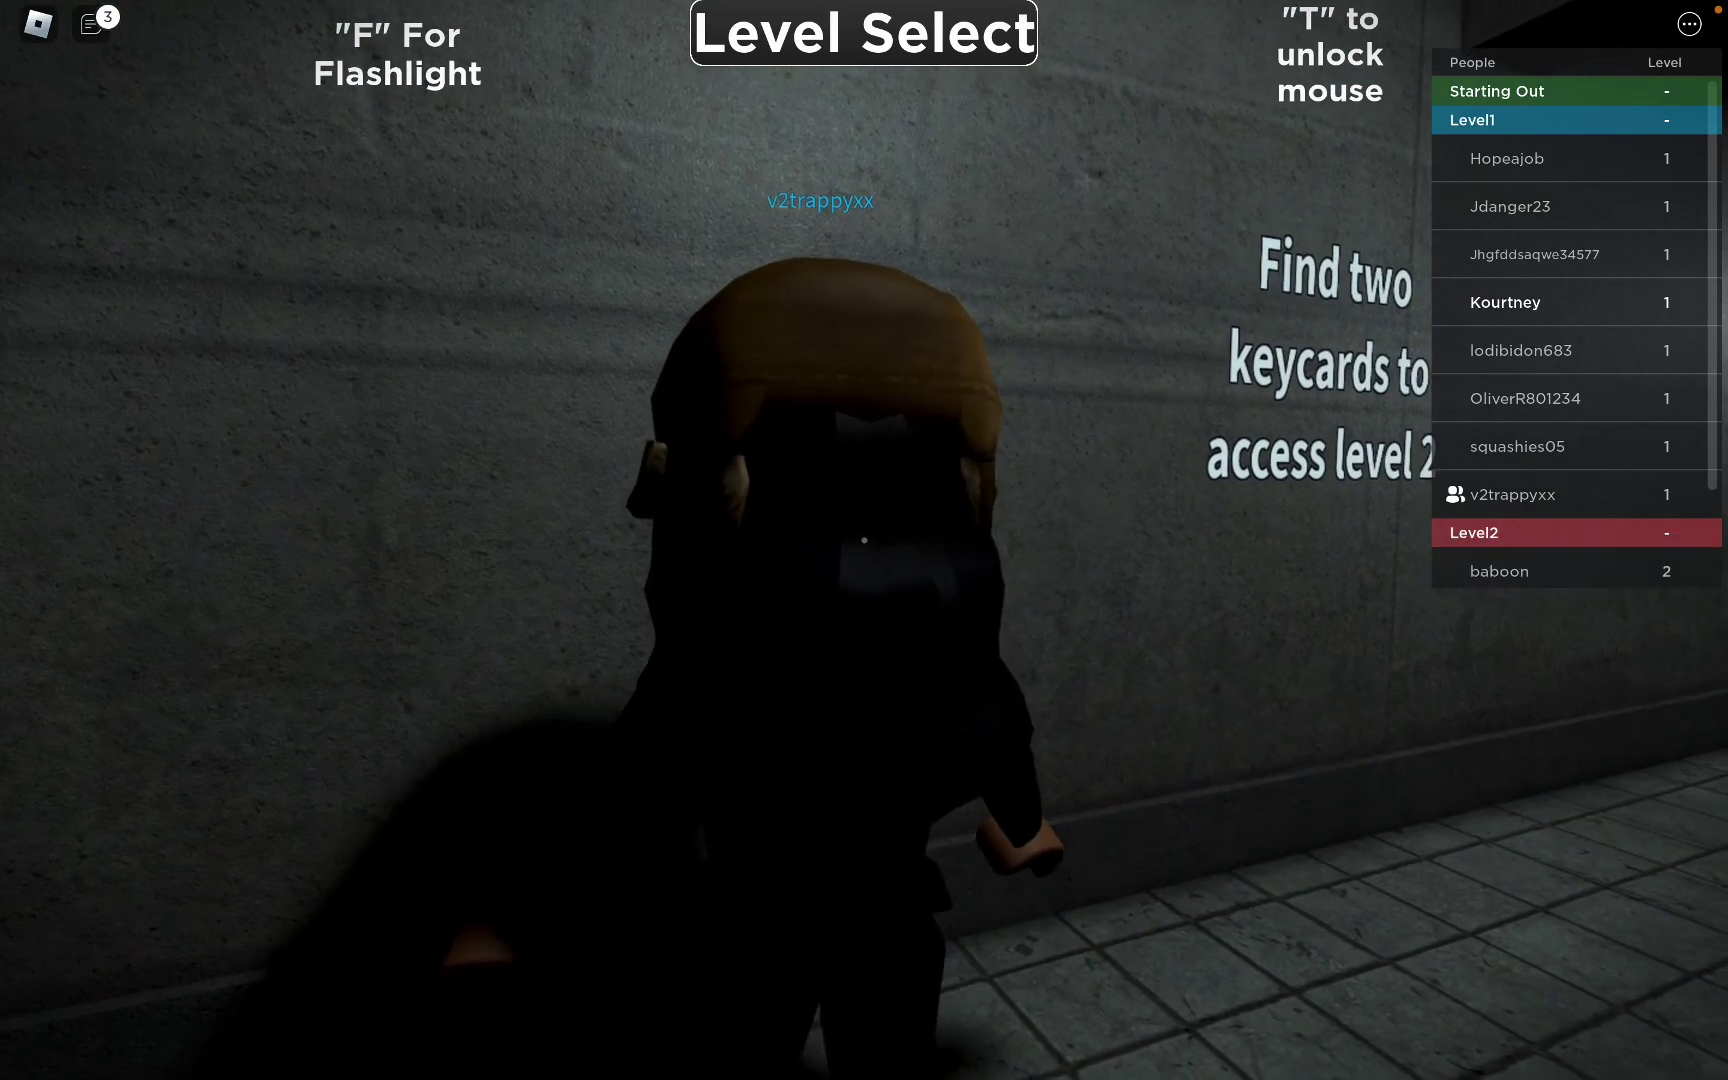
# - Re-enter the garage through the cyan bars, turn toward the floating face, and slip past the avatars
pyautogui.press('w')
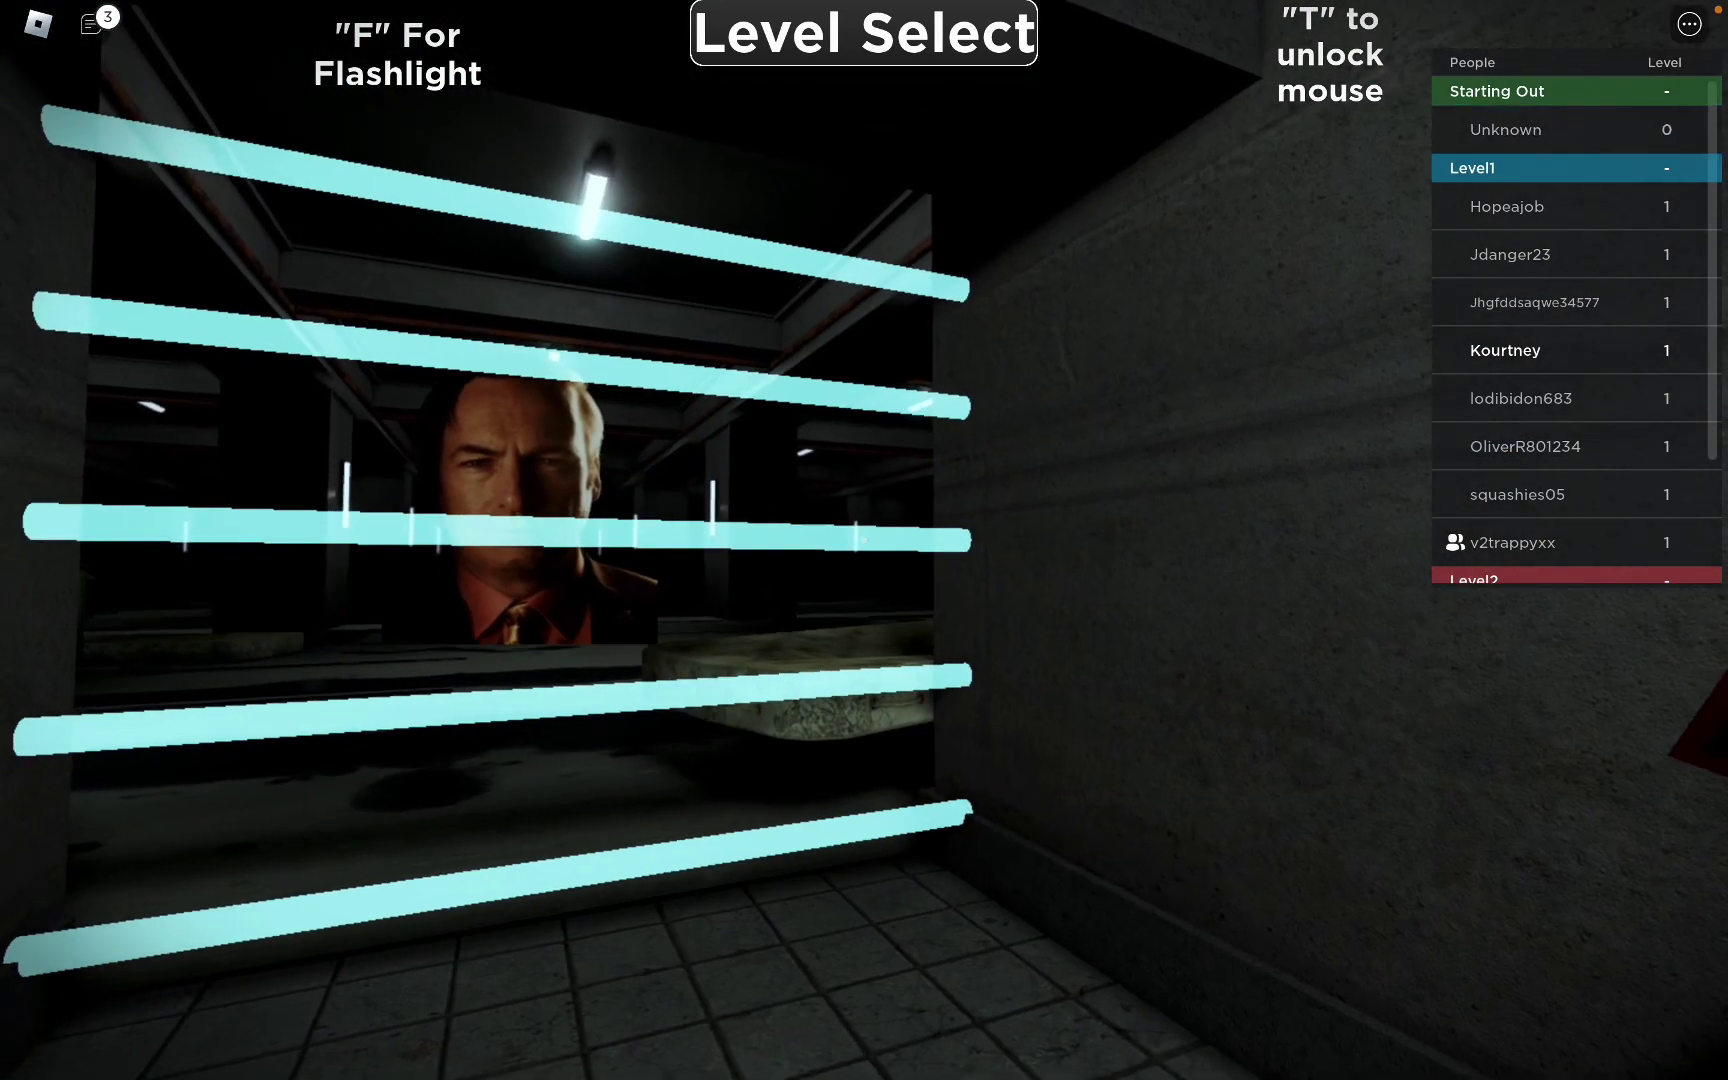
pyautogui.press('w')
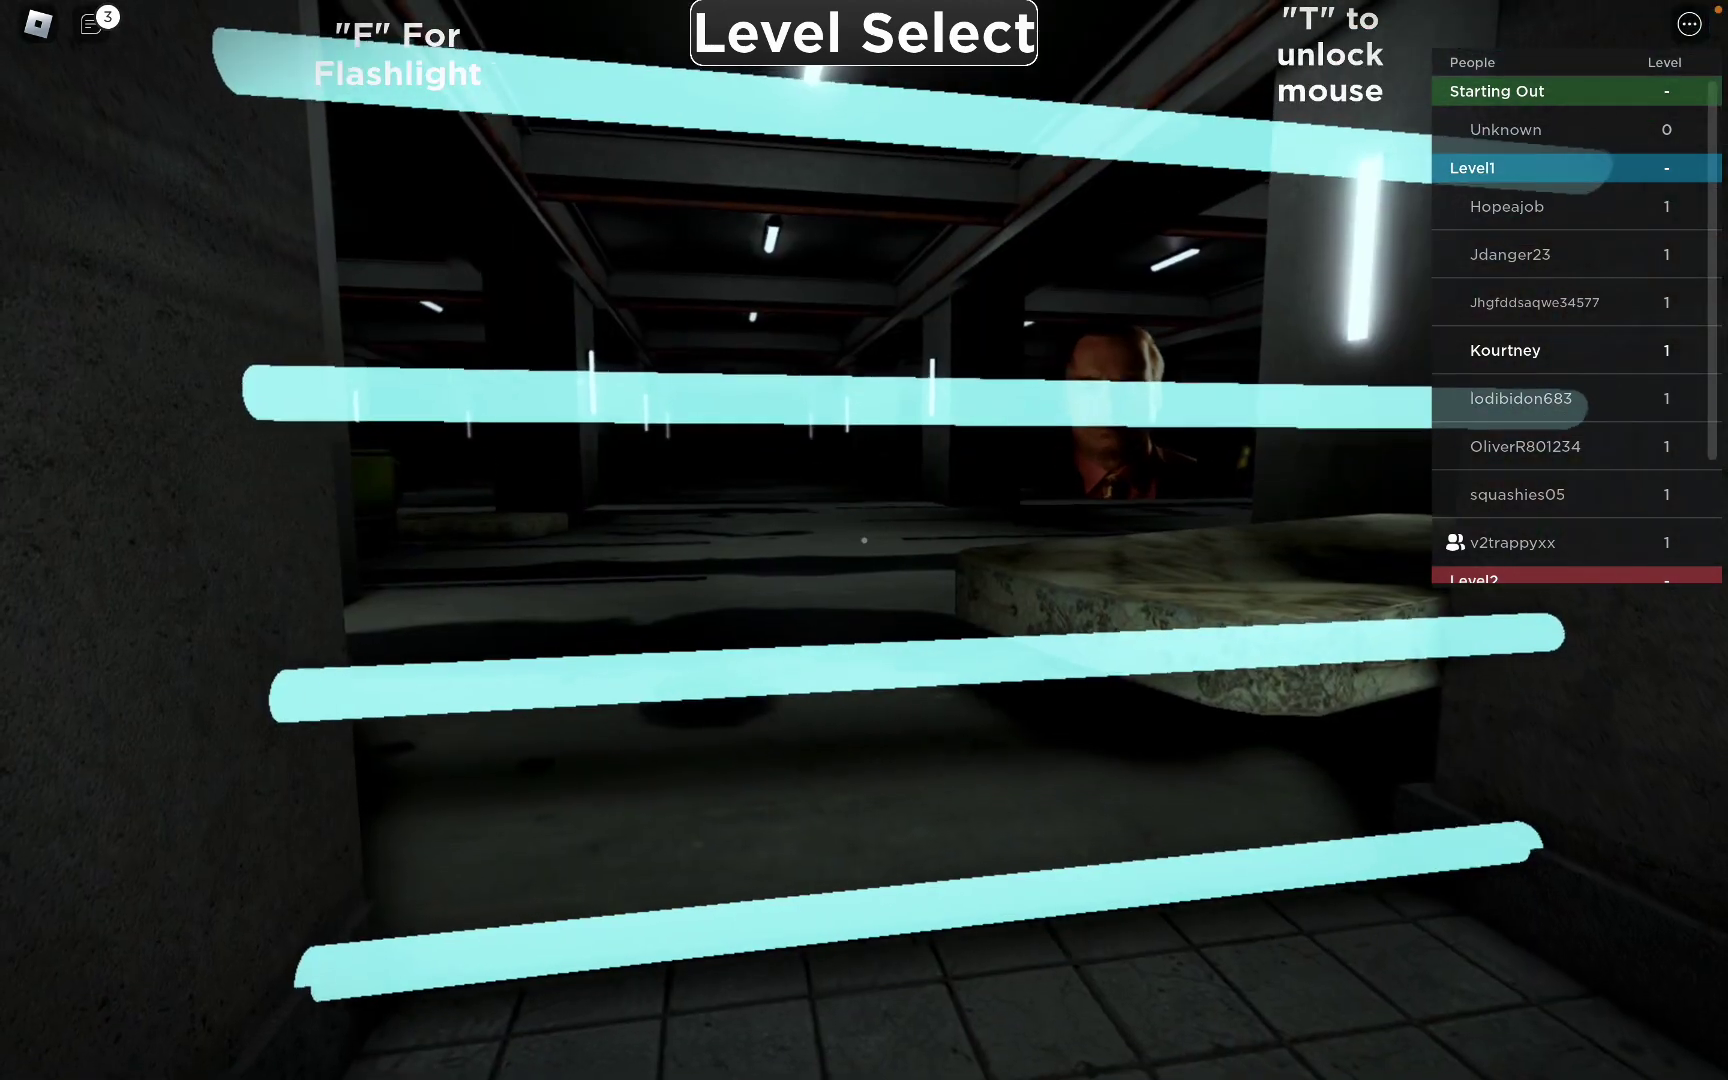
pyautogui.press('w')
pyautogui.press('w')
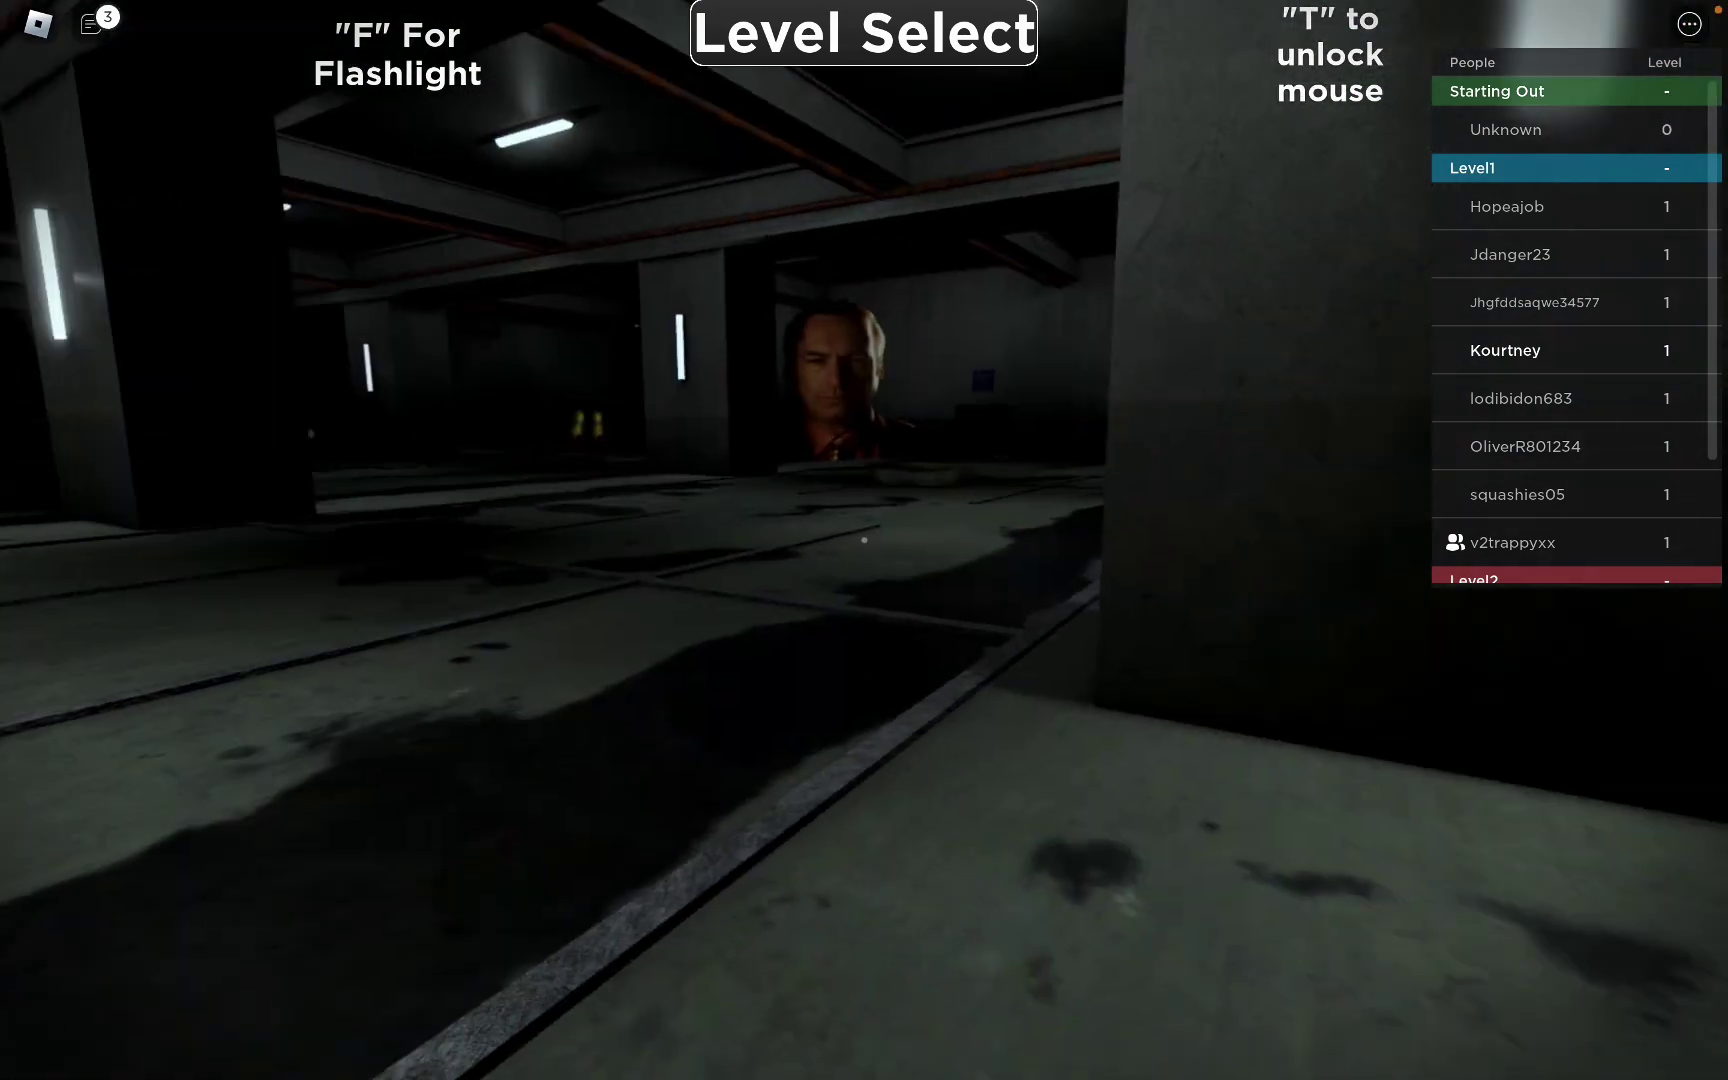
pyautogui.press('w')
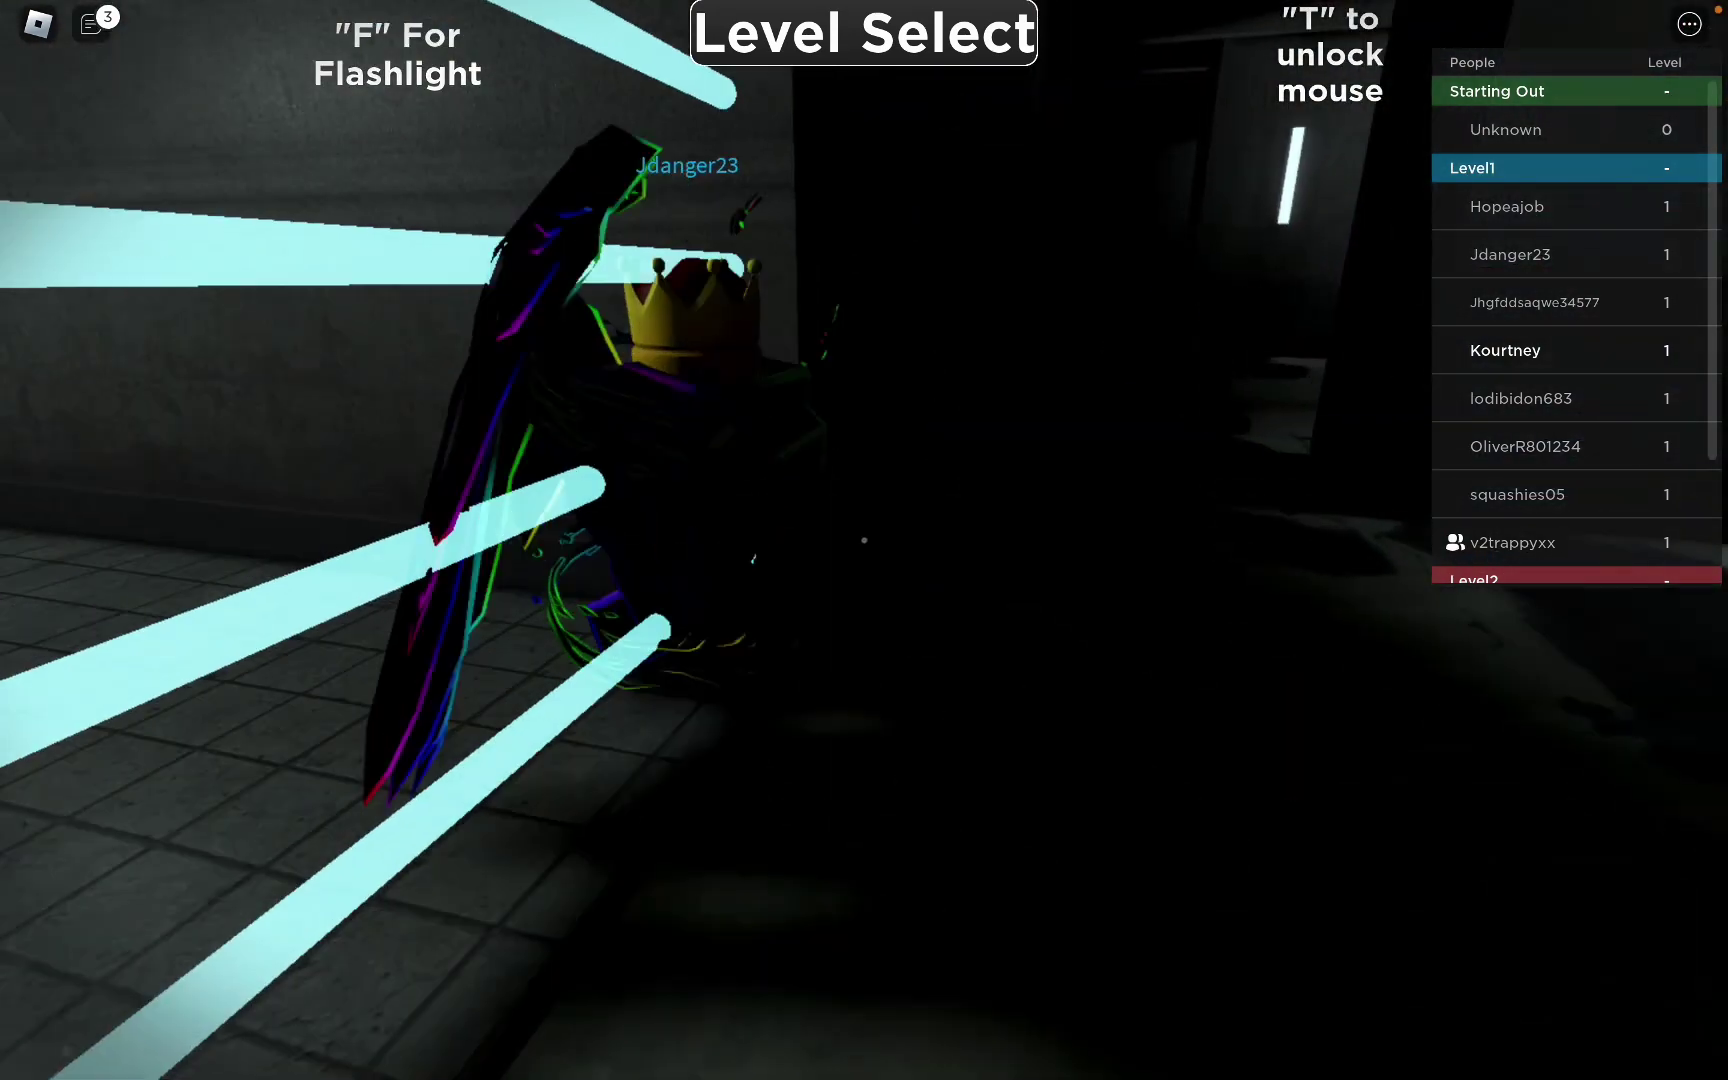
pyautogui.press('w')
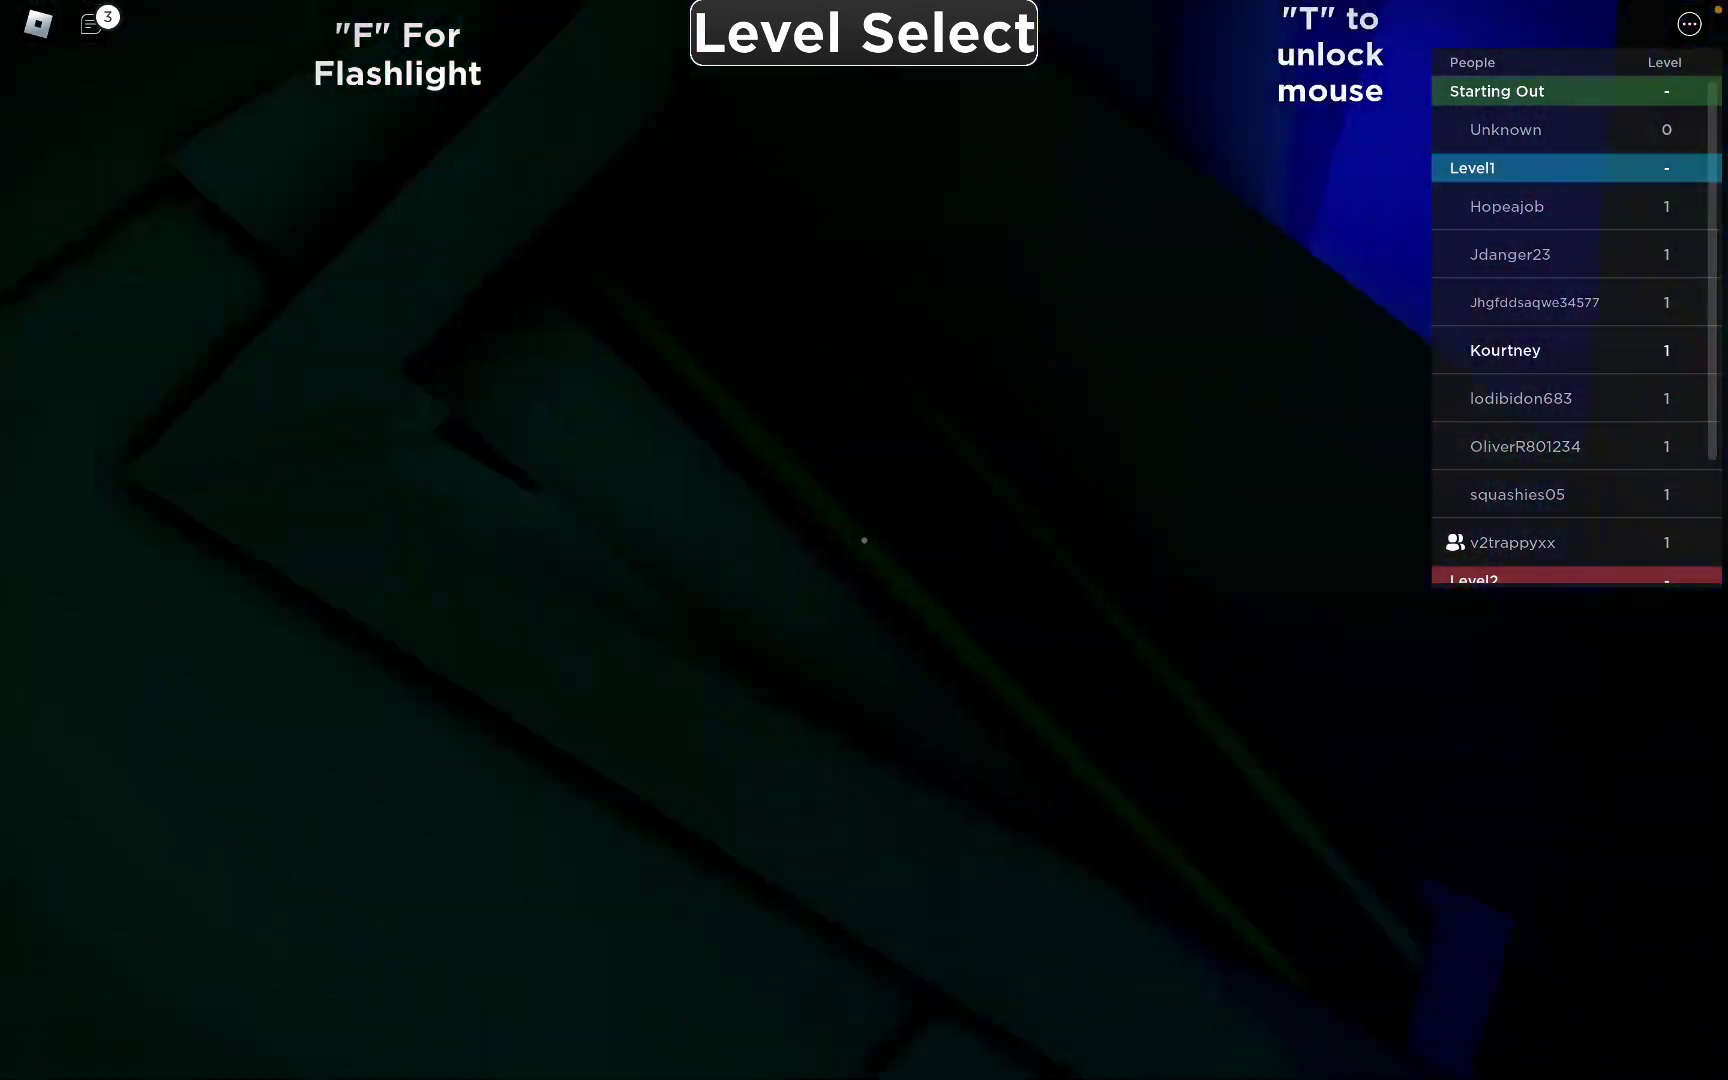
pyautogui.press('w')
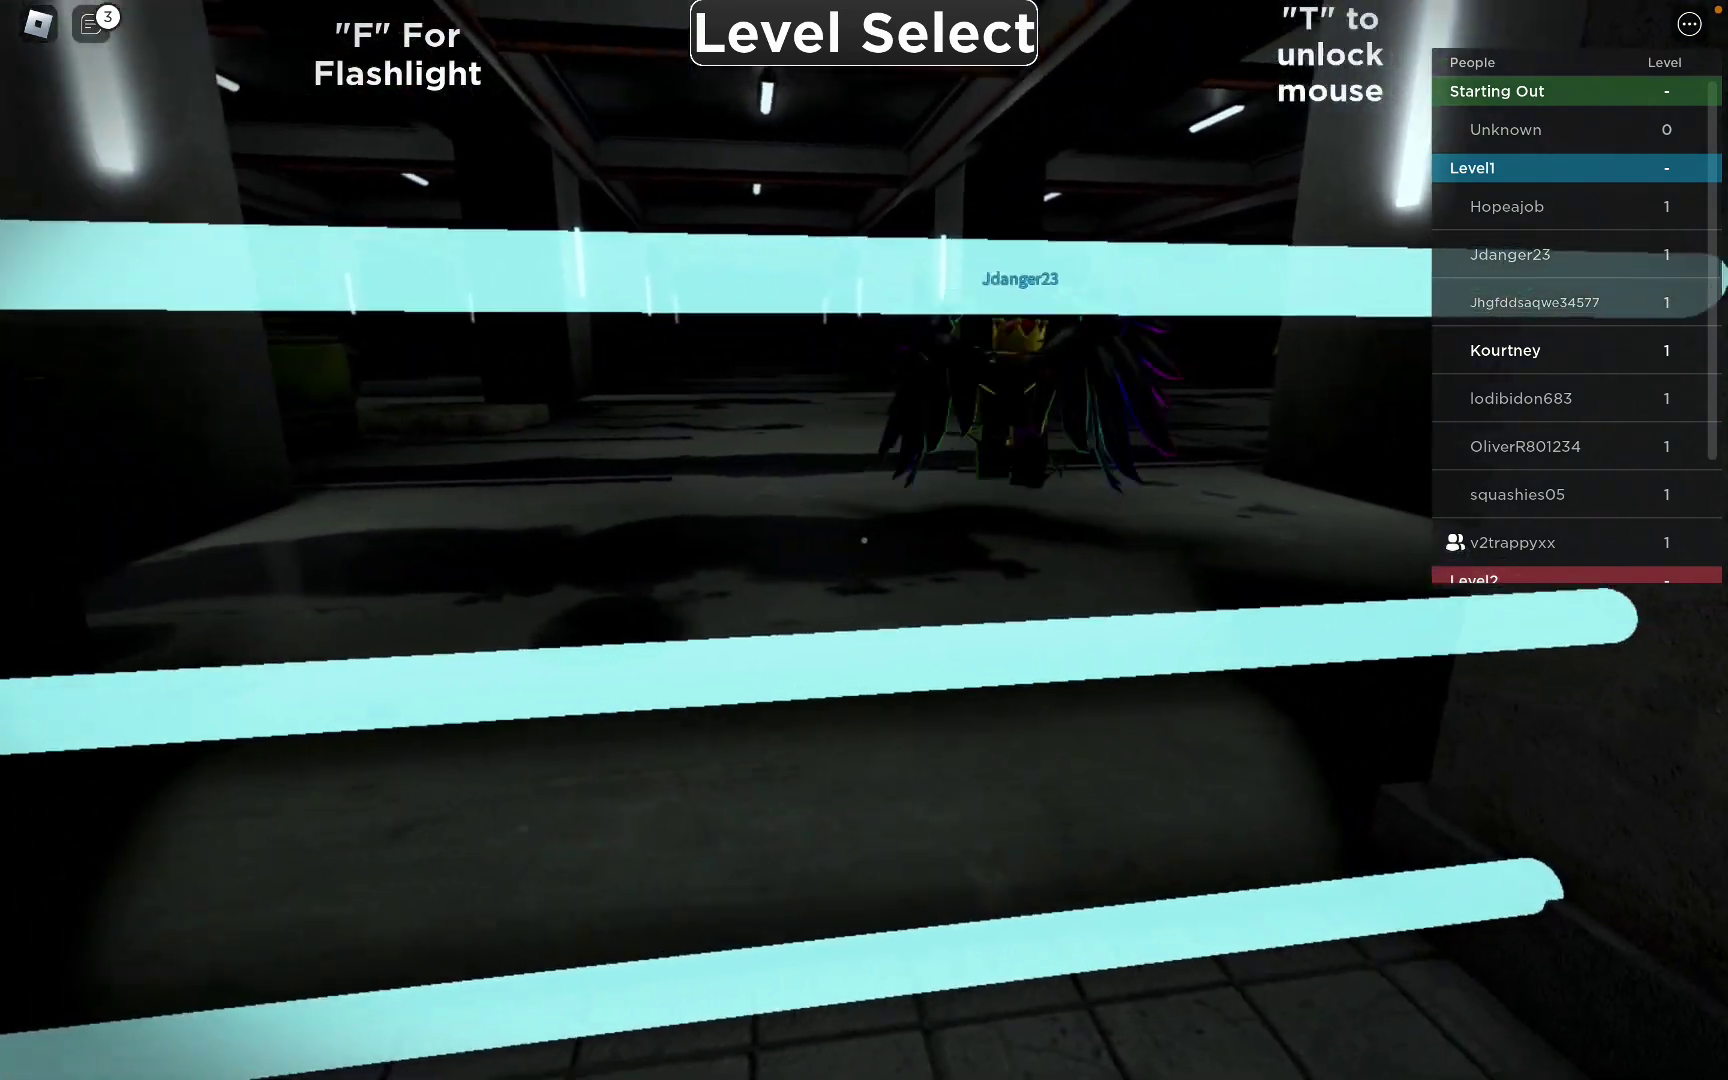